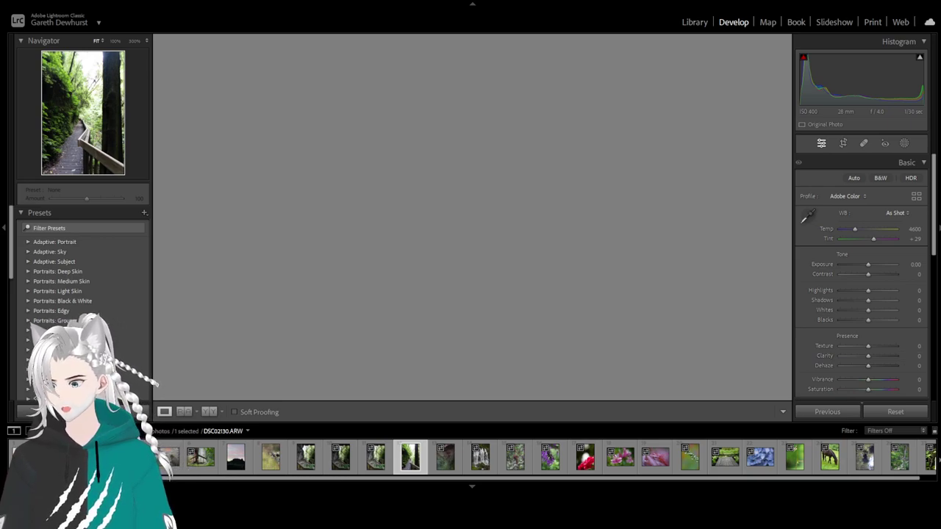
Load the lizard-on-bark photo DSC01881.ARW from the filmstrip into Develop.
left_click(28, 457)
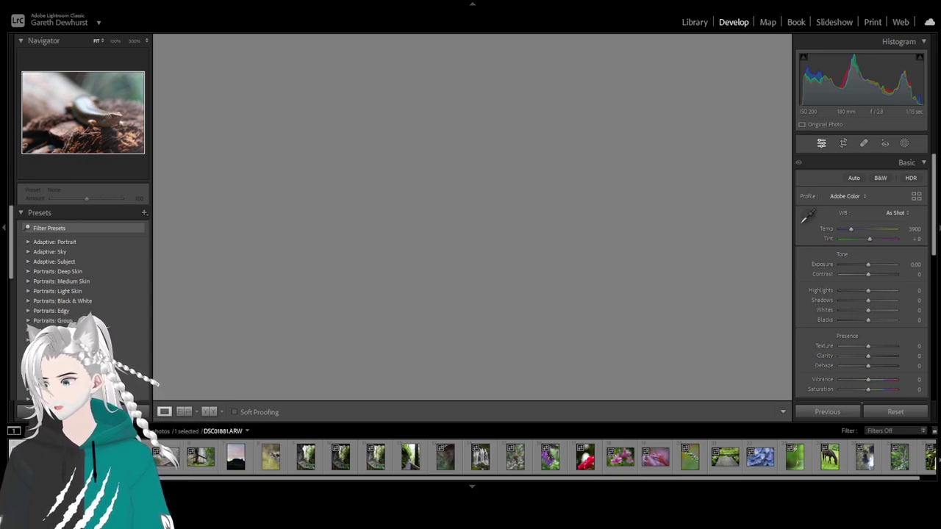
key("Right")
key("Right")
key("Right")
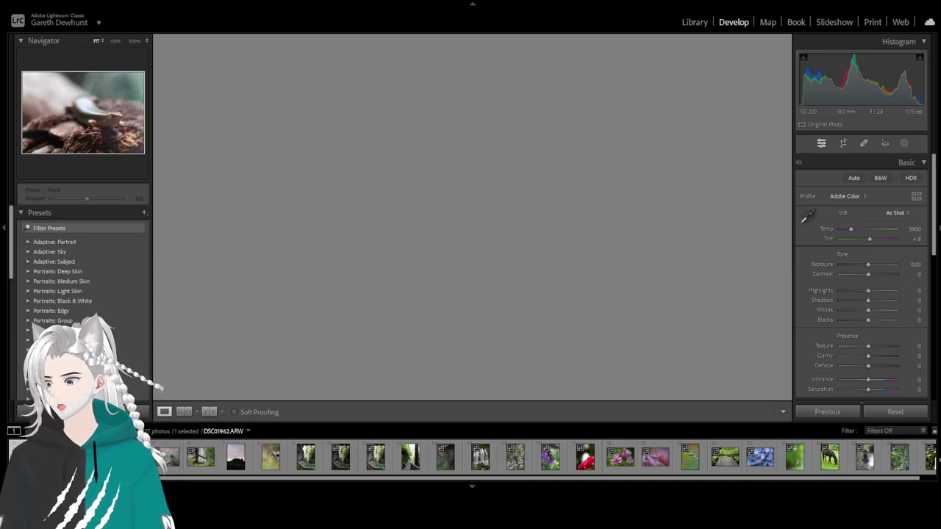
key("Right")
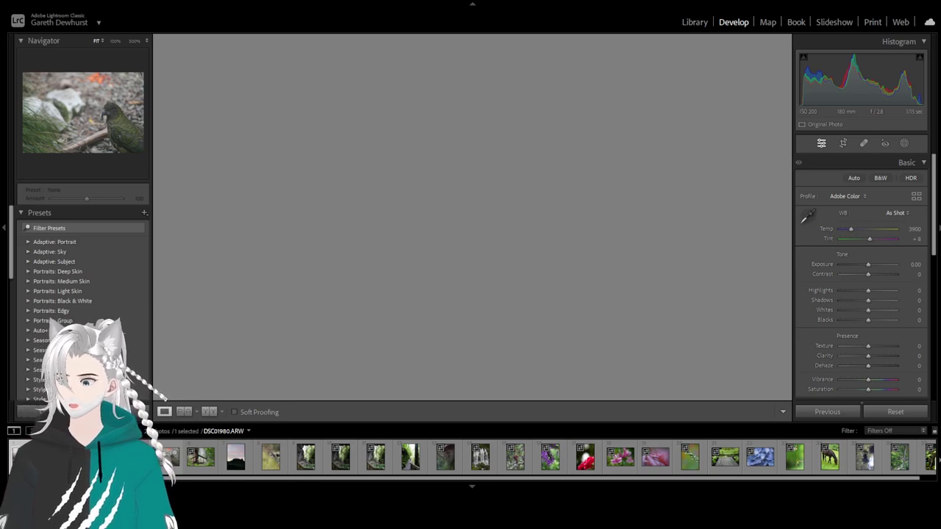
key("Home")
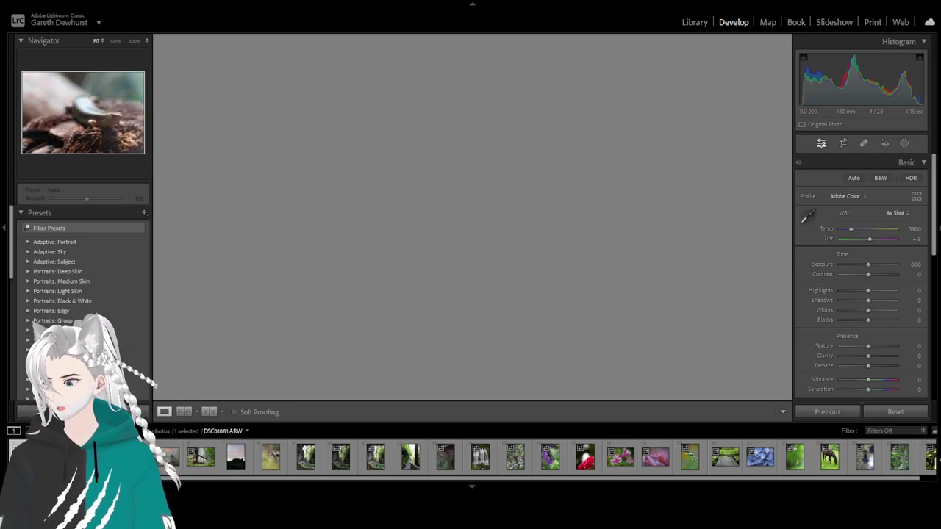
key("Right")
key("Right")
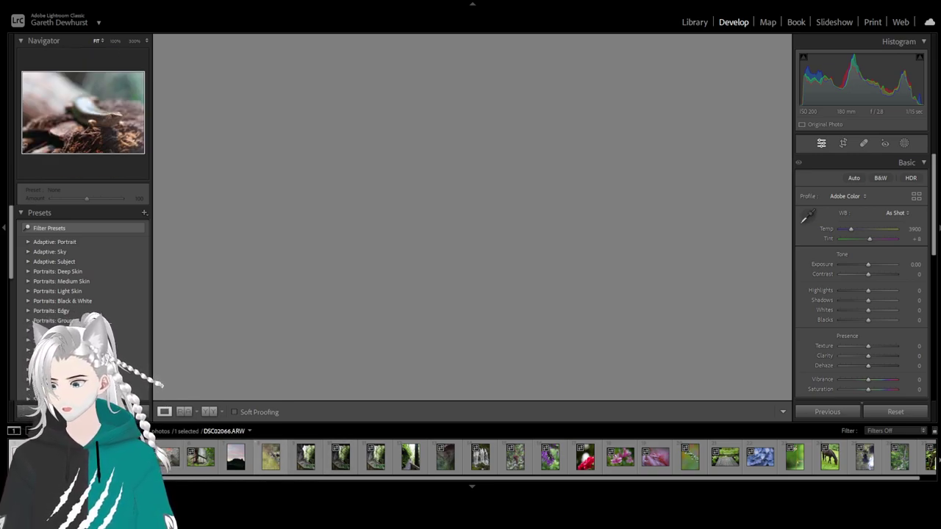
key("Left")
key("Left")
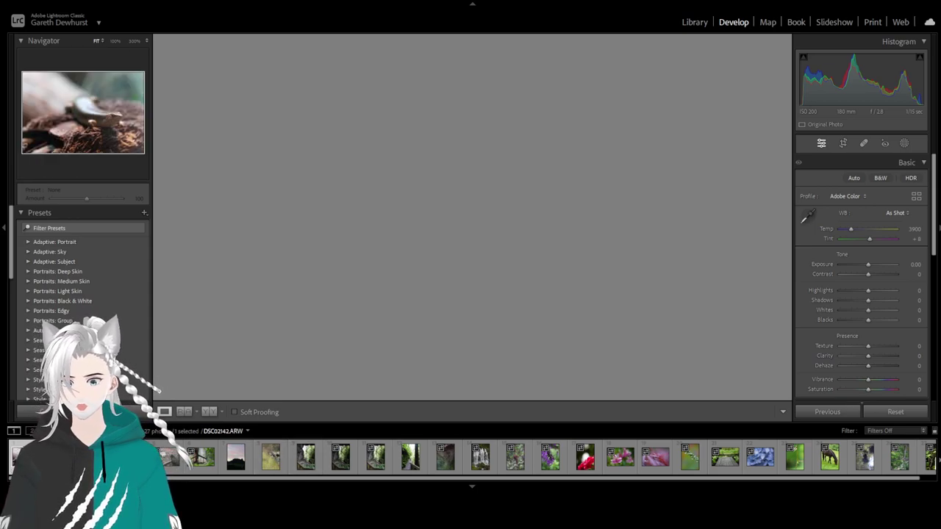
scroll(471, 457, "down", 1)
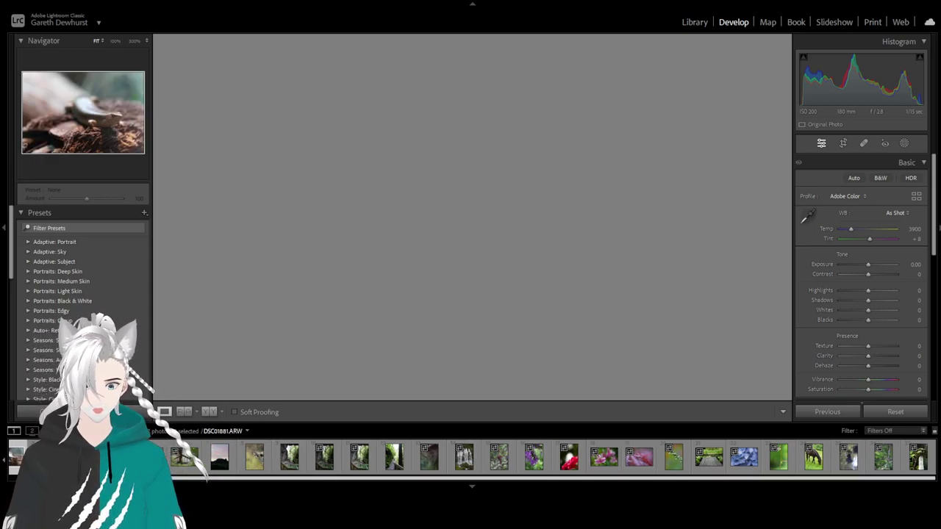
scroll(632, 480, "up", 1)
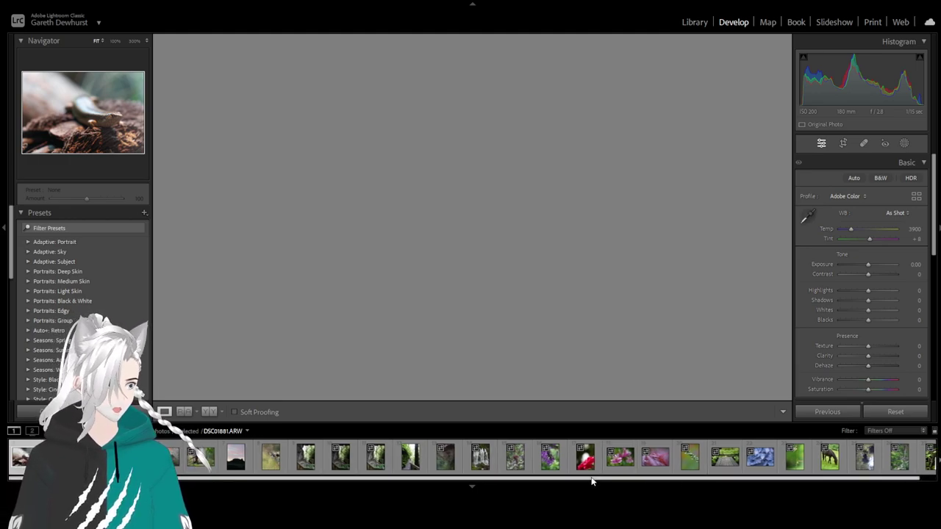
key("Left")
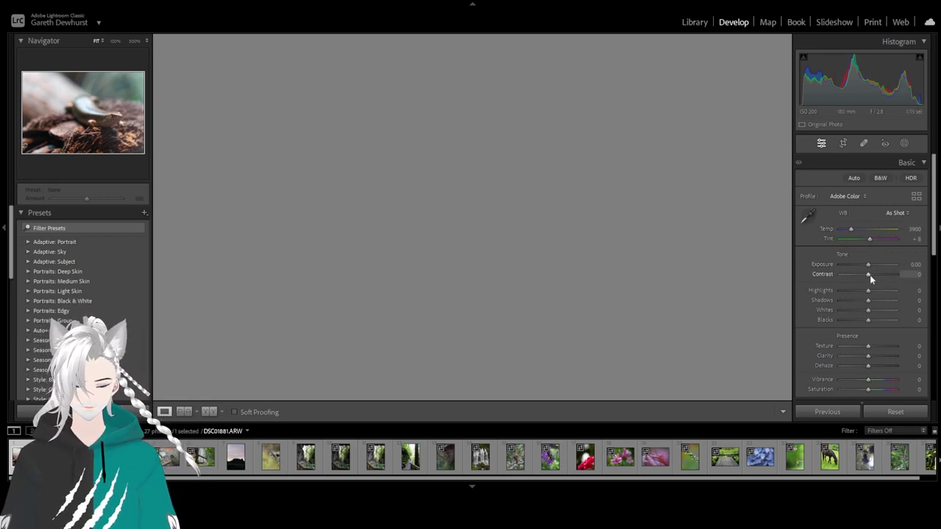
Give the lizard photo Contrast +18, Exposure +0.18, Texture and Dehaze +23, Vibrance +19, Highlights −81.
left_click_drag(869, 275, 874, 275)
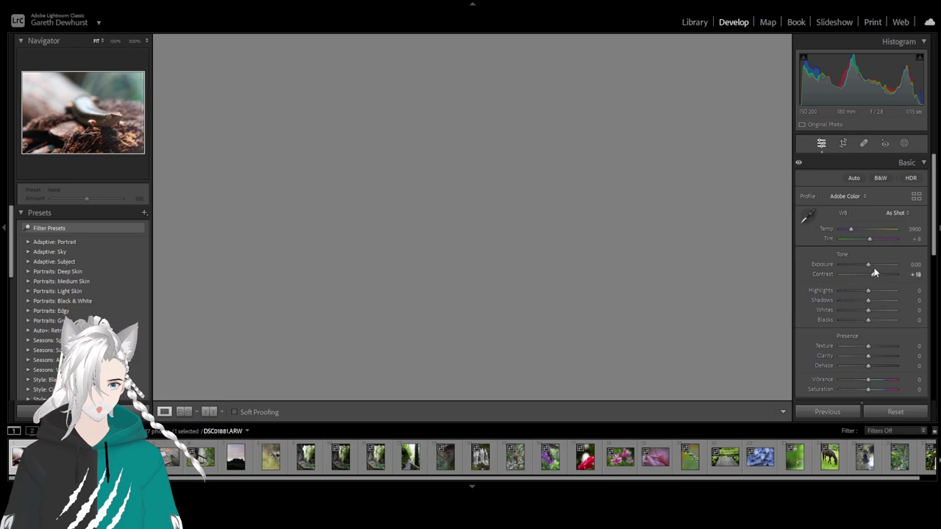
left_click_drag(869, 262, 870, 263)
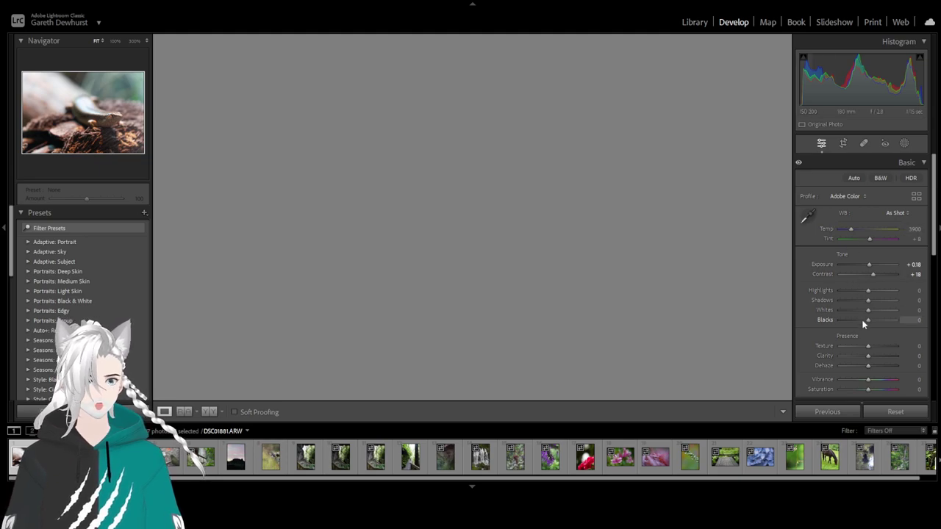
left_click(873, 346)
left_click(875, 365)
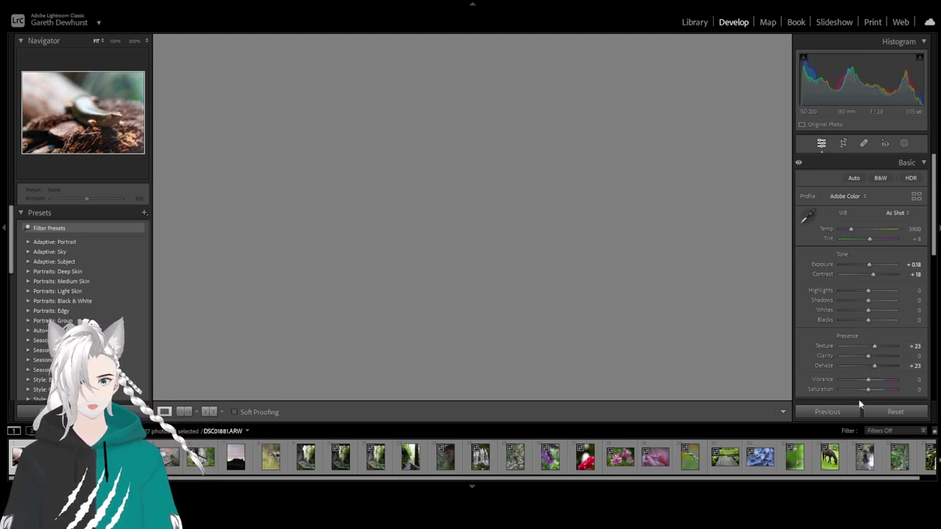
left_click(874, 379)
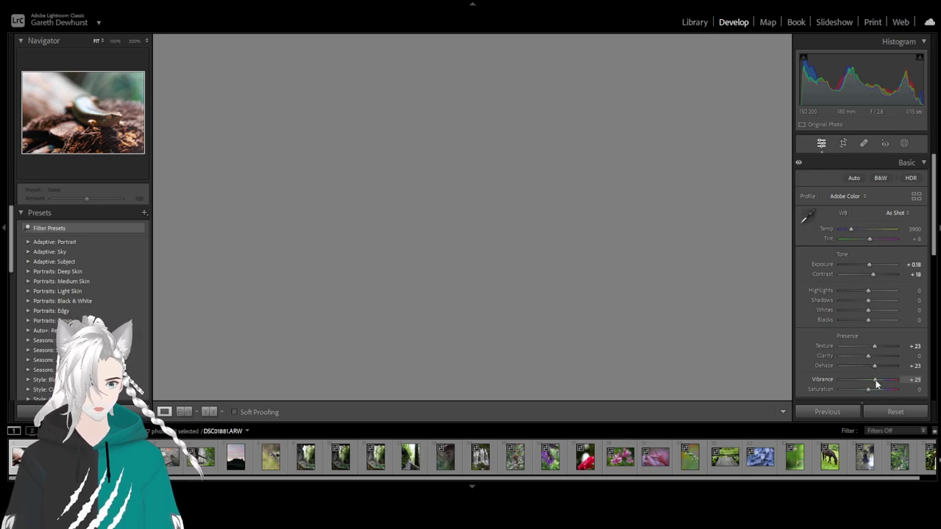
left_click_drag(874, 379, 873, 379)
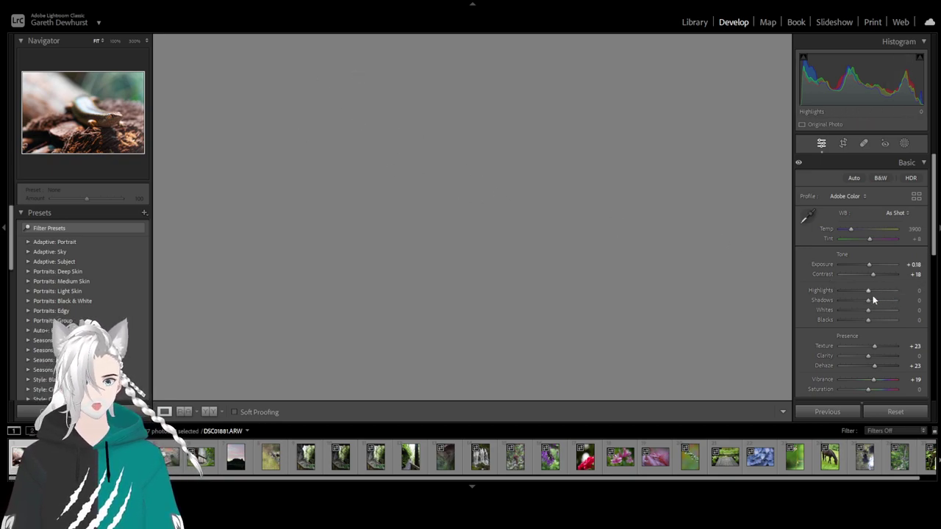
mouse_move(862, 291)
left_mouse_down()
mouse_move(834, 298)
mouse_move(845, 293)
left_mouse_up()
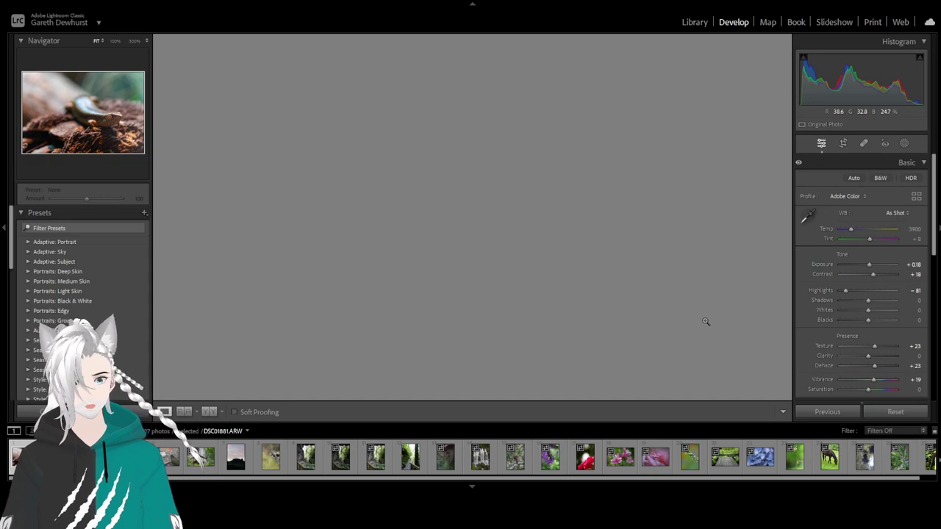
Tick Remove Chromatic Aberration in Lens Corrections for the lizard photo, then return to Basic.
scroll(856, 298, "down", 10)
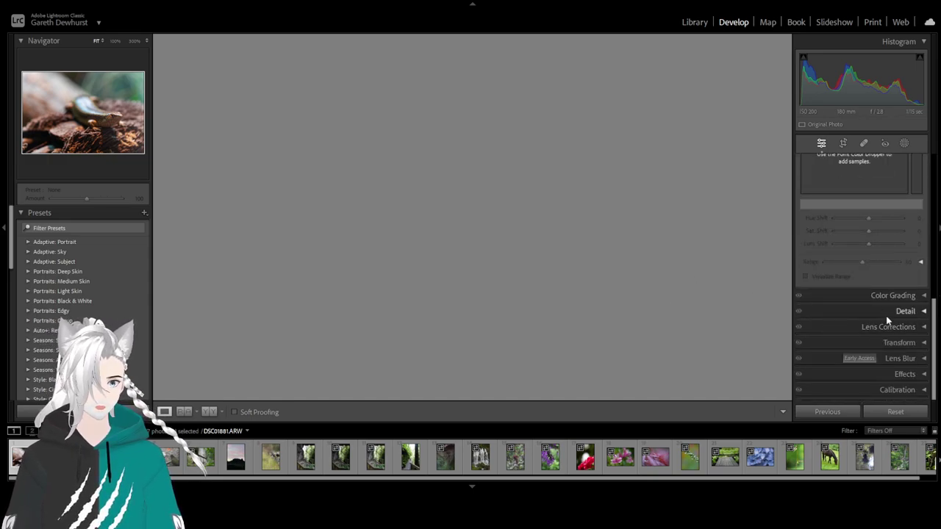
left_click(888, 328)
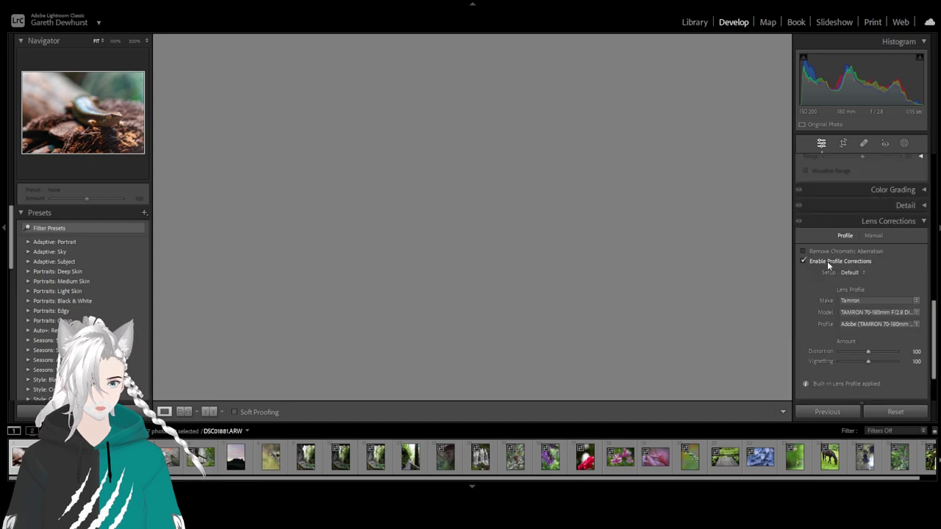
left_click(803, 252)
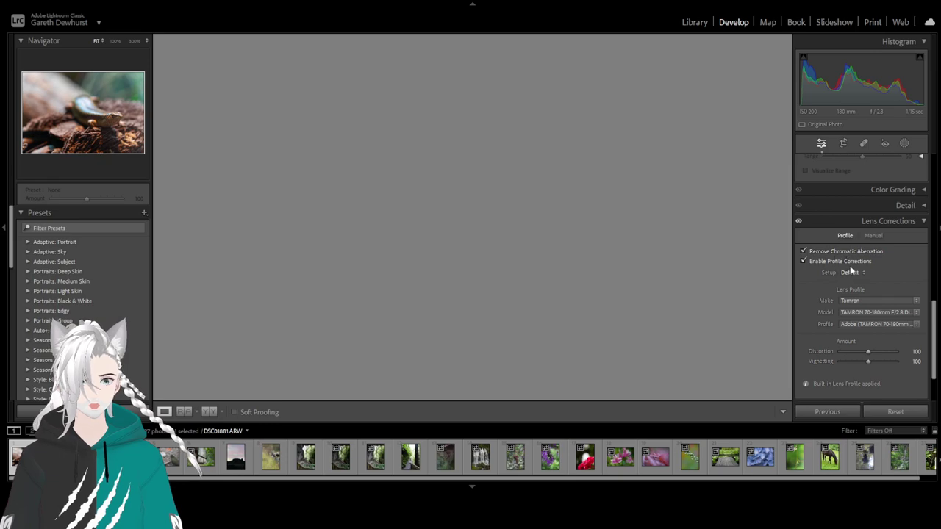
scroll(852, 283, "up", 6)
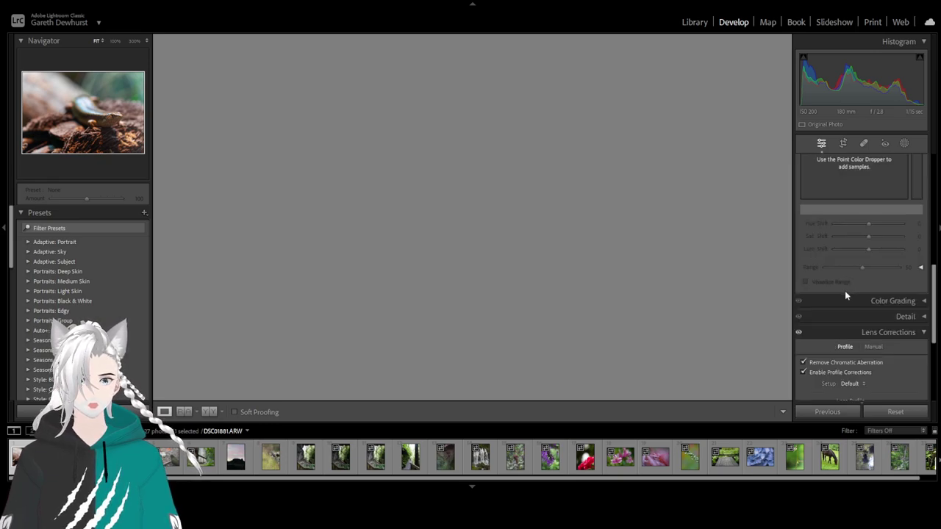
scroll(837, 302, "up", 2)
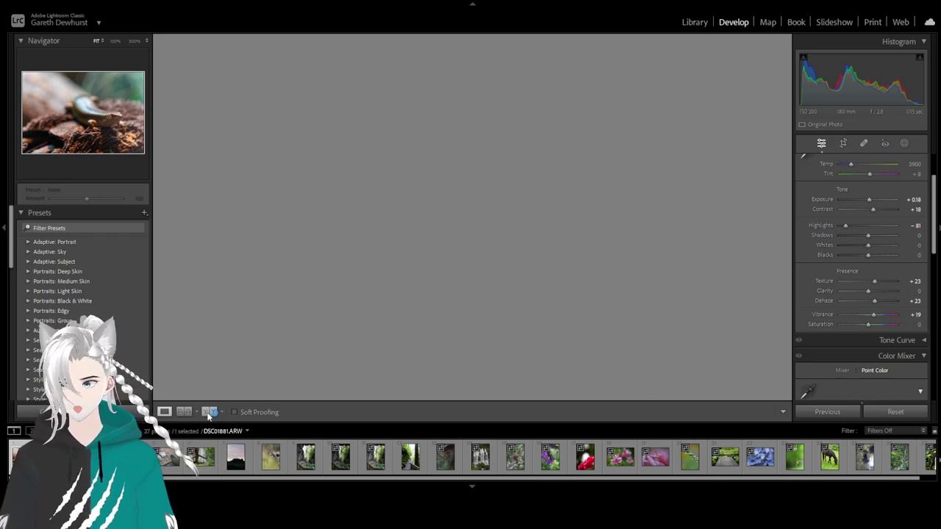
left_click(183, 413)
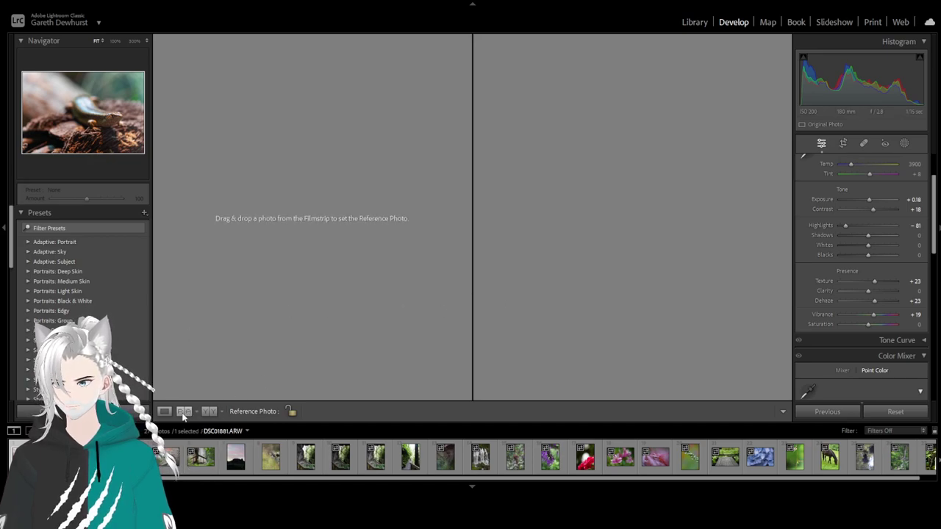
left_click(209, 413)
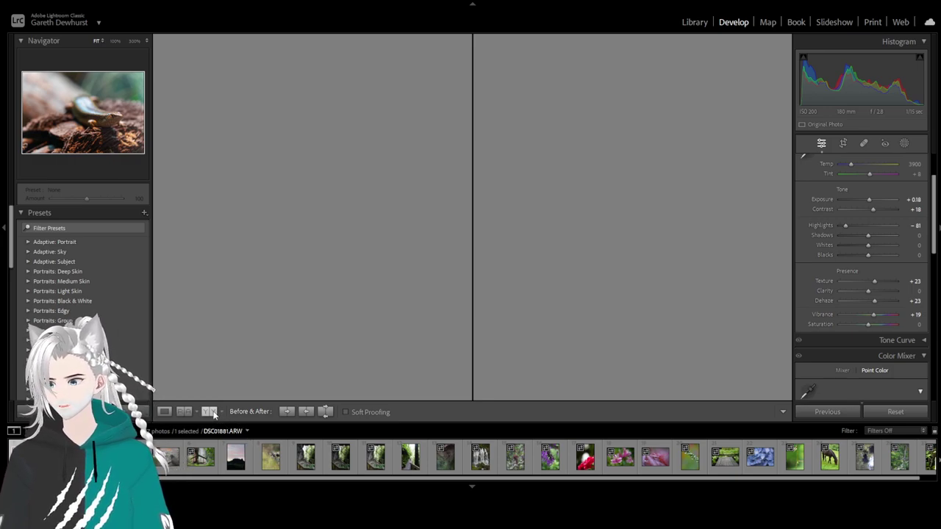
left_click(209, 411)
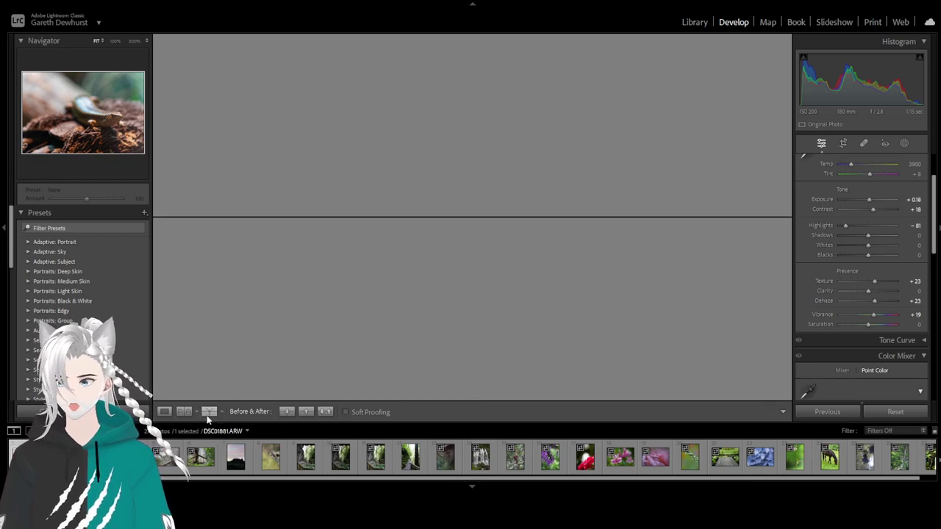
left_click(164, 411)
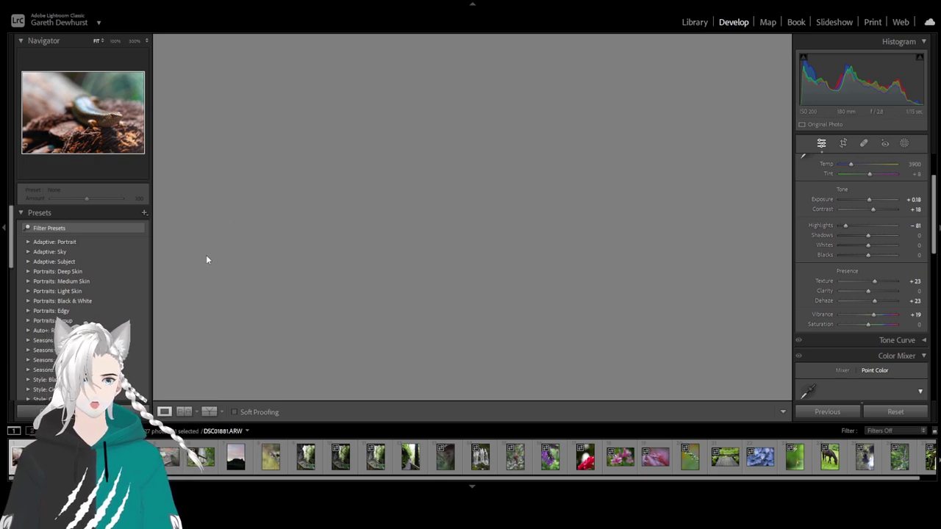
Move to the kingfisher photo DSC01934.ARW and check it at 100% before returning to Fit.
key("Right")
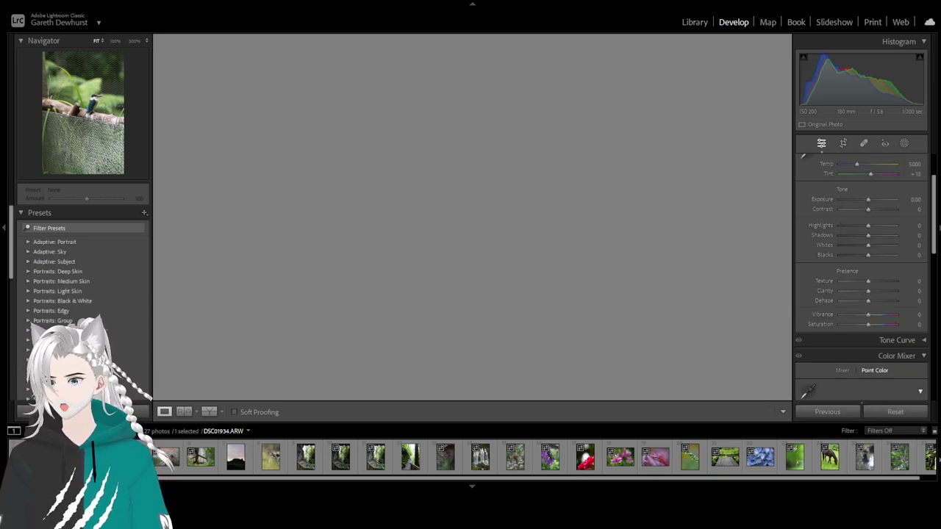
left_click(505, 171)
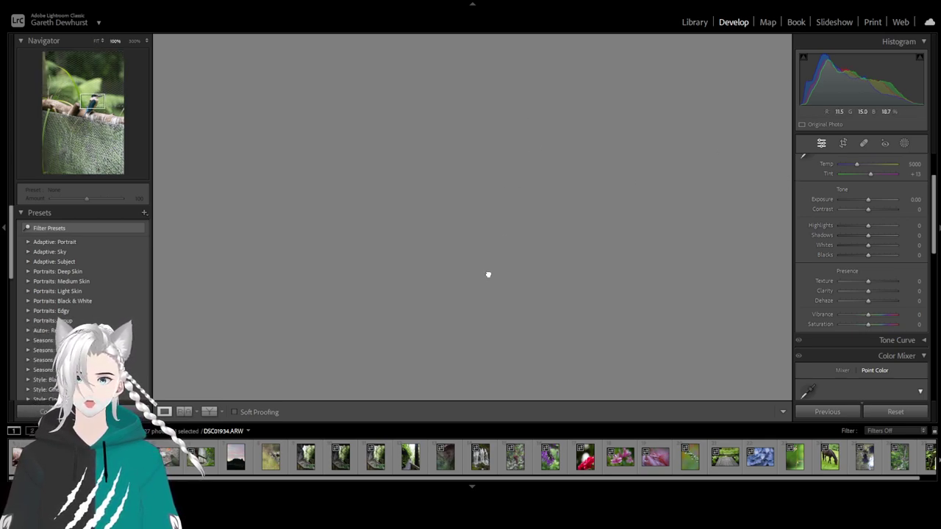
left_click(588, 150)
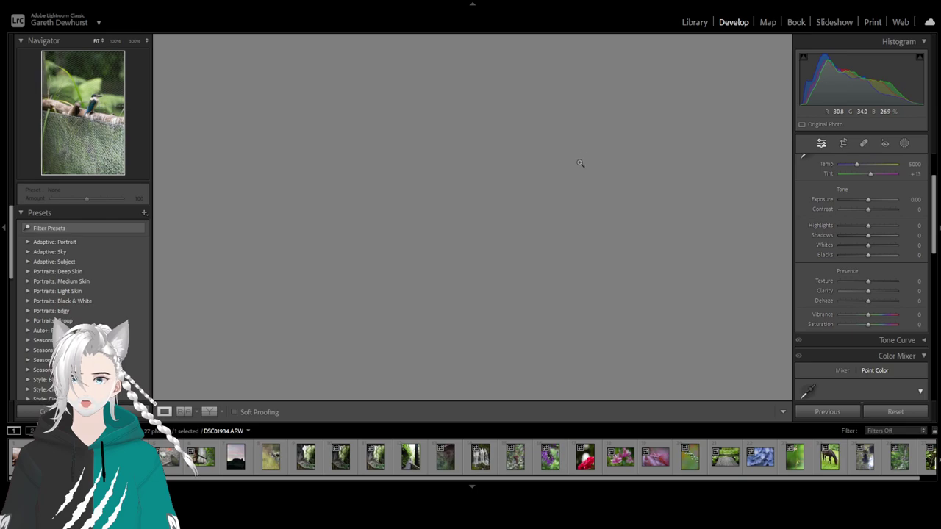
Raise the kingfisher's Contrast, set Texture +23 and Dehaze +25, and reset Shadows to 0.
left_click(874, 210)
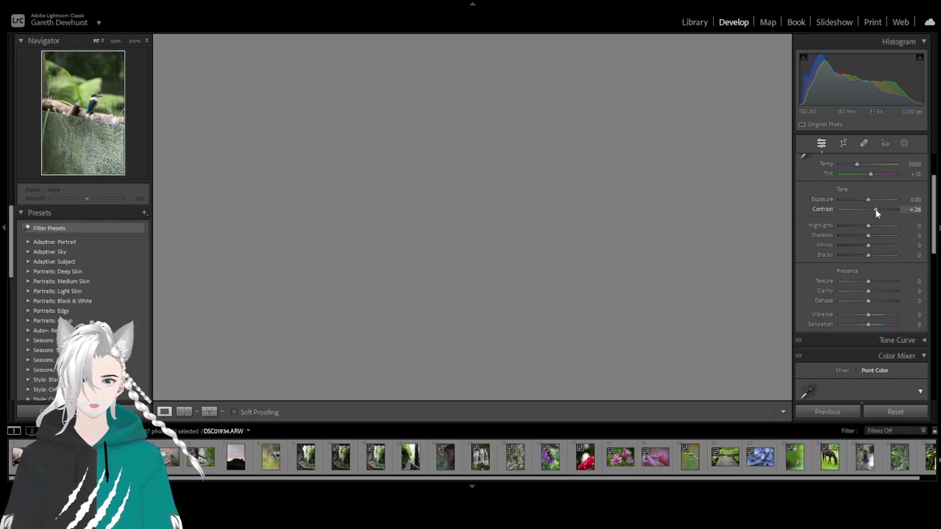
left_click(874, 282)
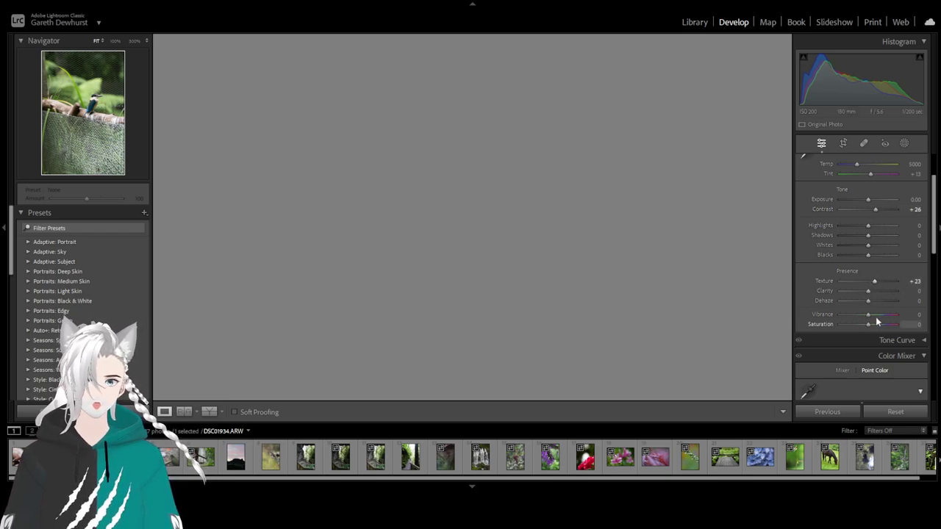
left_click(875, 301)
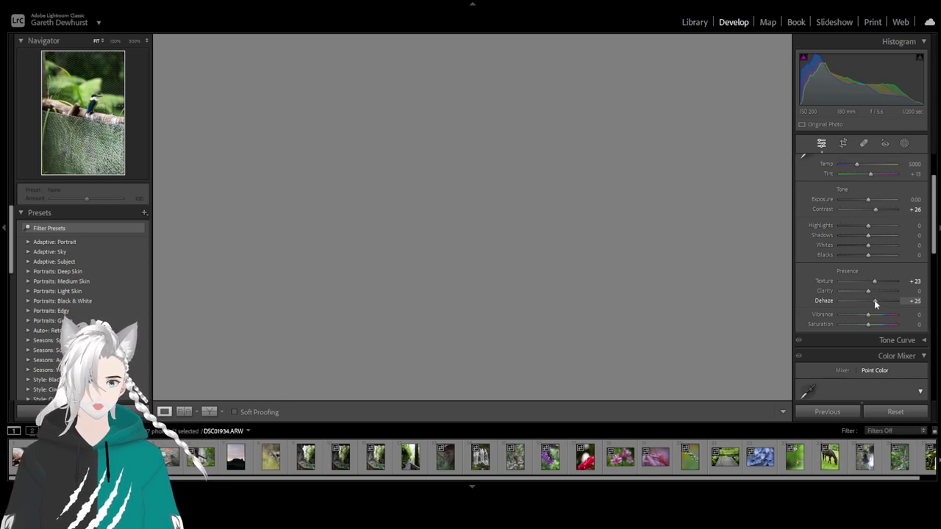
left_click_drag(892, 301, 873, 303)
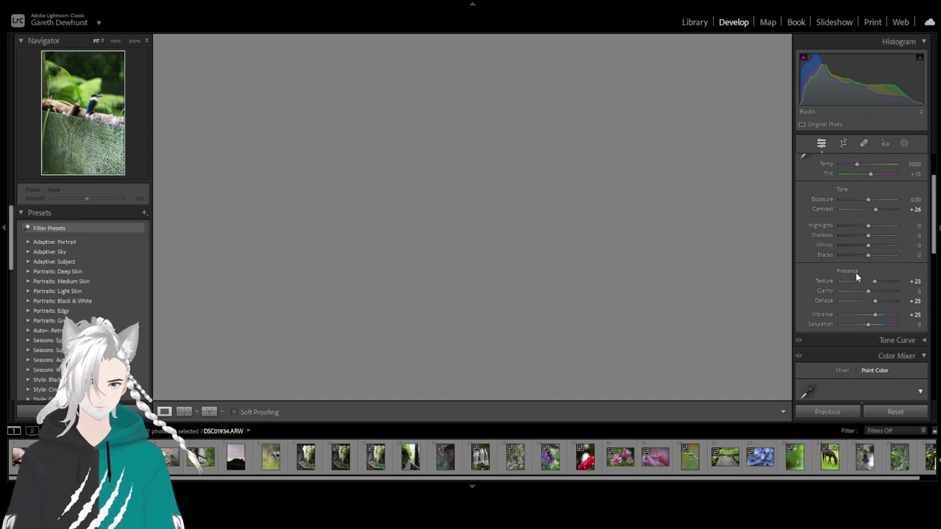
mouse_move(894, 236)
left_mouse_down()
mouse_move(902, 235)
mouse_move(870, 235)
mouse_move(890, 235)
mouse_move(877, 240)
left_mouse_up()
double_click(879, 235)
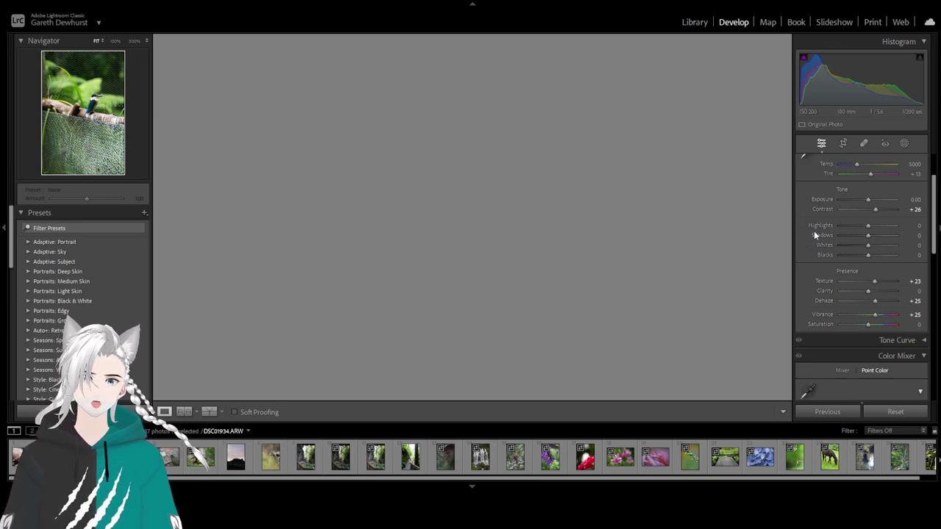
Crop the kingfisher photo from tall portrait to a nearly square frame around the bird.
left_click(843, 143)
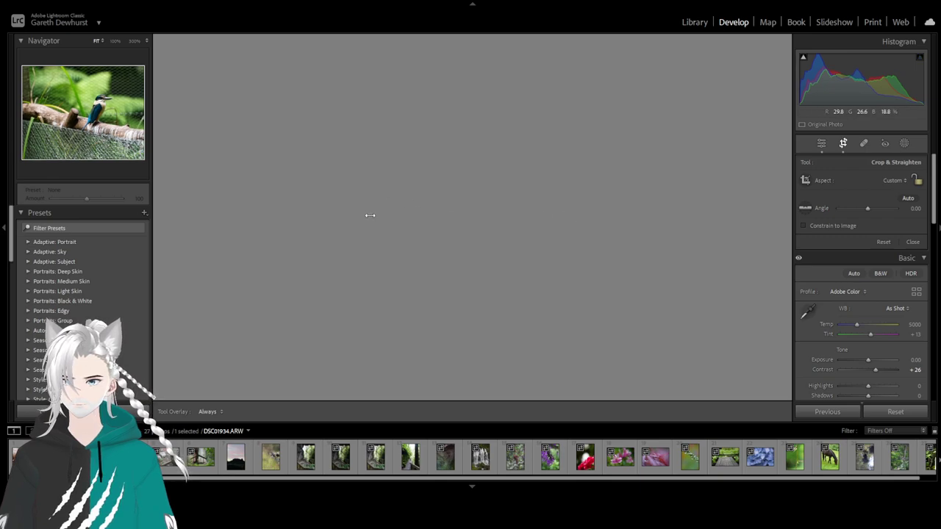
left_click_drag(371, 215, 372, 212)
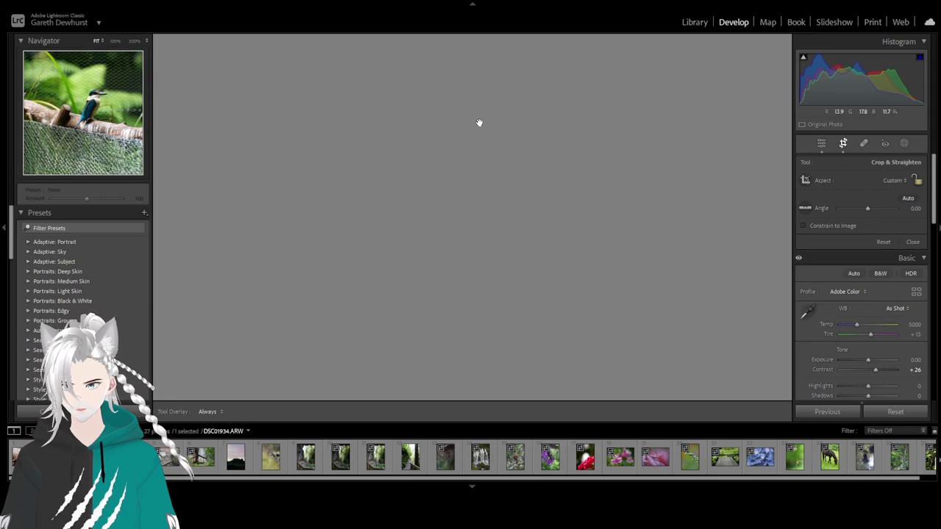
left_click_drag(370, 217, 348, 218)
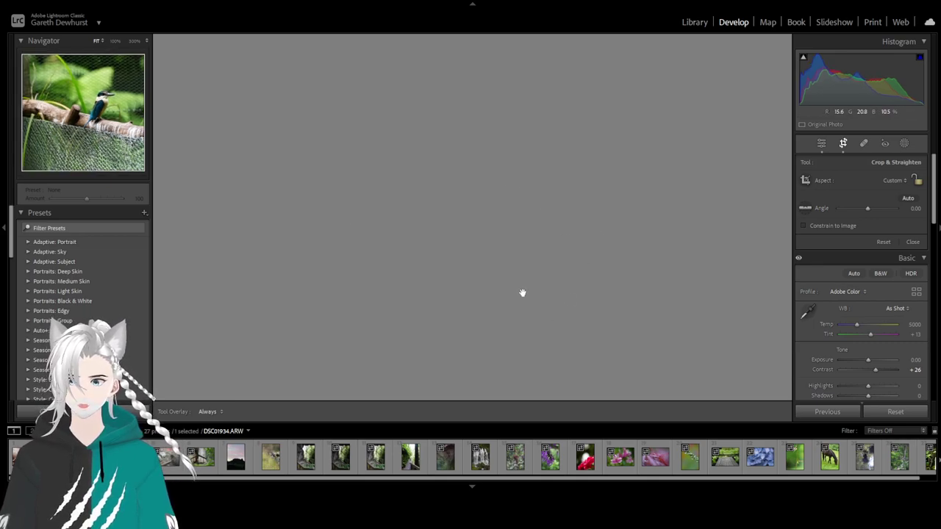
Commit the tighter crop and inspect the kingfisher at 100% before returning to Fit.
left_click(913, 243)
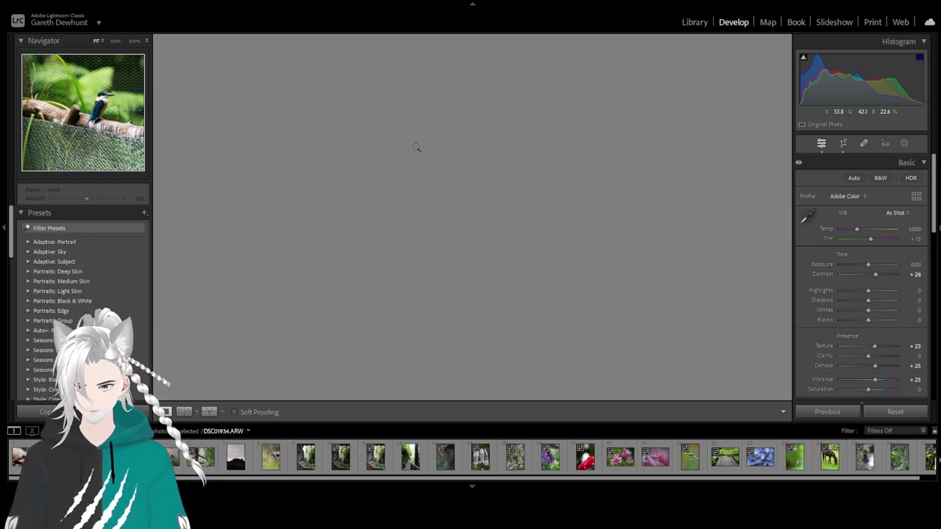
left_click(516, 137)
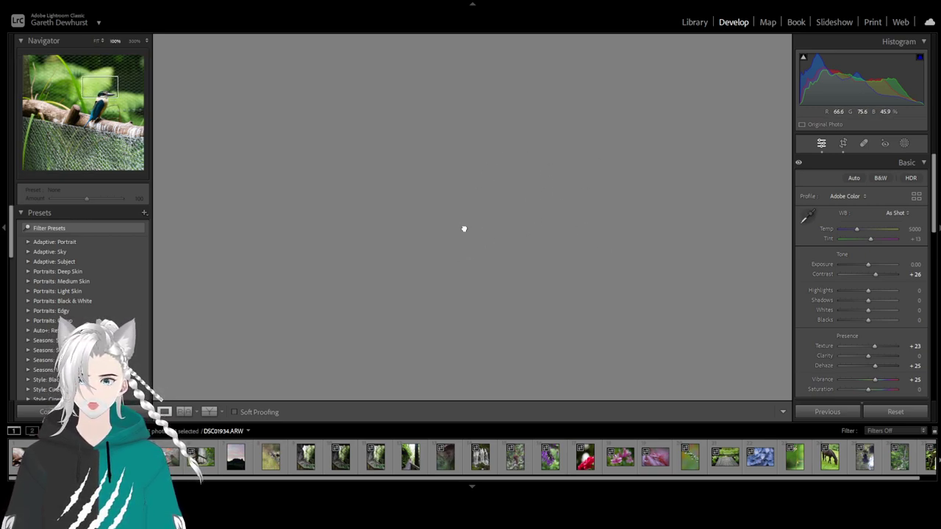
left_click(415, 185)
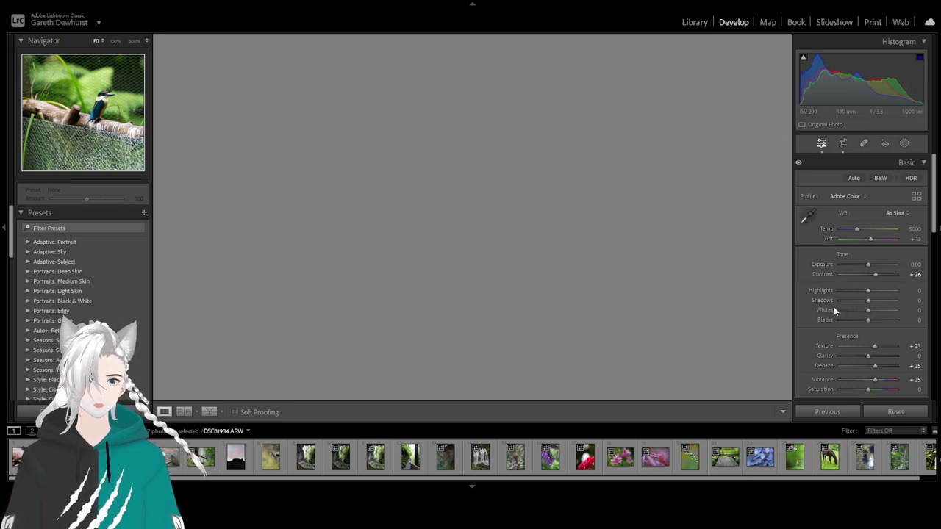
Enable Remove Chromatic Aberration on the kingfisher photo and expand the Lens Blur panel.
scroll(845, 316, "down", 3)
scroll(875, 334, "down", 3)
scroll(873, 335, "down", 4)
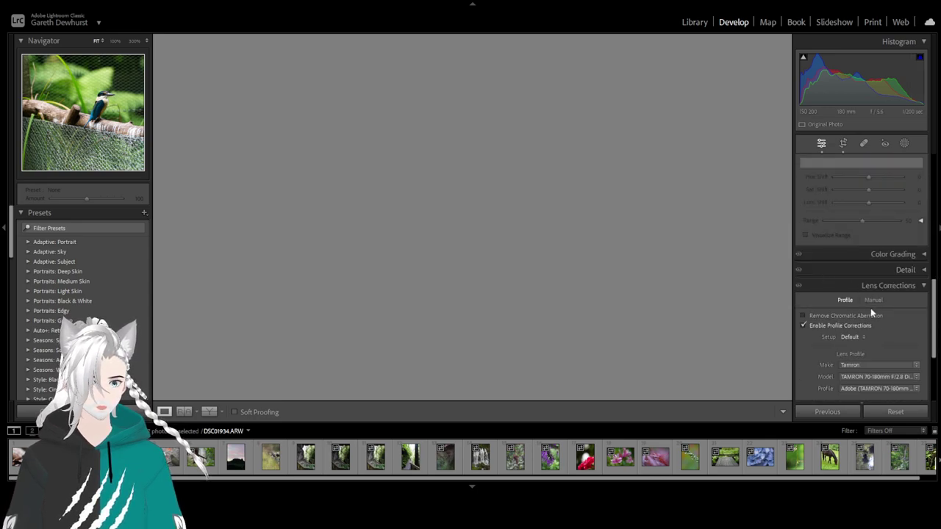
scroll(831, 301, "down", 3)
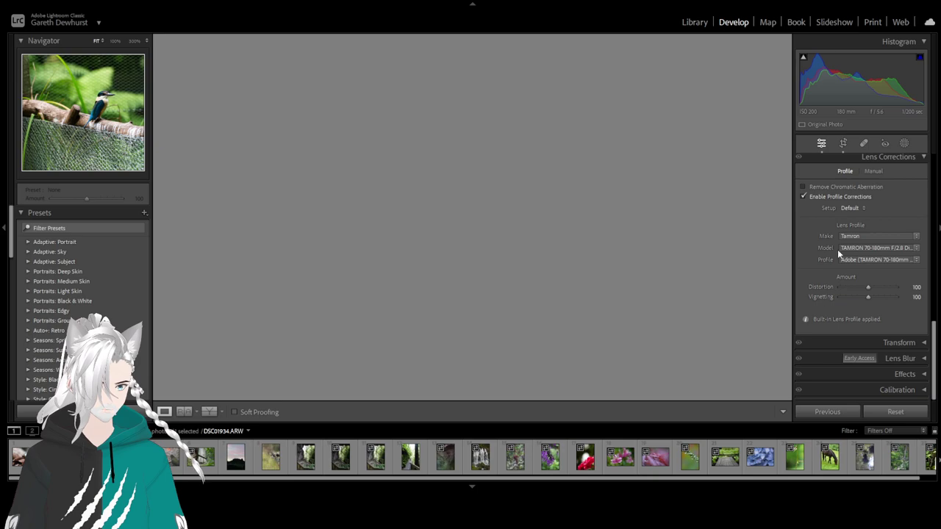
left_click(802, 187)
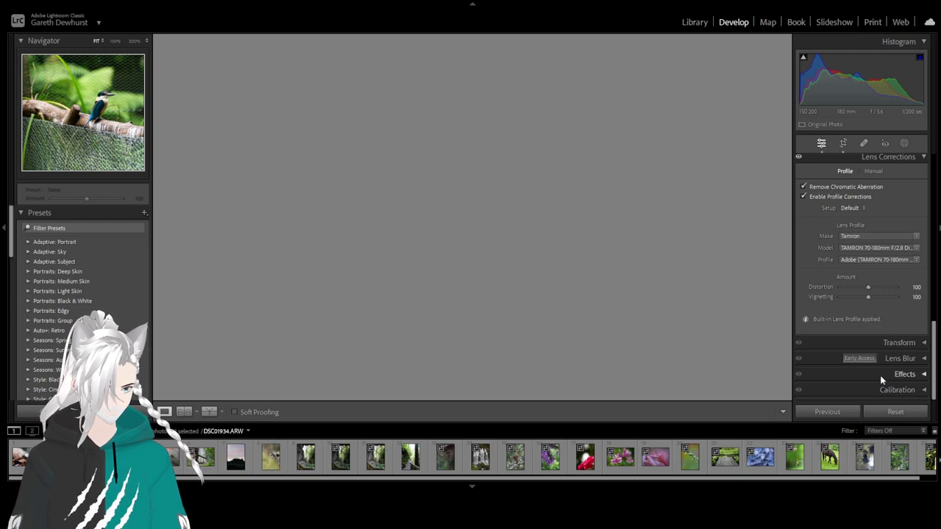
left_click(915, 360)
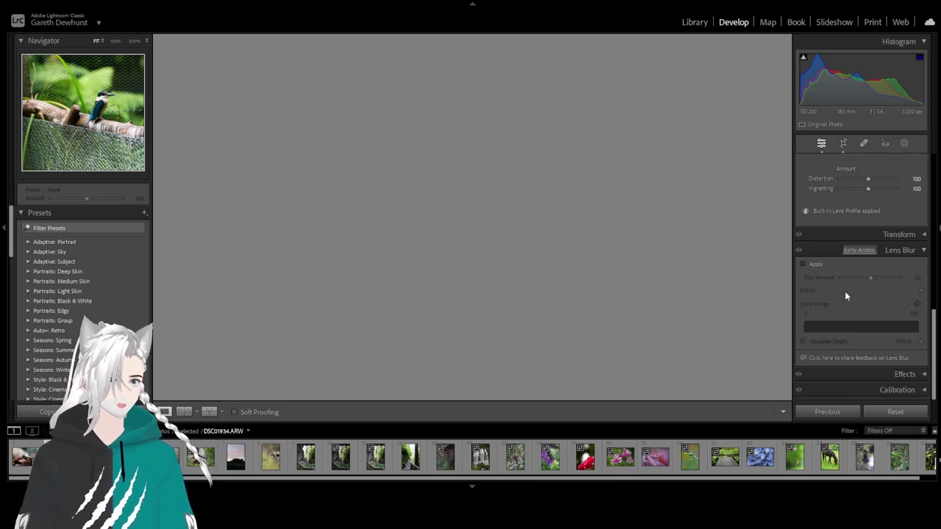
Apply lens blur with focal range 0–40 and Blur Amount 100, checking the bird at 100%.
left_click(802, 264)
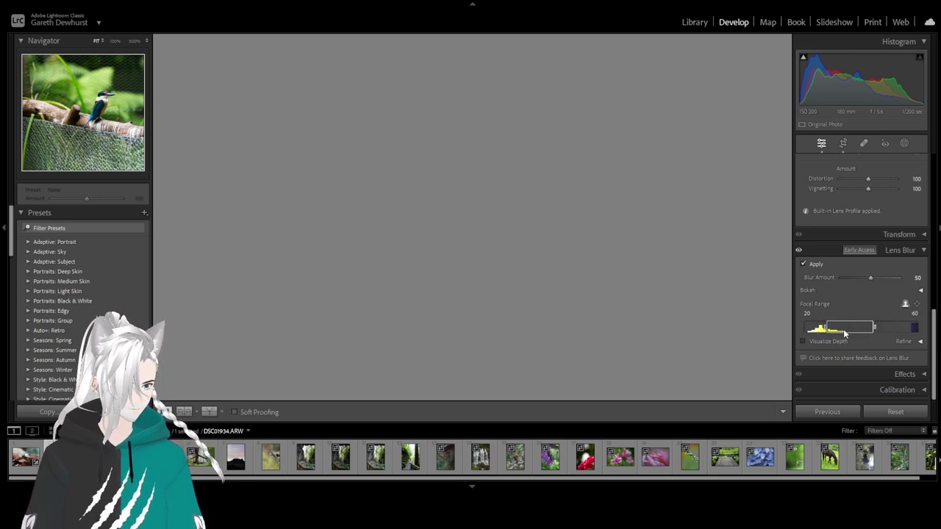
left_click_drag(844, 333, 816, 333)
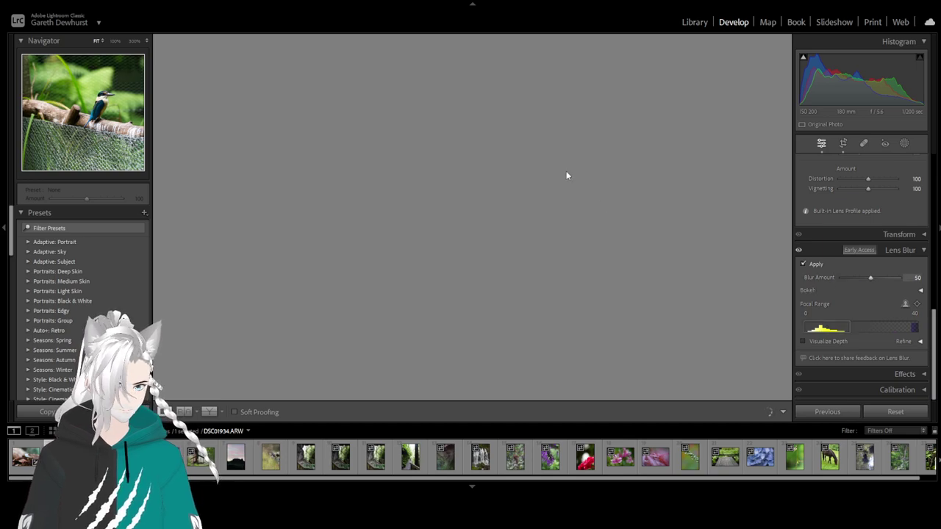
left_click(515, 152)
left_click_drag(482, 189, 441, 161)
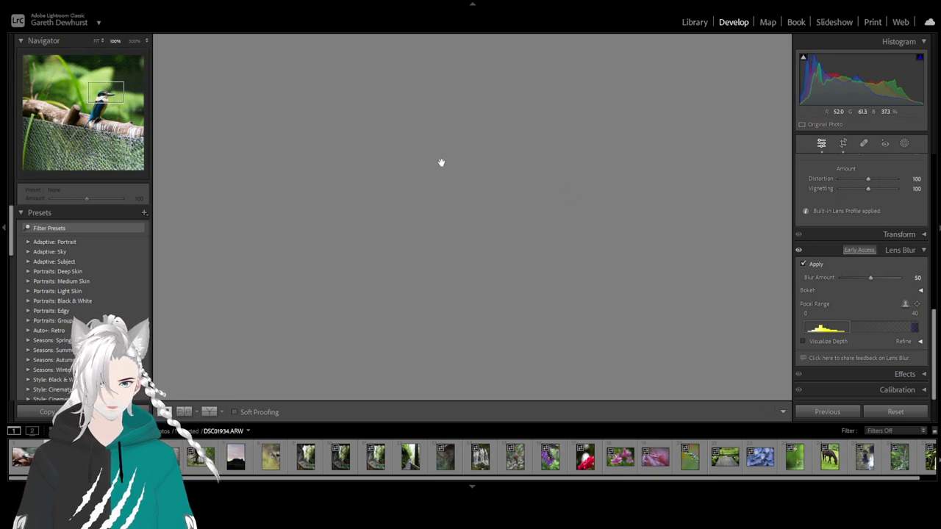
left_click(490, 161)
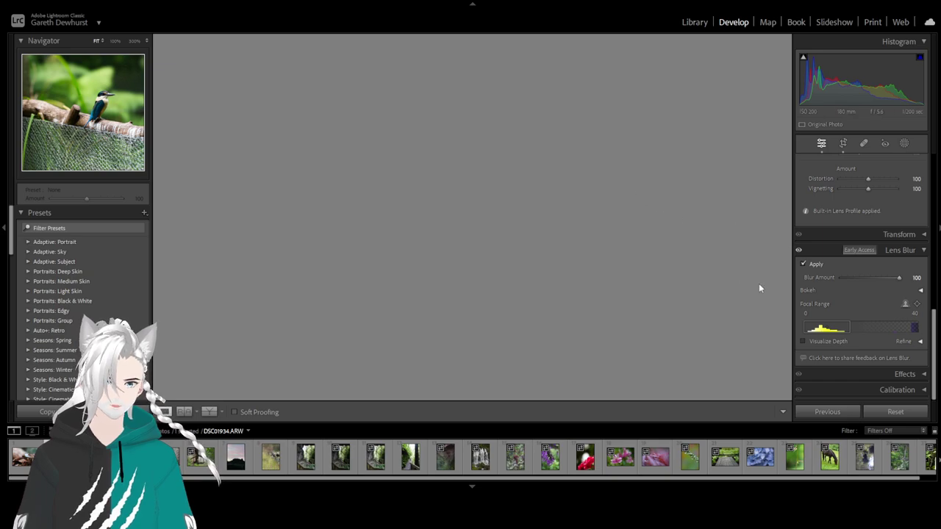
Review the blur with Visualize Depth and a 100% zoom, then collapse the Lens Blur panel.
left_click(803, 343)
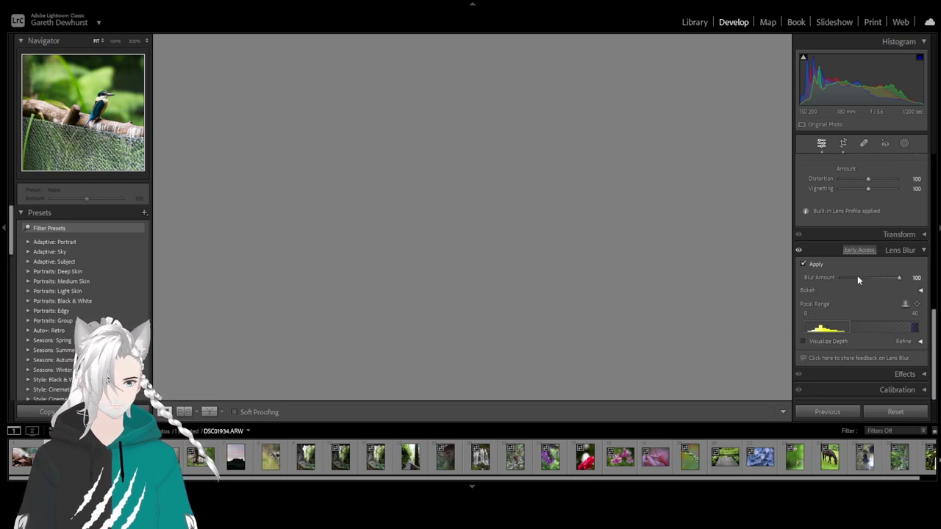
left_click(492, 156)
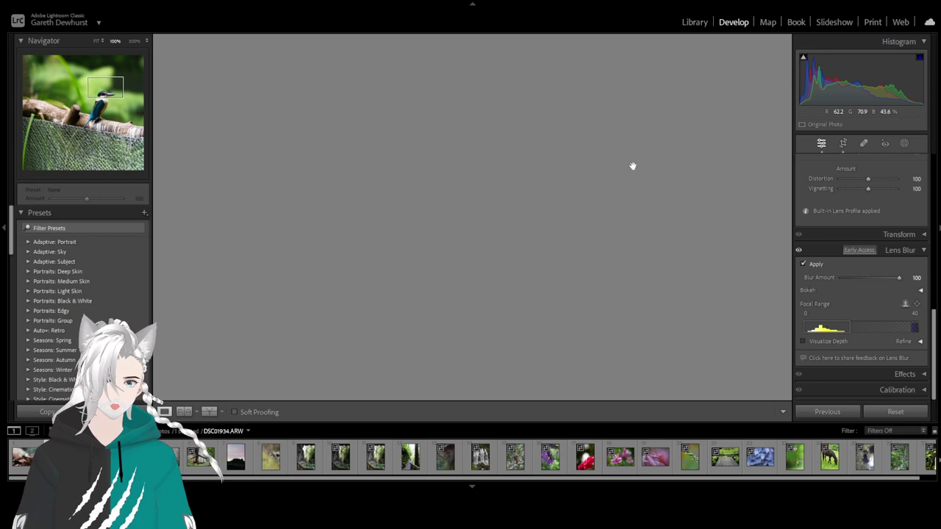
left_click(447, 250)
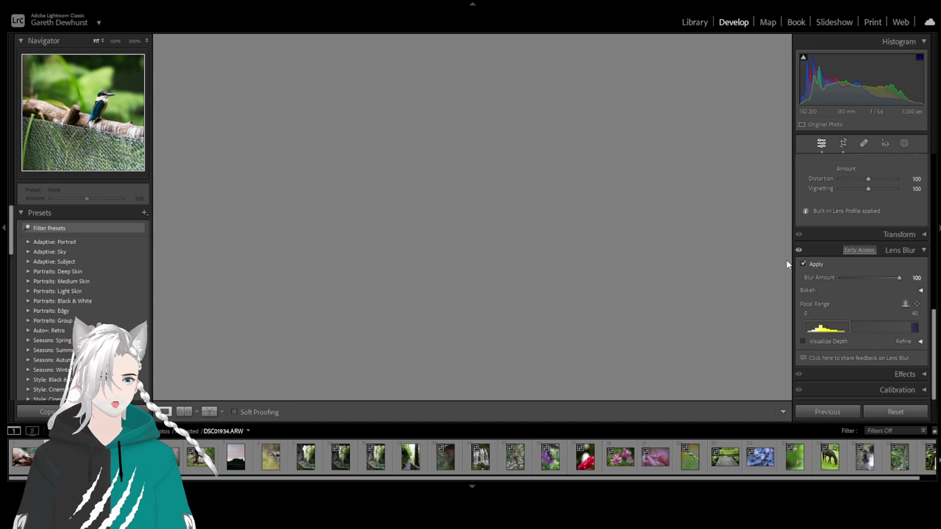
scroll(845, 258, "up", 10)
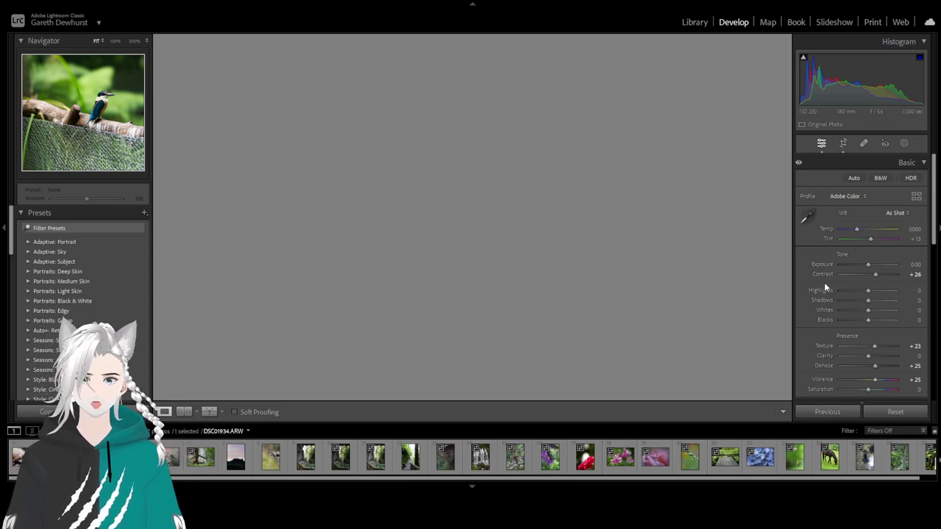
scroll(824, 287, "down", 12)
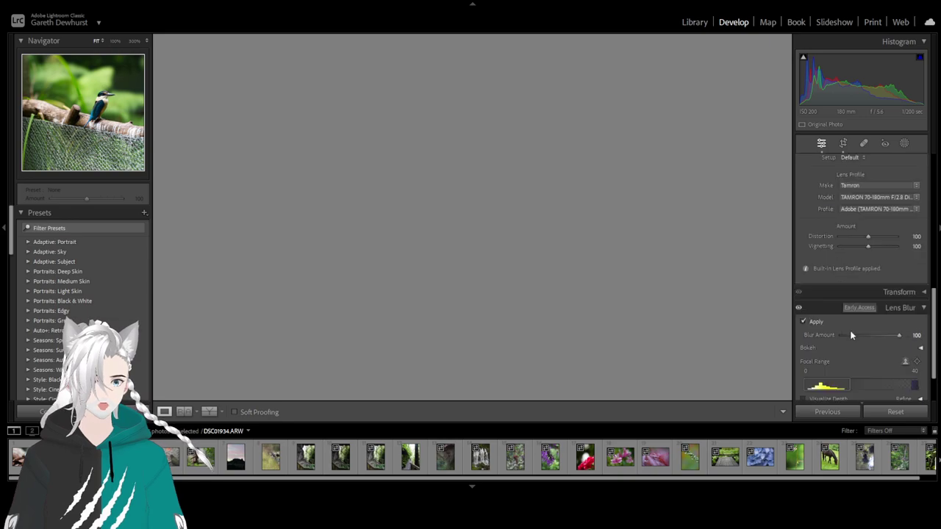
scroll(851, 335, "down", 2)
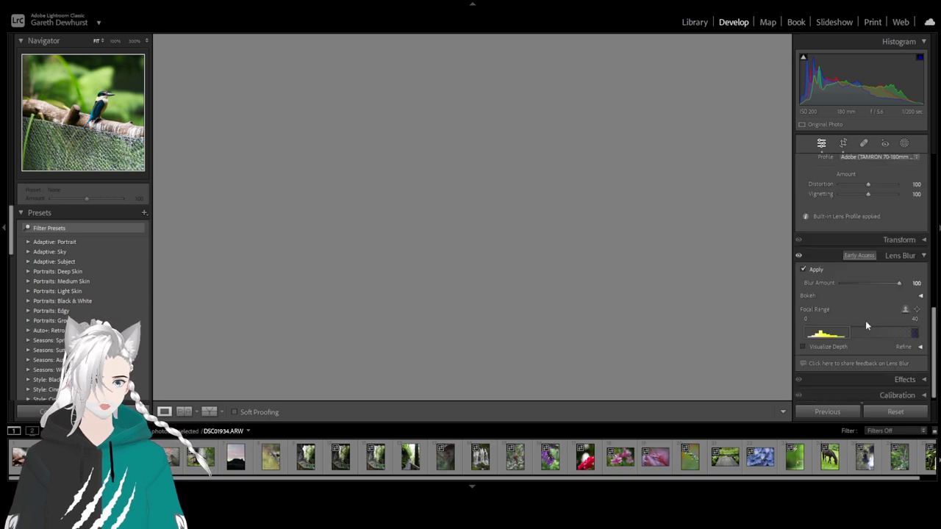
left_click(923, 257)
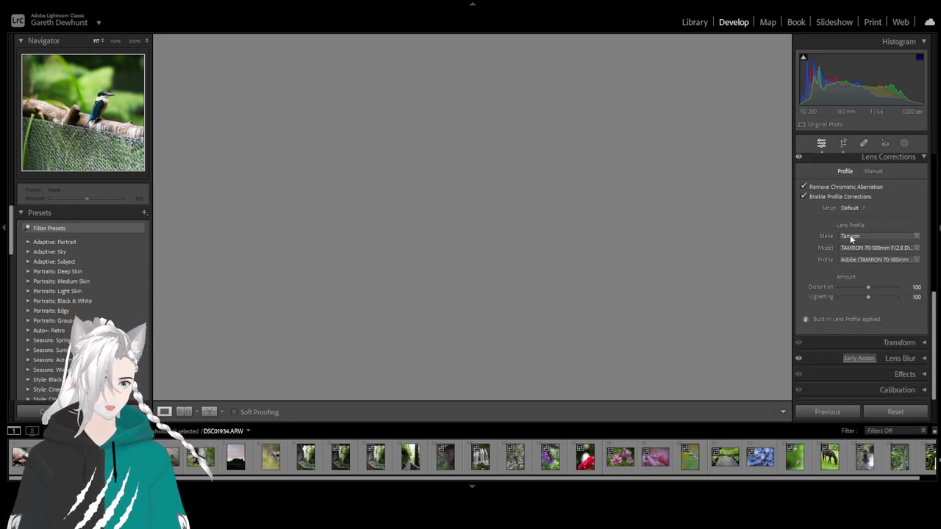
scroll(854, 271, "up", 1)
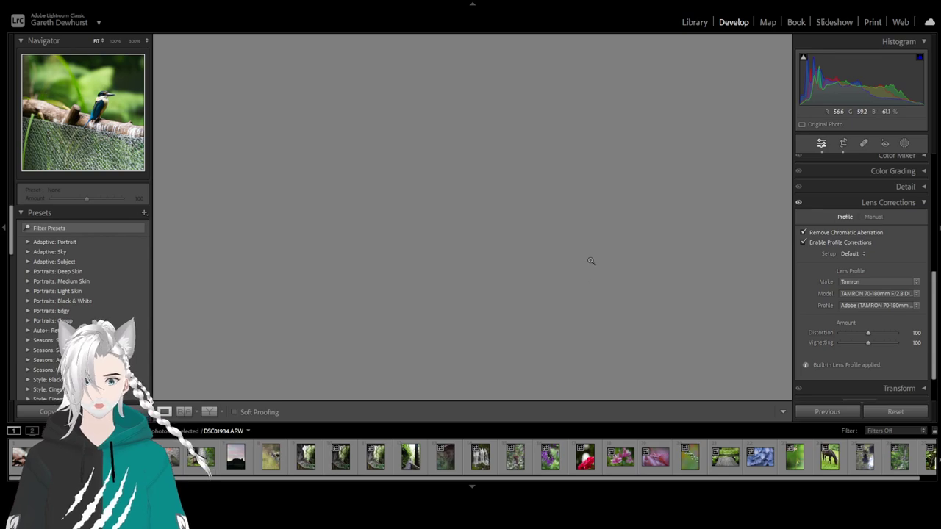
Switch to the parrot photo DSC01954.ARW and set Contrast +26, Texture +18, Dehaze +19, Vibrance +23.
left_click(147, 457)
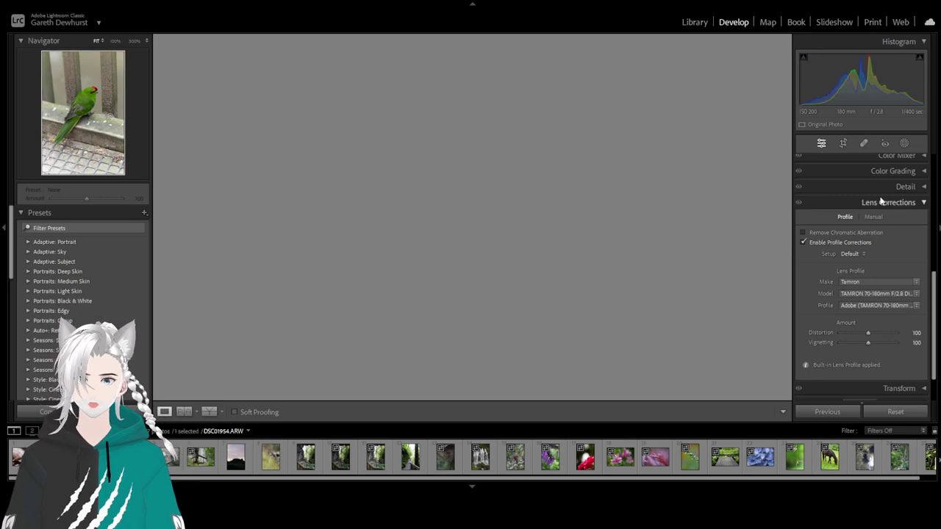
scroll(869, 241, "up", 10)
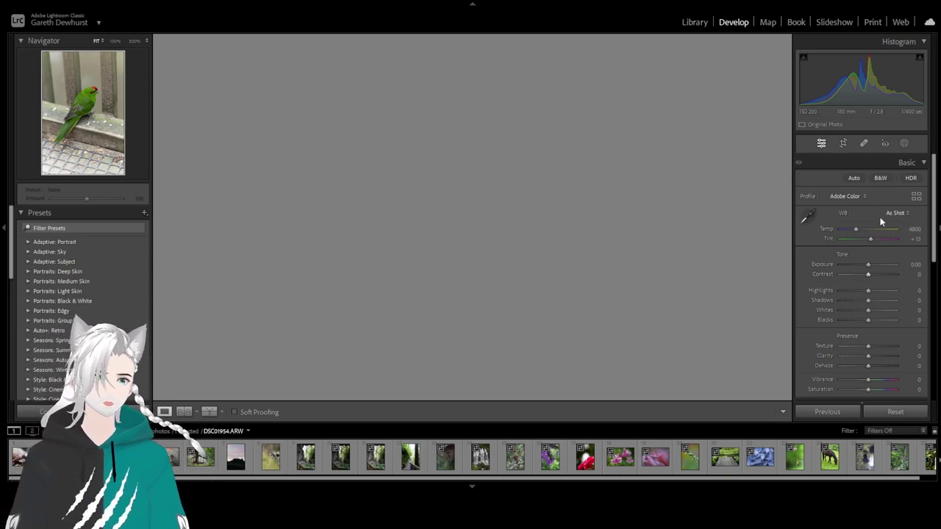
left_click_drag(867, 280, 876, 277)
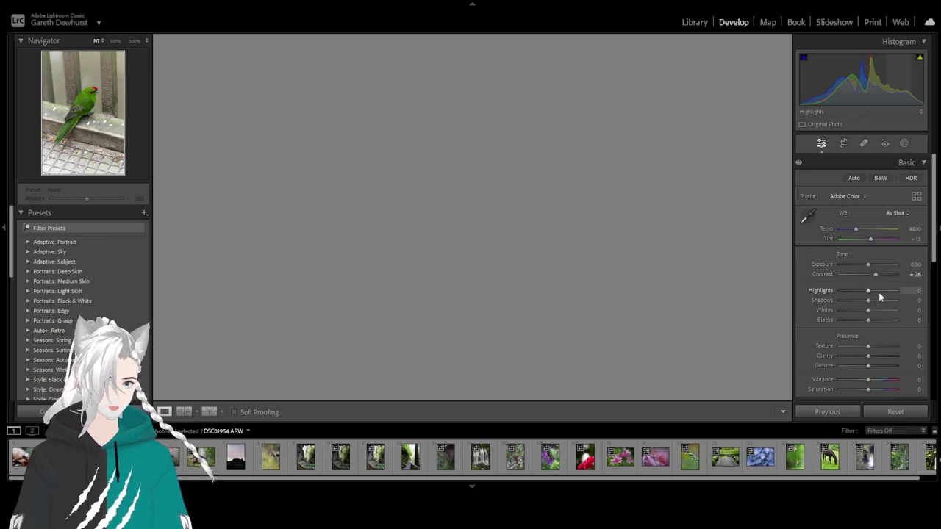
left_click(872, 346)
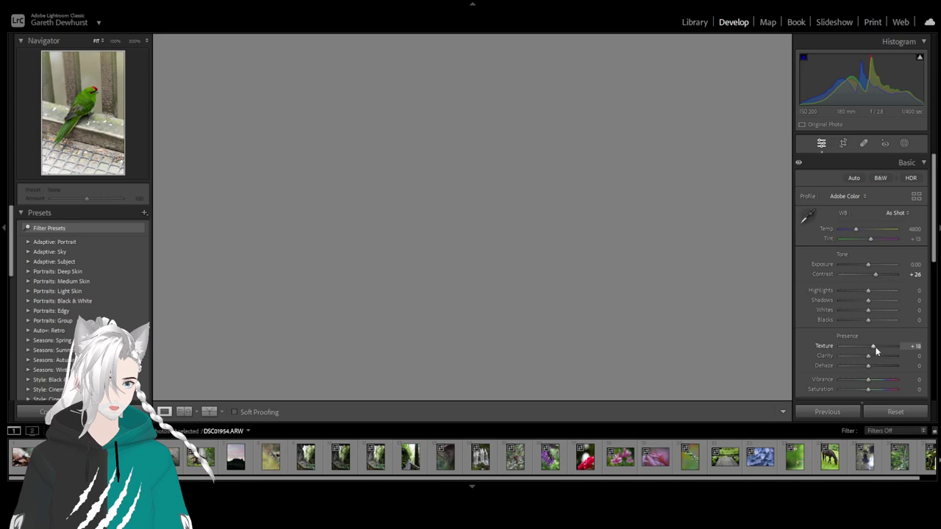
left_click(873, 366)
left_click(874, 379)
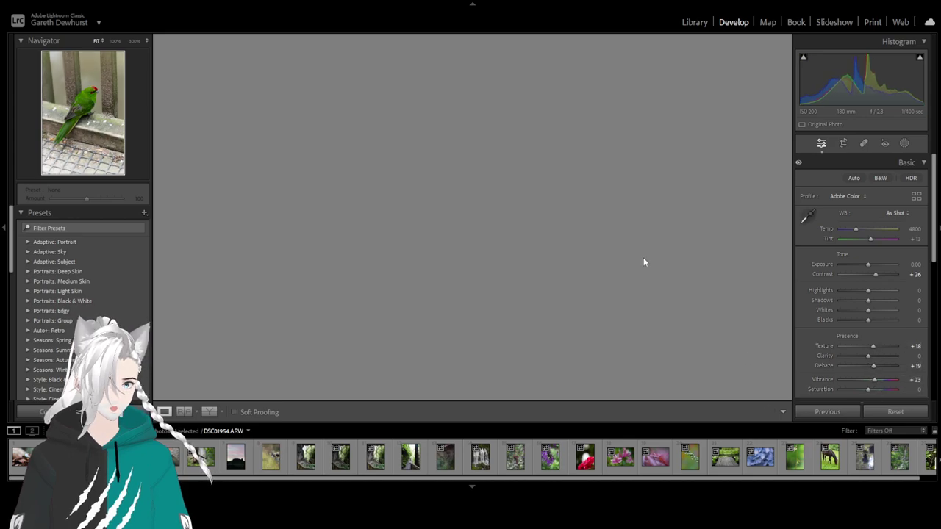
Turn on Enable Profile Corrections in Lens Corrections for the parrot photo.
scroll(846, 273, "down", 5)
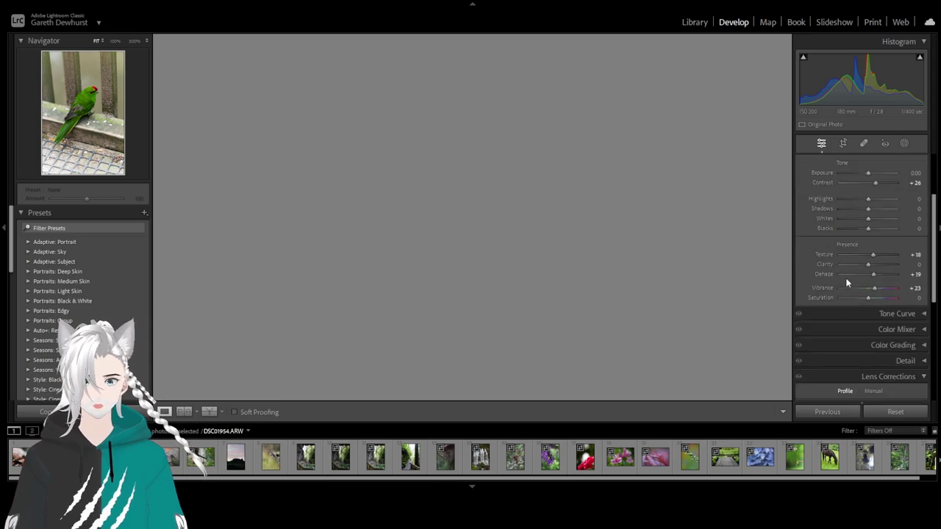
left_click(846, 272)
scroll(842, 272, "down", 2)
left_click(811, 234)
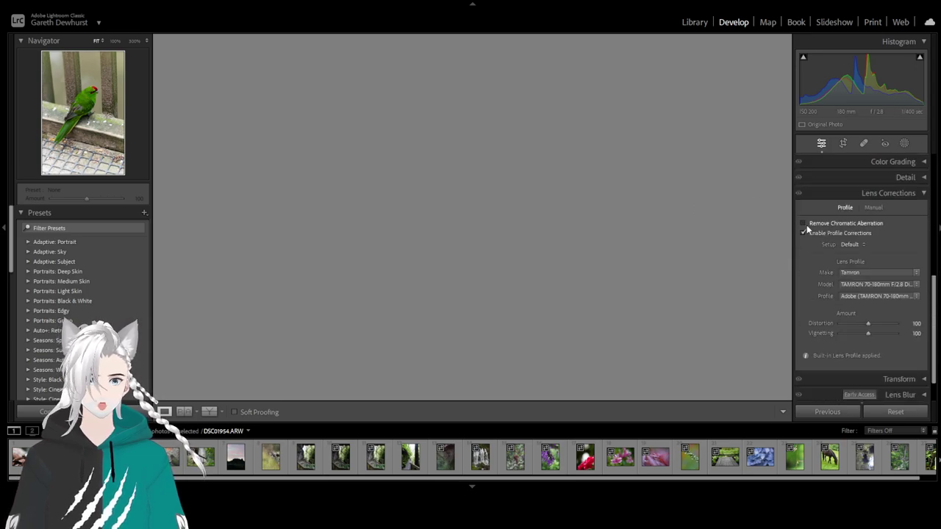
scroll(872, 294, "up", 8)
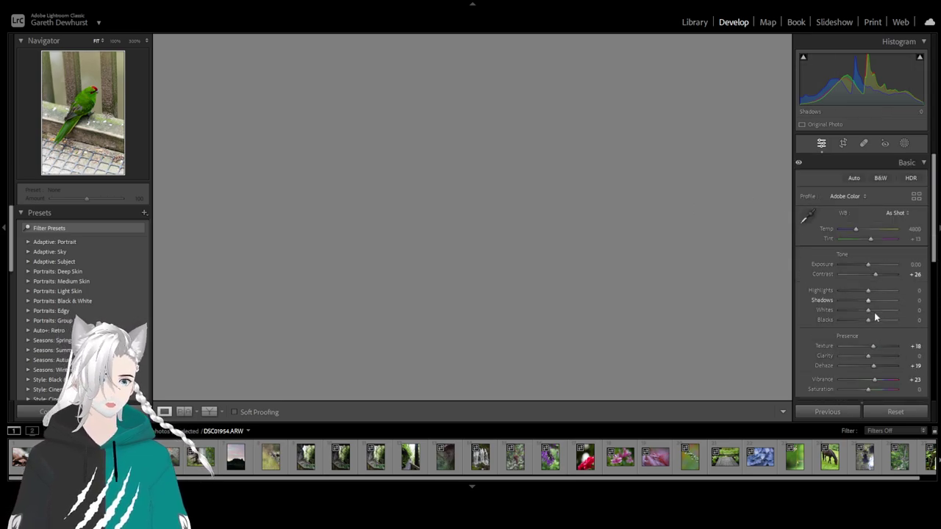
scroll(874, 312, "down", 3)
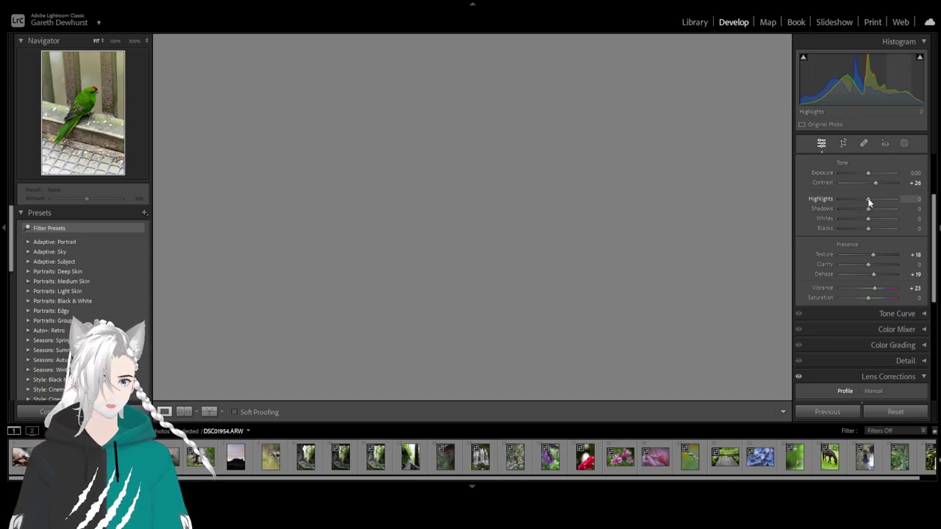
Try Highlights, Shadows and Contrast adjustments, resetting Highlights to 0 and keeping Contrast moderate.
left_click_drag(829, 202, 907, 208)
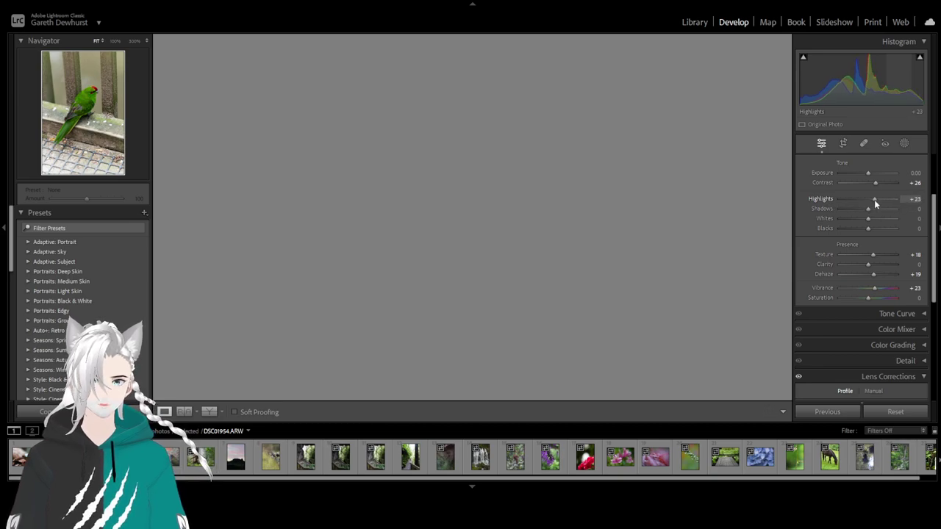
double_click(874, 199)
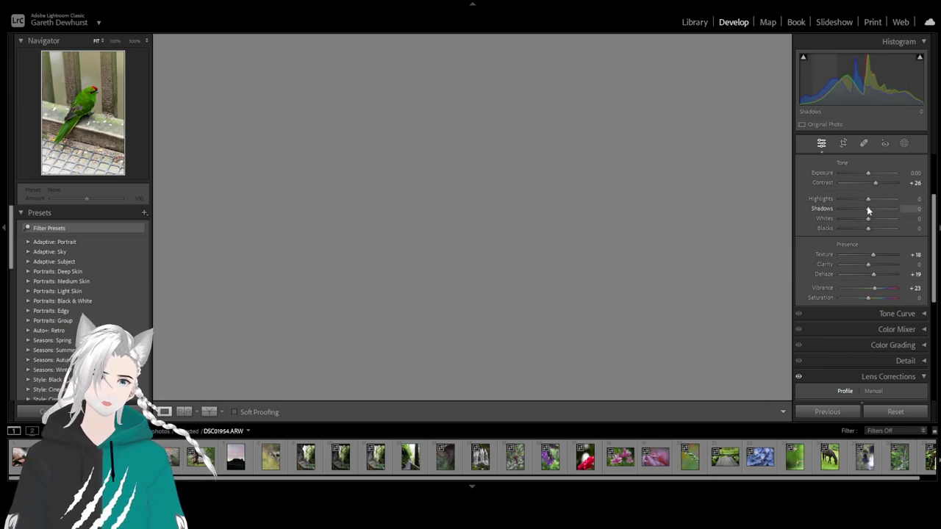
mouse_move(868, 211)
left_mouse_down()
mouse_move(892, 208)
mouse_move(865, 208)
left_mouse_up()
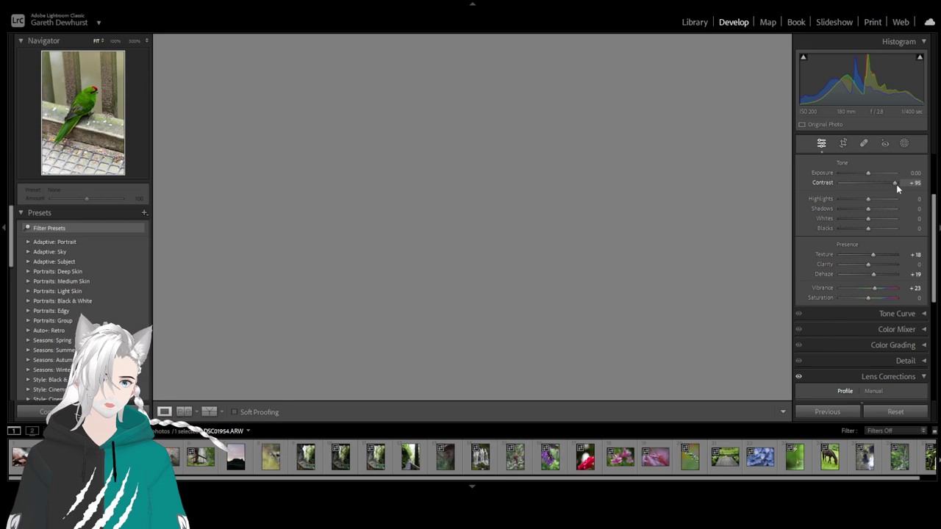
left_click_drag(896, 182, 894, 182)
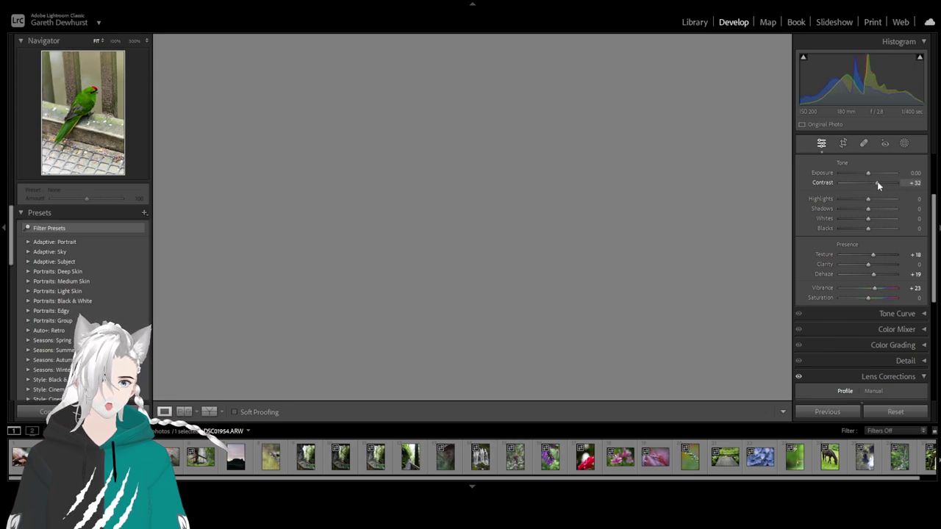
left_click_drag(880, 184, 874, 183)
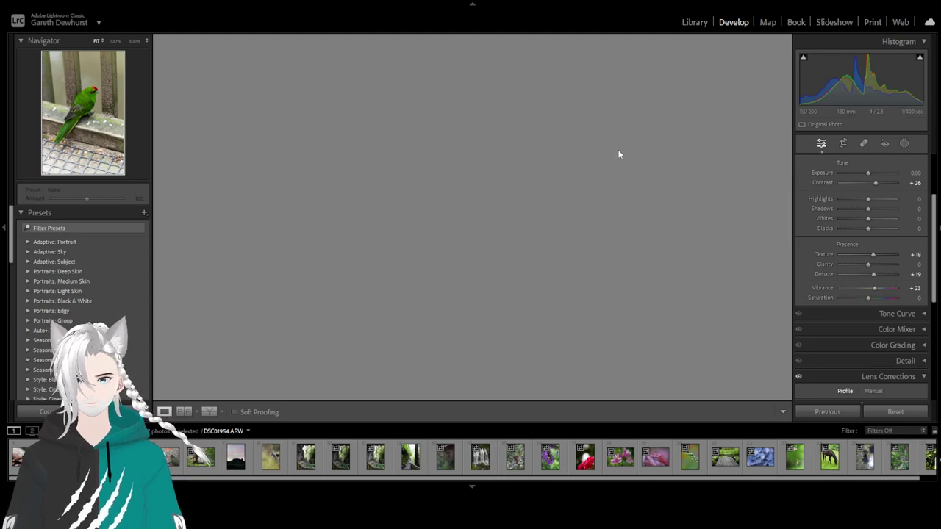
left_click(843, 143)
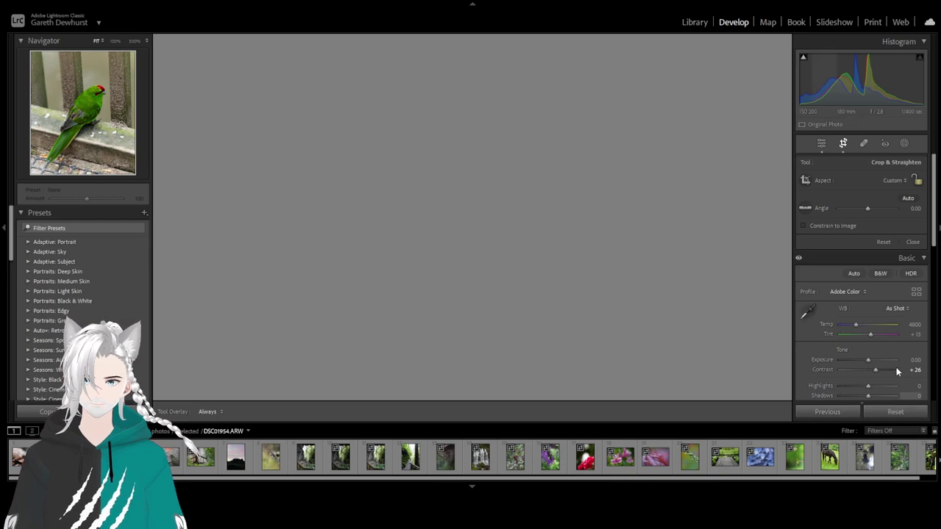
left_click(913, 243)
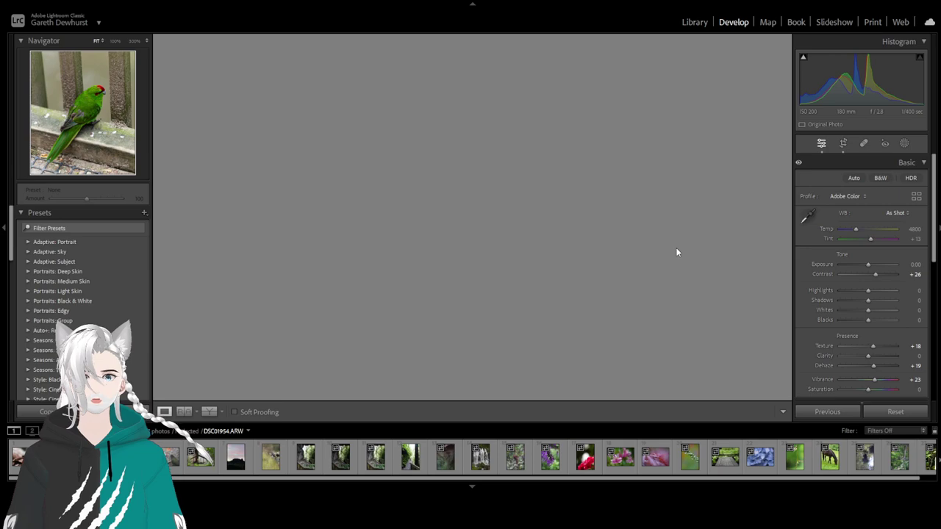
left_click(519, 166)
left_click_drag(568, 179, 404, 178)
left_click_drag(443, 128, 424, 250)
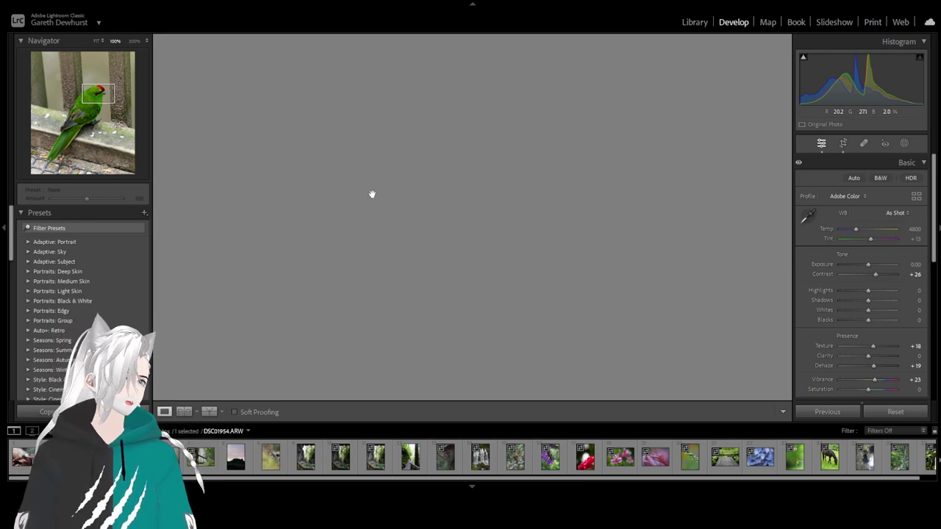
left_click(507, 161)
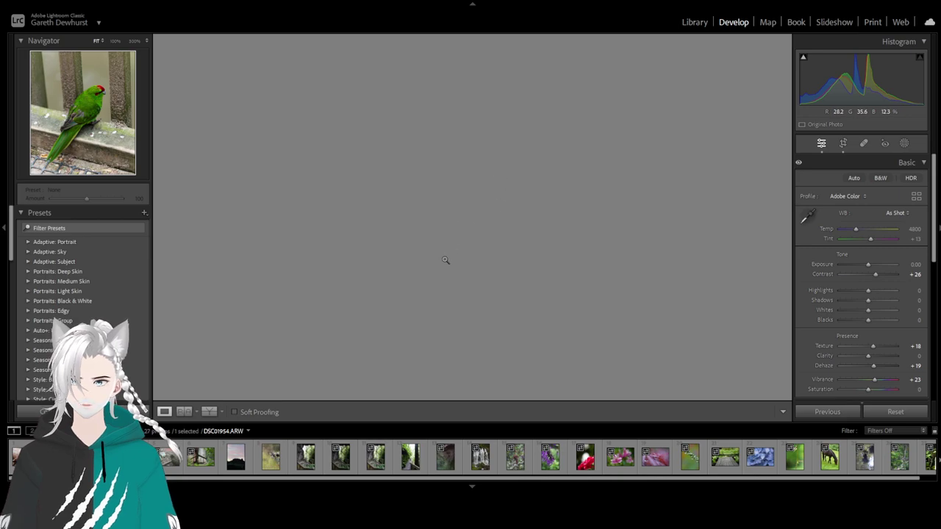
left_click(520, 158)
left_click_drag(520, 160, 486, 183)
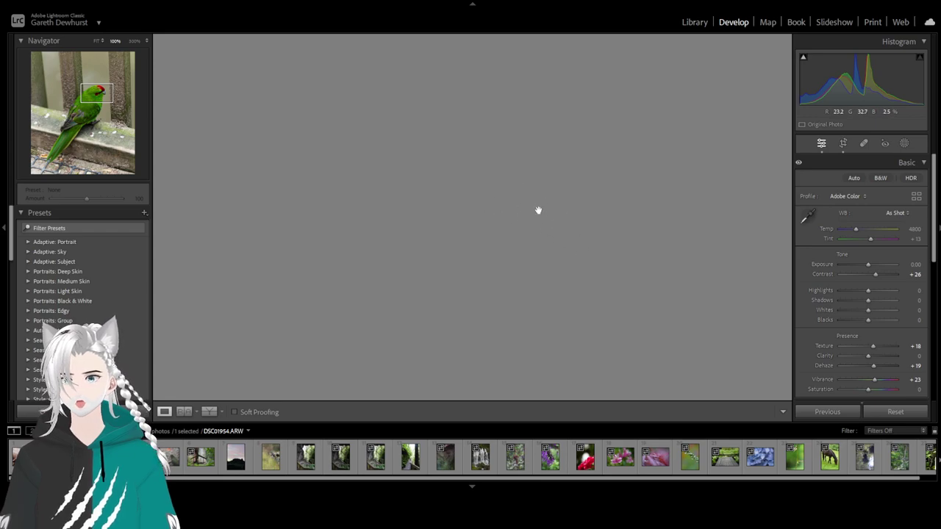
left_click(478, 178)
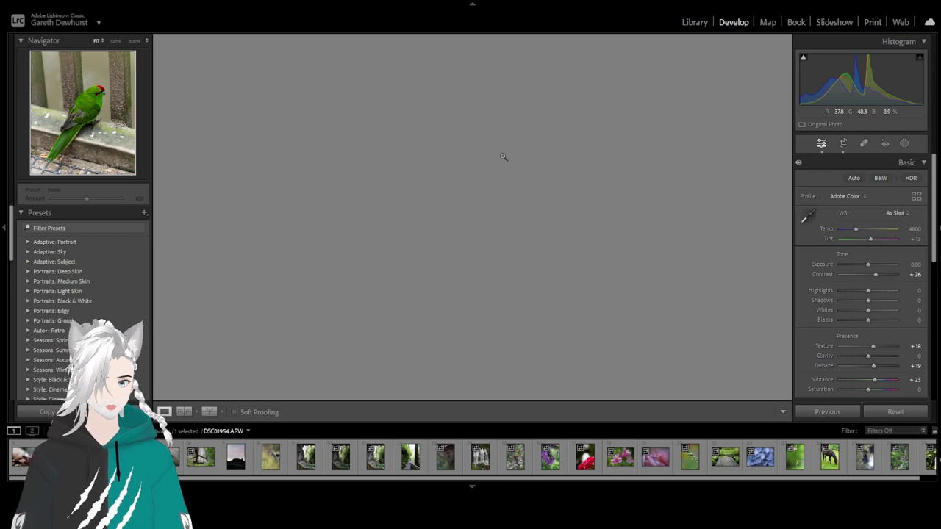
Move to DSC01962.ARW, raise Contrast to +25 and Shadows to +100, and check detail at 100%.
key("Right")
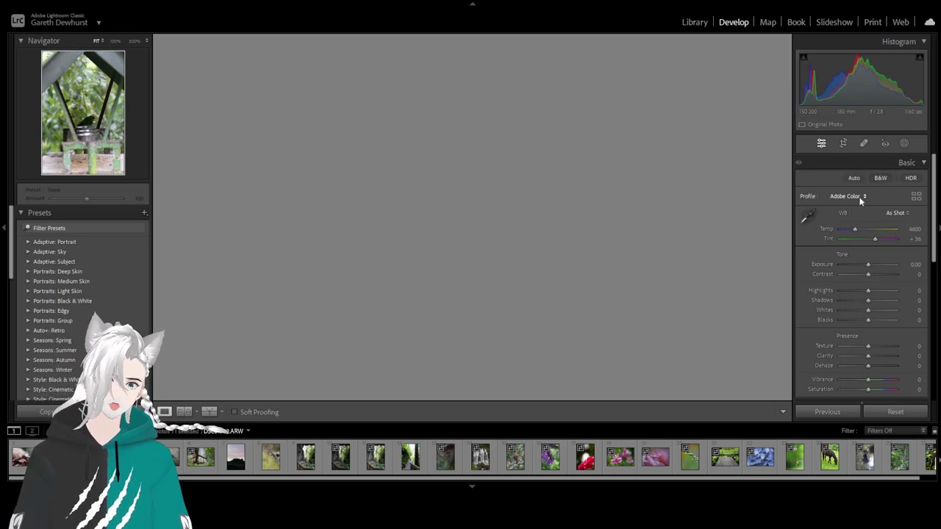
mouse_move(876, 276)
left_mouse_down()
mouse_move(909, 275)
mouse_move(880, 269)
left_mouse_up()
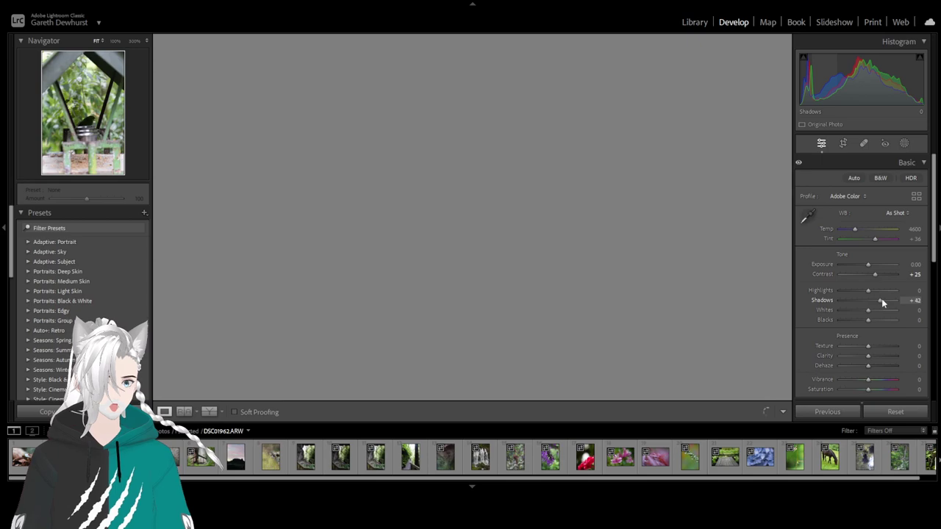
left_click_drag(890, 300, 901, 305)
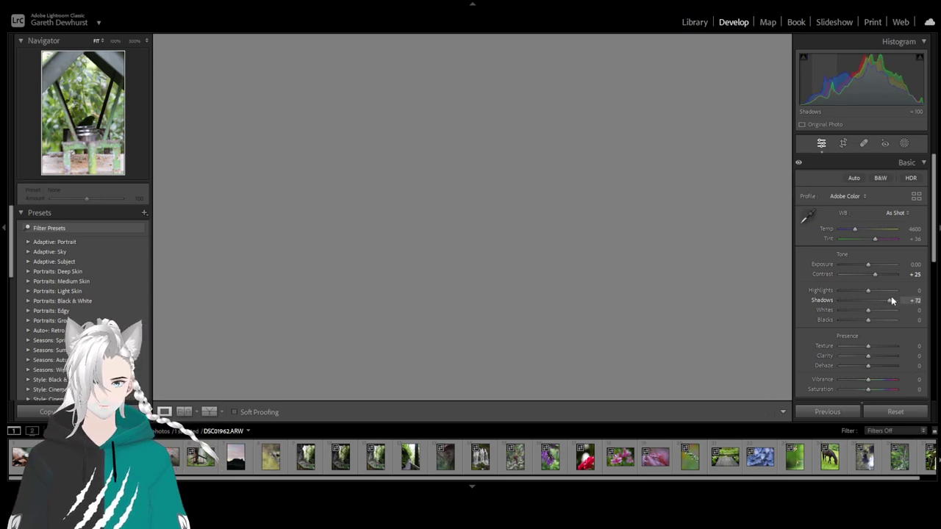
key("z")
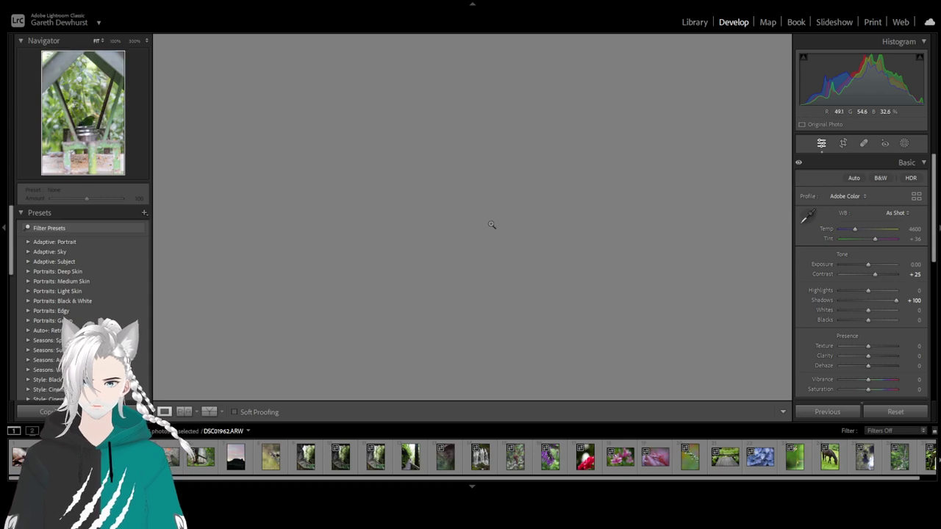
left_click_drag(502, 232, 549, 152)
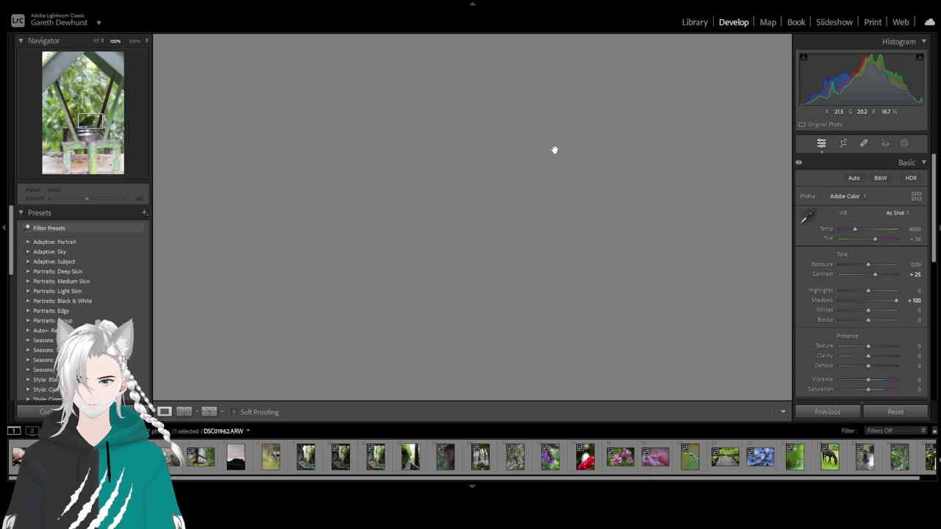
left_click(548, 152)
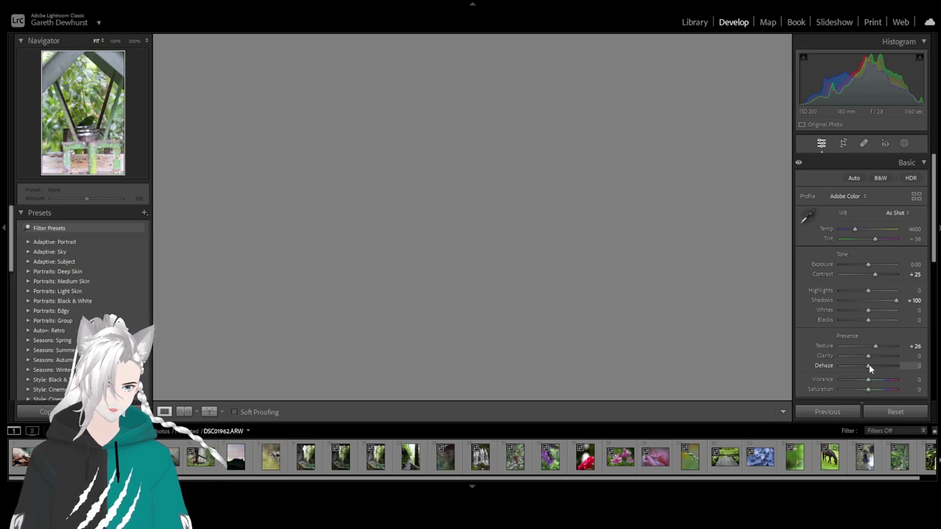
Add Dehaze +14 and reset Blacks to 0 before straightening the photo.
left_click_drag(869, 365, 872, 367)
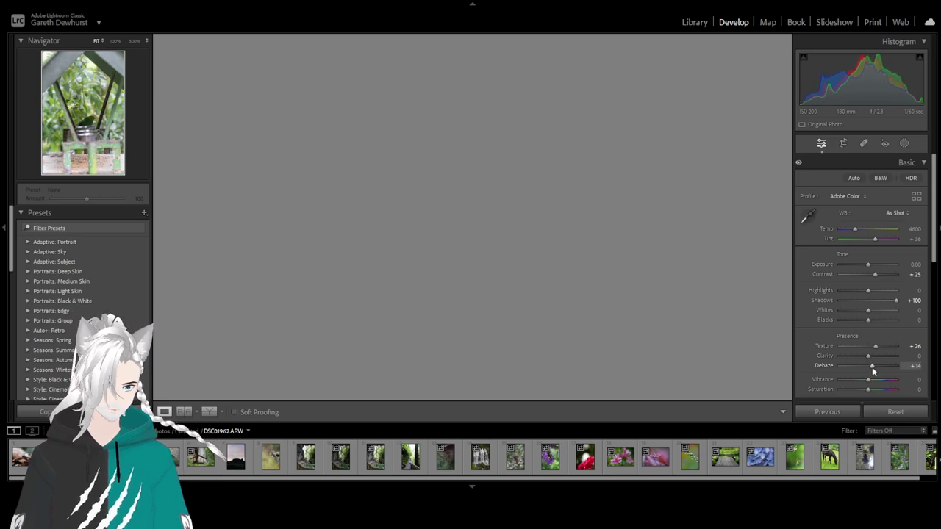
left_click_drag(883, 321, 874, 321)
double_click(871, 321)
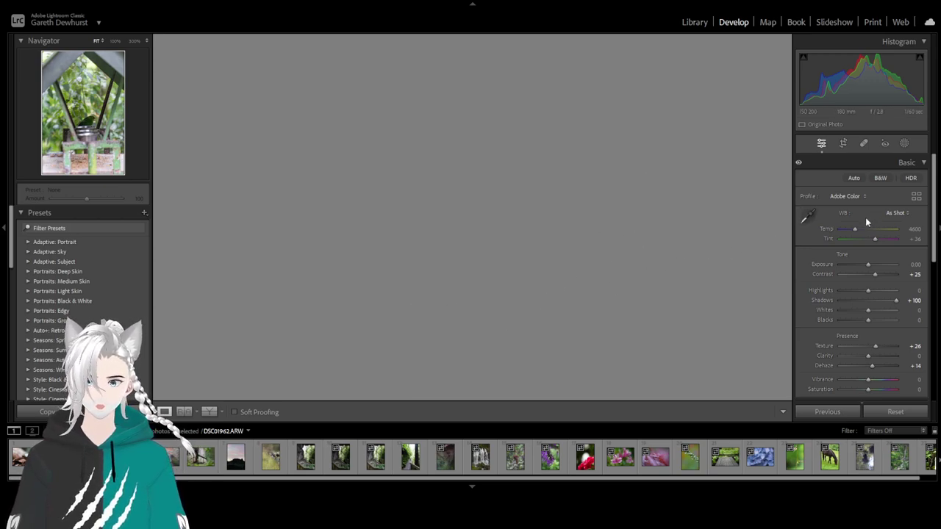
left_click(843, 143)
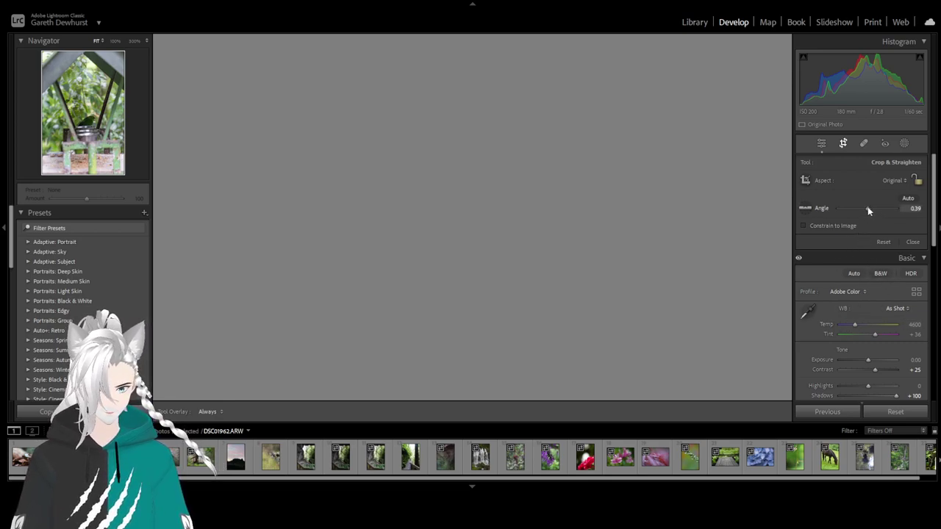
Level DSC01962.ARW at a 1.93° straightening angle and close Crop & Straighten.
left_click_drag(867, 209, 868, 210)
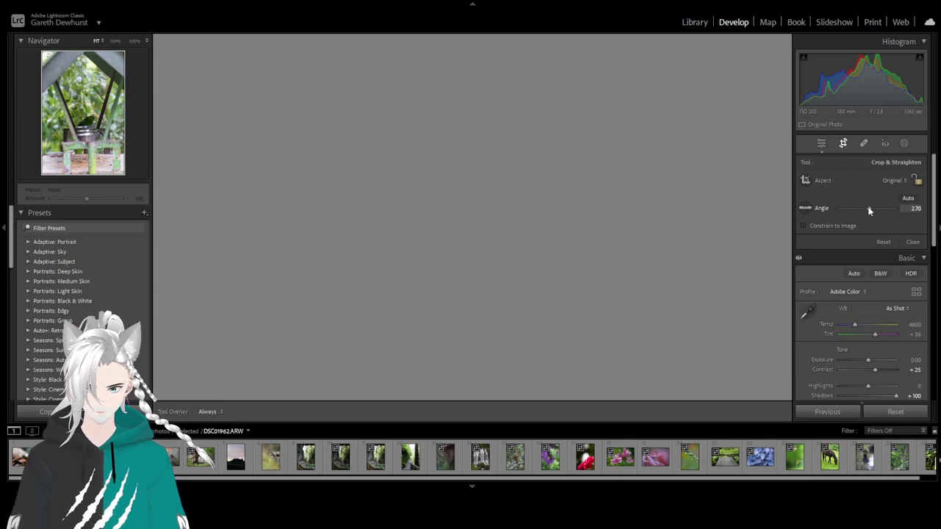
key("ctrl+z")
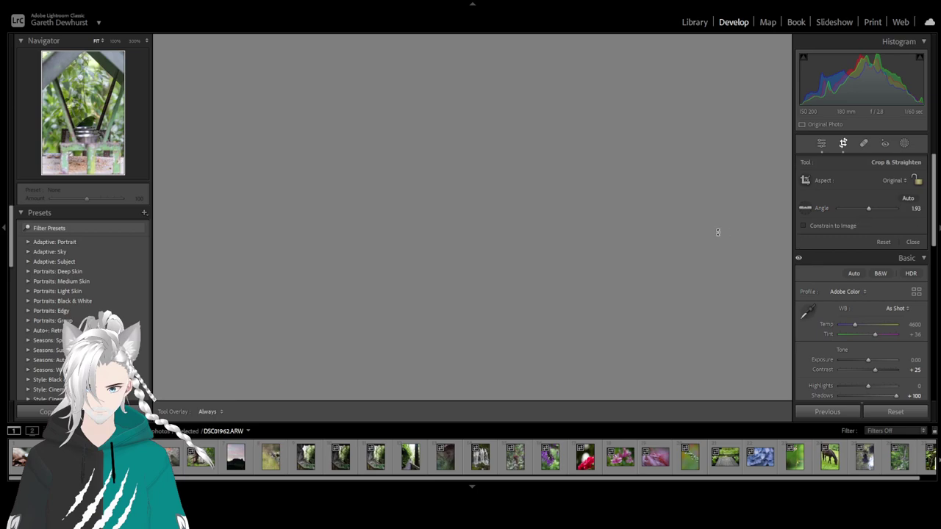
left_click(913, 242)
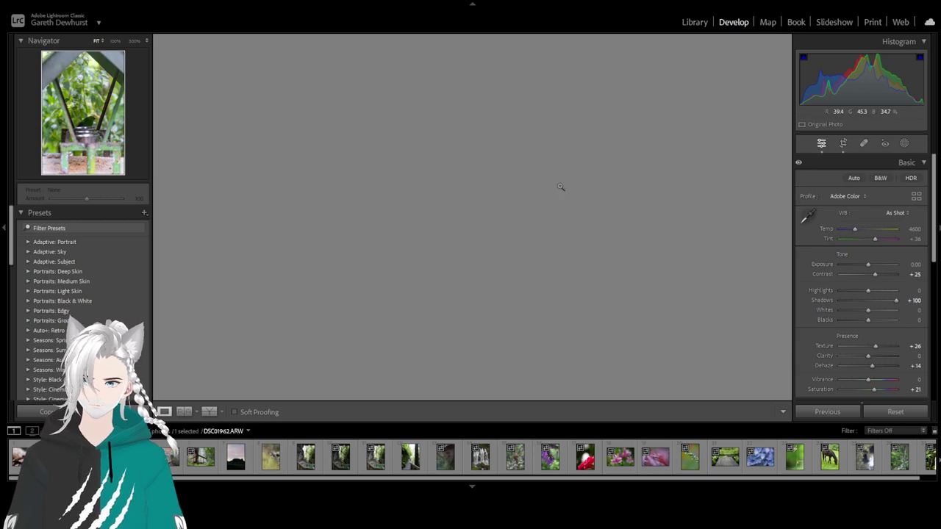
left_click(843, 143)
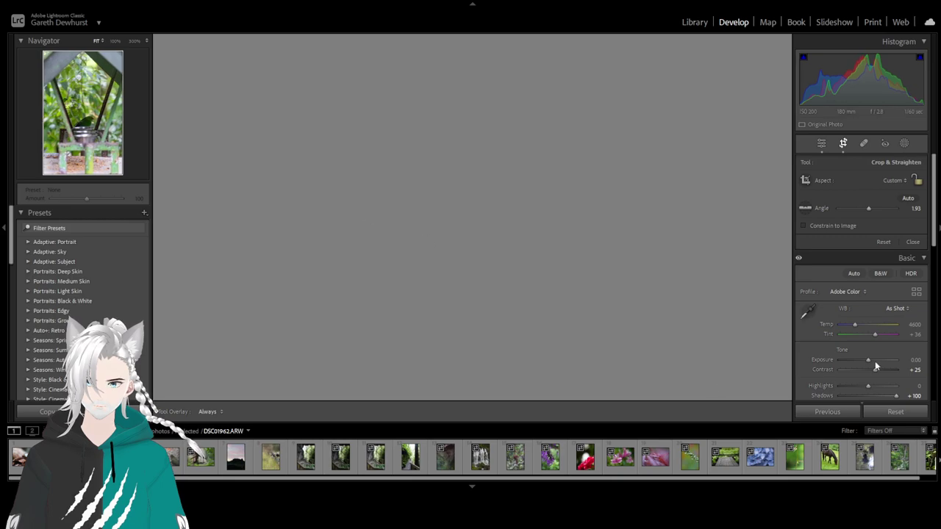
left_click(913, 242)
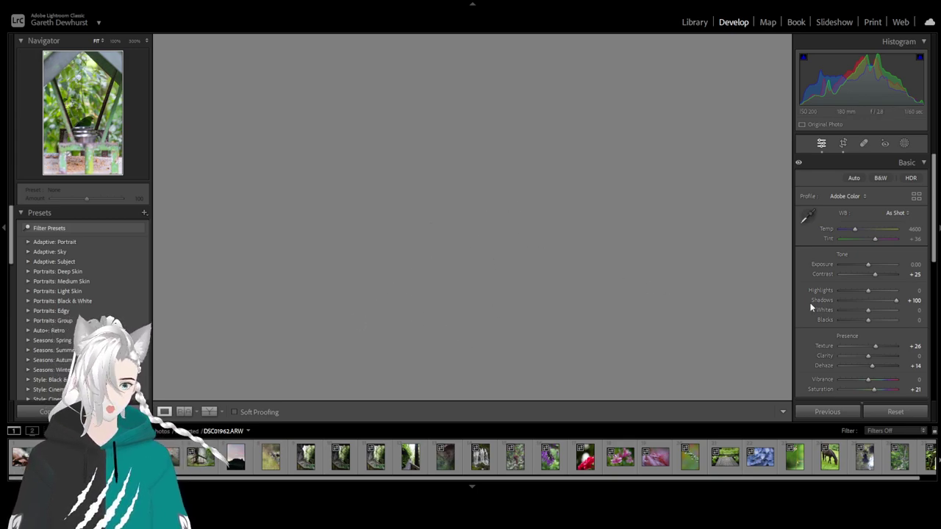
Tick Remove Chromatic Aberration in Lens Corrections for the feeder photo, then for bird photo DSC01980.ARW.
scroll(864, 318, "down", 10)
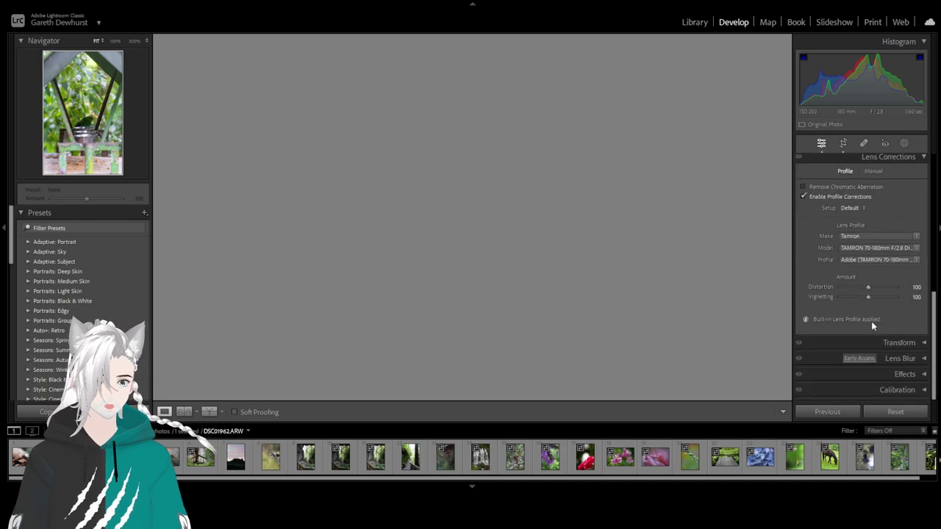
left_click(803, 186)
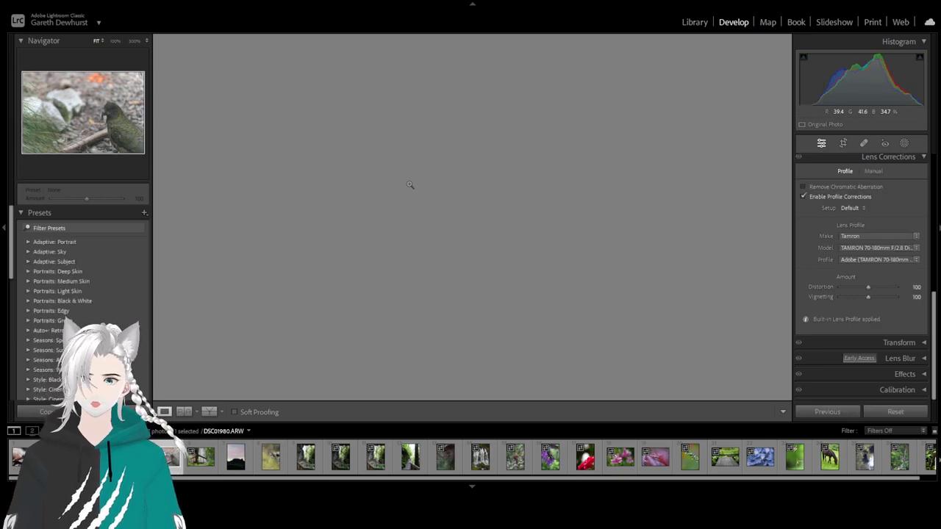
left_click(804, 187)
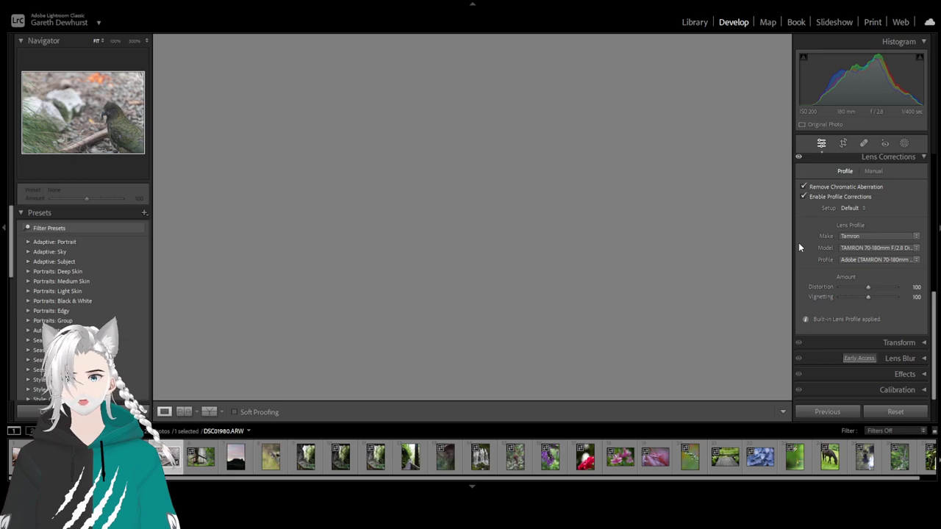
Give DSC01980.ARW Contrast +35, Texture +25, Dehaze +25 and Vibrance +32 in Basic.
scroll(897, 311, "up", 10)
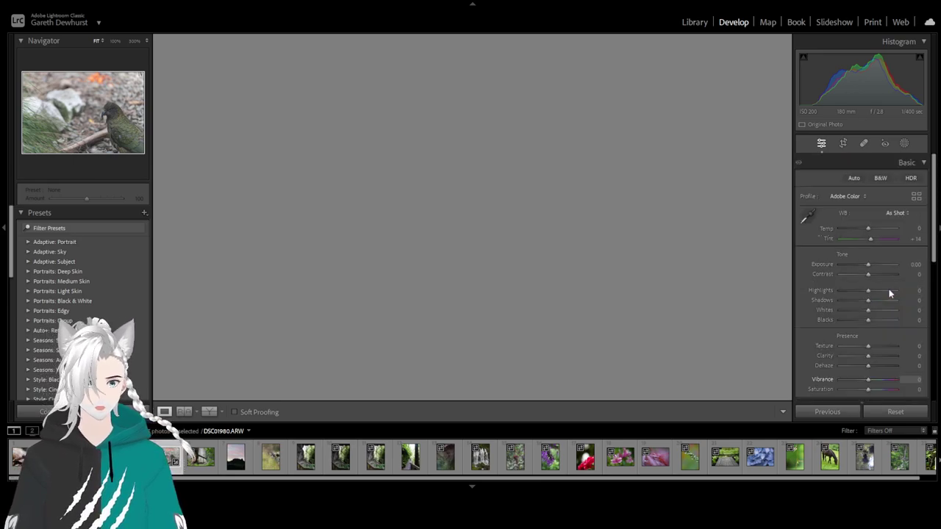
scroll(815, 236, "down", 3)
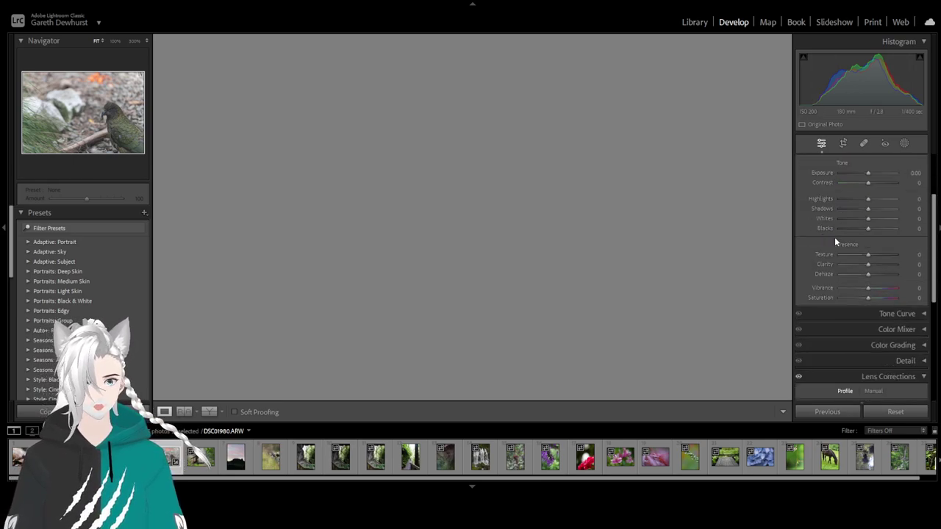
scroll(831, 298, "up", 3)
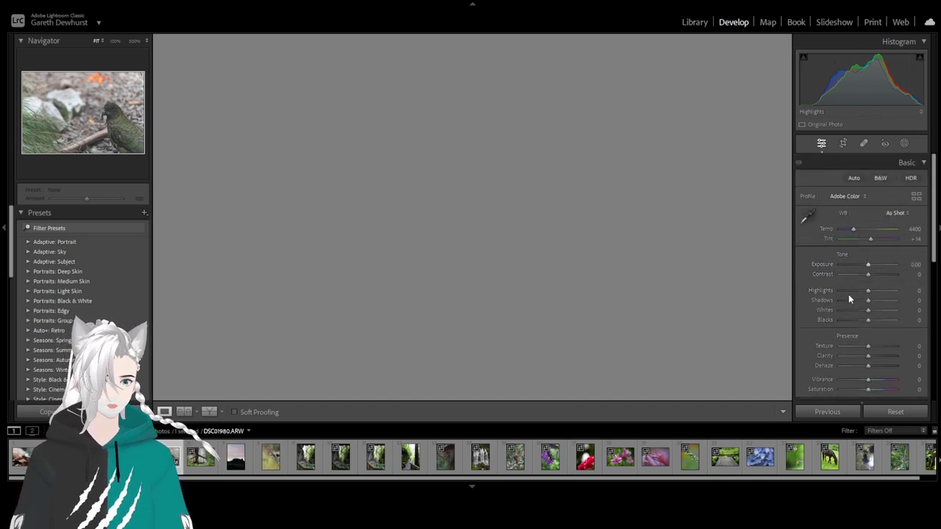
left_click(876, 274)
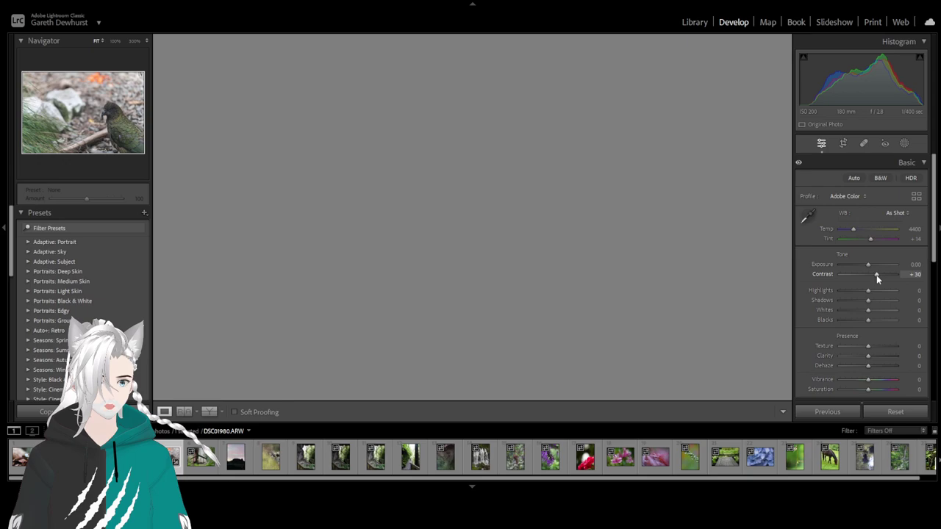
left_click_drag(877, 275, 878, 275)
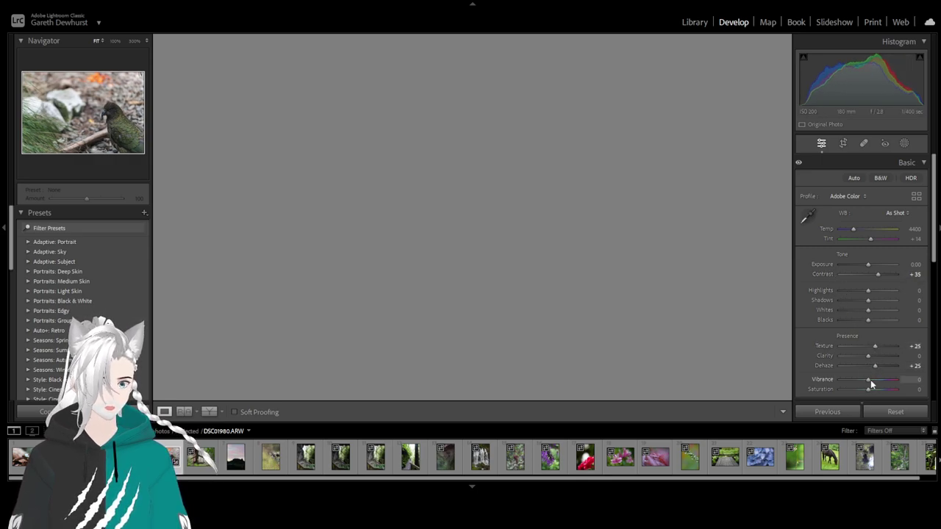
left_click_drag(871, 379, 874, 381)
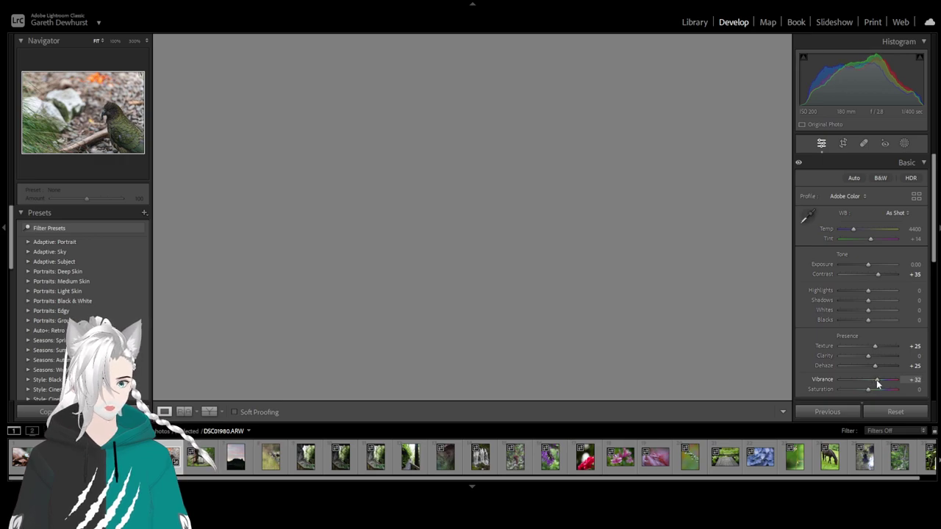
left_click(689, 326)
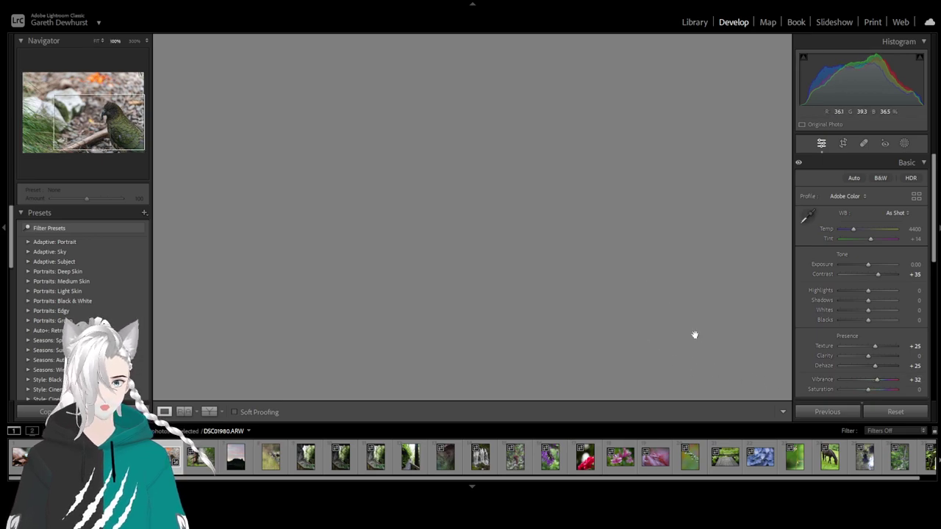
left_click_drag(653, 227, 585, 289)
left_click_drag(375, 170, 483, 193)
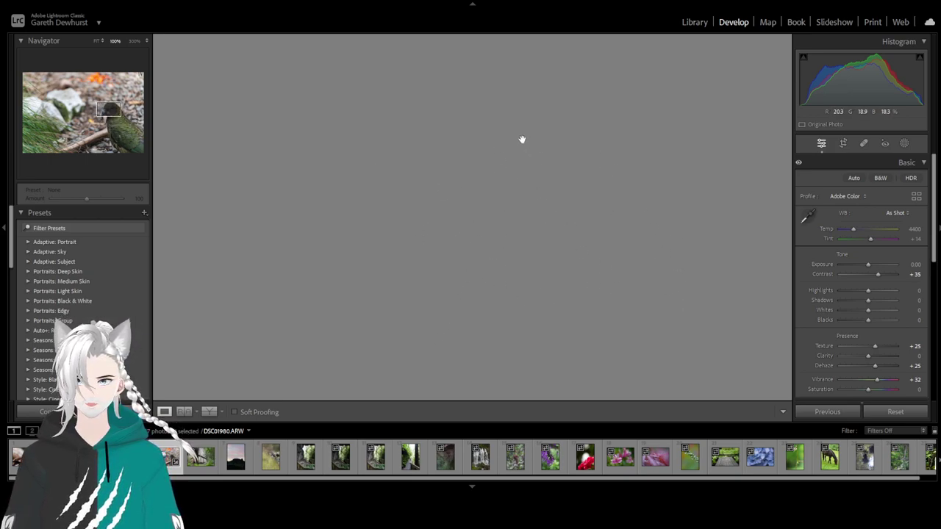
left_click_drag(521, 139, 477, 217)
left_click_drag(460, 132, 435, 84)
left_click_drag(562, 264, 435, 91)
left_click_drag(597, 289, 524, 155)
left_click_drag(559, 223, 573, 191)
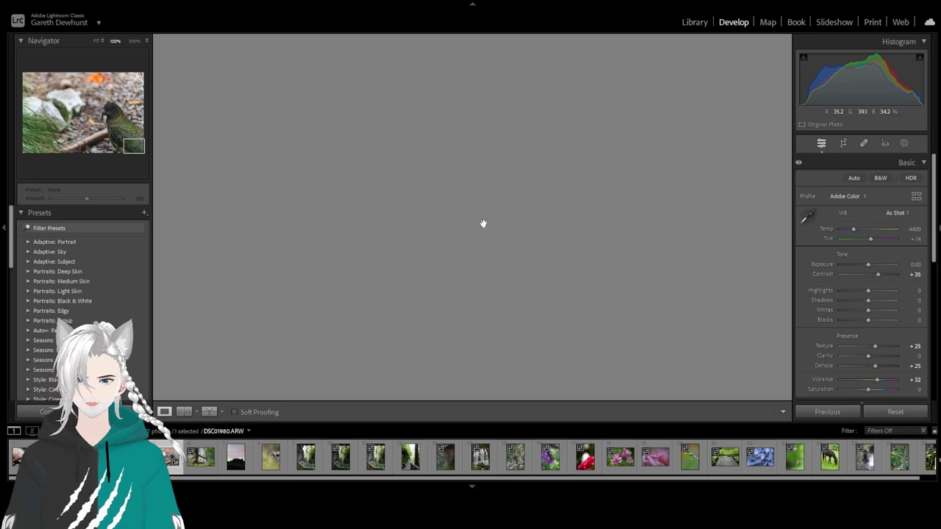
left_click_drag(482, 222, 534, 149)
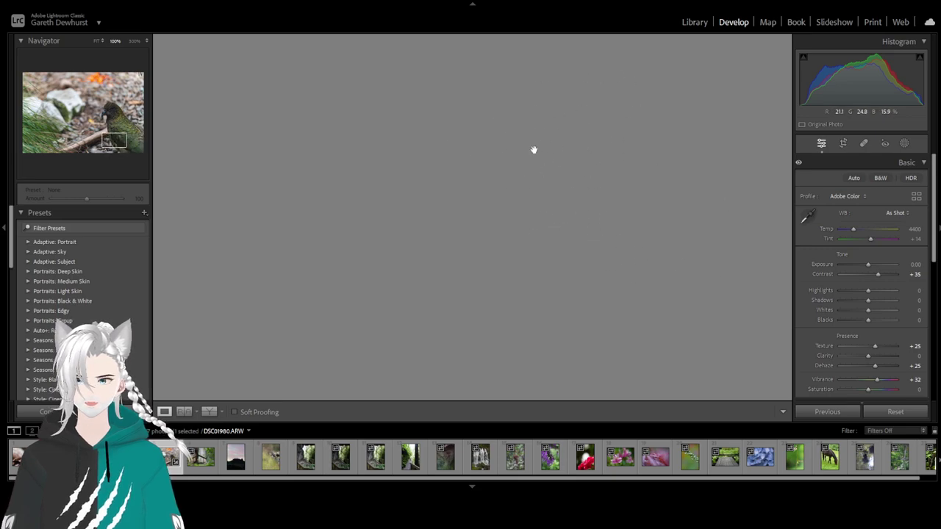
left_click(533, 150)
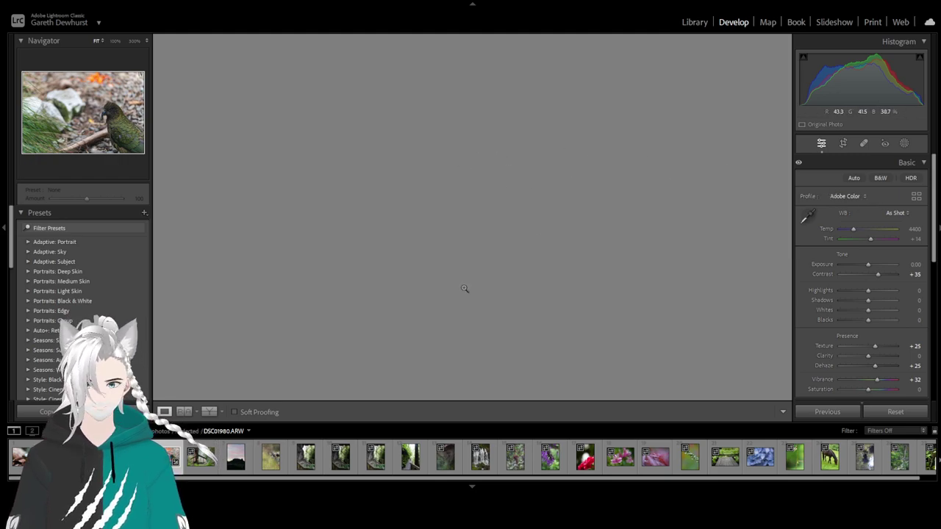
left_click_drag(467, 272, 532, 235)
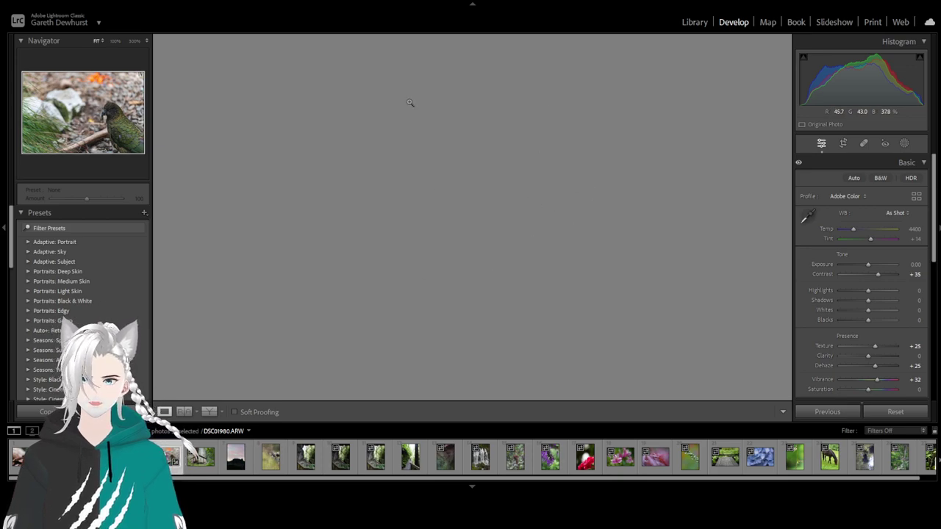
scroll(874, 258, "down", 5)
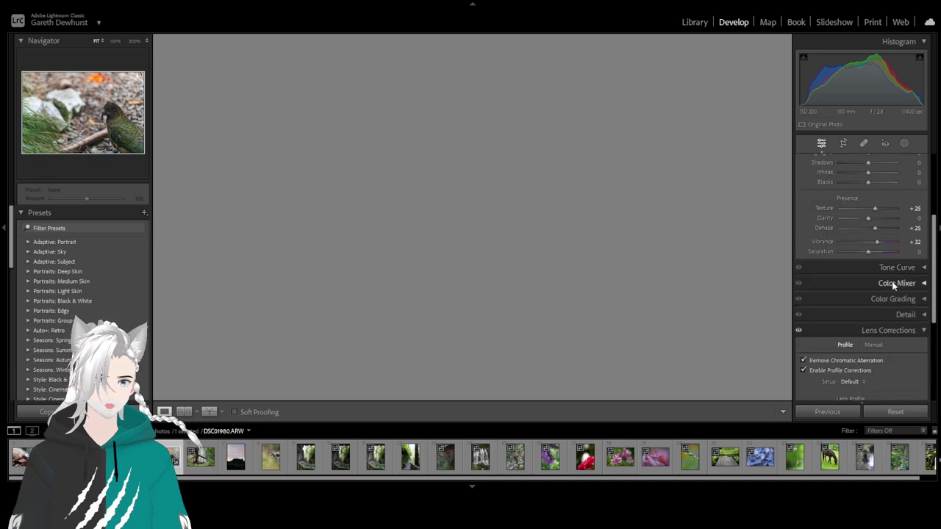
scroll(879, 286, "down", 1)
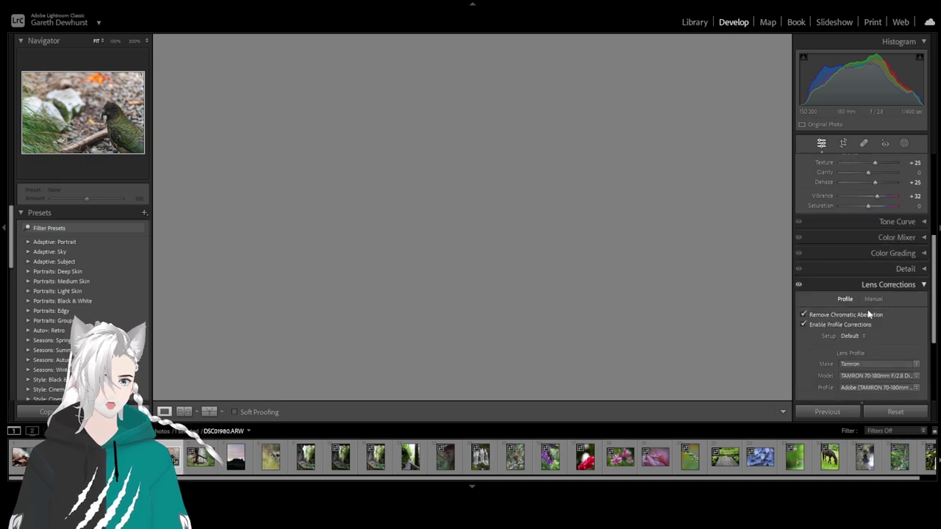
Expand Lens Blur and apply it at the default Blur Amount of 50.
scroll(871, 312, "down", 3)
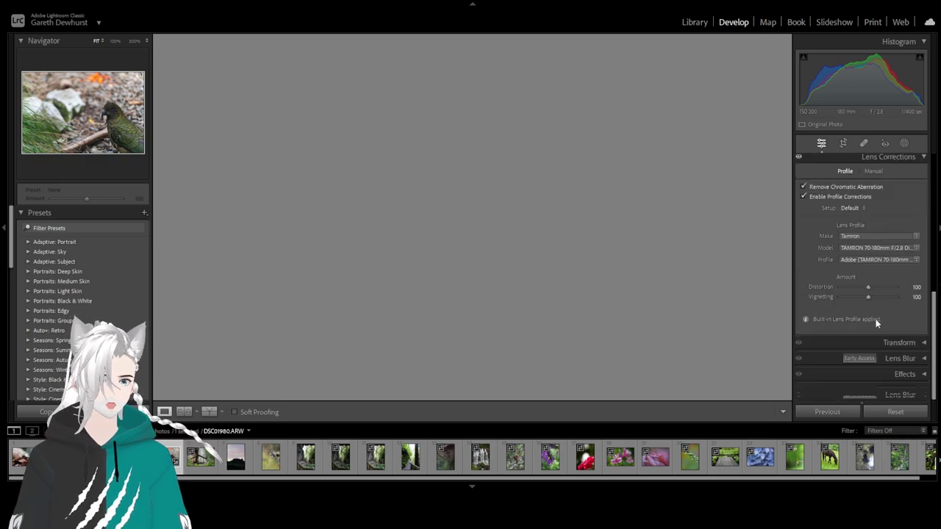
left_click(911, 358)
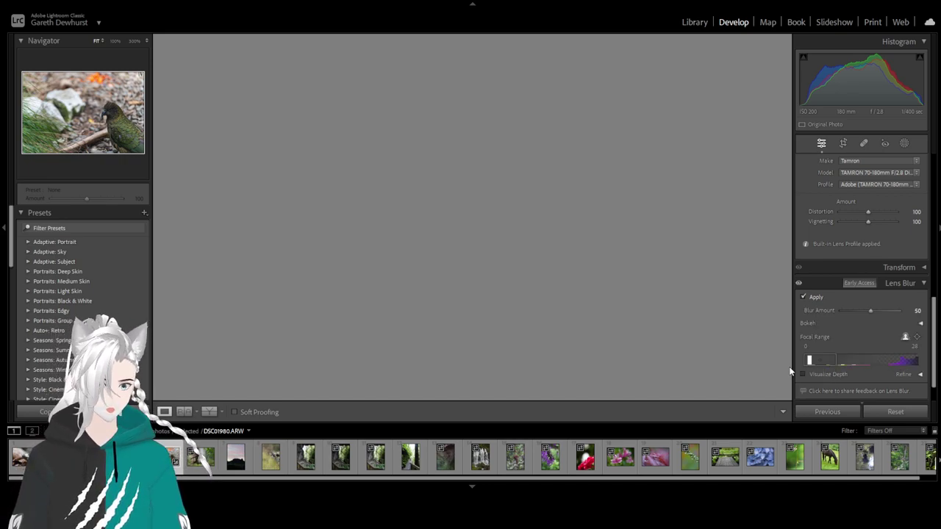
Using the depth map, widen the Lens Blur focal range to 0–32, checking the bird zoomed in.
left_click(803, 374)
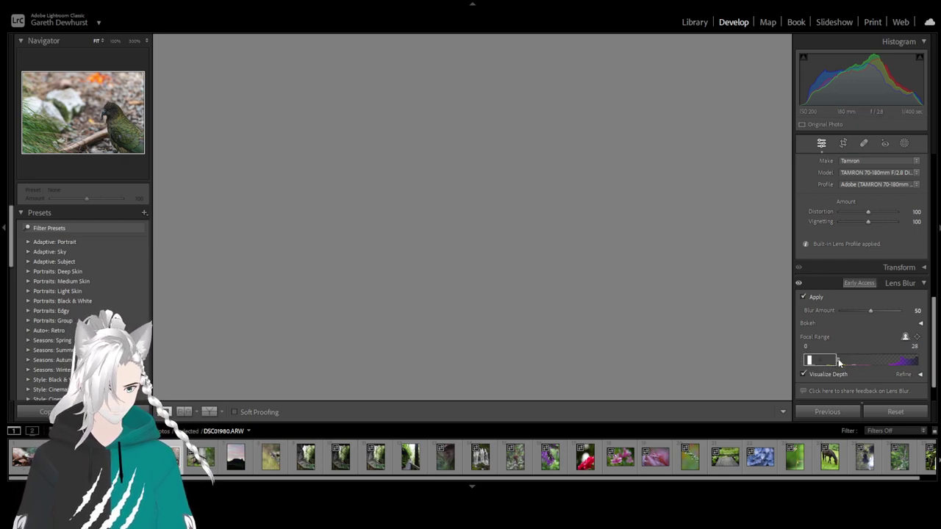
left_click_drag(840, 362, 839, 361)
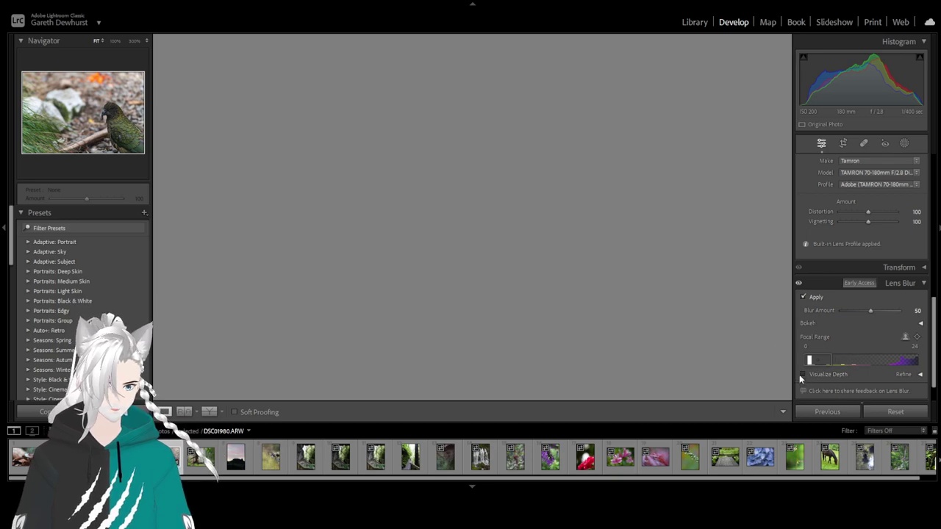
left_click(551, 170)
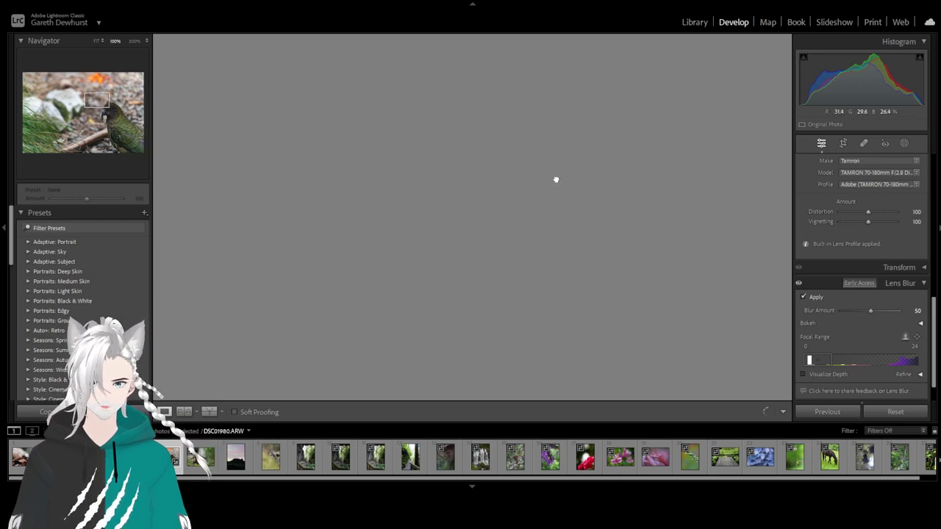
left_click(547, 206)
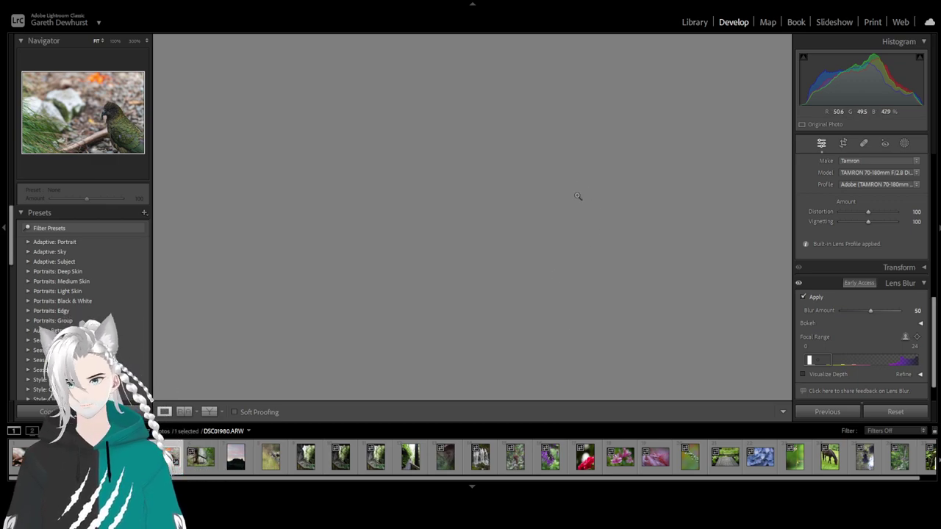
left_click_drag(809, 360, 834, 361)
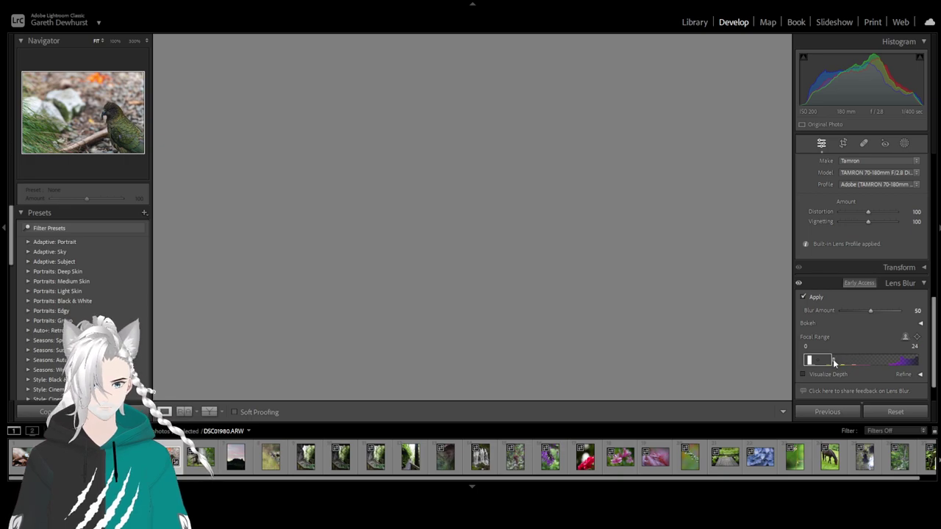
left_click_drag(836, 359, 839, 359)
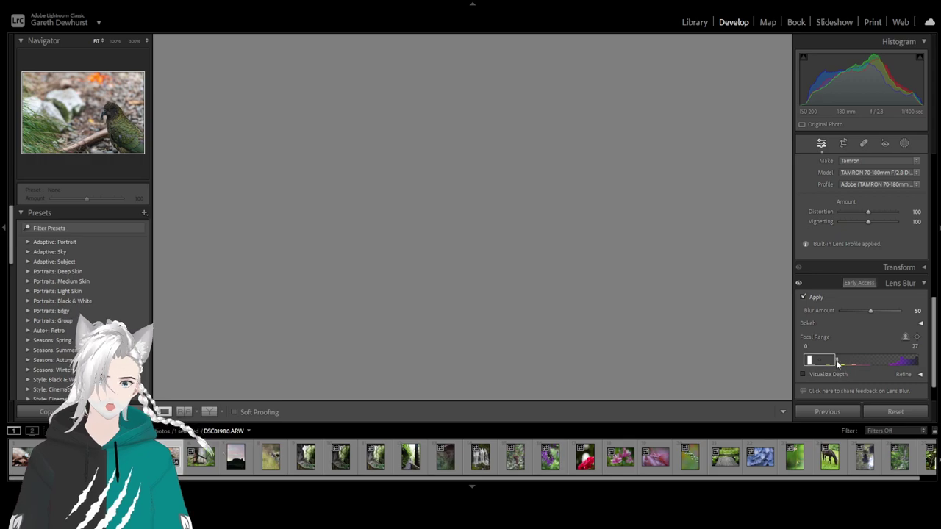
left_click_drag(837, 362, 845, 362)
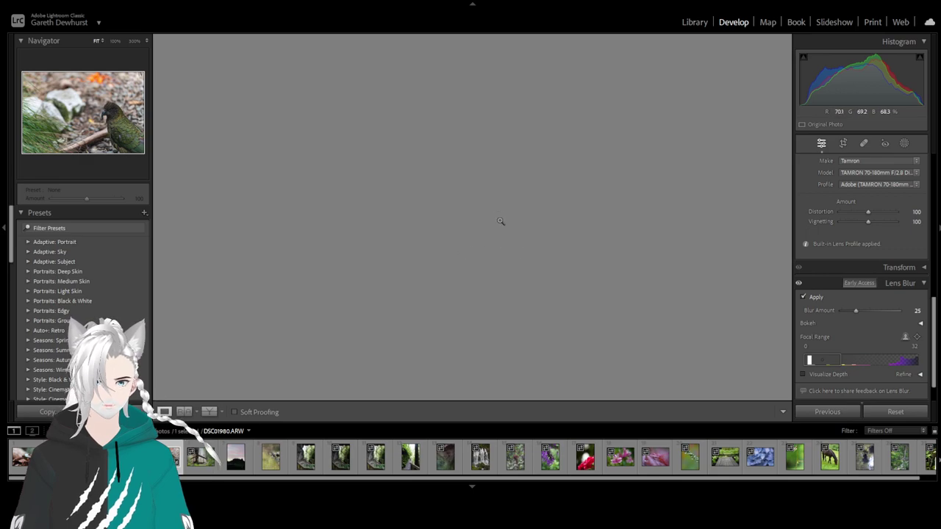
Inspect the bird's sharpness close up, then raise Blur Amount from 25 to 35.
left_click(538, 194)
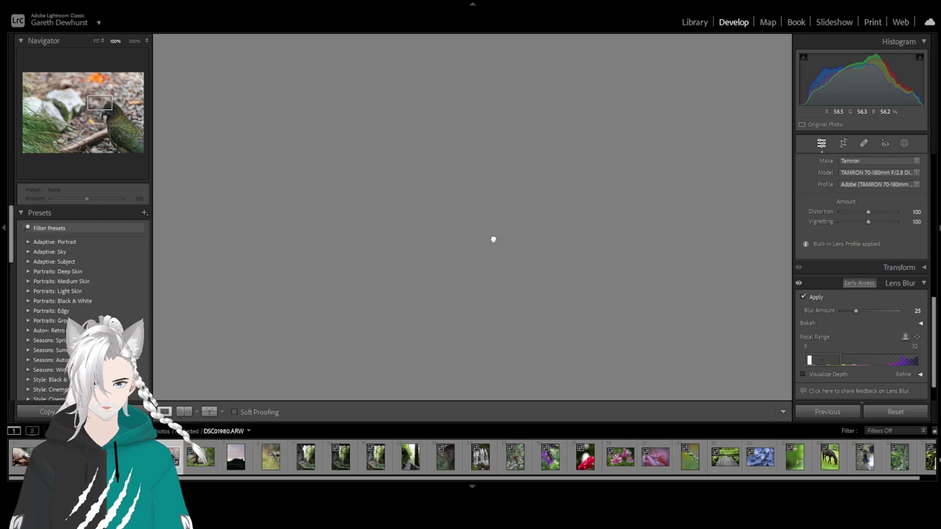
left_click_drag(494, 239, 506, 153)
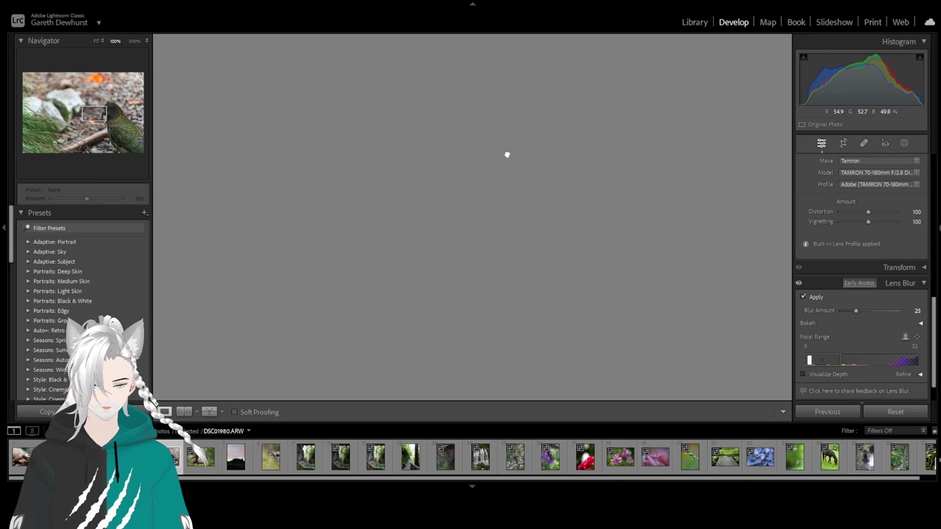
left_click(497, 204)
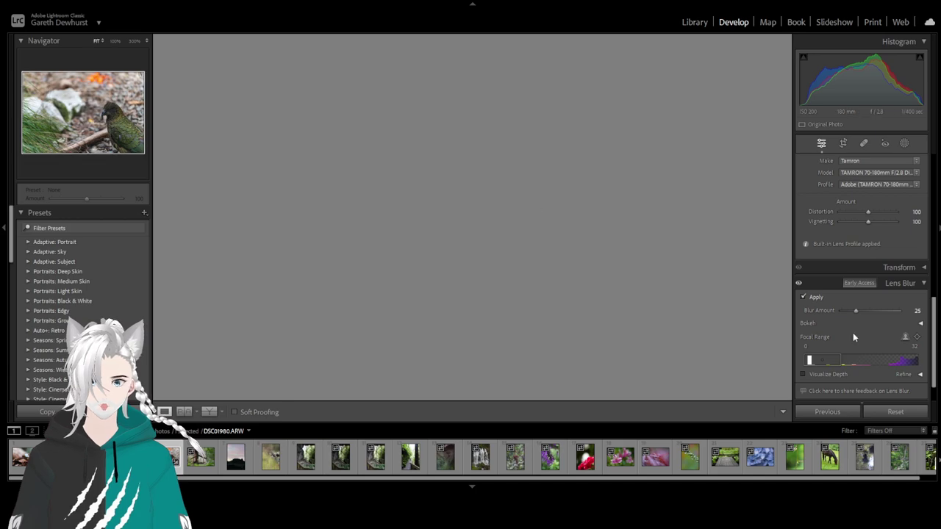
left_click_drag(854, 309, 860, 308)
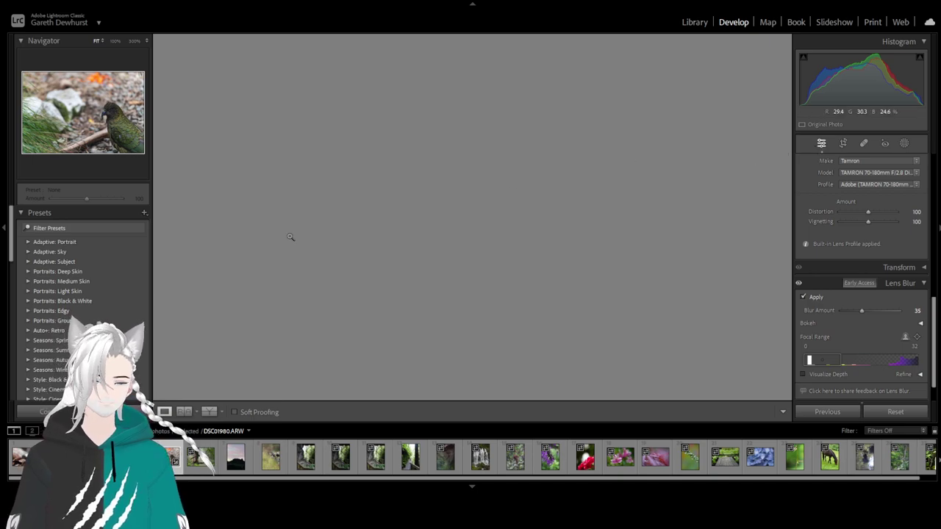
Crop the bird photo by dragging the top edge down for a wider, shorter frame.
left_click(843, 143)
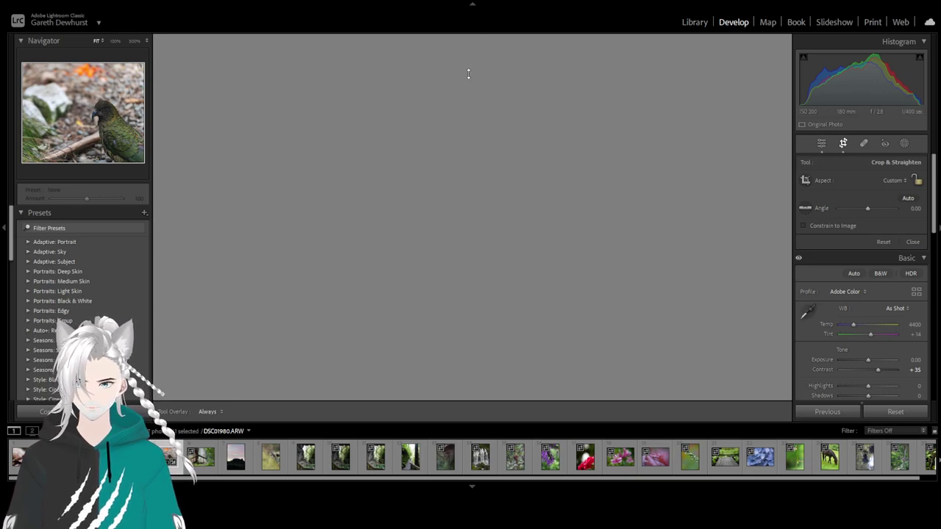
left_click_drag(458, 76, 341, 126)
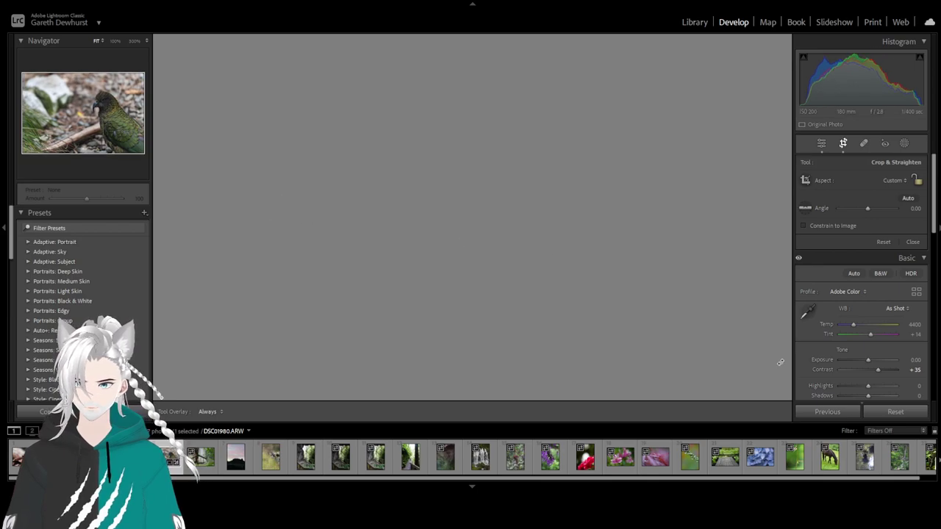
left_click(912, 242)
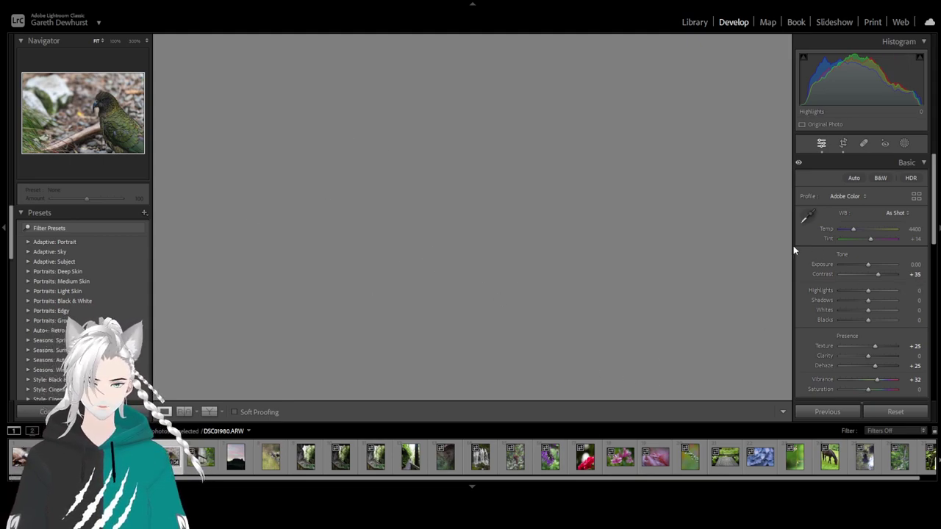
On DSC02008.ARW set Contrast, Texture and Dehaze to +23 and Vibrance to +18, leaving Highlights at 0.
left_click(202, 468)
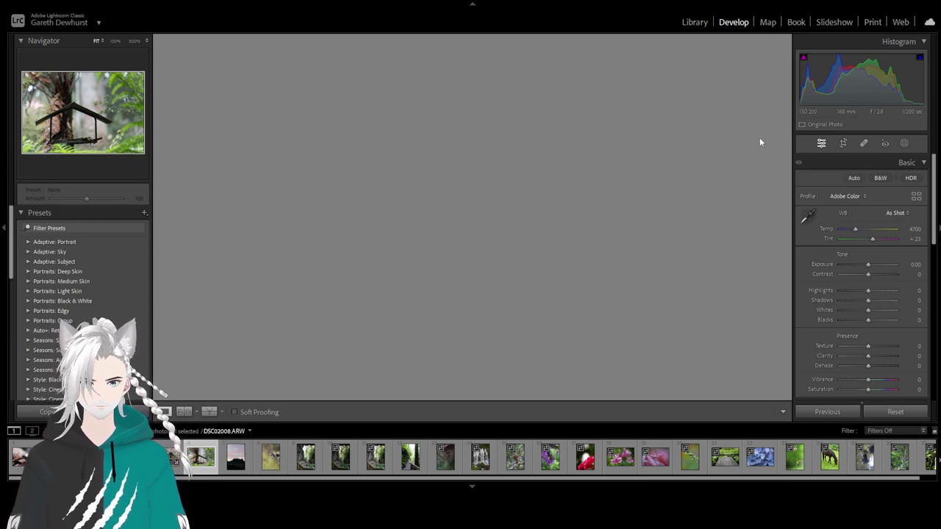
left_click(874, 273)
left_click(874, 291)
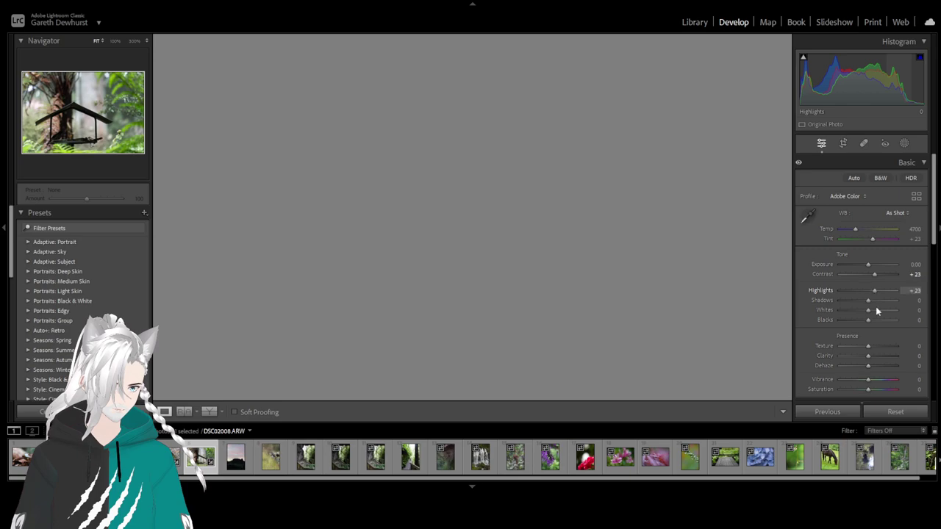
double_click(874, 291)
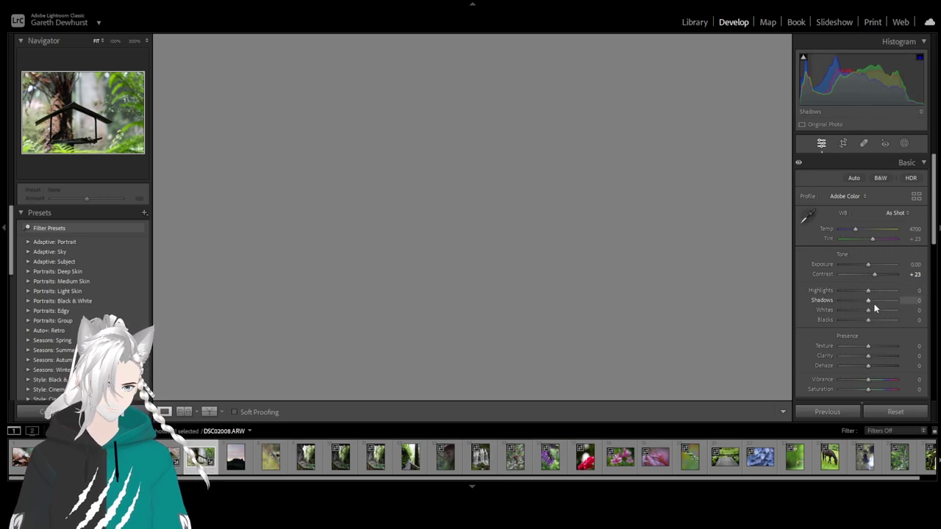
left_click(873, 346)
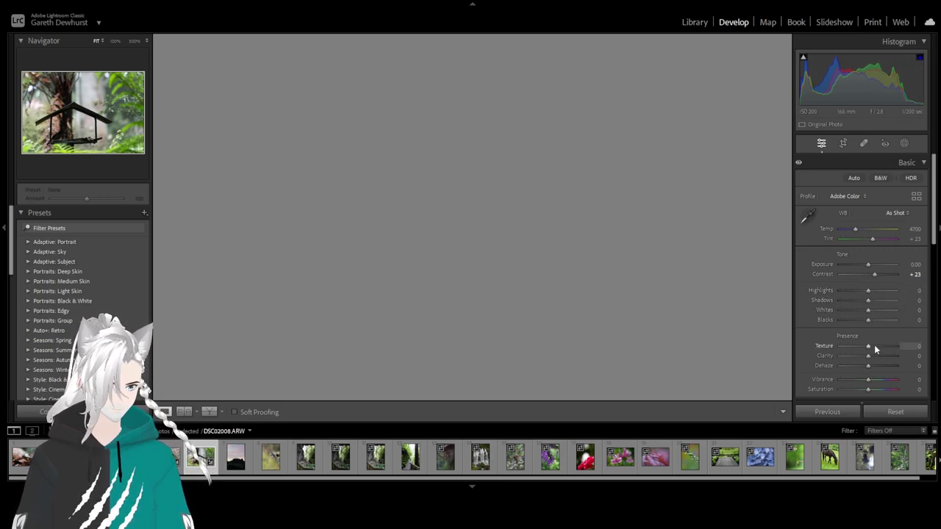
left_click(874, 364)
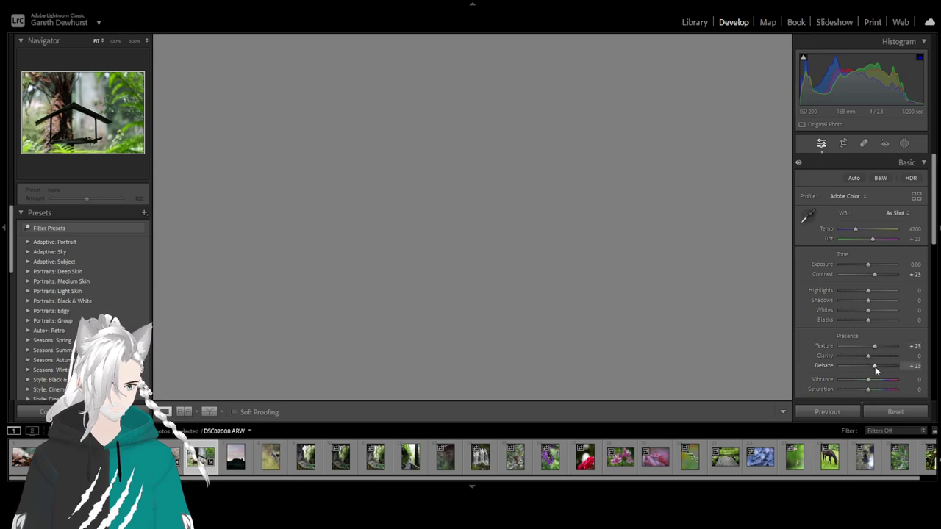
left_click(875, 379)
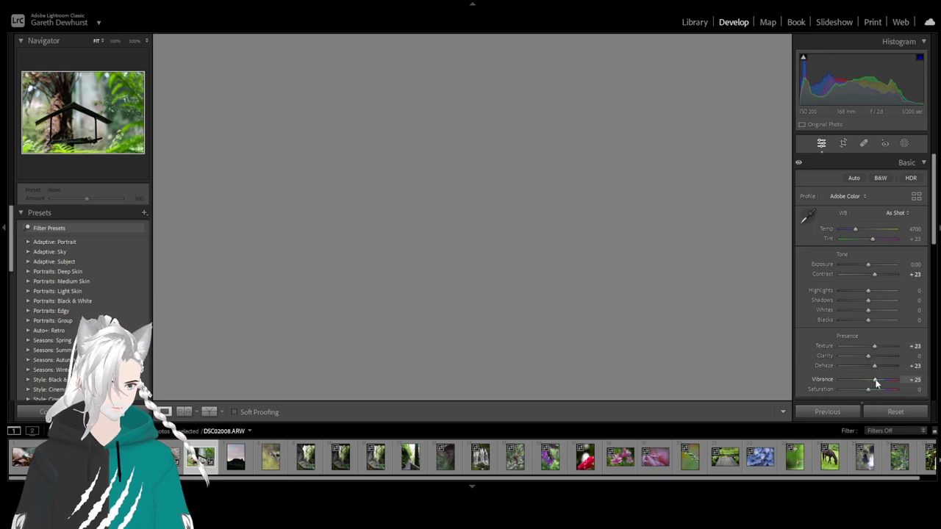
left_click_drag(875, 379, 872, 380)
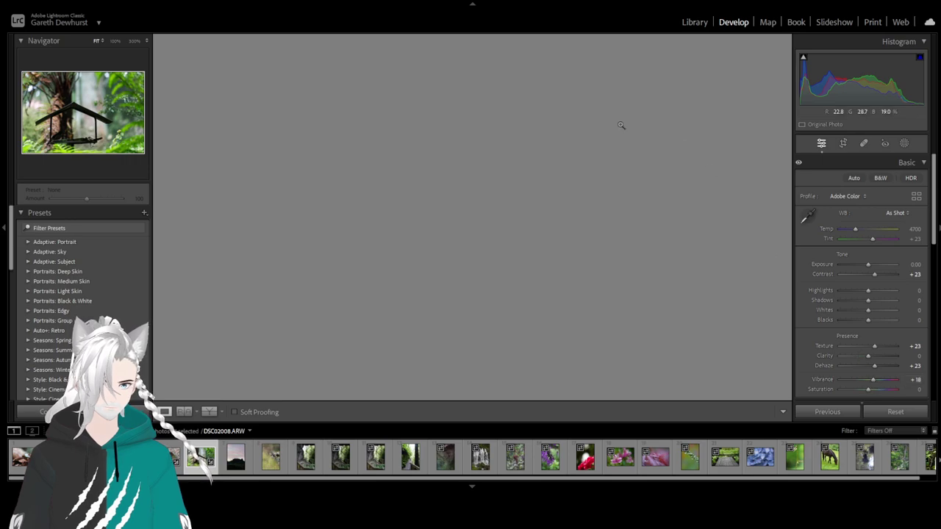
left_click(640, 254)
left_click(599, 178)
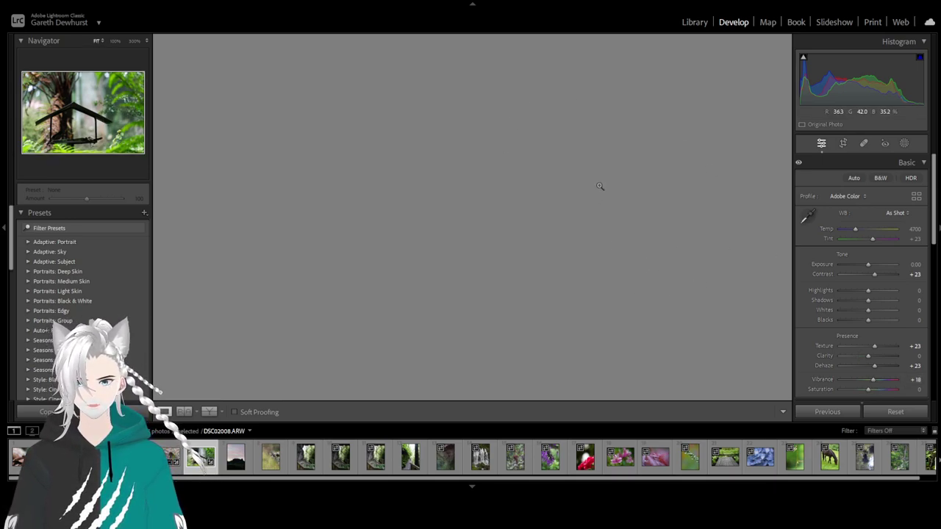
Straighten DSC02008.ARW by 1.93° and close Crop & Straighten.
left_click(843, 144)
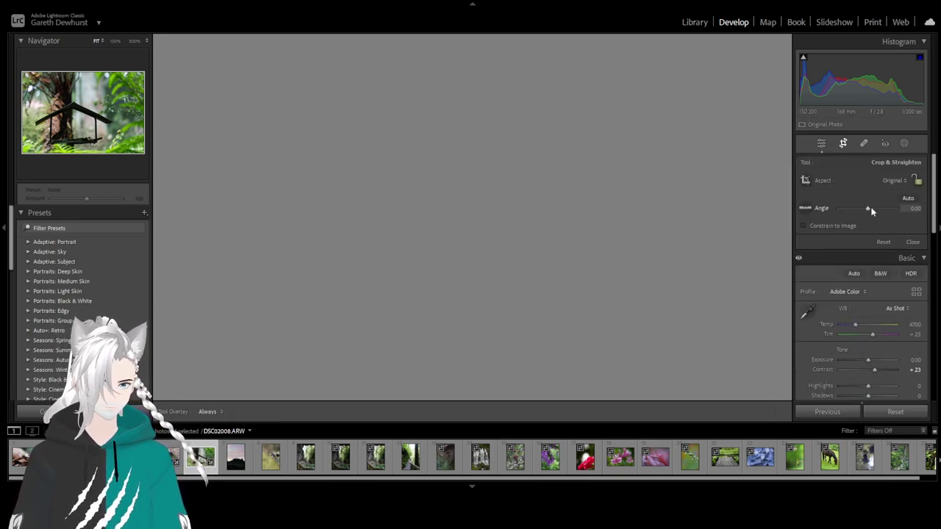
left_click_drag(871, 207, 871, 207)
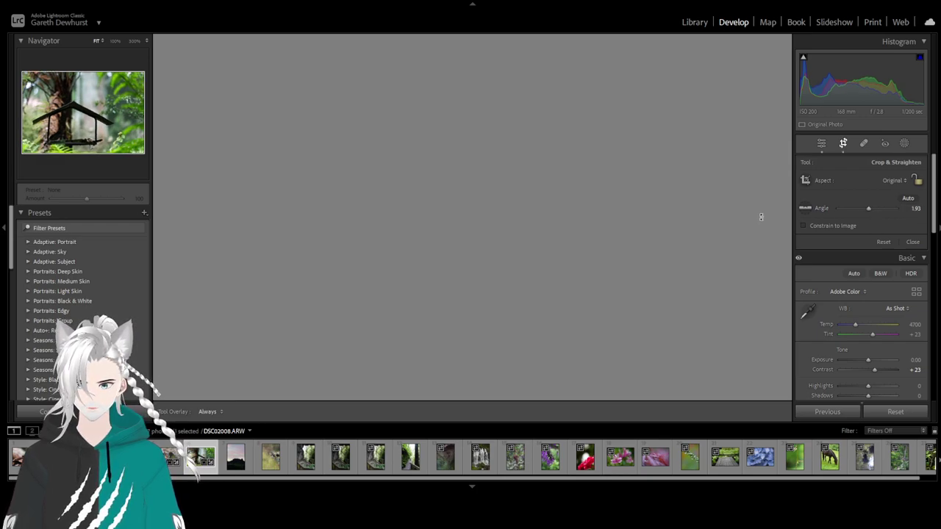
left_click(912, 243)
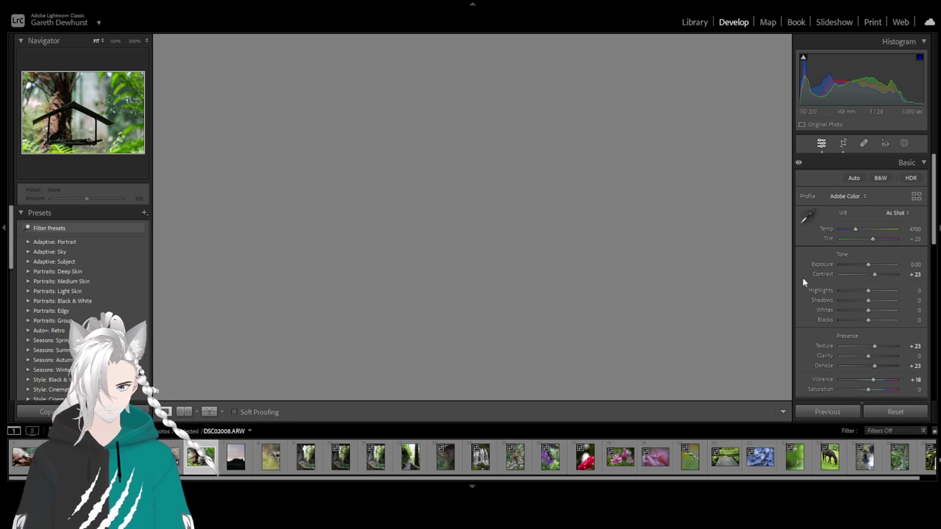
Lift Shadows to +100 and check the brightened dark areas at 100% zoom.
scroll(882, 371, "down", 2)
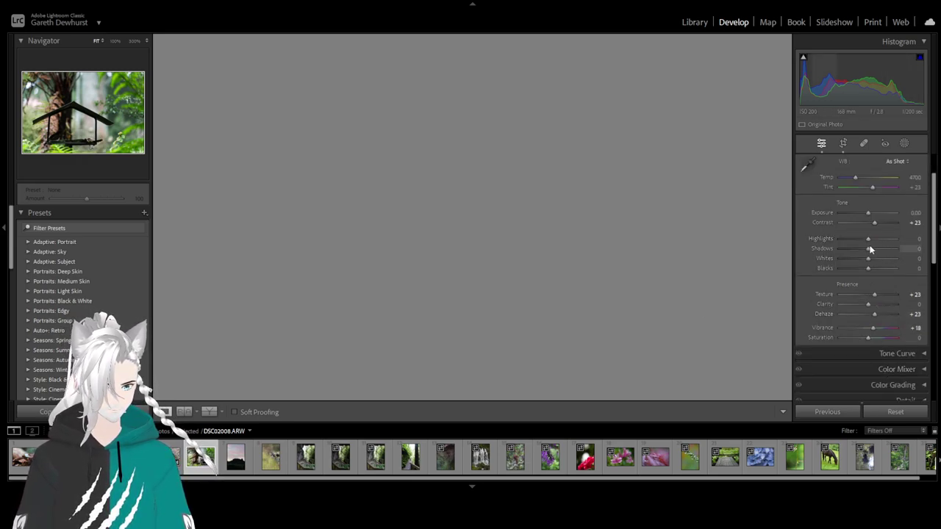
left_click_drag(867, 249, 900, 248)
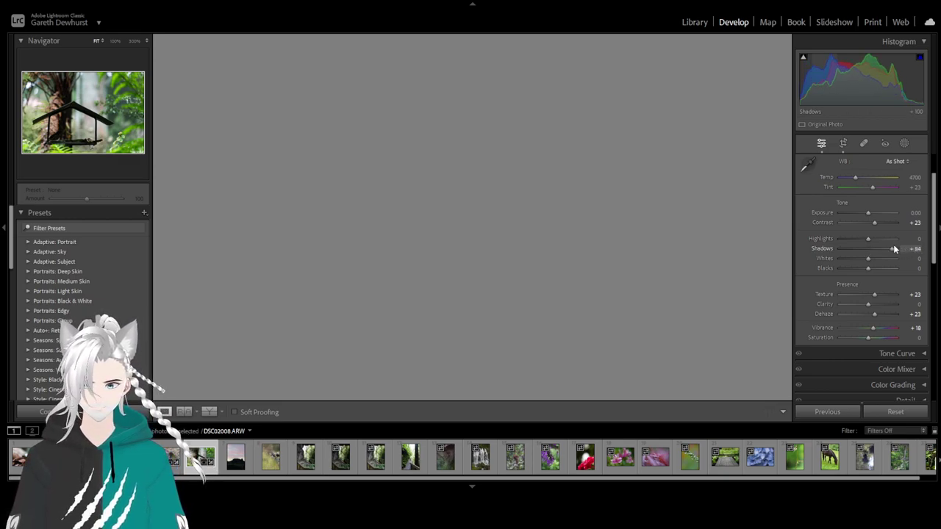
left_click(360, 320)
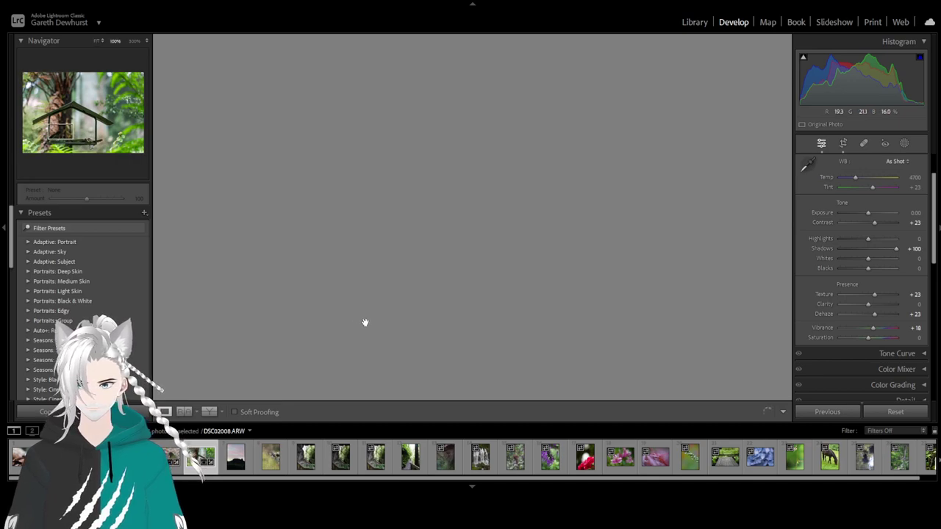
left_click(497, 221)
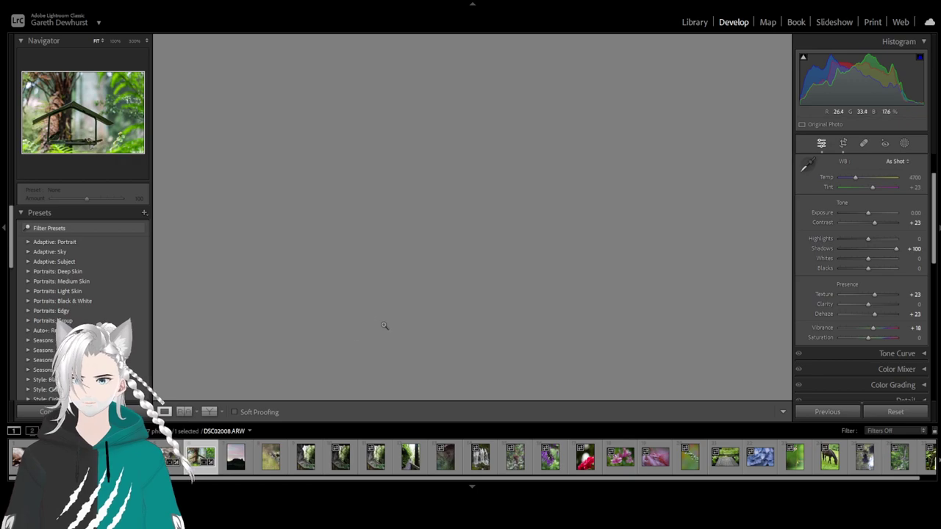
Tighten the bird feeder crop to a wider, shorter Custom-aspect frame.
left_click(843, 143)
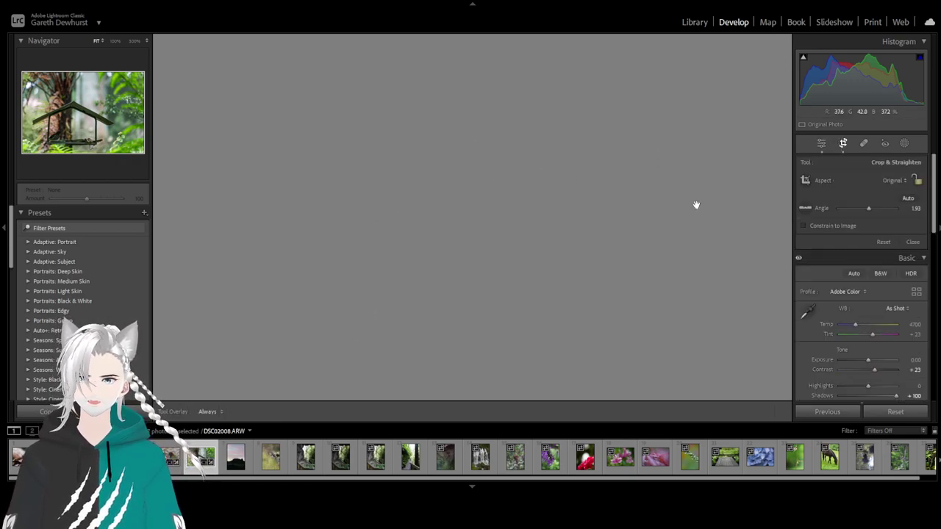
left_click_drag(723, 216, 717, 219)
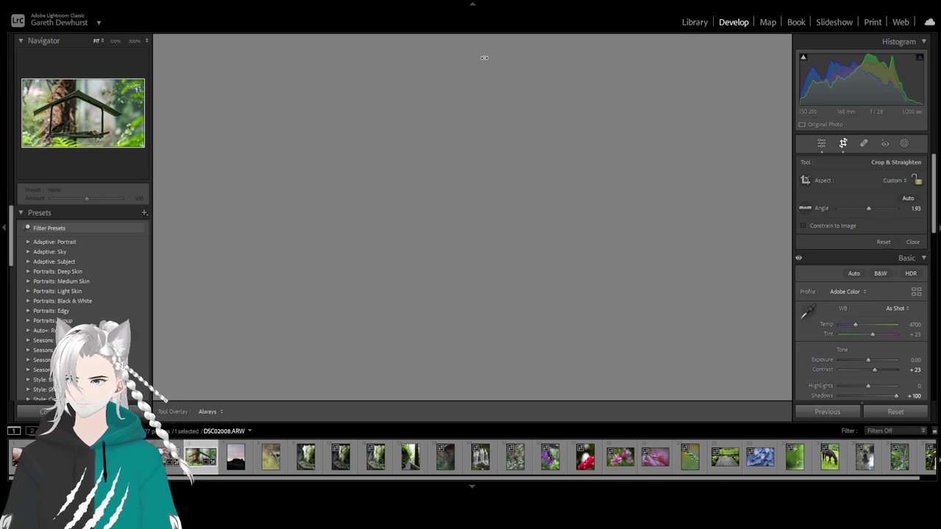
left_click(912, 242)
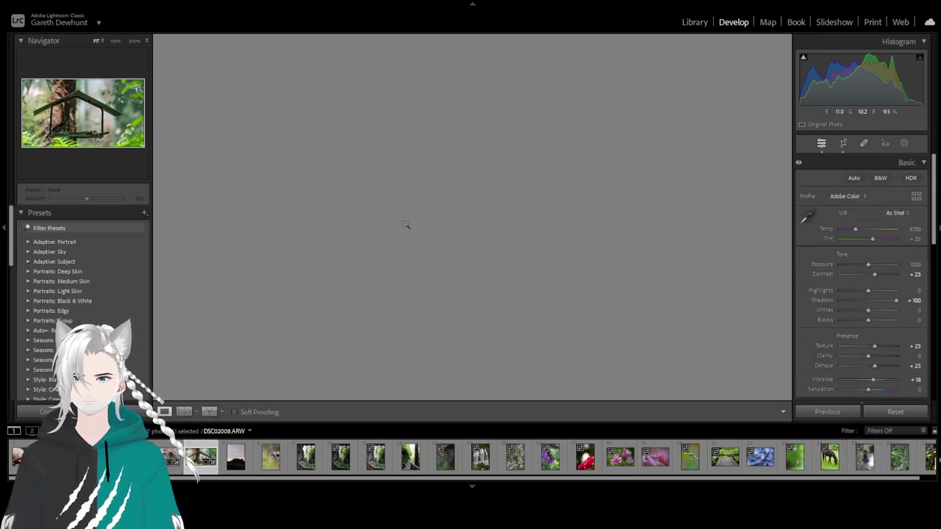
scroll(845, 265, "down", 10)
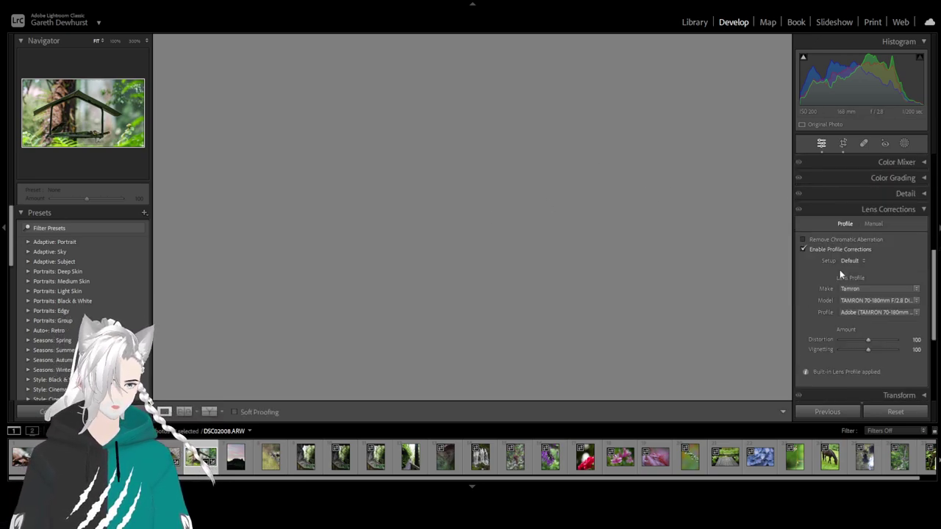
Apply Lens Blur at amount 50 and turn on Visualize Depth.
scroll(847, 293, "down", 5)
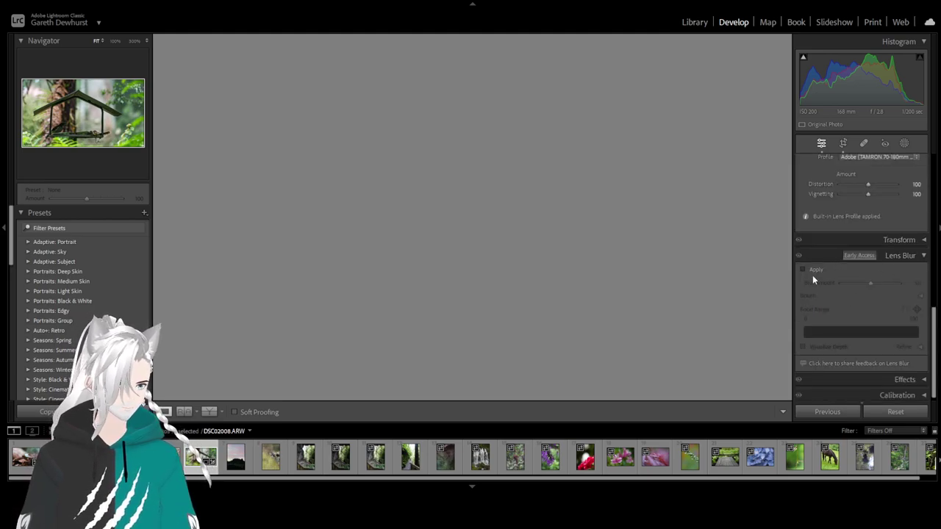
left_click(803, 270)
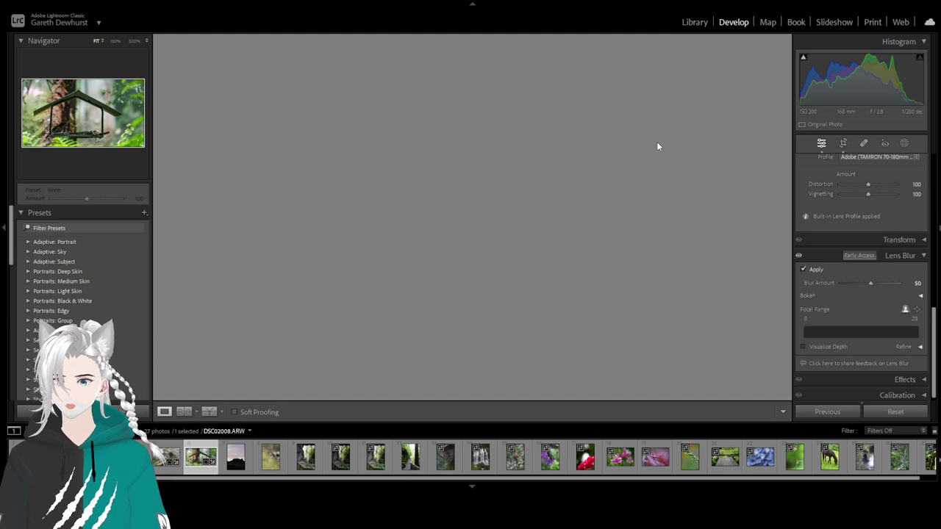
left_click(803, 346)
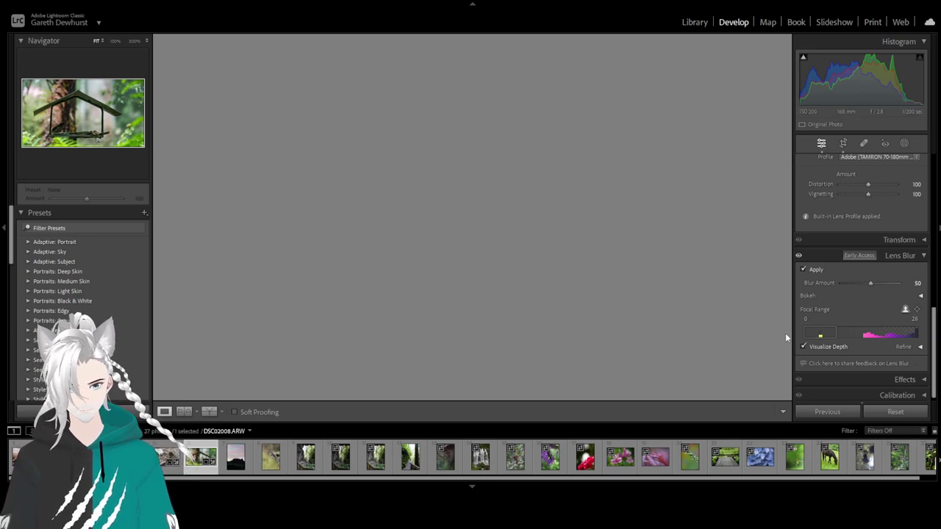
left_click(921, 296)
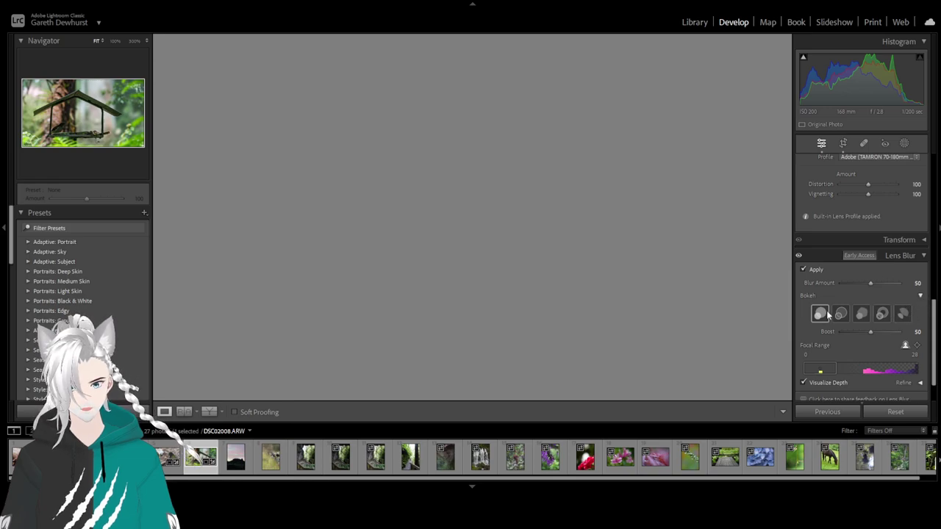
left_click(921, 296)
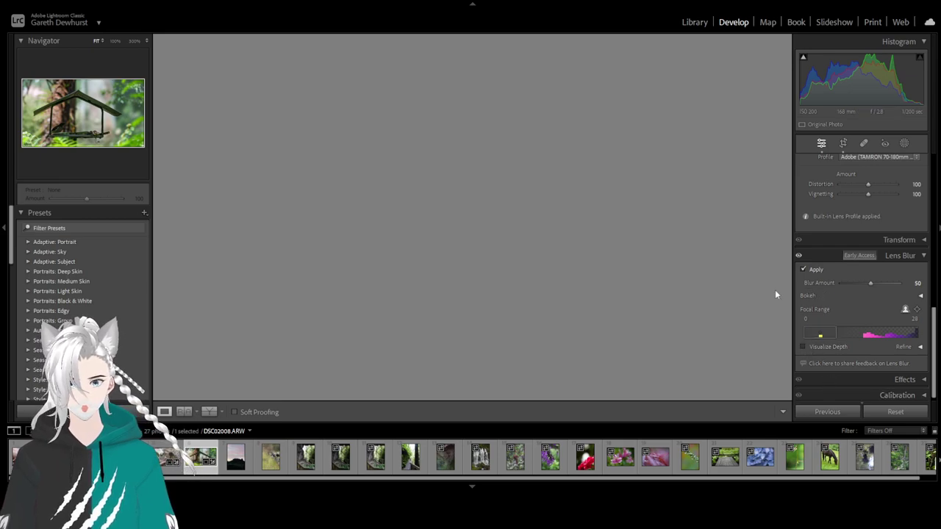
left_click(532, 235)
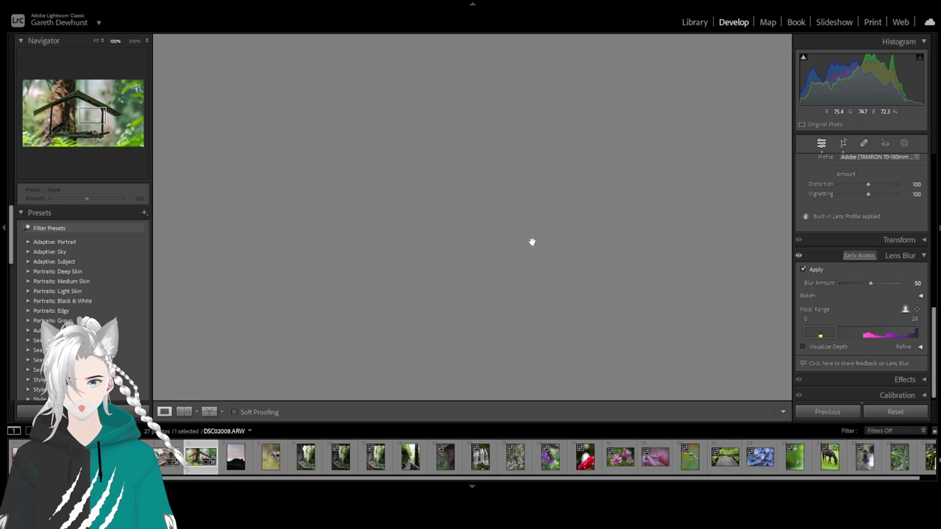
left_click(481, 246)
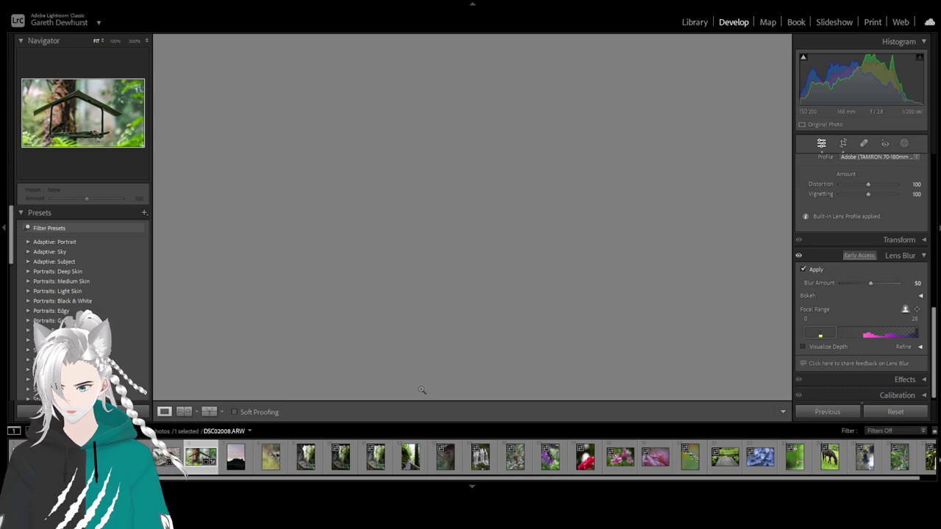
left_click(802, 270)
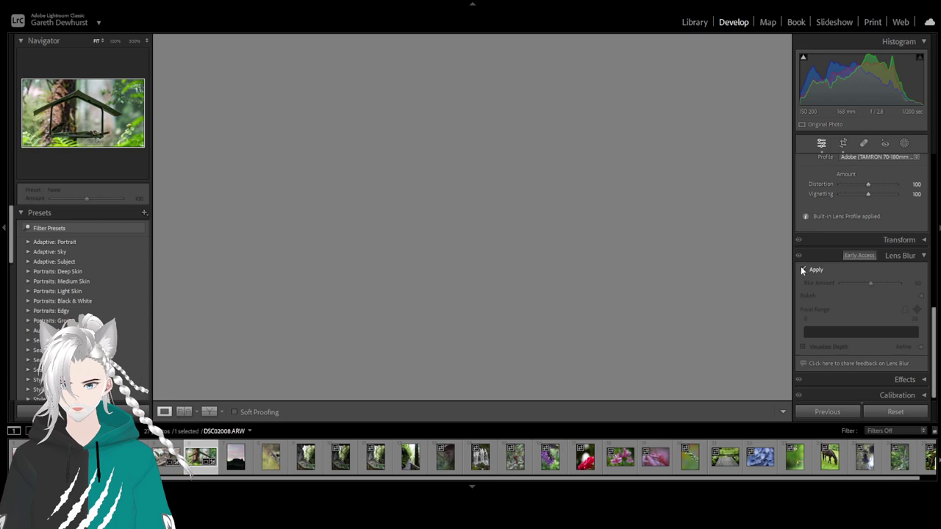
left_click(802, 270)
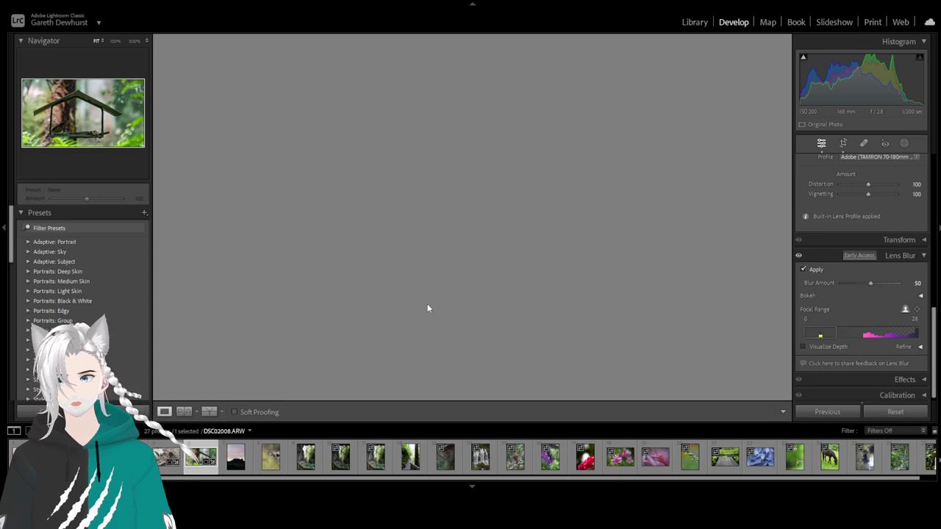
Turn Lens Blur off and inspect the photo at 100% before returning to full view.
left_click(803, 269)
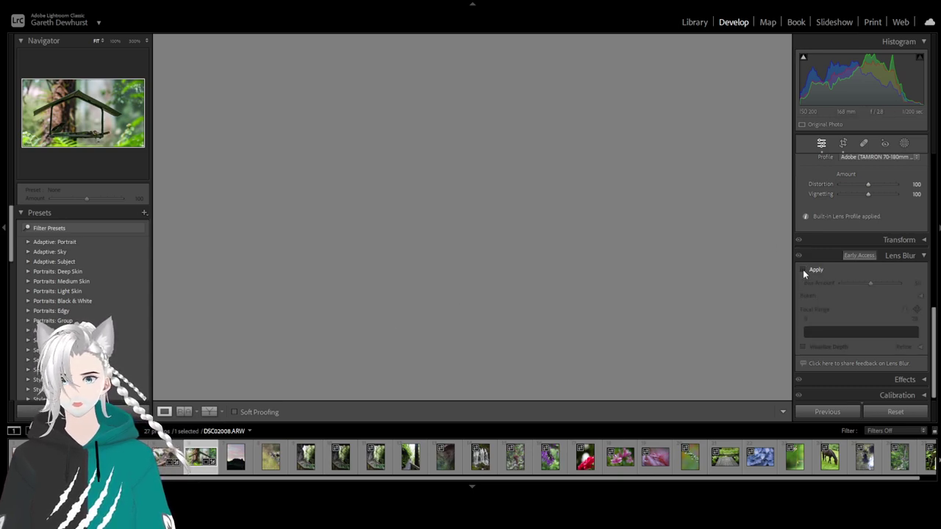
left_click(429, 367)
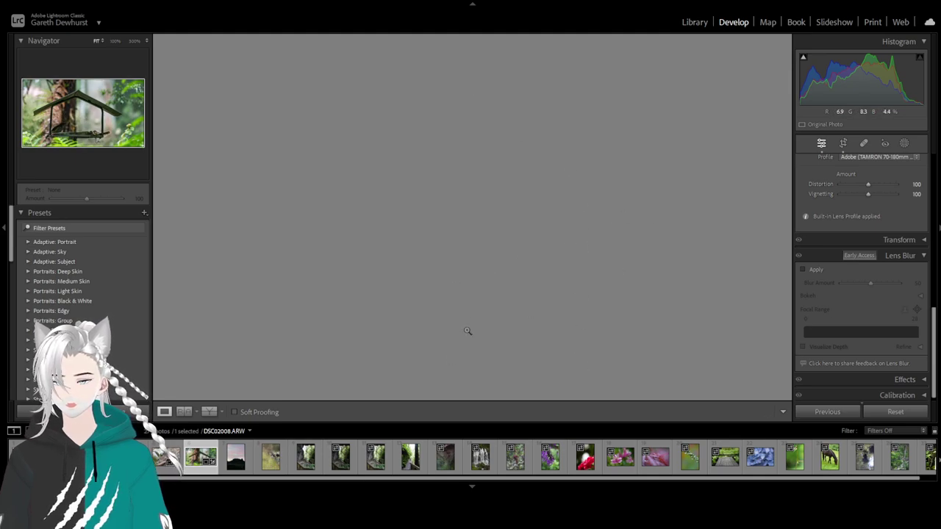
left_click(363, 286)
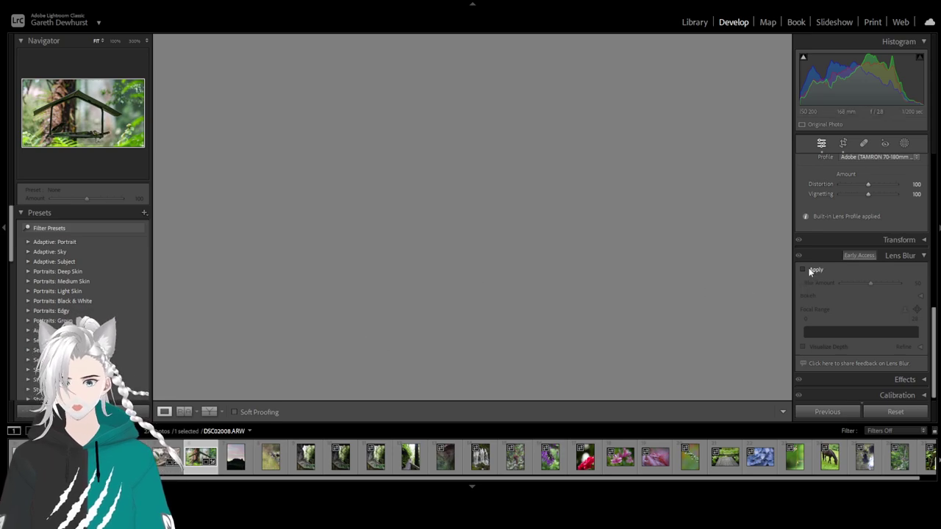
Re-enable Lens Blur with depth visualization and set the focal range to 0–35.
left_click(804, 347)
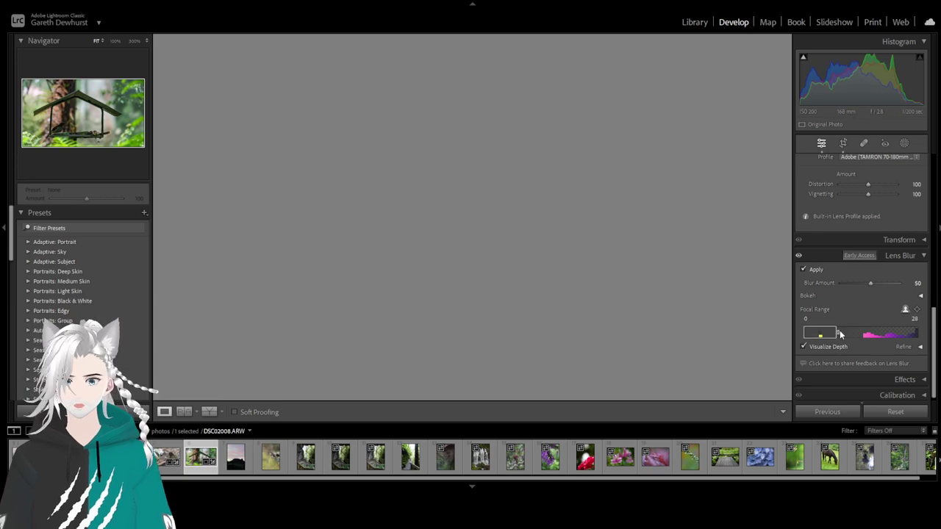
mouse_move(838, 334)
left_mouse_down()
mouse_move(865, 335)
mouse_move(835, 336)
mouse_move(843, 337)
left_mouse_up()
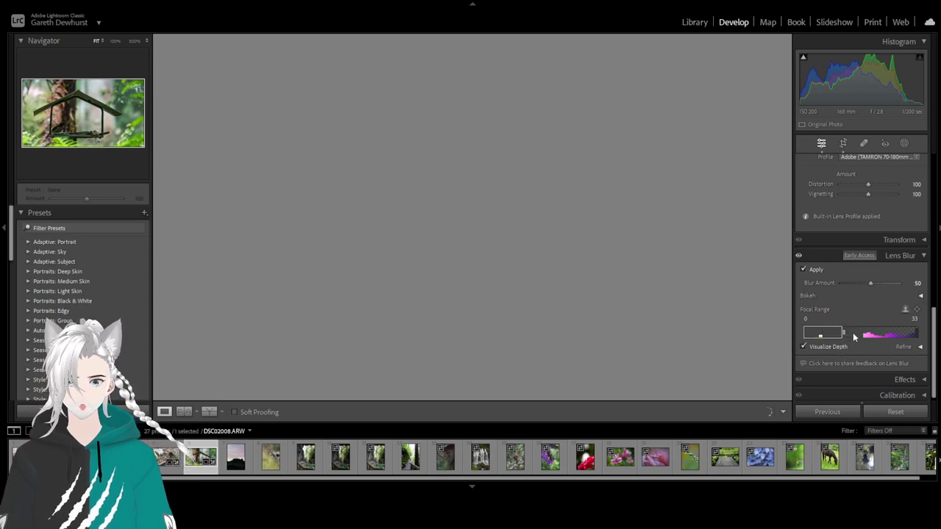
left_click_drag(851, 335, 843, 335)
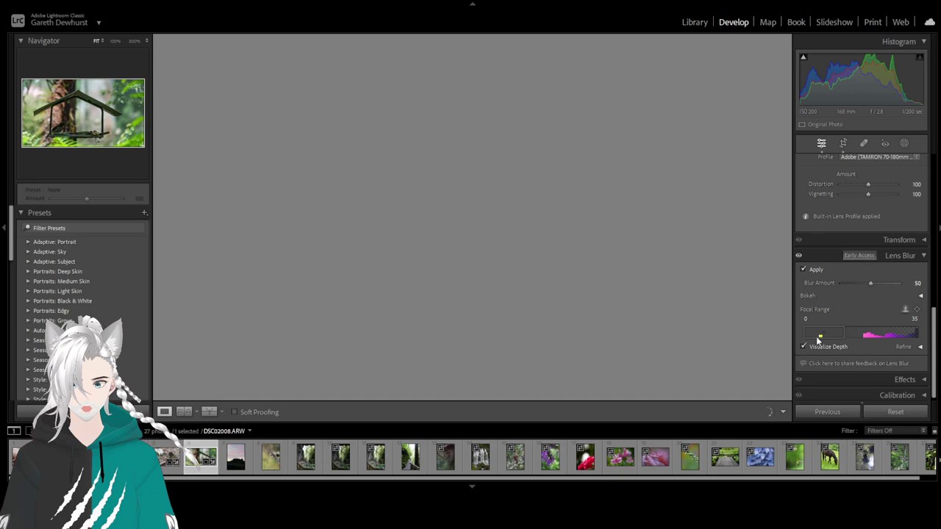
Choose the Refine Focus brush at size 14 and hide the depth visualization.
left_click(920, 349)
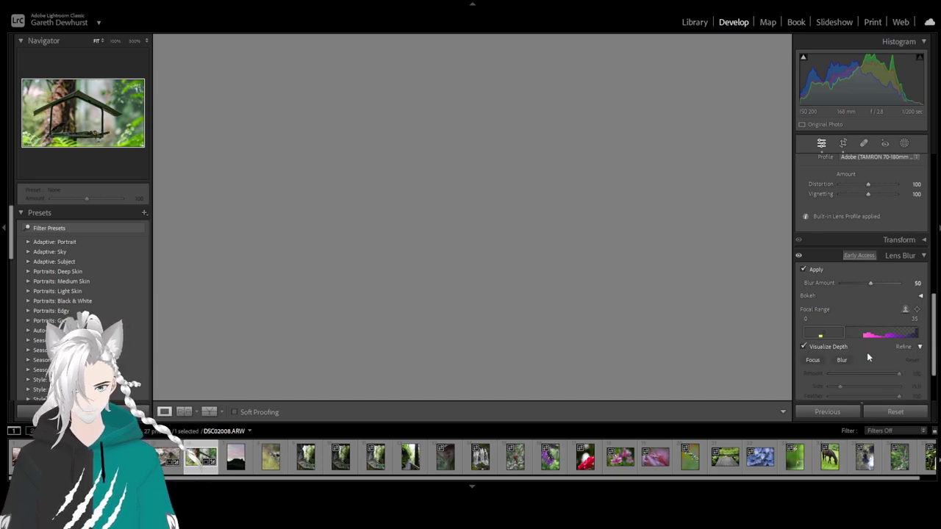
scroll(876, 370, "down", 3)
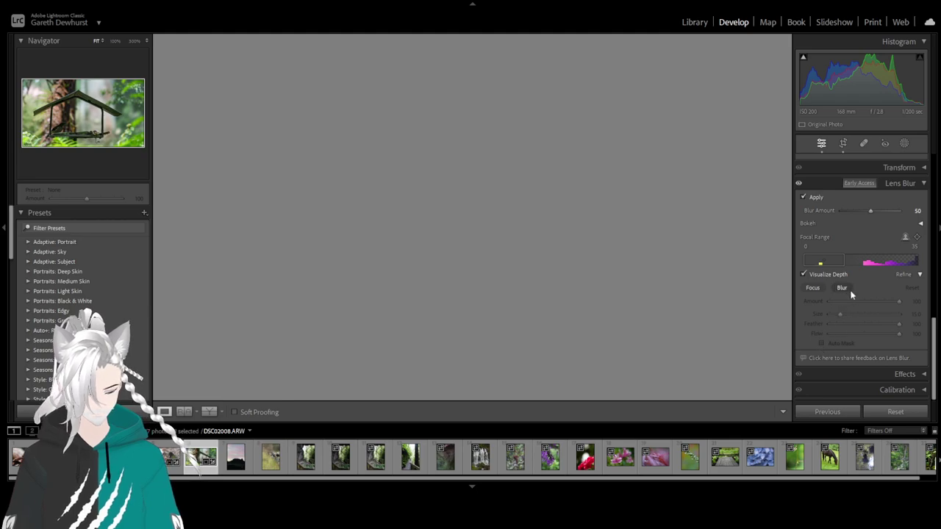
left_click(816, 288)
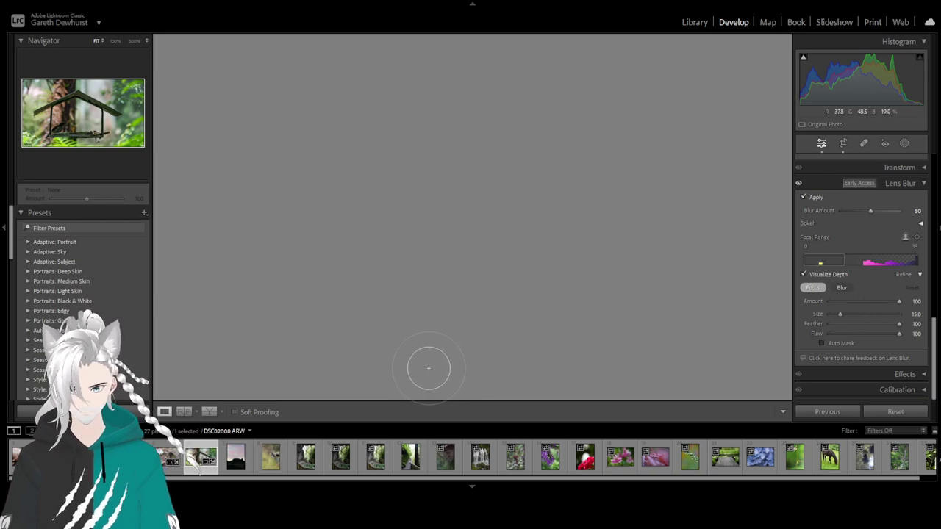
key("bracketleft")
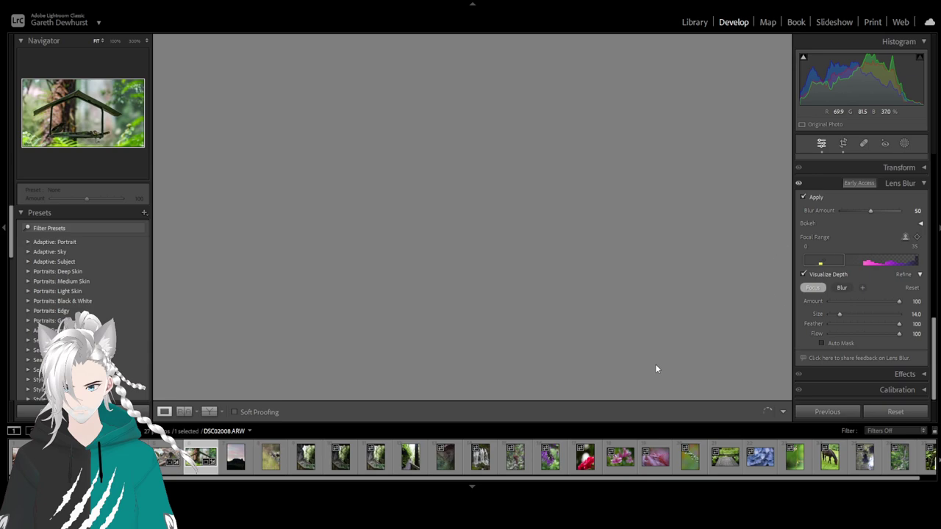
left_click(803, 275)
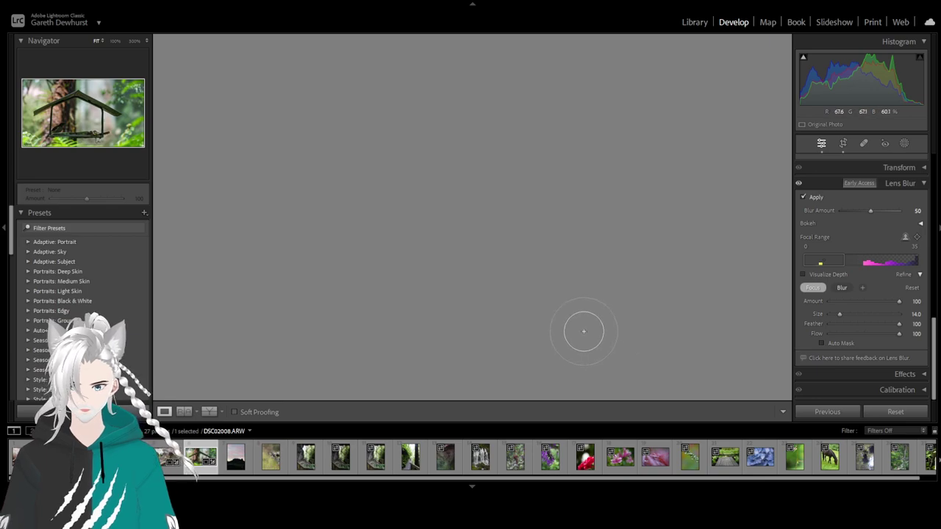
Shrink the Focus refine brush to size 1.0 and set its Flow to 90.
scroll(583, 331, "down", 6)
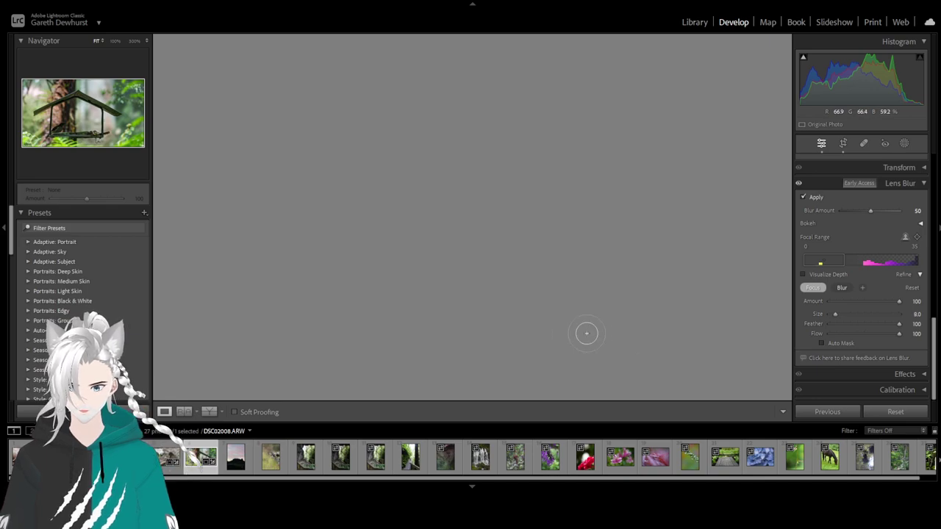
scroll(587, 333, "down", 7)
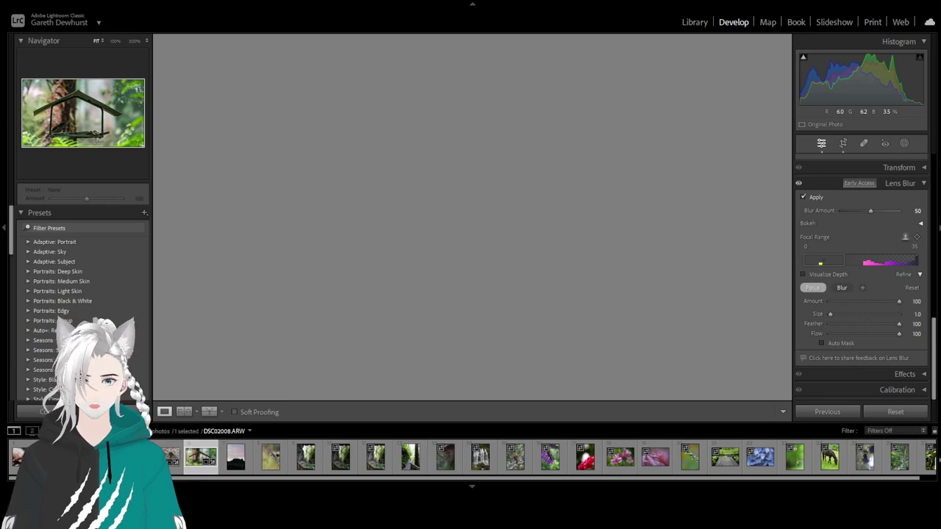
key("9")
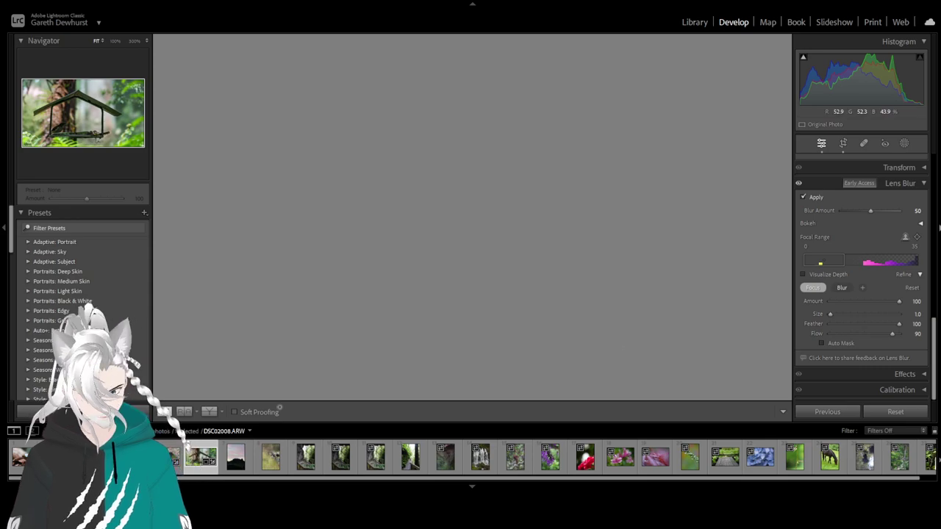
Open sunset photo DSC02051.ARW, collapse Lens Blur, and bring the Basic panel into view.
left_click(236, 463)
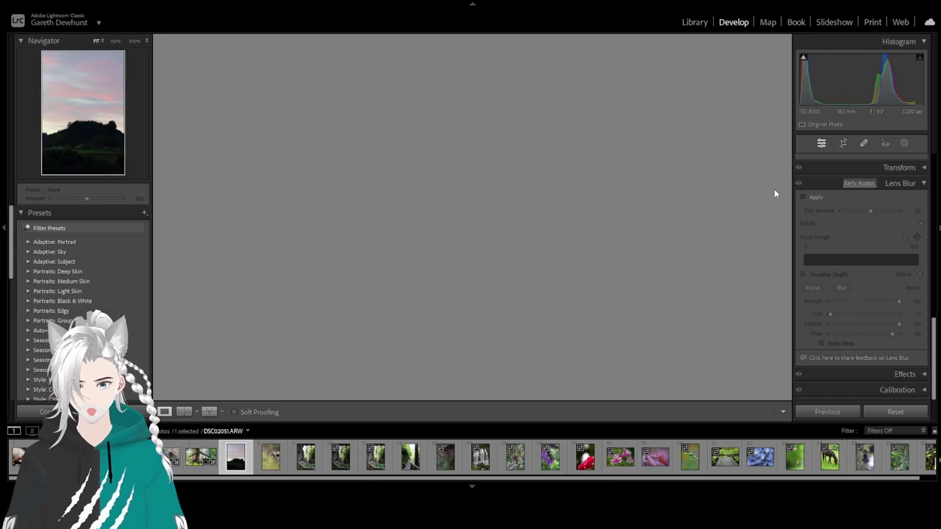
left_click(925, 184)
scroll(916, 191, "up", 10)
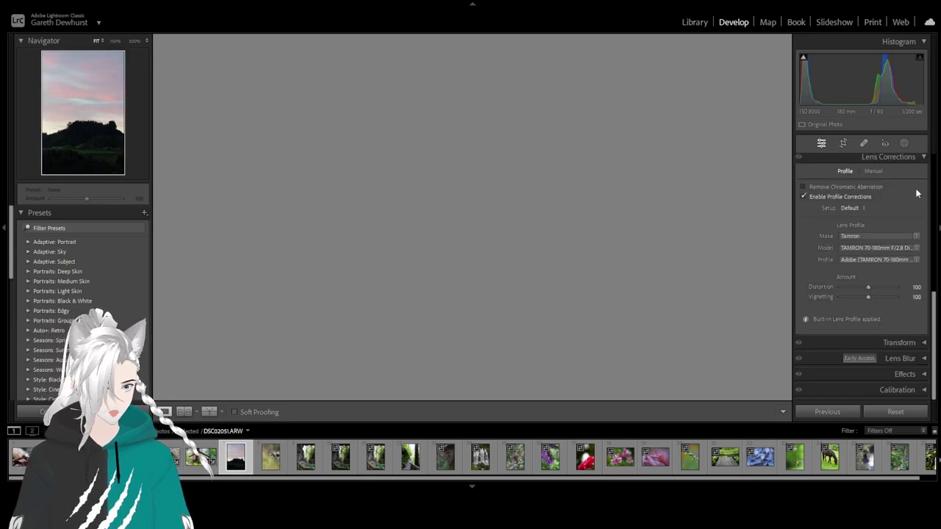
scroll(886, 281, "up", 1)
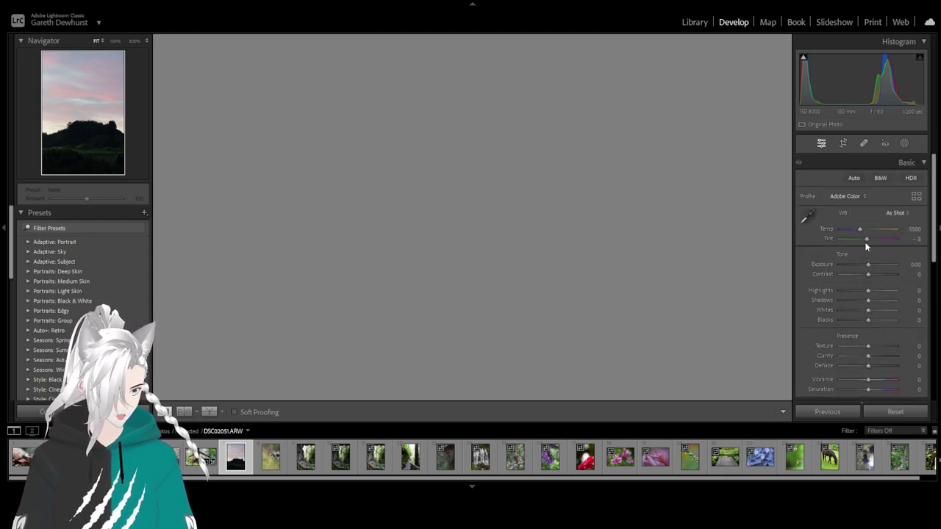
scroll(860, 243, "down", 4)
scroll(864, 261, "up", 2)
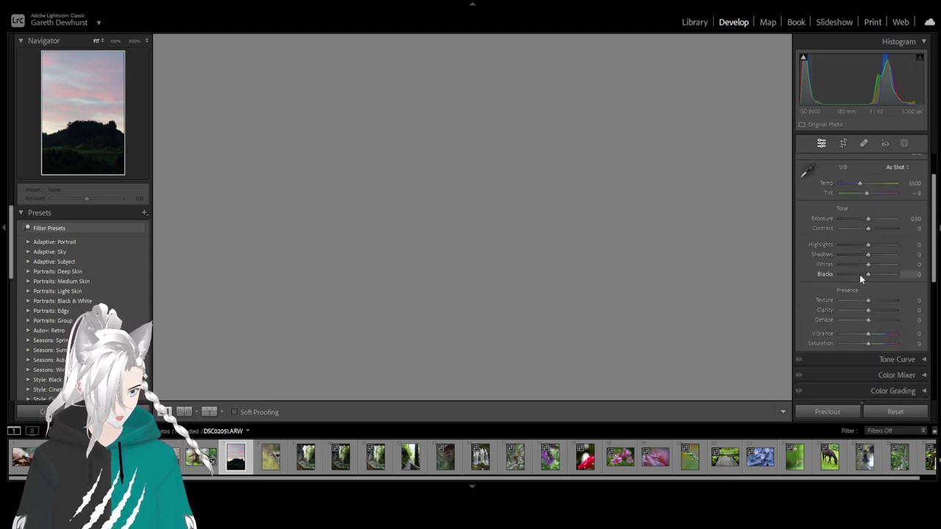
scroll(859, 274, "up", 1)
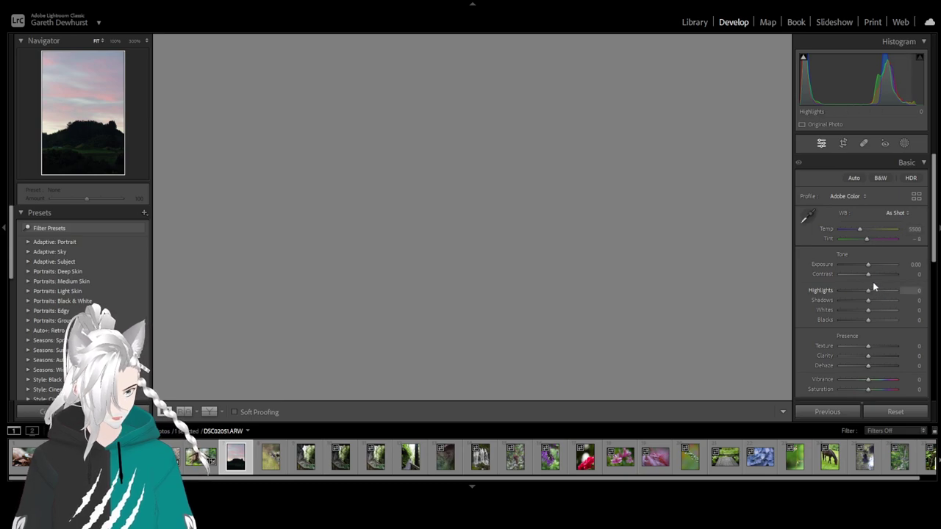
Raise the sunset photo's Contrast to +28, Texture to +25 and Dehaze to +79.
left_click_drag(869, 275, 876, 278)
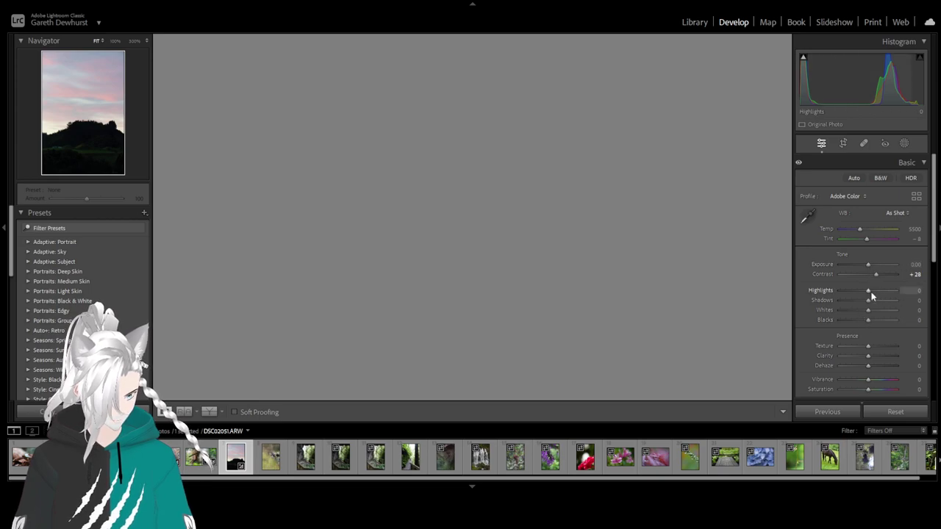
left_click(874, 346)
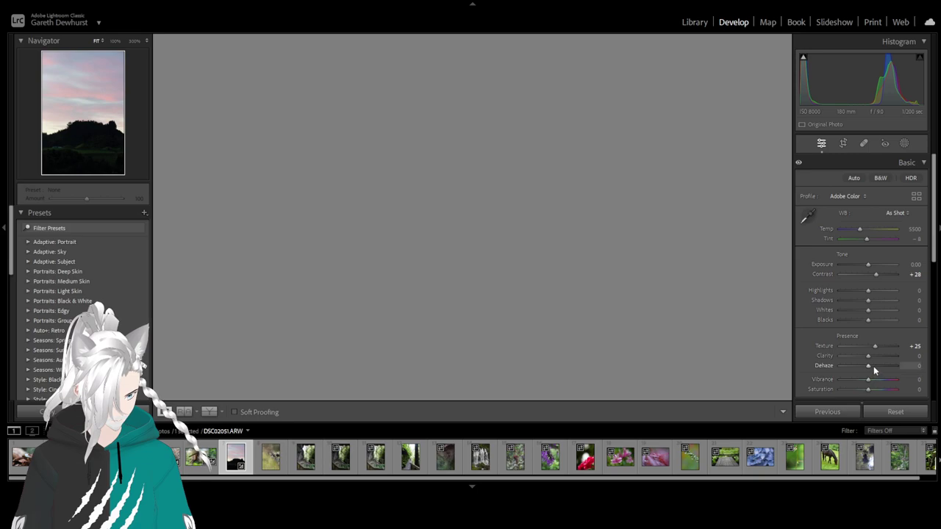
left_click(876, 366)
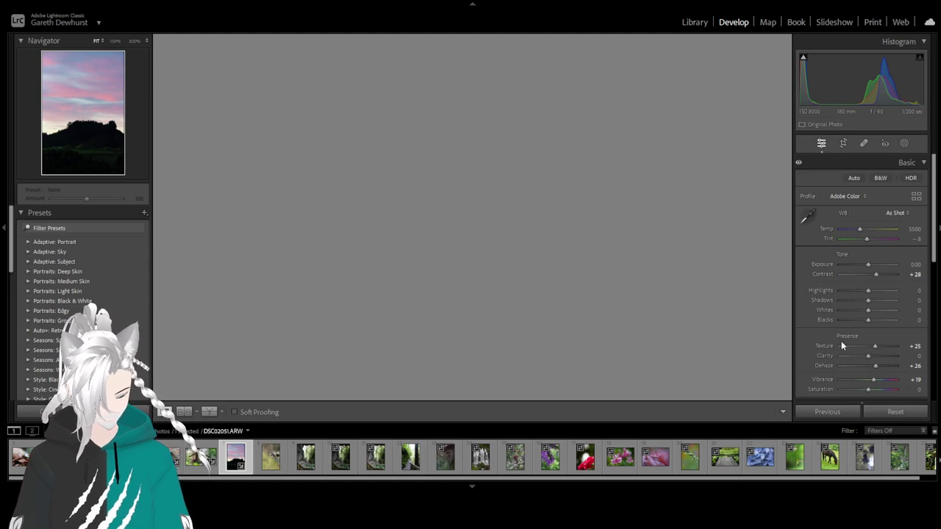
left_click(875, 365)
left_click_drag(874, 365, 890, 366)
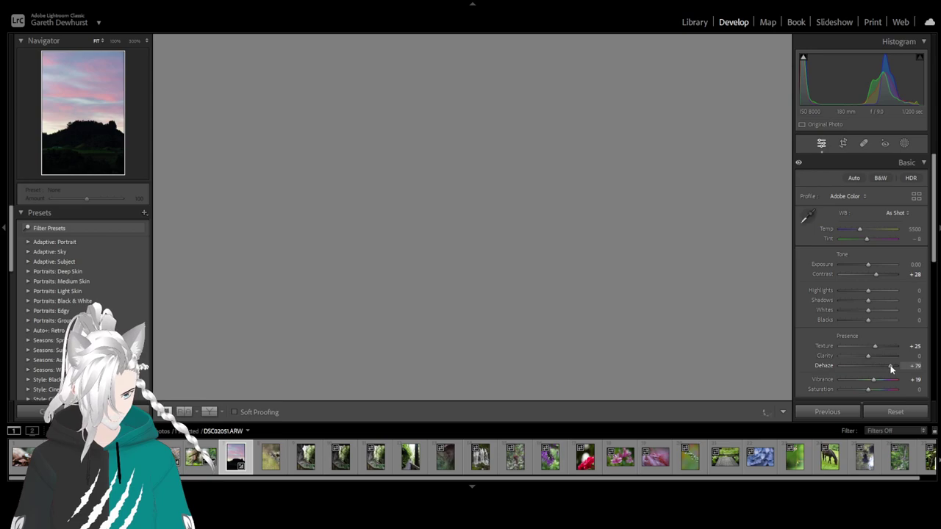
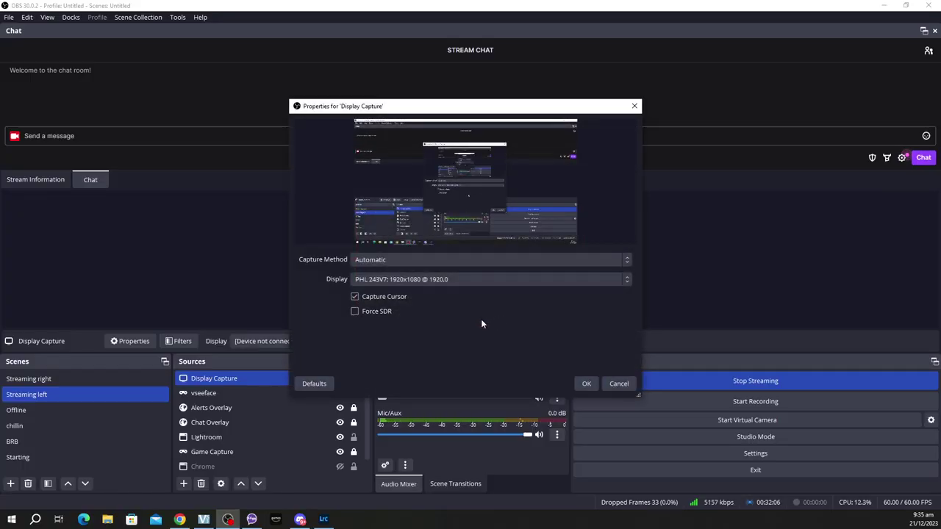
Check the displays listed in the Display Capture dropdown in OBS.
left_click(437, 279)
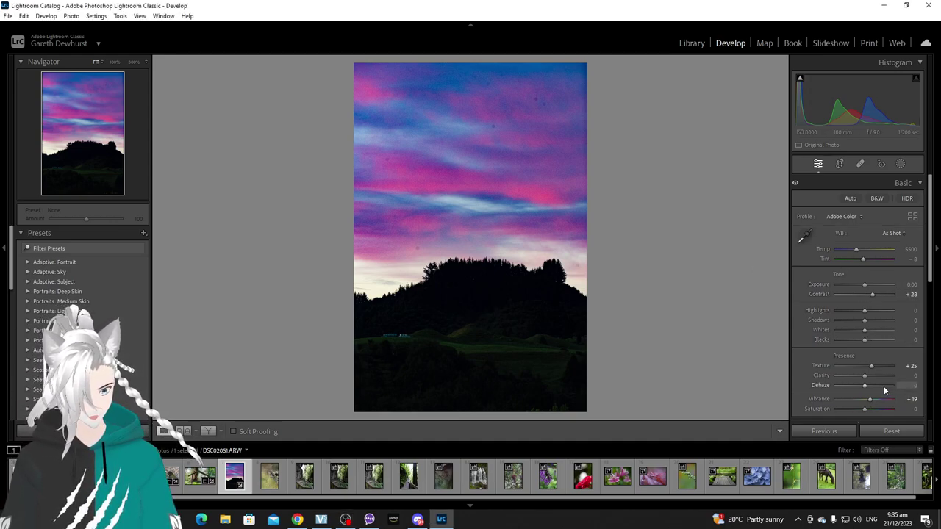
Reset Dehaze on the sunset photo and set it to +23.
double_click(884, 385)
left_click(873, 385)
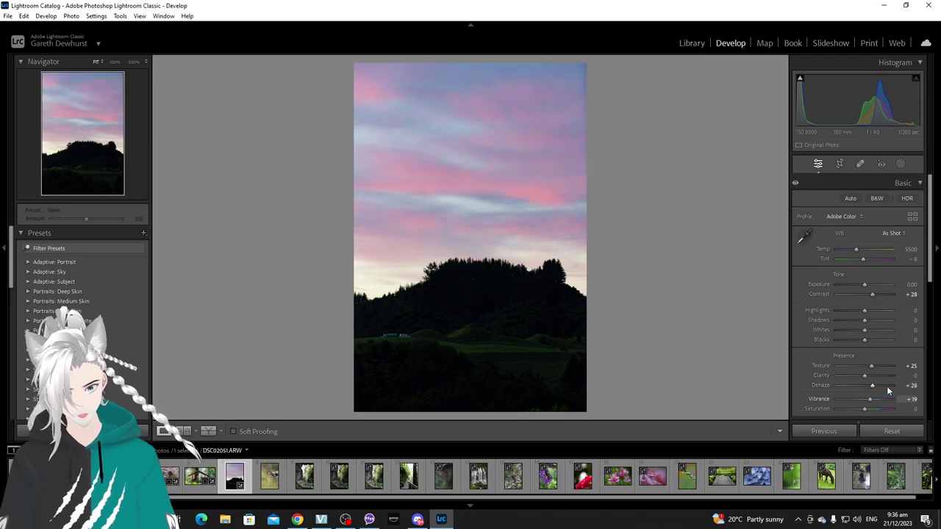
left_click(892, 385)
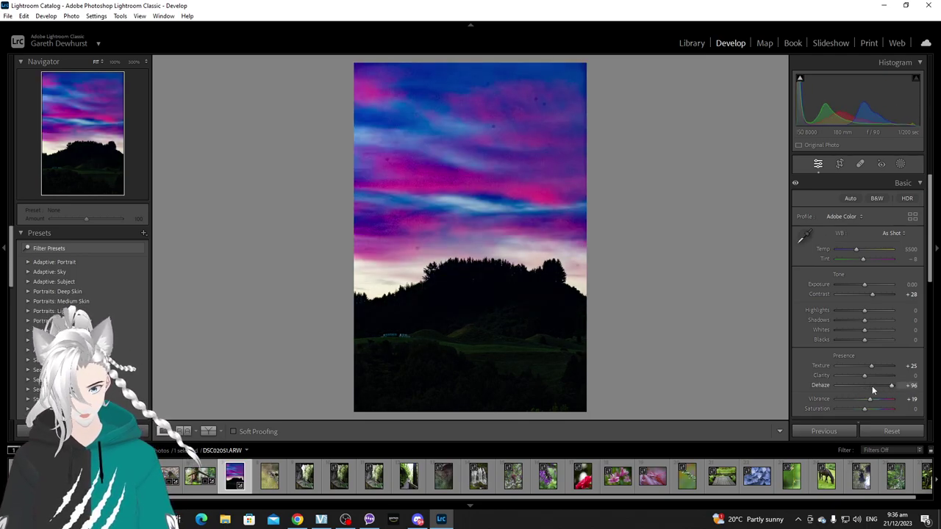
left_click(871, 385)
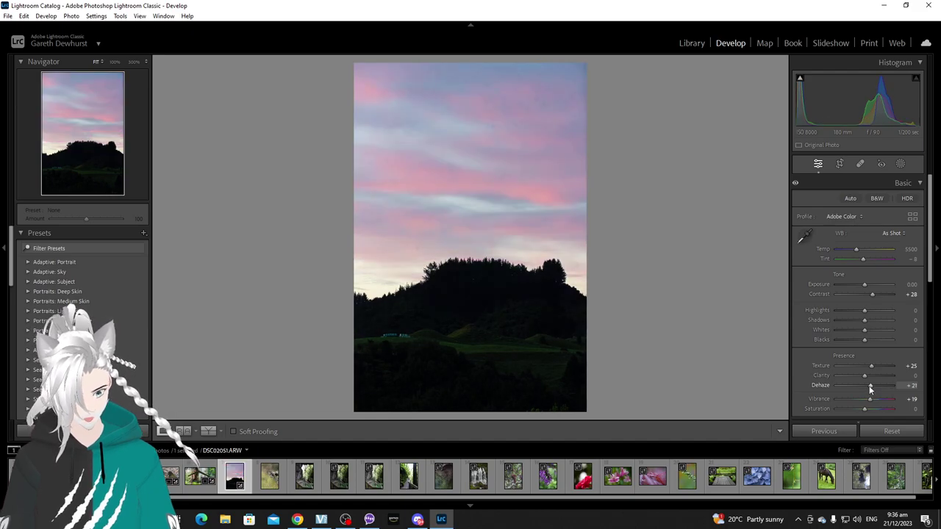
Lift Shadows to +54 and check the grassy hilltop at 100%.
scroll(871, 388, "up", 1)
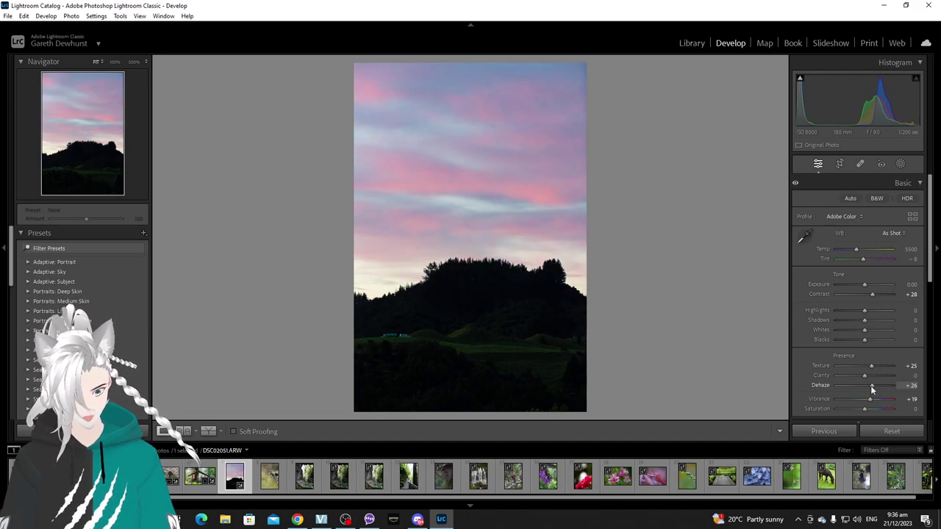
scroll(869, 385, "down", 2)
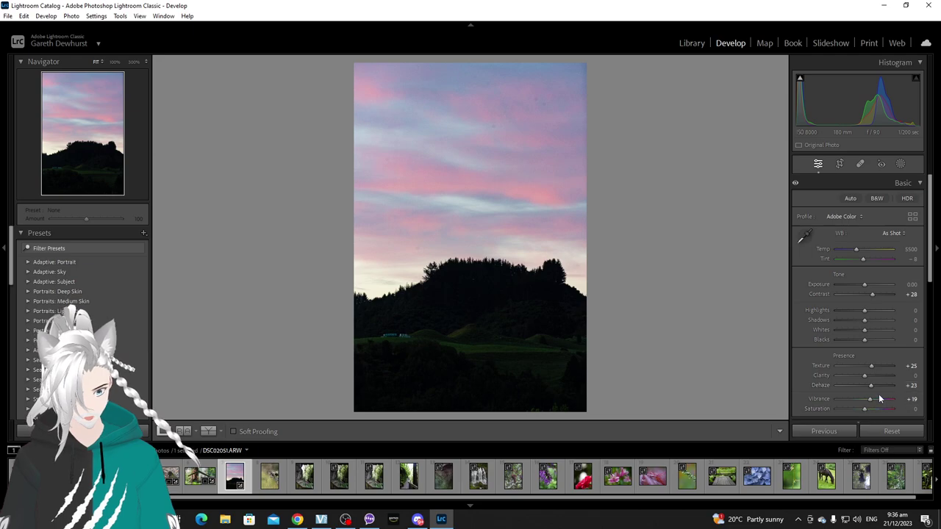
scroll(874, 390, "down", 2)
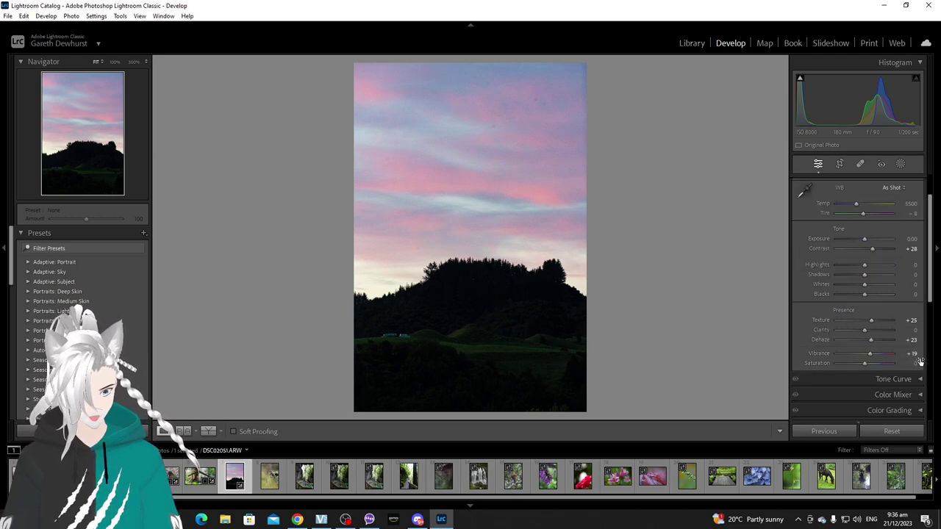
left_click(877, 276)
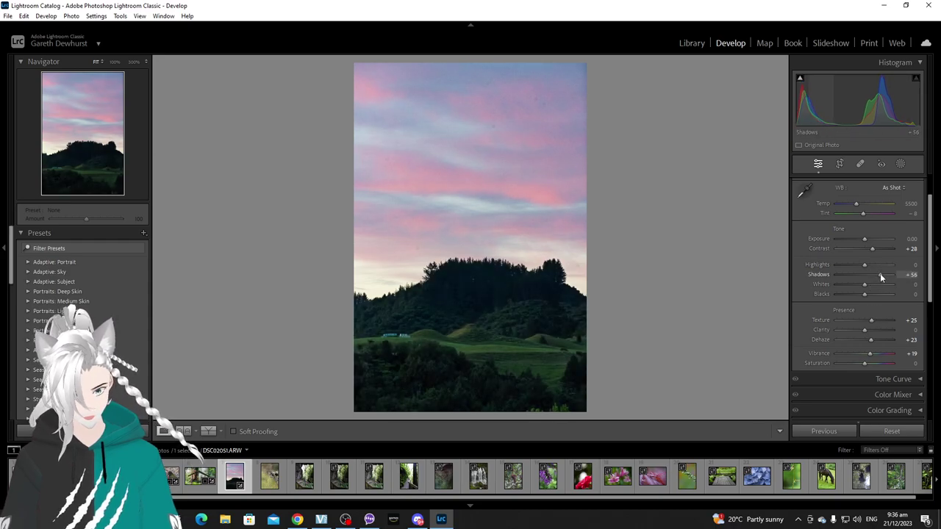
left_click_drag(882, 274, 881, 276)
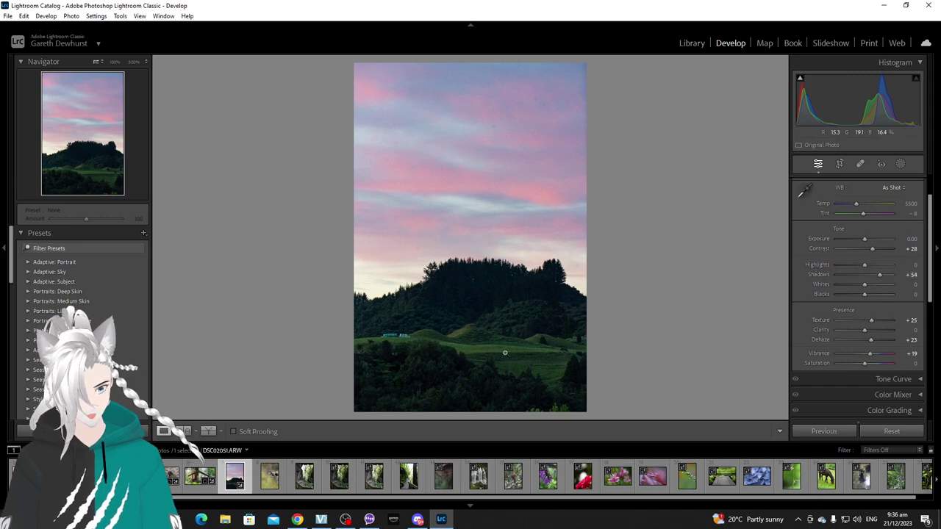
left_click(485, 339)
left_click_drag(555, 340, 422, 294)
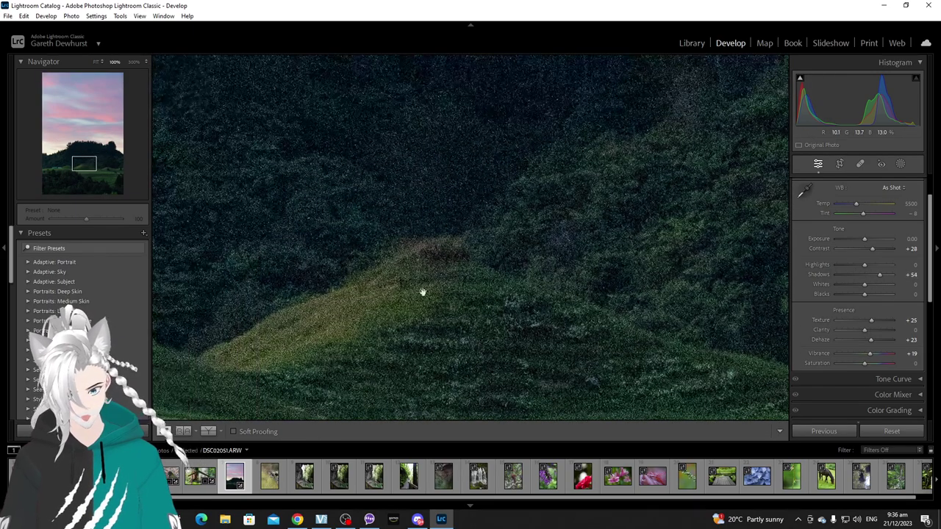
left_click(426, 229)
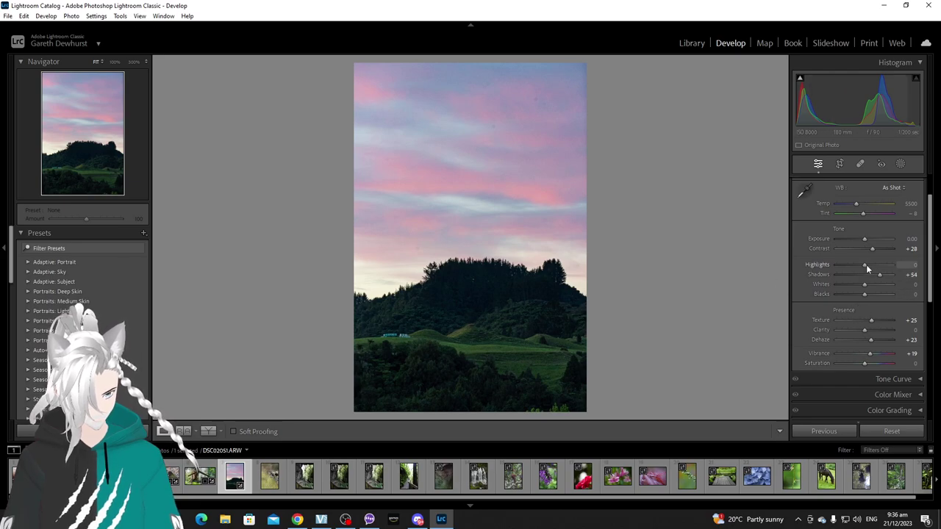
Pull Highlights down to −72 to tame the sky.
left_click_drag(864, 264, 860, 268)
mouse_move(842, 271)
left_mouse_down()
mouse_move(857, 267)
mouse_move(846, 267)
left_mouse_up()
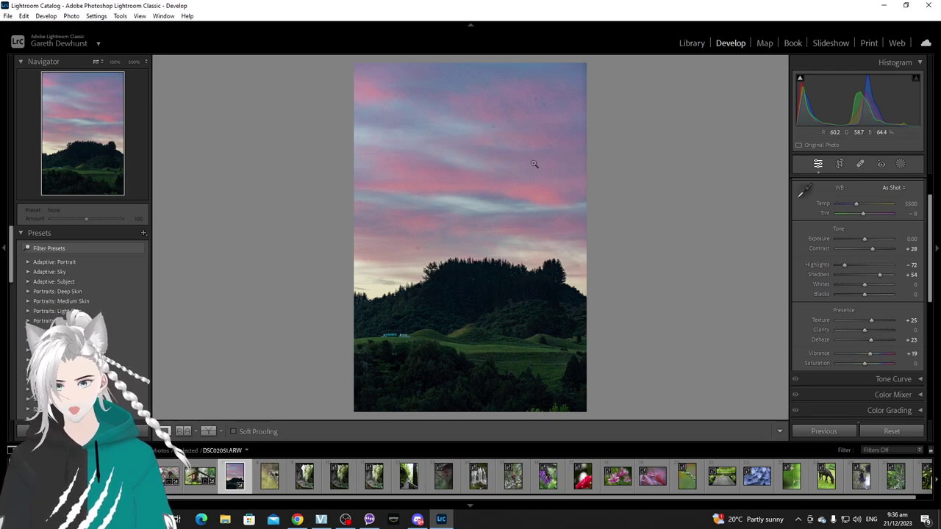
scroll(828, 337, "down", 3)
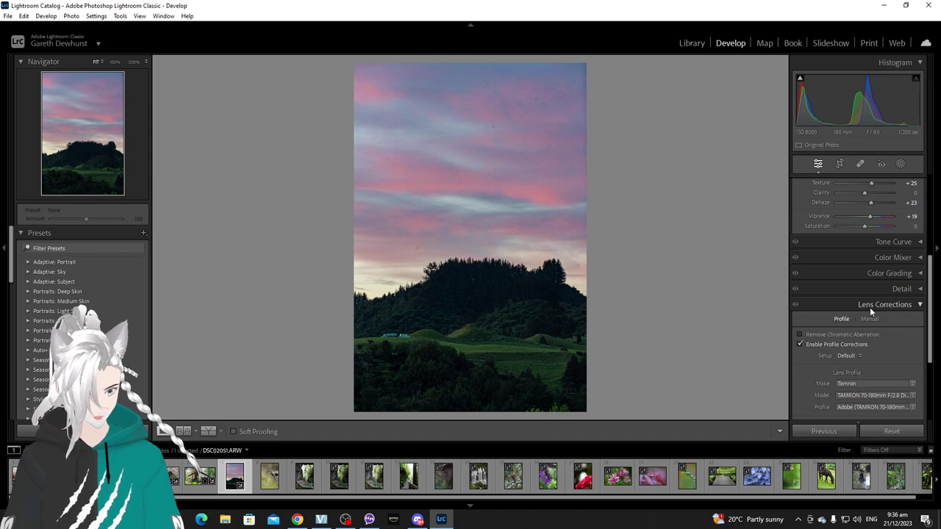
Turn on Remove Chromatic Aberration in Lens Corrections.
left_click(916, 306)
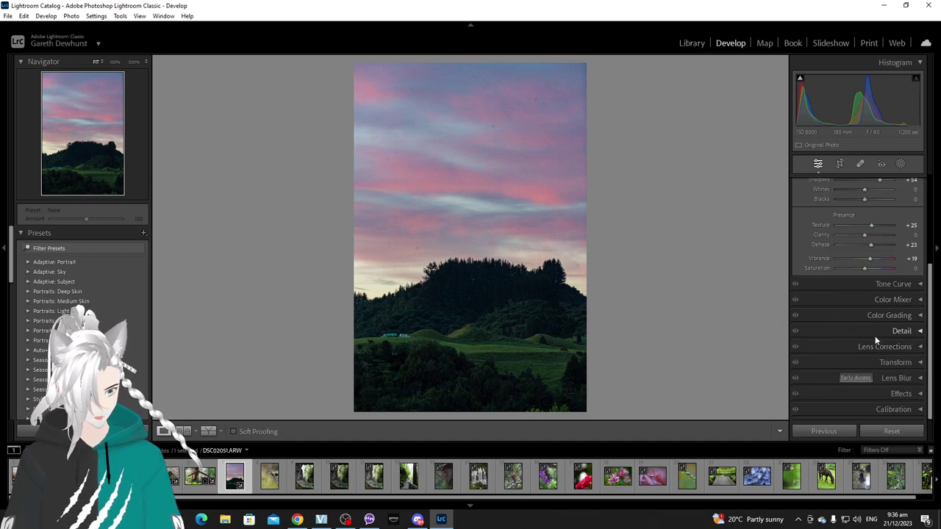
left_click(891, 350)
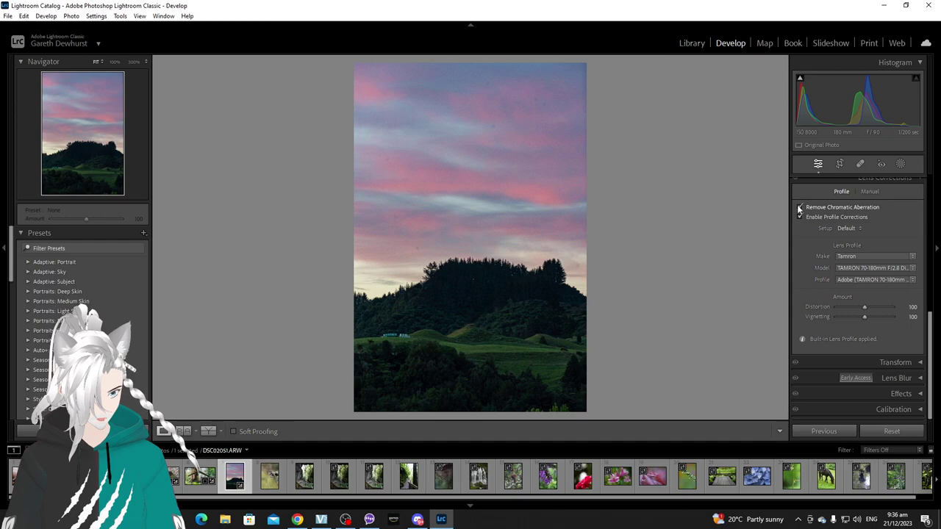
left_click(799, 208)
scroll(805, 250, "up", 3)
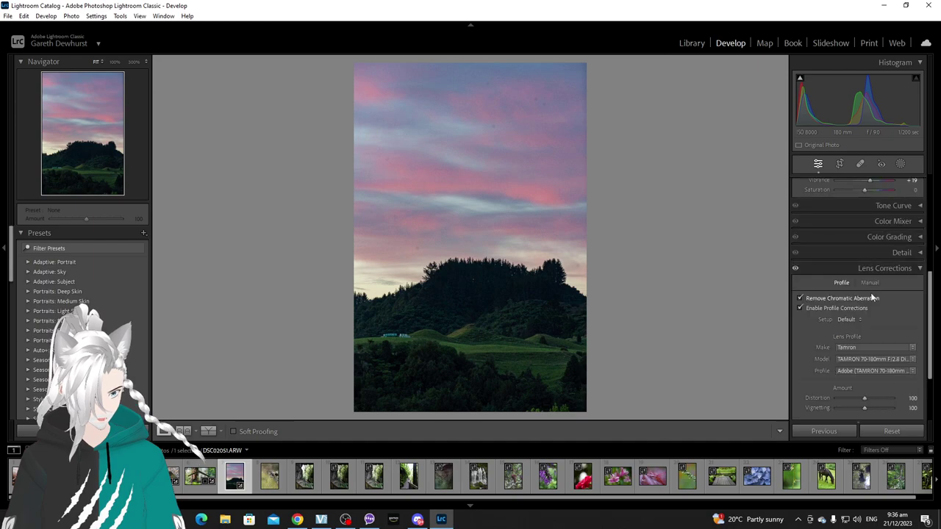
left_click(903, 275)
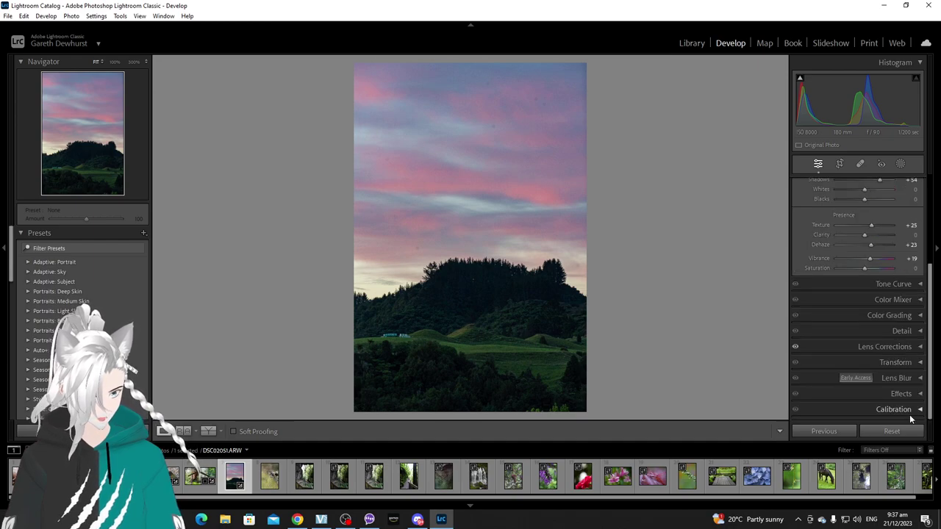
Glance at the Transform settings, then show the Detail panel's sharpening and noise reduction.
left_click(907, 362)
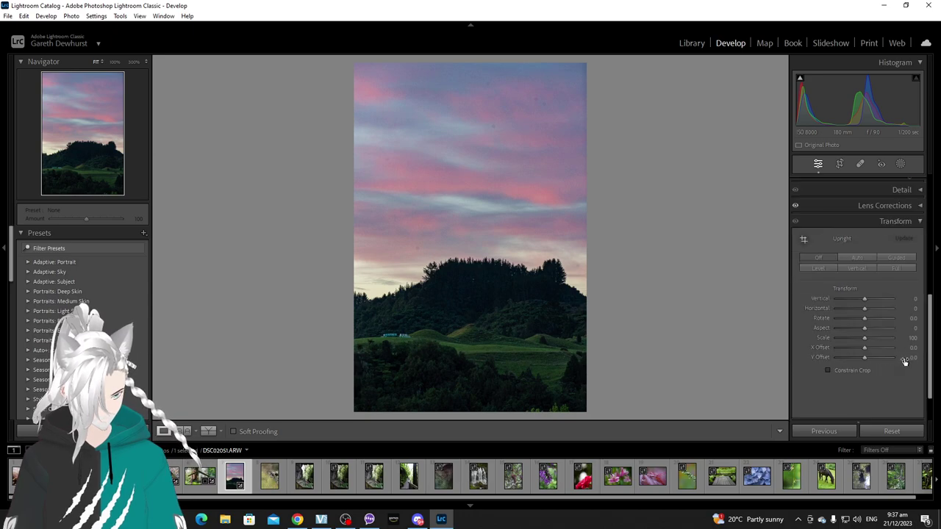
left_click(917, 222)
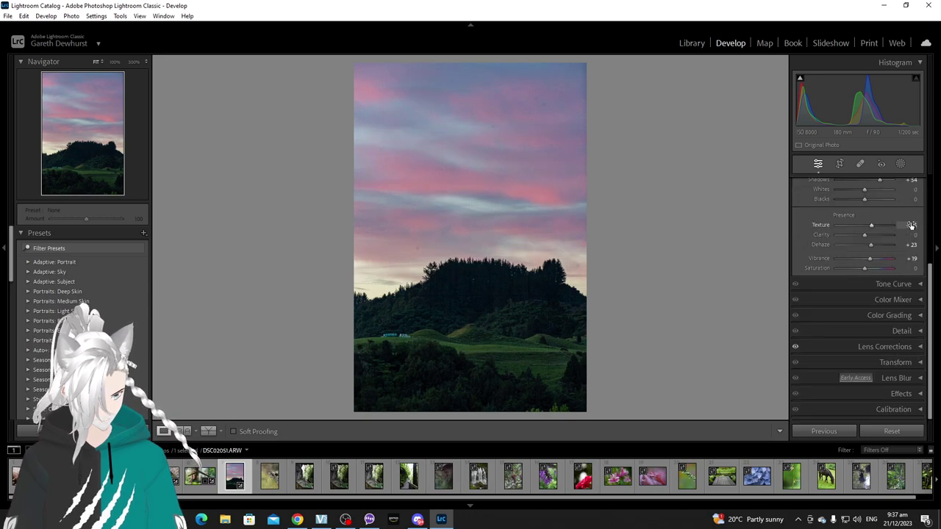
left_click(905, 332)
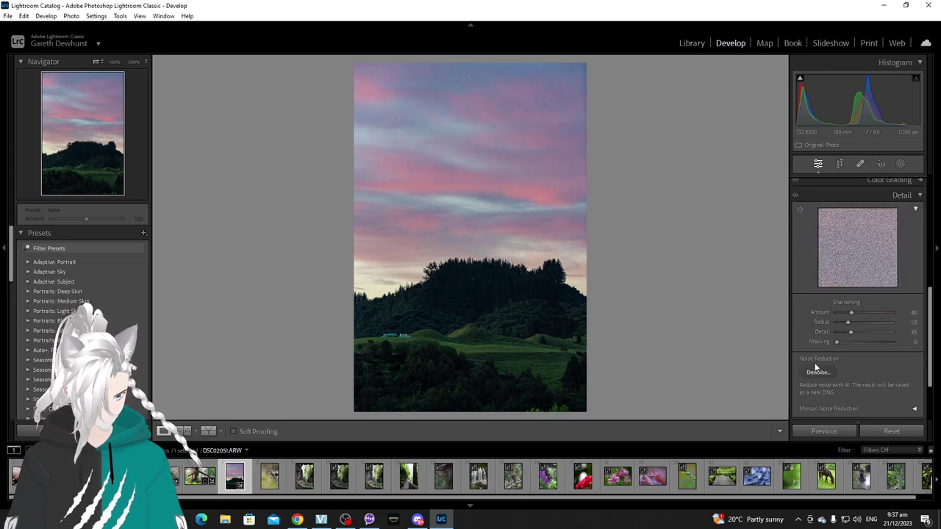
scroll(816, 371, "down", 2)
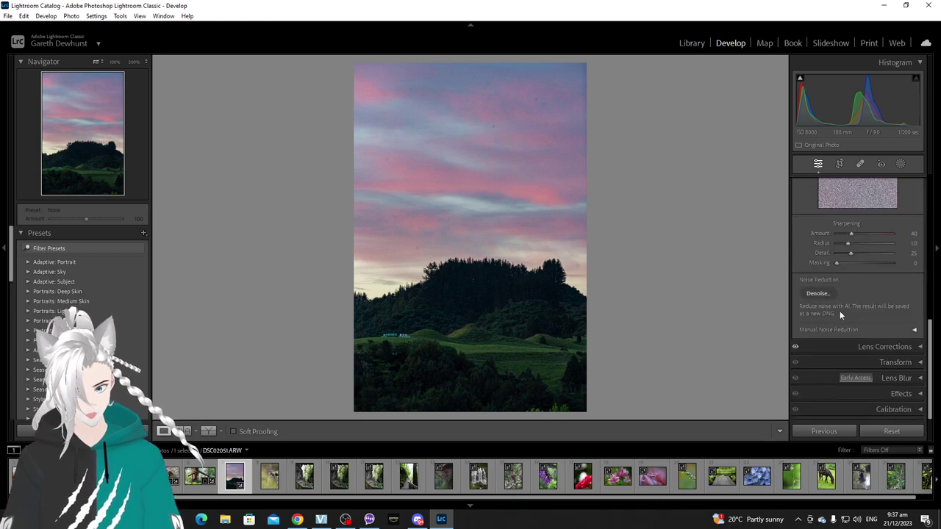
left_click(482, 329)
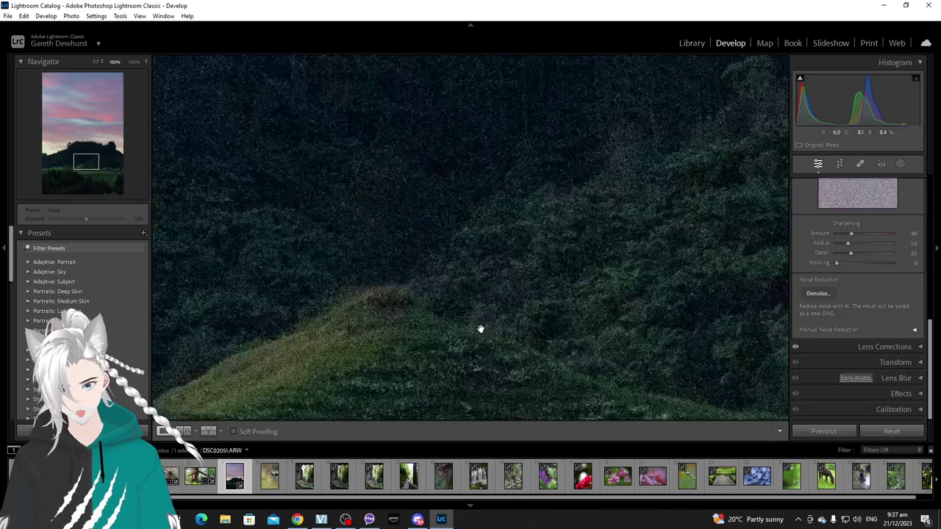
left_click_drag(443, 230, 472, 227)
left_click_drag(531, 257, 495, 233)
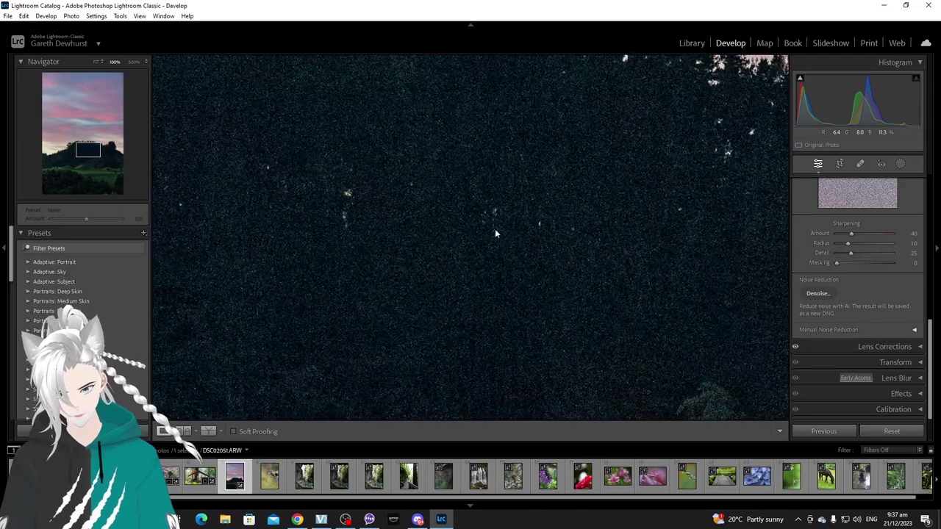
left_click_drag(405, 216, 544, 254)
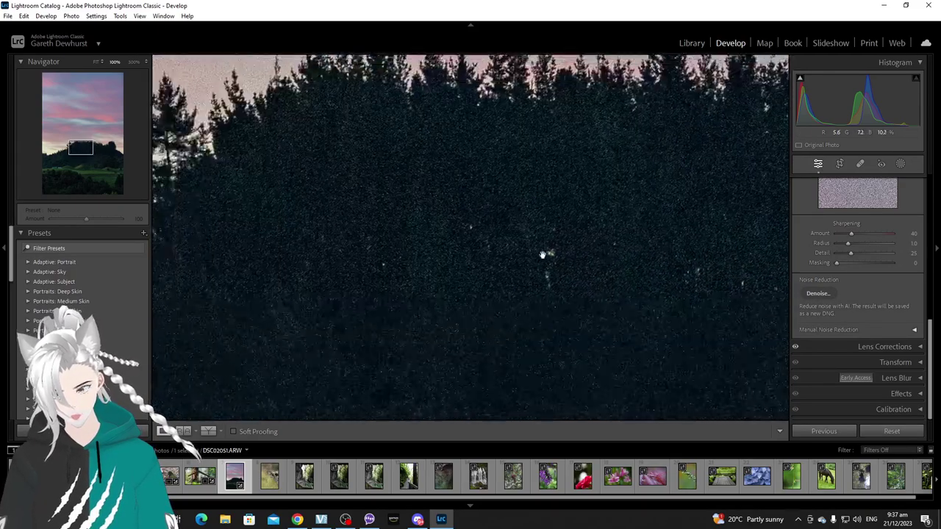
left_click_drag(443, 260, 429, 242)
left_click(429, 282)
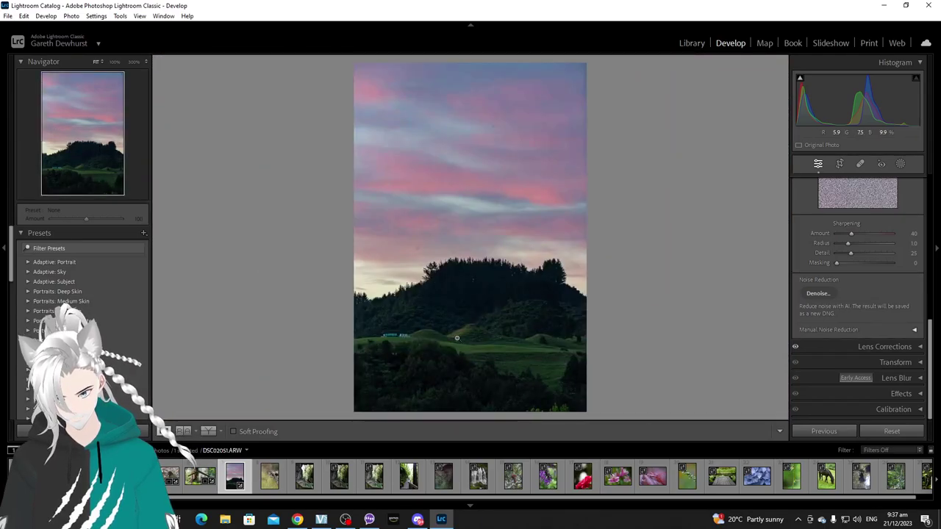
left_click(480, 346)
left_click(470, 361)
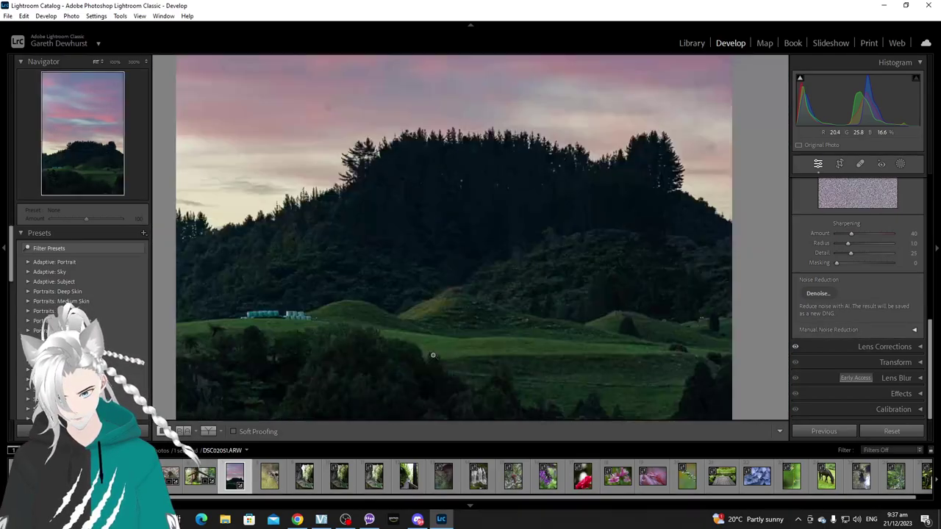
left_click(499, 212)
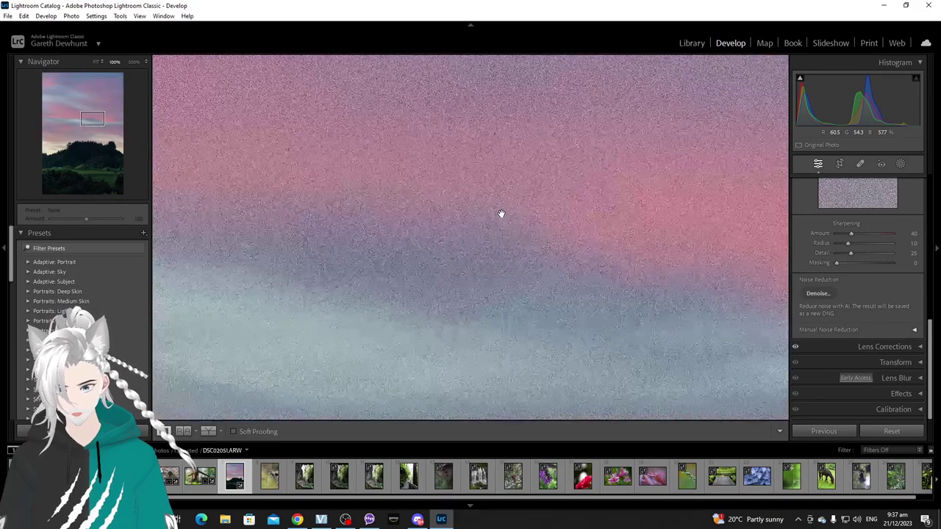
left_click_drag(500, 213, 462, 241)
left_click(462, 242)
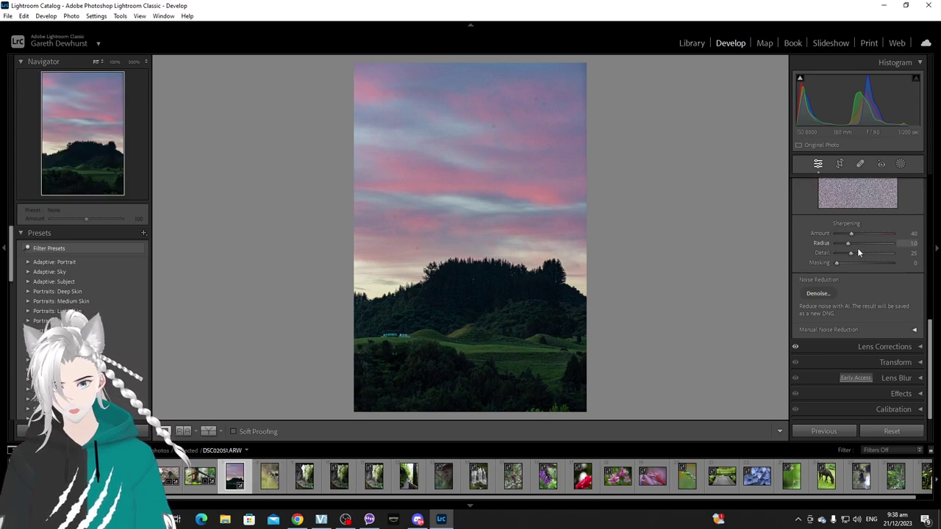
scroll(857, 272, "up", 5)
scroll(858, 296, "up", 3)
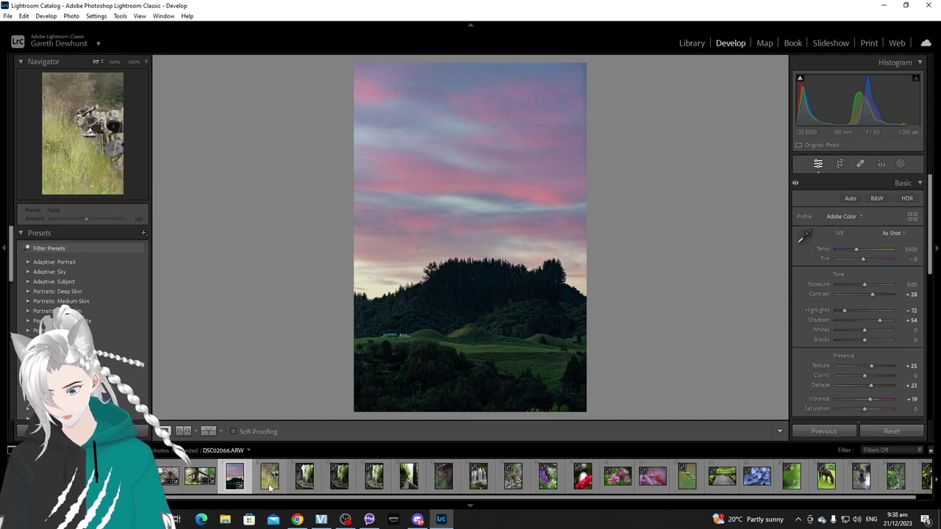
Move to the boots-on-fence photo and inspect the shoes at 100%.
left_click(269, 478)
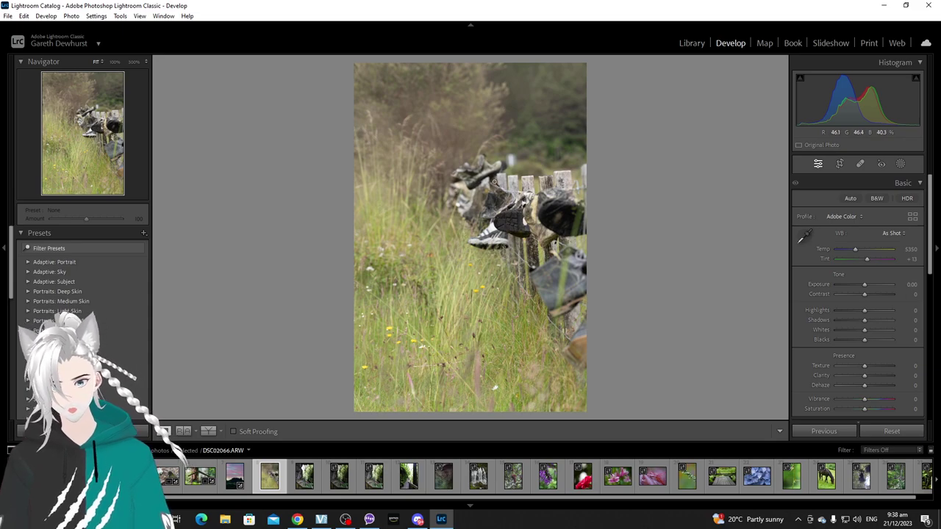
left_click(492, 194)
left_click_drag(495, 196, 483, 256)
left_click(481, 259)
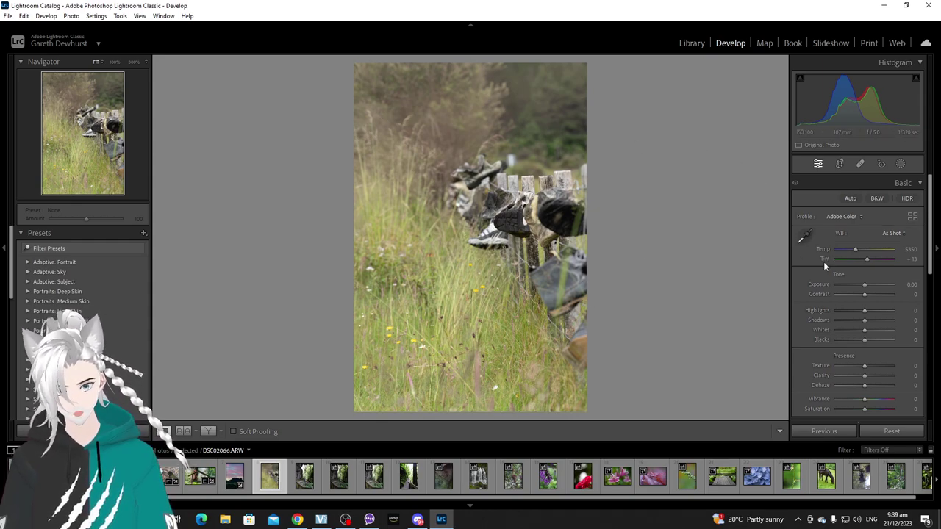
Set Contrast +23, Texture +21, Dehaze +21, Vibrance +23 and Temp 4719.
left_click_drag(864, 294, 870, 292)
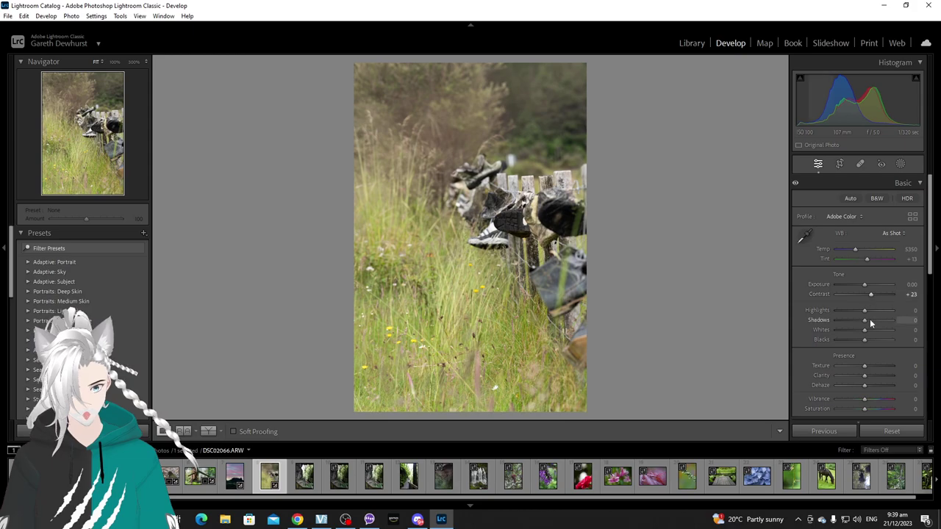
left_click(871, 365)
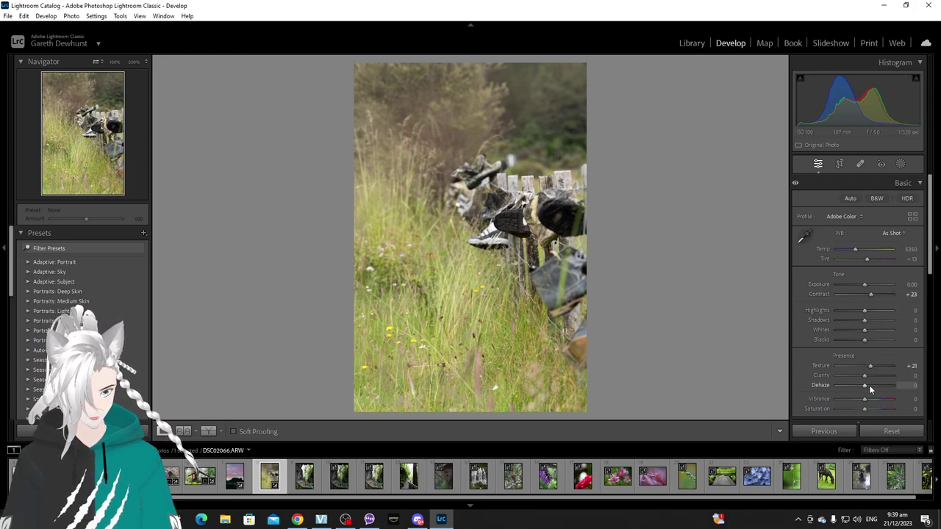
left_click(870, 387)
left_click(871, 398)
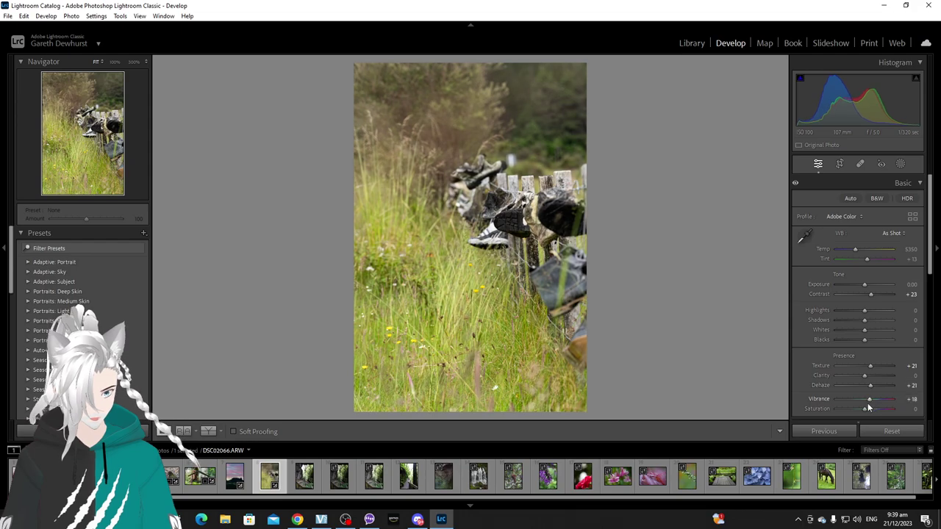
left_click(870, 399)
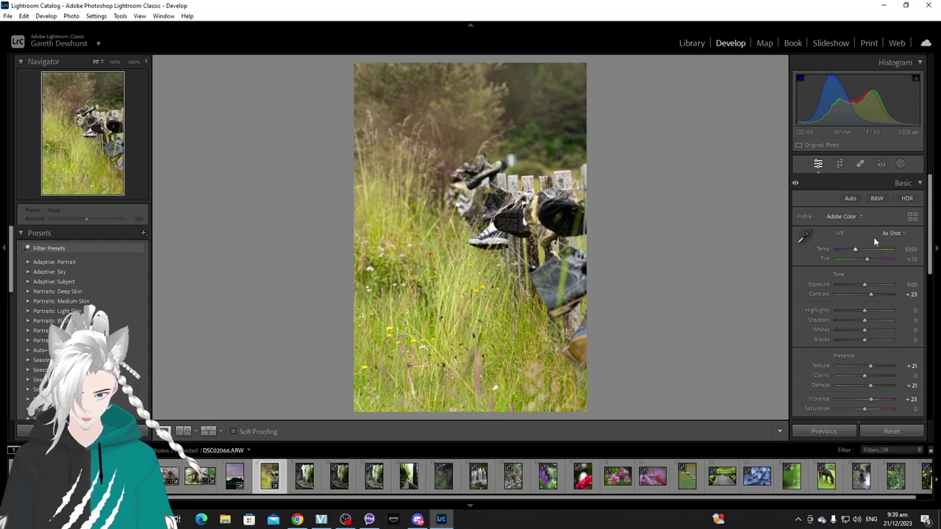
mouse_move(854, 247)
left_mouse_down()
mouse_move(872, 246)
mouse_move(838, 256)
mouse_move(851, 251)
left_mouse_up()
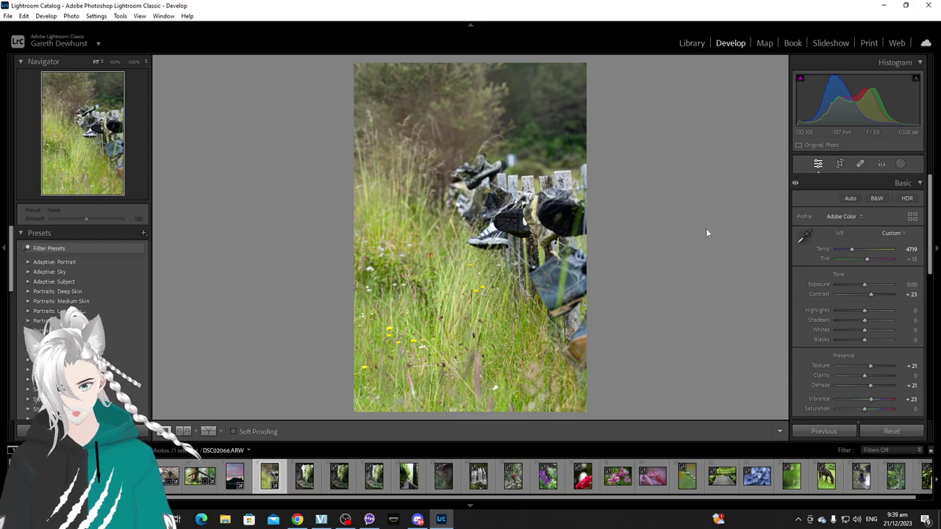
Crop the boots-on-fence photo in from the bottom, top and left edges.
left_click(840, 166)
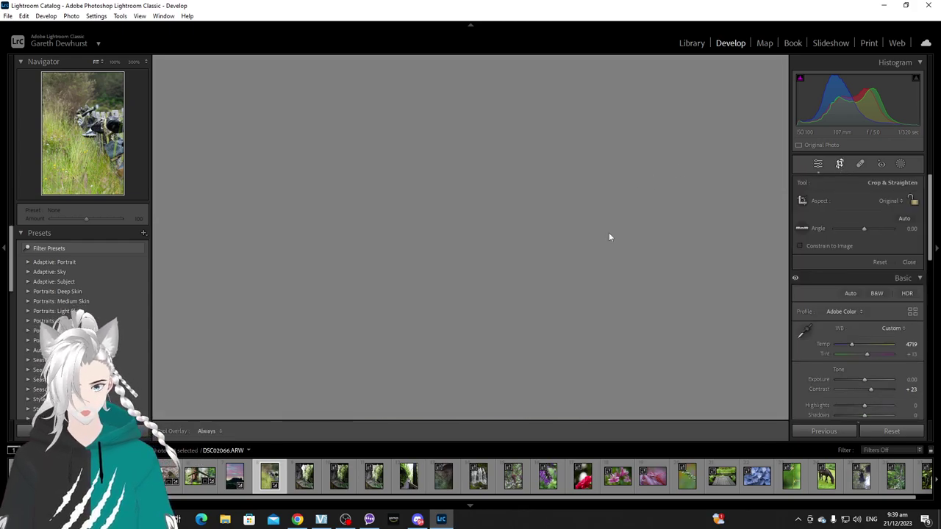
left_click_drag(471, 404, 472, 394)
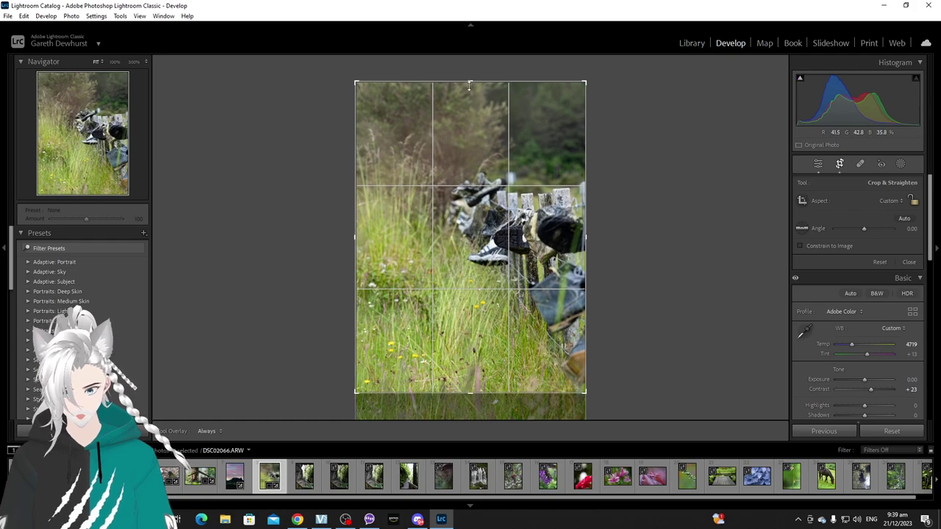
left_click_drag(469, 91, 469, 109)
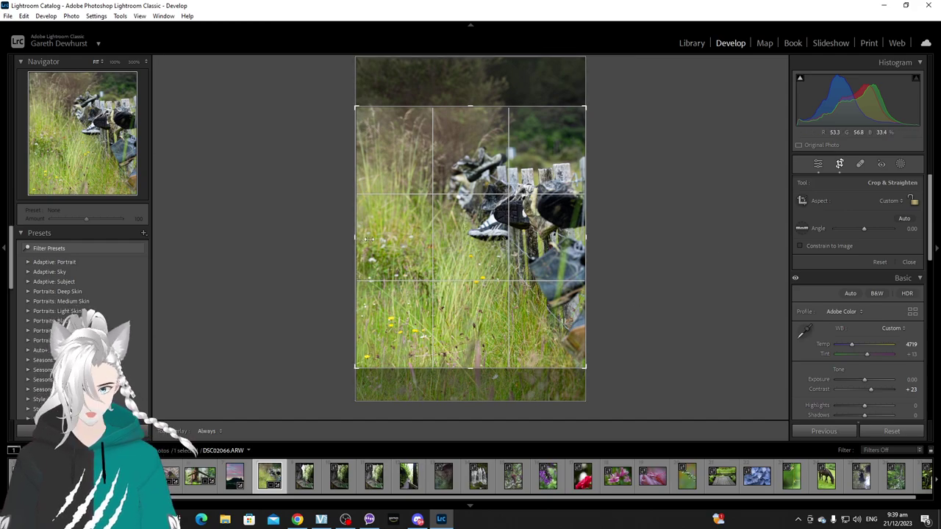
left_click_drag(369, 239, 379, 239)
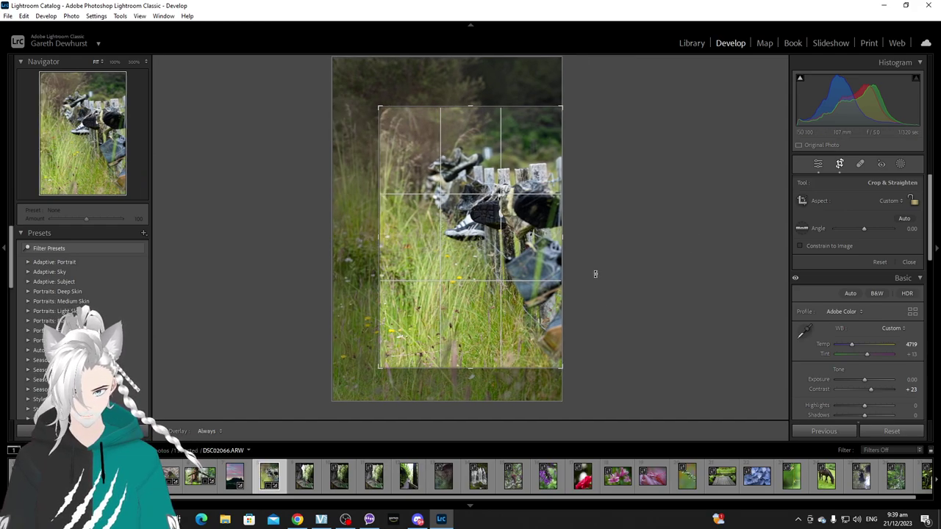
left_click(909, 262)
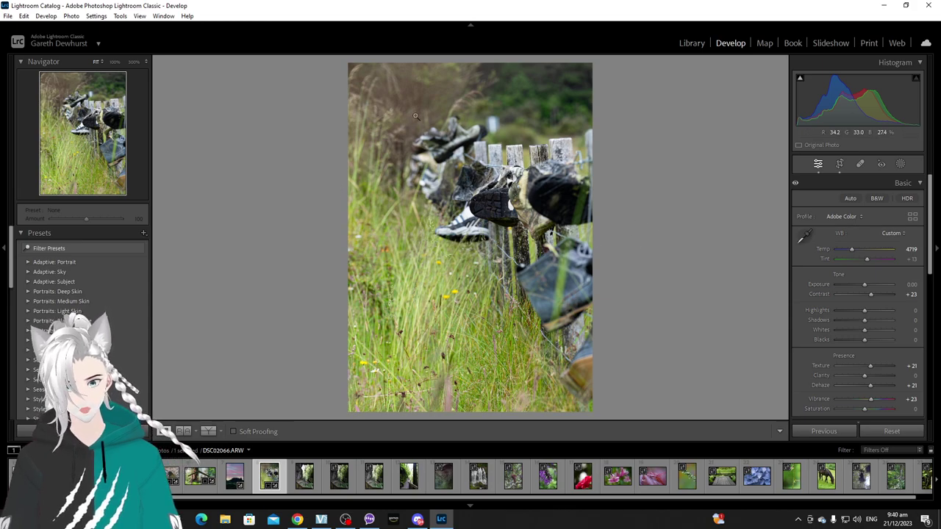
Check the cropped photo's shoe sole at 100%, then return to fit view.
left_click(510, 213)
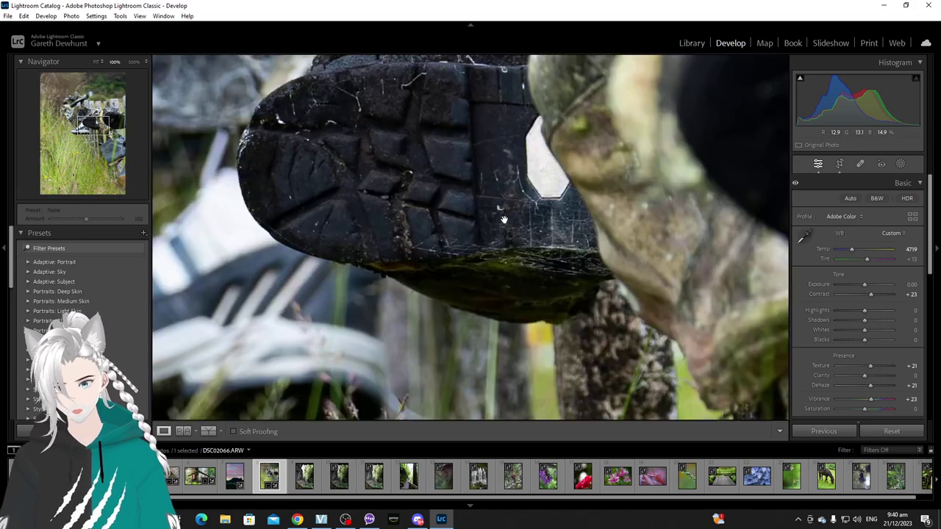
scroll(515, 195, "up", 5)
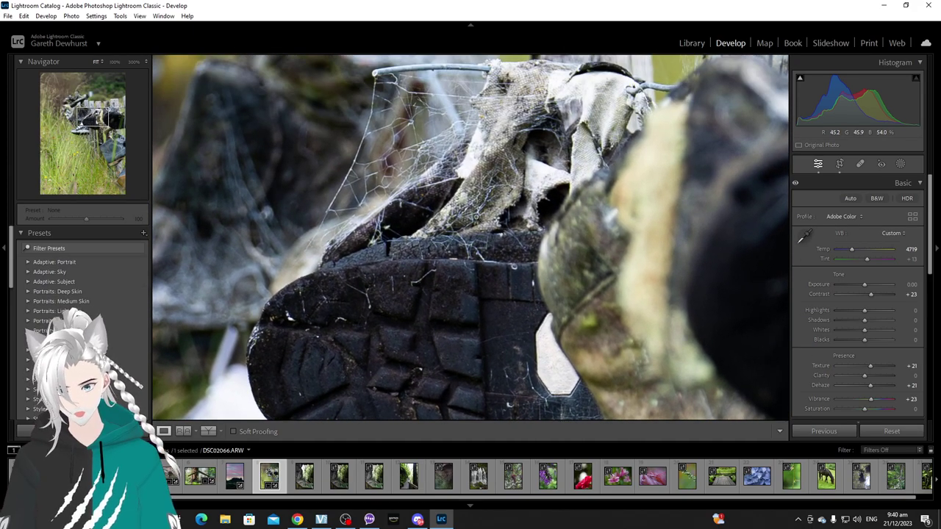
left_click(435, 201)
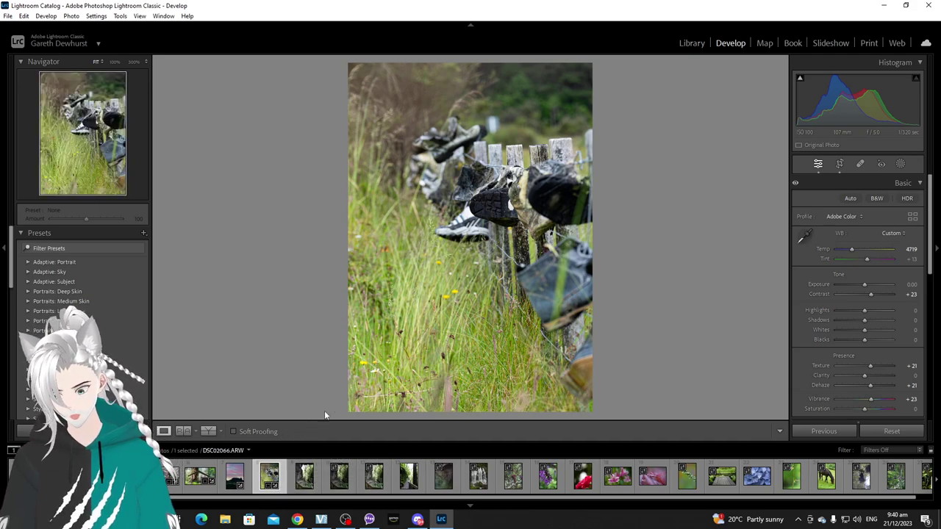
Step through the three cave thumbnails and select all three together.
left_click(316, 479)
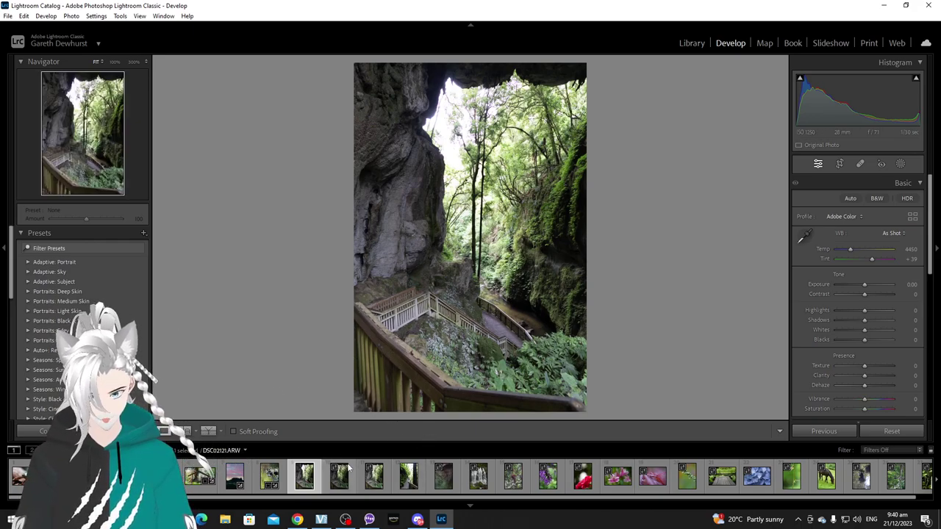
left_click(353, 487)
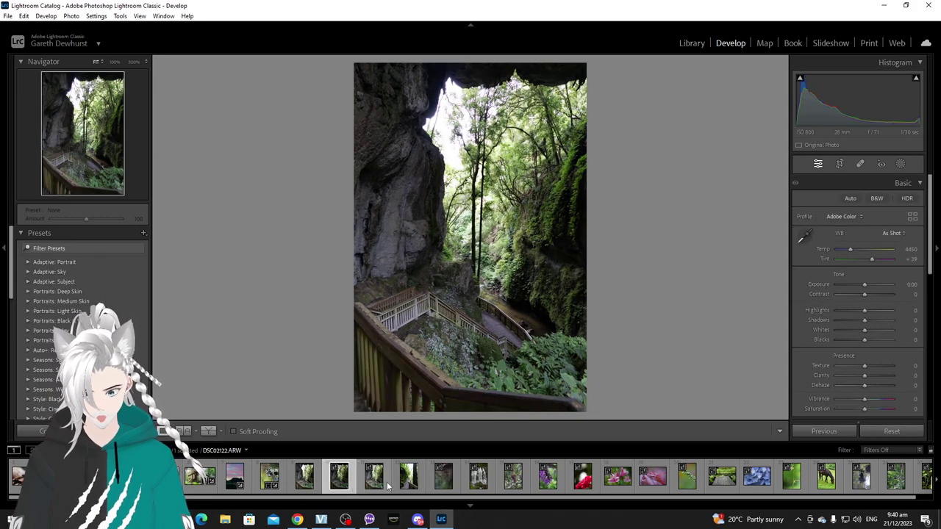
left_click(387, 481)
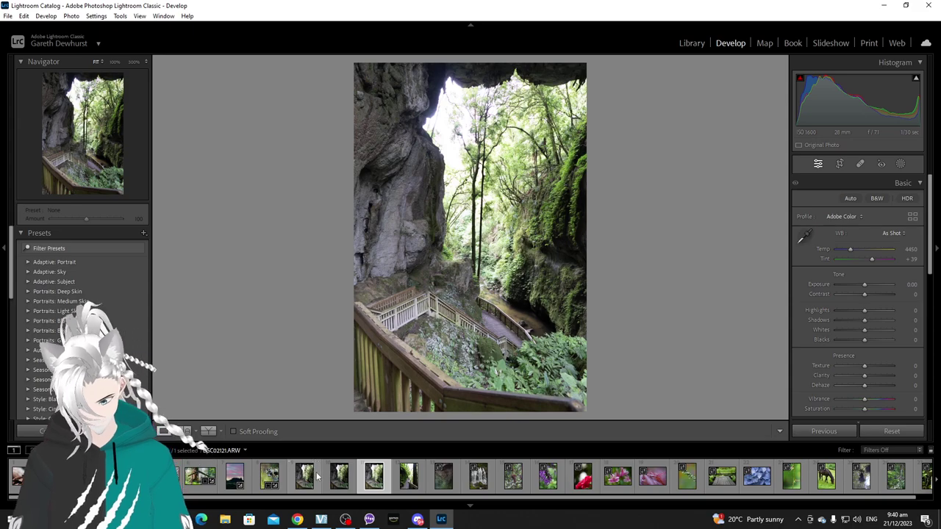
left_click(318, 477, "ctrl")
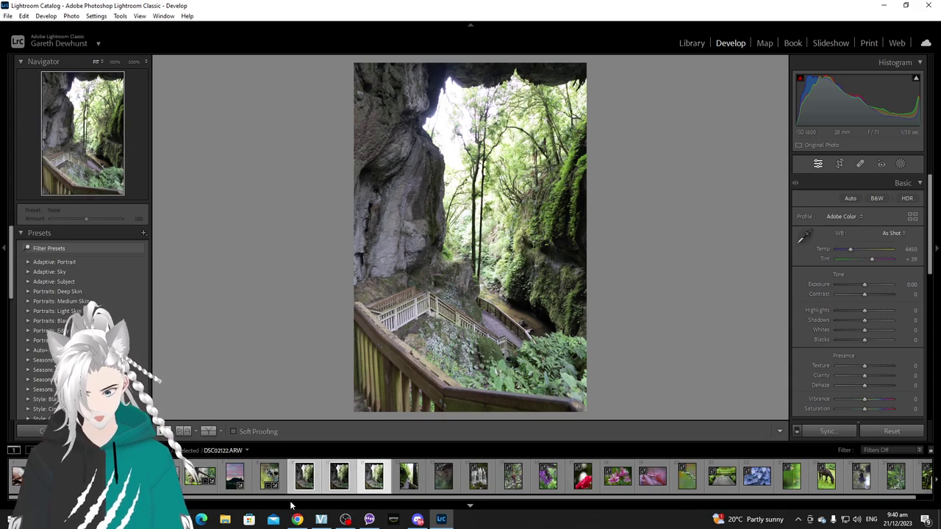
Merge the three cave photos via Photo > Photo Merge > HDR.
left_click(71, 16)
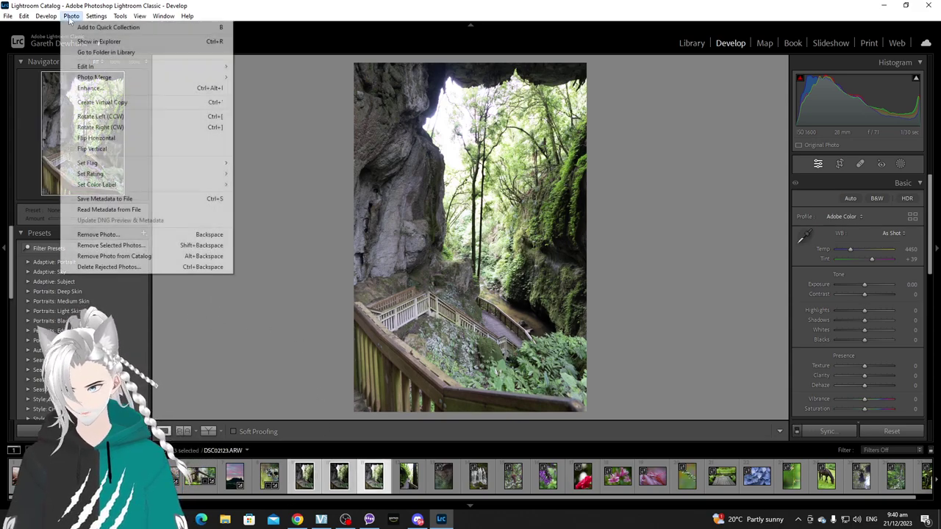
mouse_move(95, 79)
left_click(254, 77)
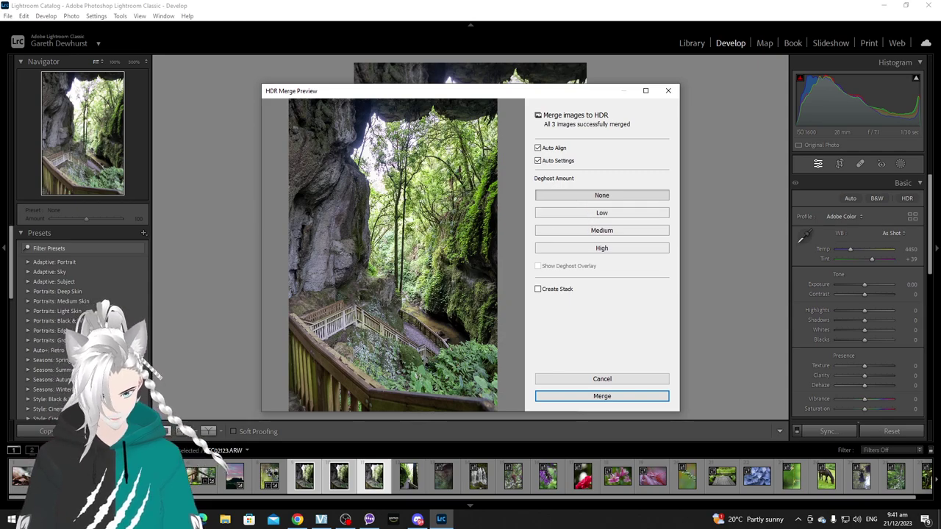
Inspect the HDR preview up close, then set Deghost Amount to Low.
left_click(390, 166)
left_click_drag(386, 180, 367, 232)
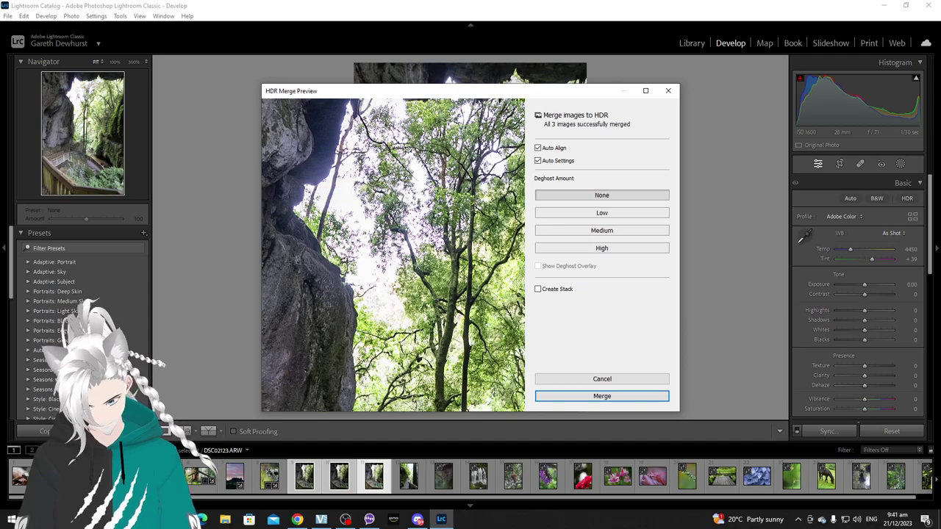
left_click_drag(390, 179, 379, 129)
left_click(400, 192)
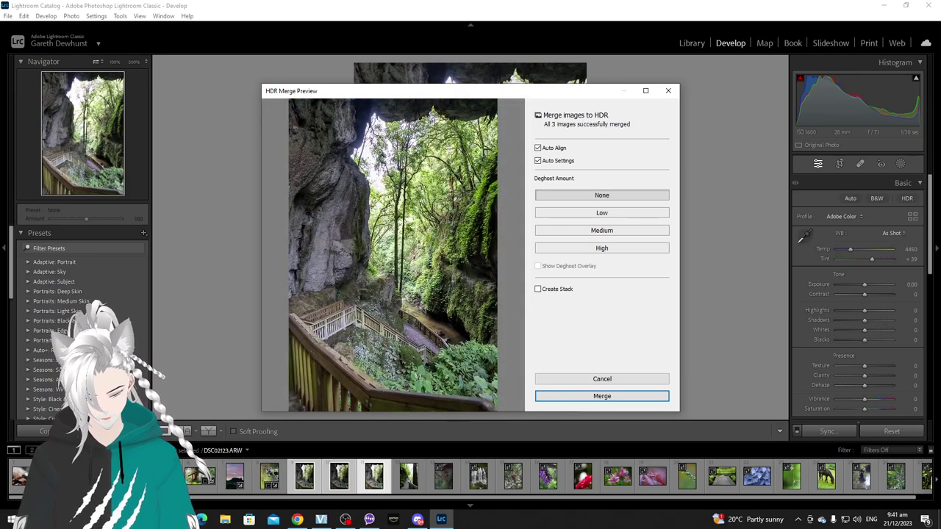
left_click(375, 154)
left_click(430, 161)
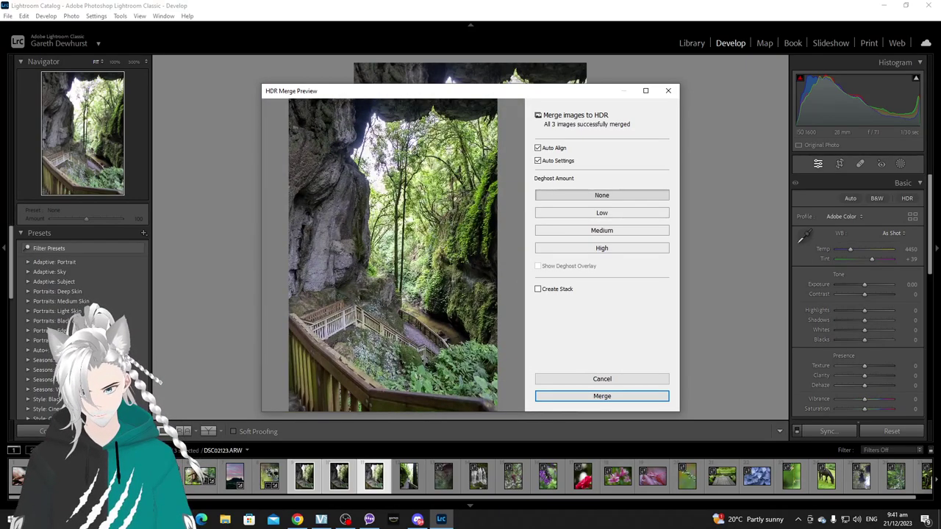
left_click(595, 214)
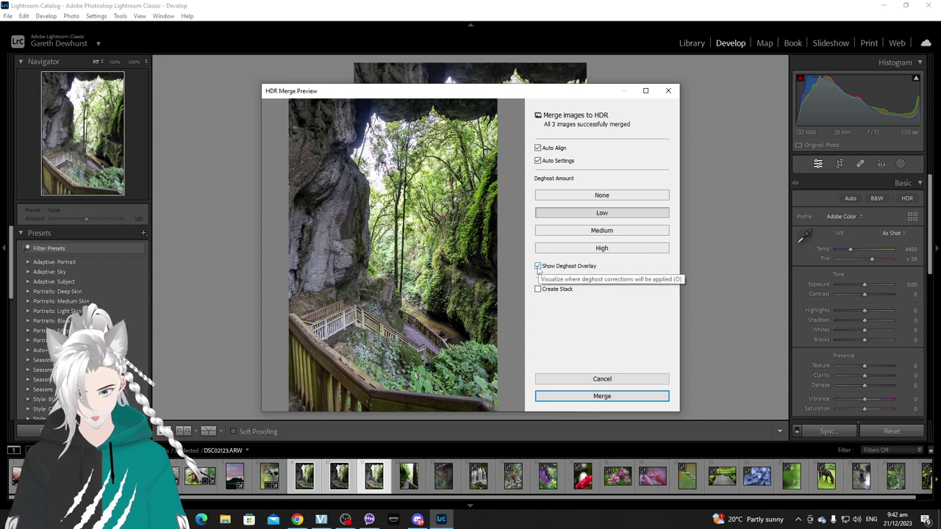
Switch deghosting to Medium, hide the overlay, check the railing, and close the dialog.
left_click(568, 234)
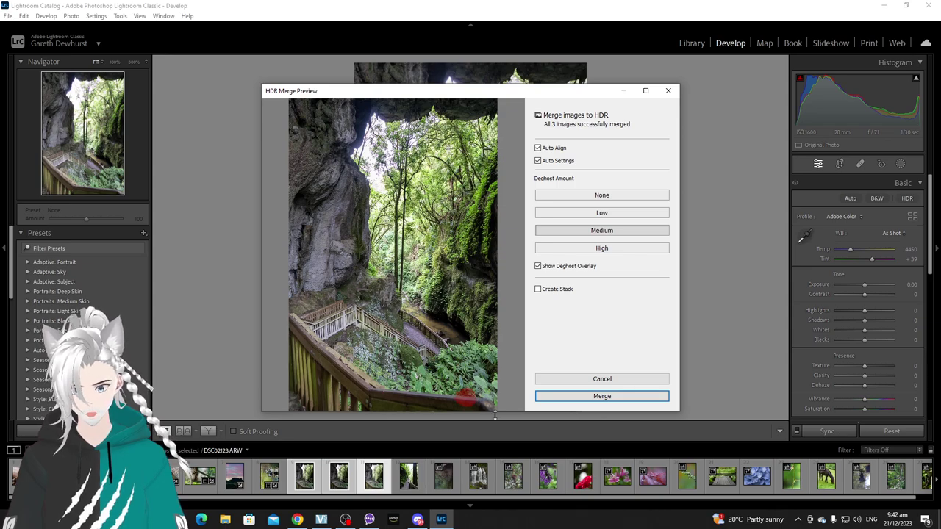
left_click_drag(459, 401, 455, 324)
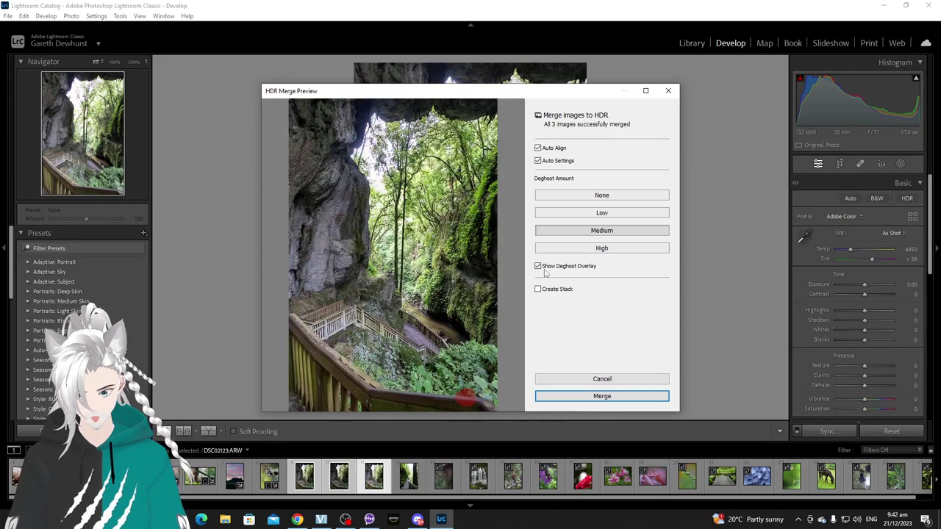
left_click(537, 265)
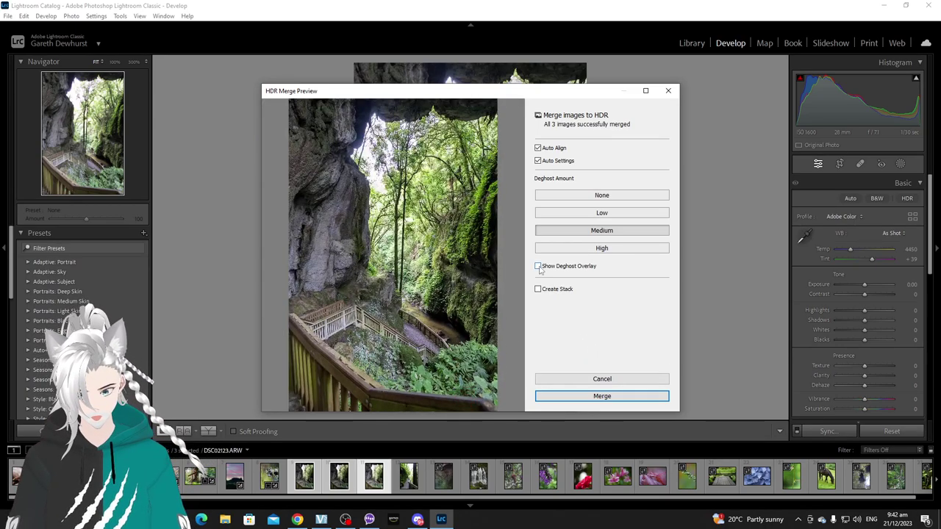
left_click(469, 397)
left_click_drag(469, 392, 460, 346)
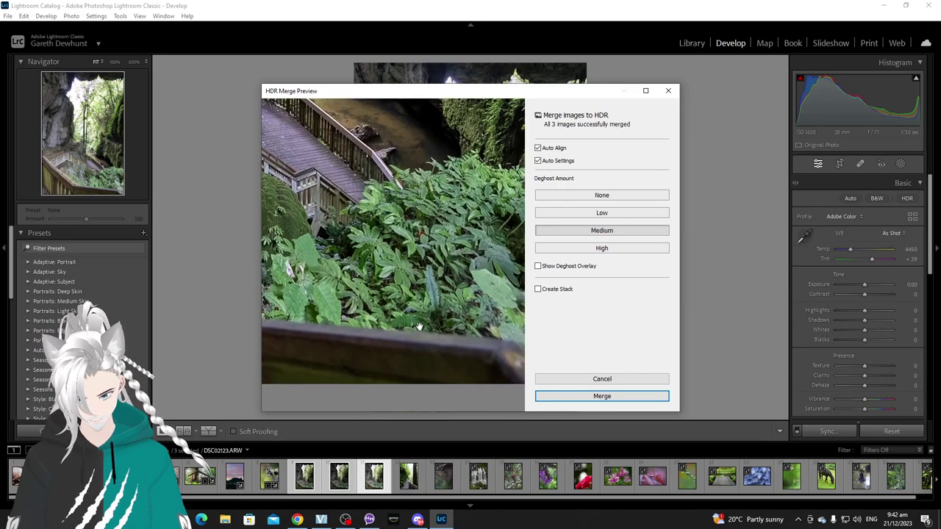
left_click(463, 348)
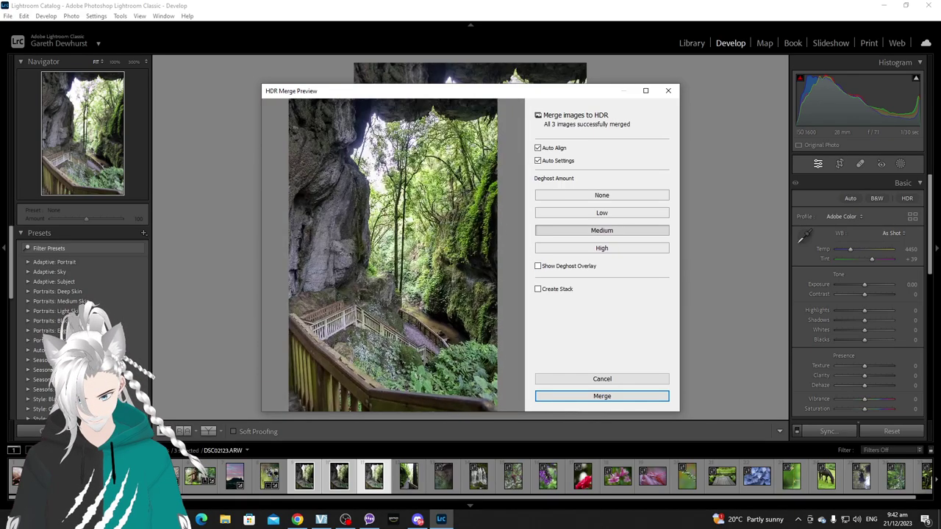
left_click(602, 396)
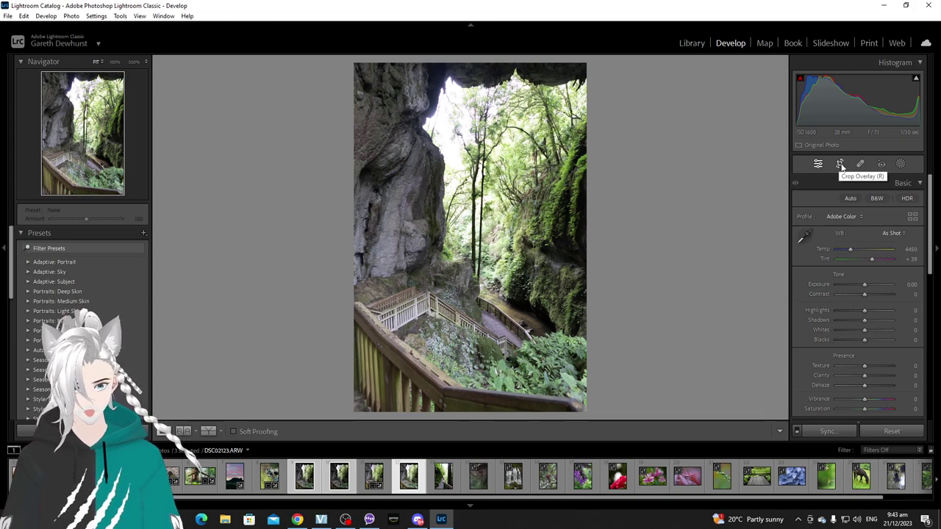
Review and commit the crop on the cave staircase photo.
left_click(840, 164)
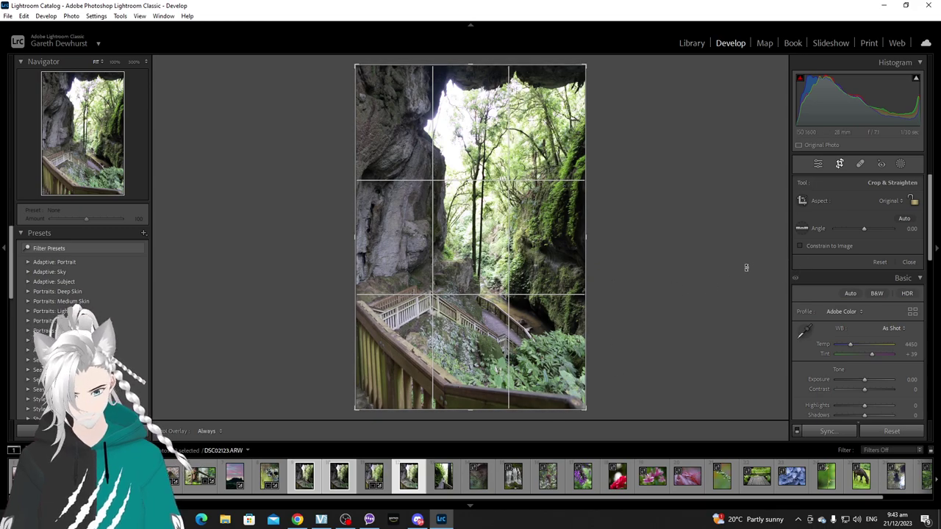
left_click(909, 262)
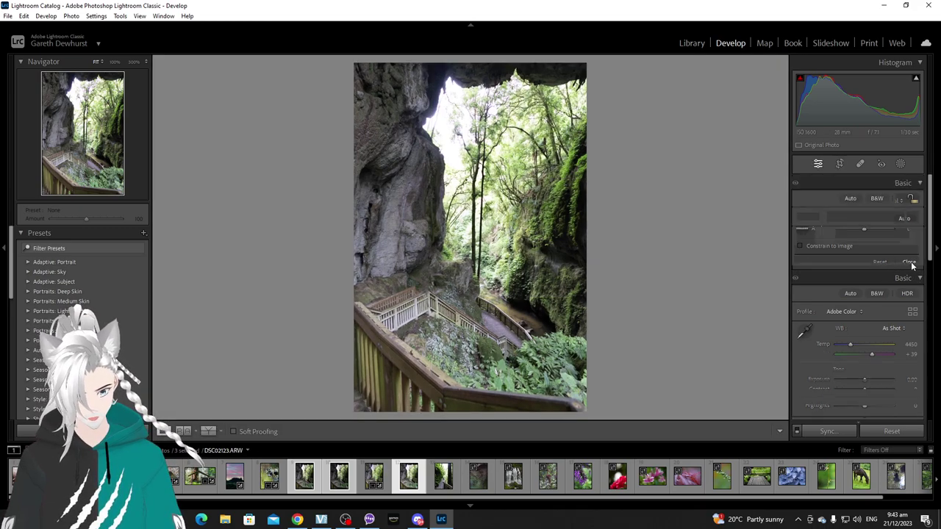
On the HDR version, set Highlights -82, Whites -67 and Dehaze +23 to tame the bright sky.
left_click(386, 479)
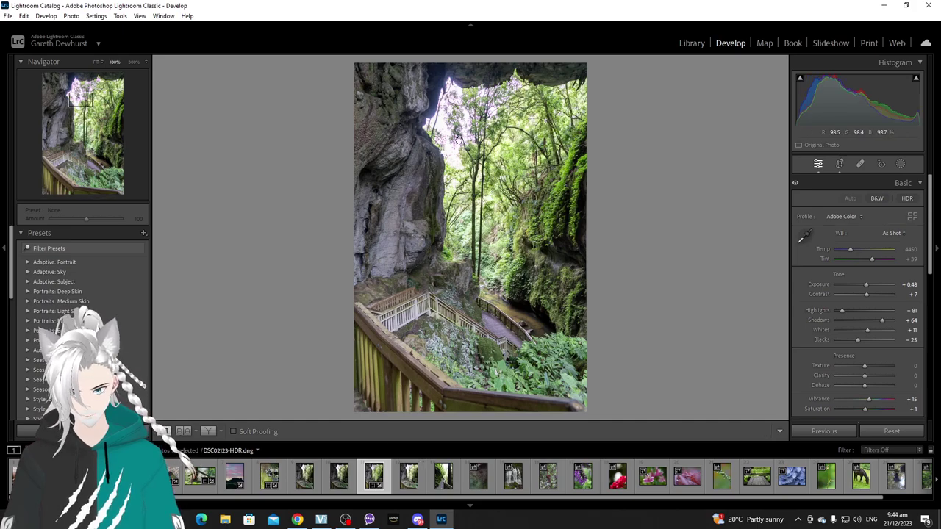
left_click(458, 137)
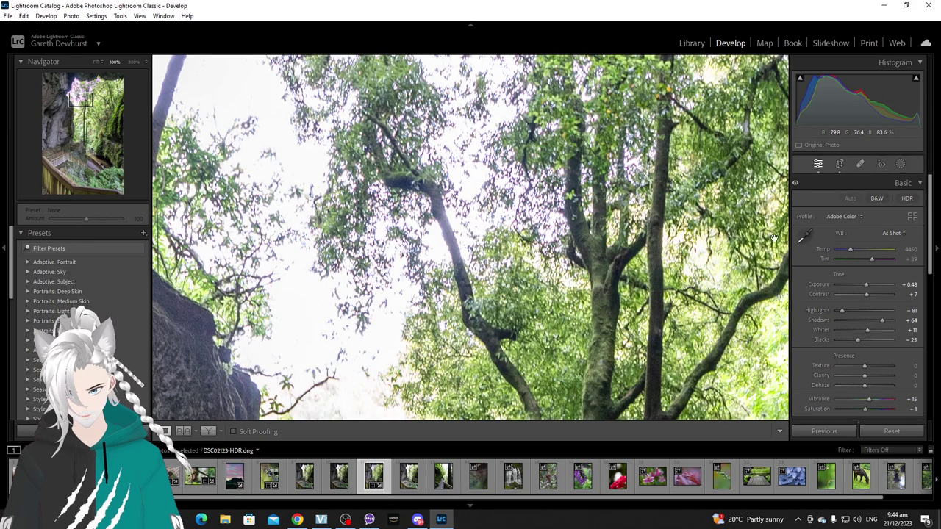
left_click_drag(842, 311, 853, 333)
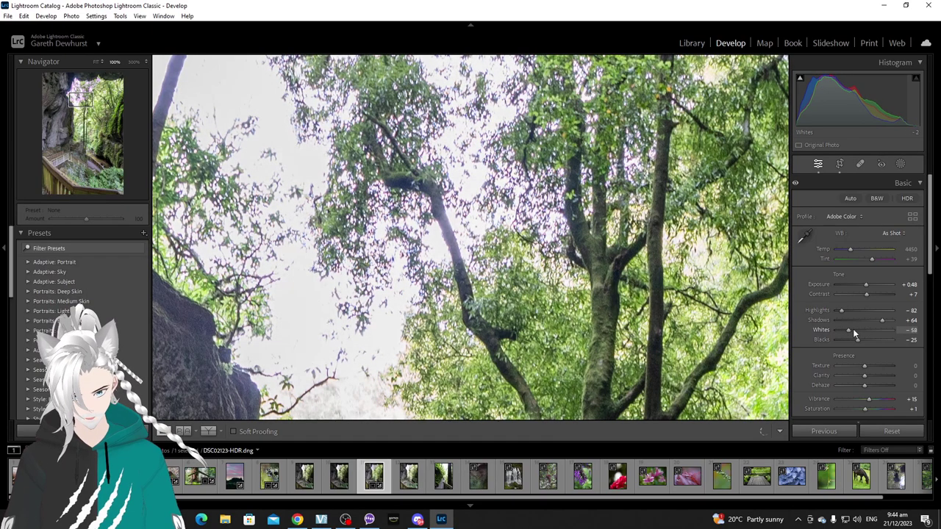
left_click(596, 194)
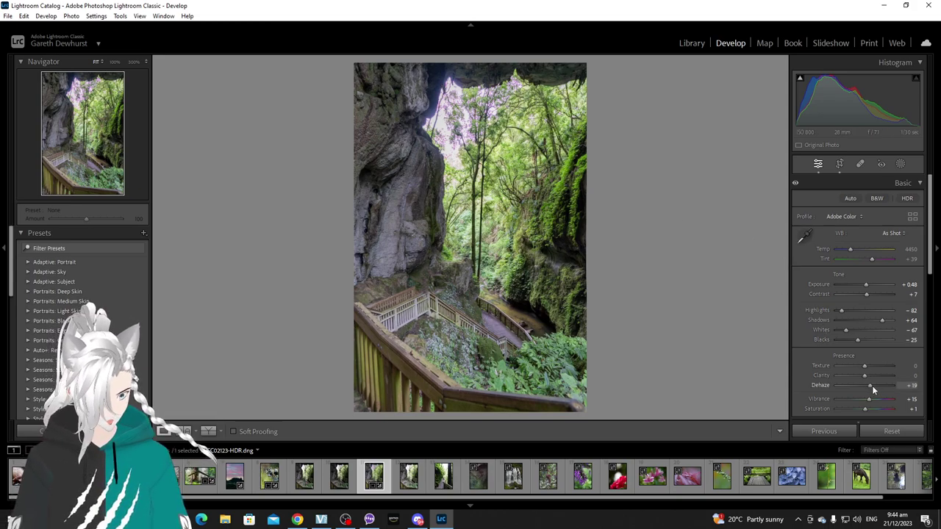
left_click_drag(871, 385, 873, 385)
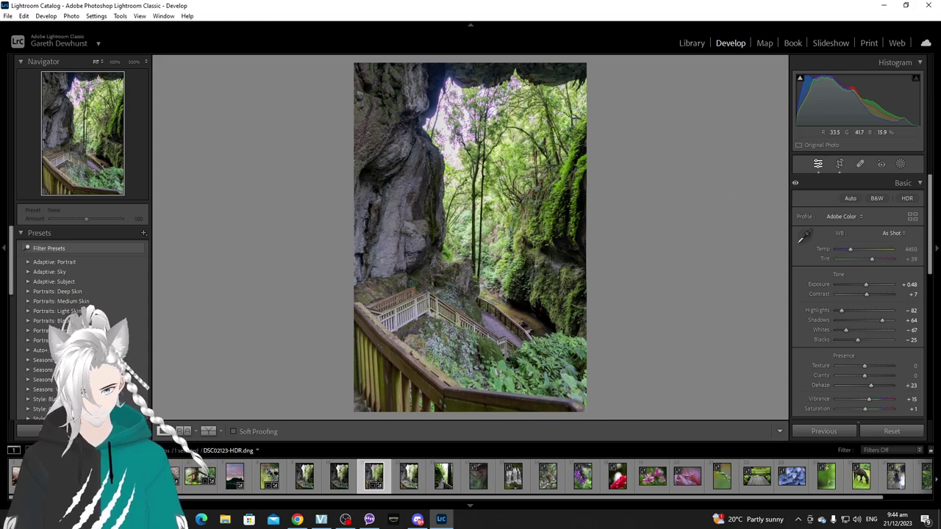
Expand the Color Grading and Color Mixer panels.
scroll(867, 272, "down", 5)
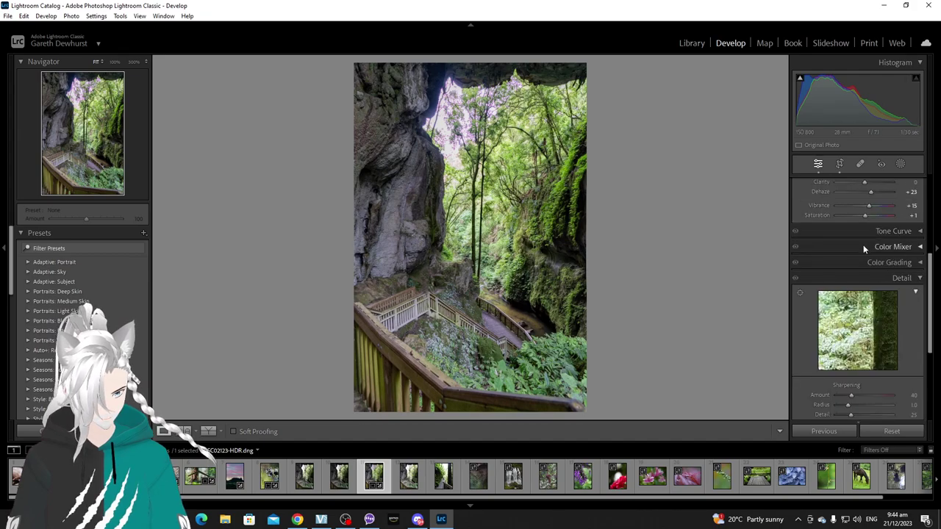
left_click(879, 262)
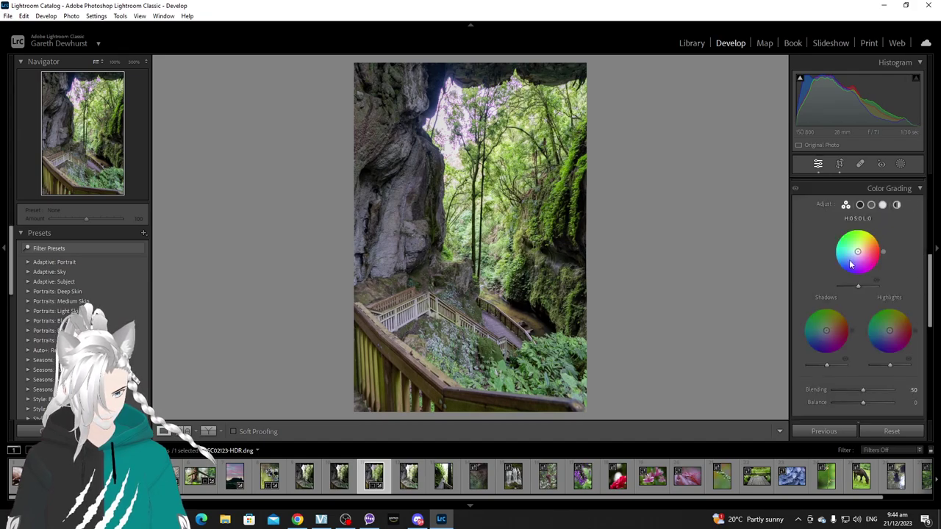
scroll(860, 291, "down", 2)
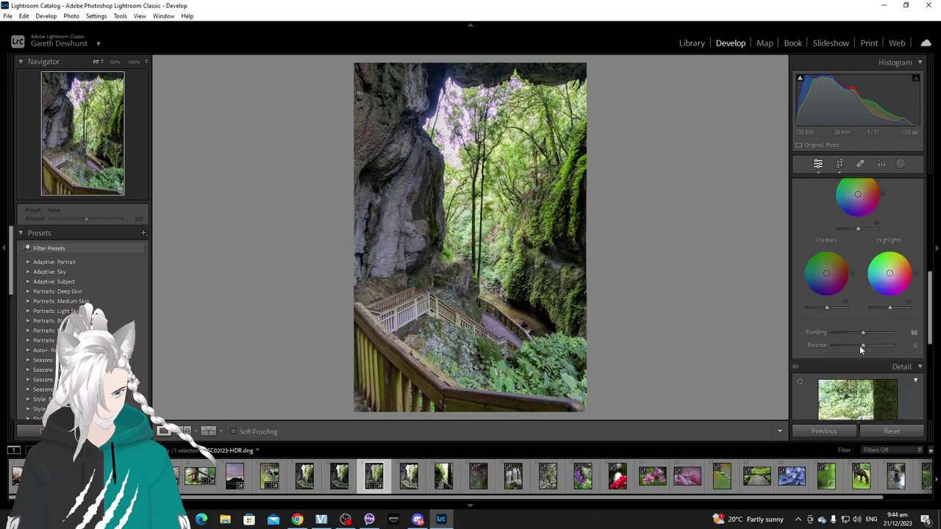
scroll(878, 335, "up", 3)
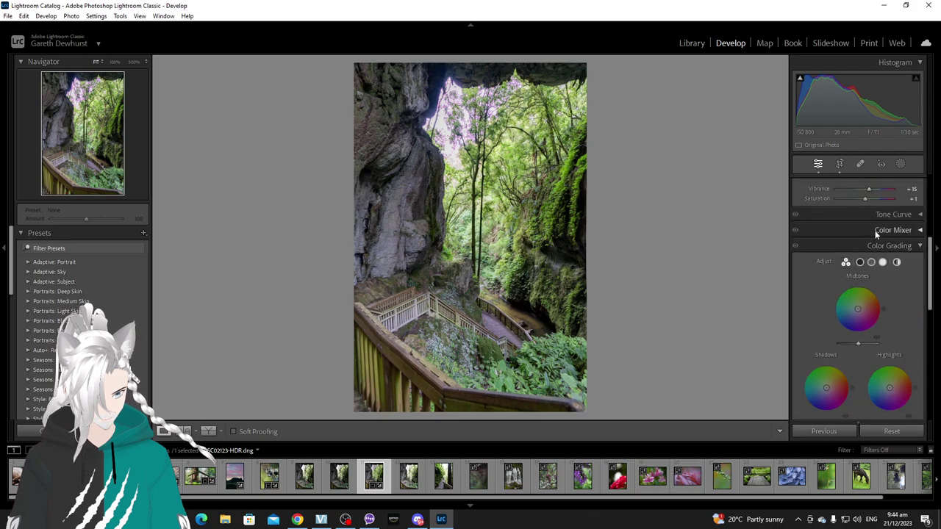
left_click(867, 231)
scroll(882, 345, "down", 5)
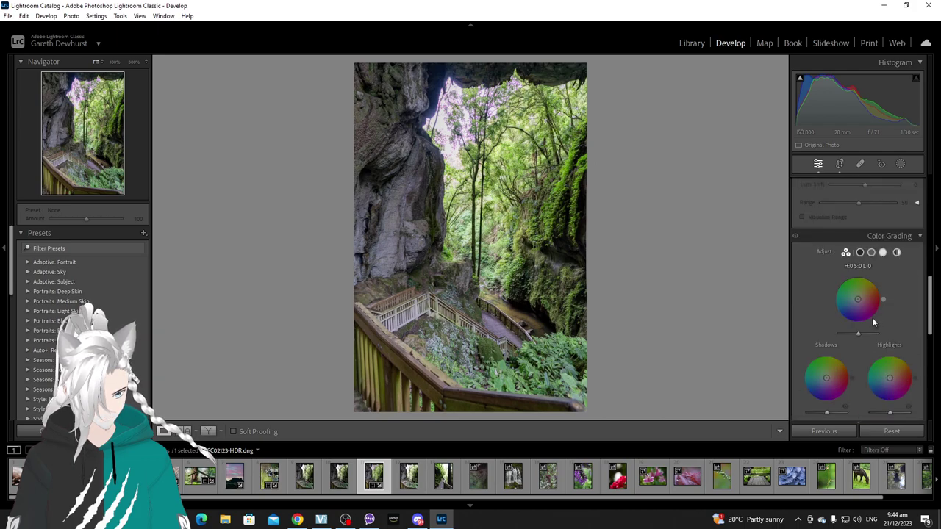
scroll(871, 324, "down", 4)
scroll(874, 327, "down", 4)
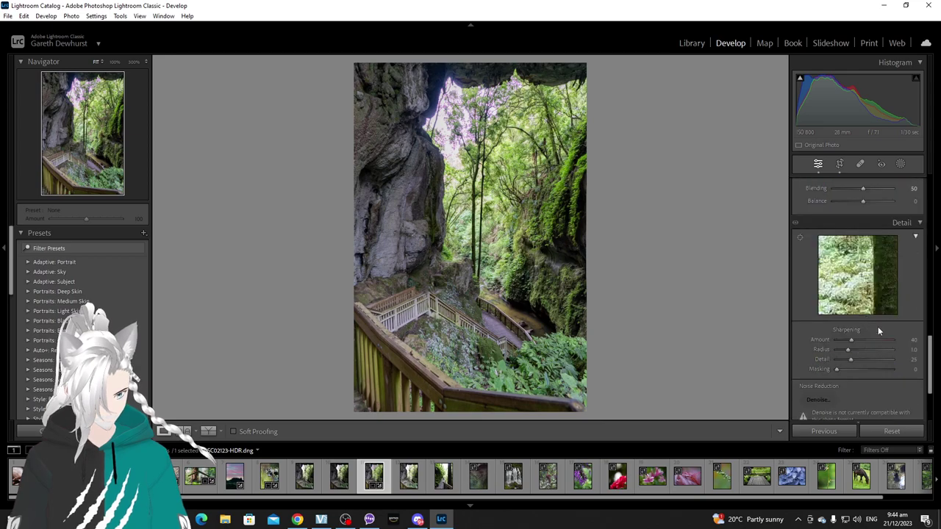
scroll(874, 323, "up", 12)
scroll(867, 307, "up", 3)
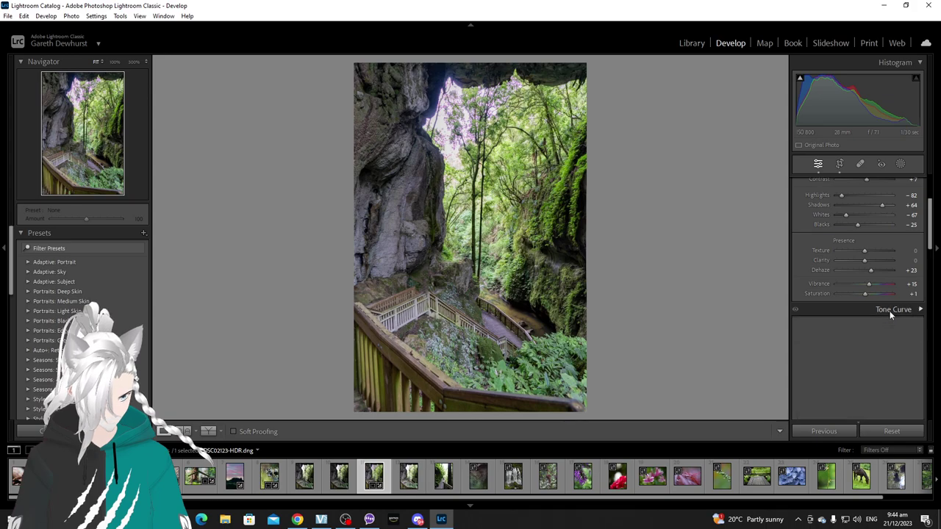
Expand the Tone Curve panel and switch the Color Mixer to its HSL Hue sliders.
left_click(893, 314)
scroll(874, 338, "down", 5)
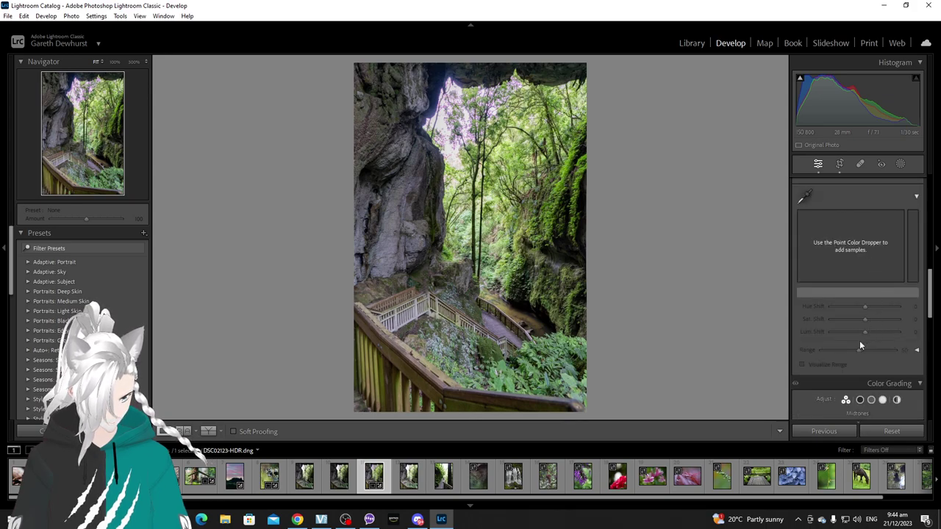
scroll(847, 334, "down", 2)
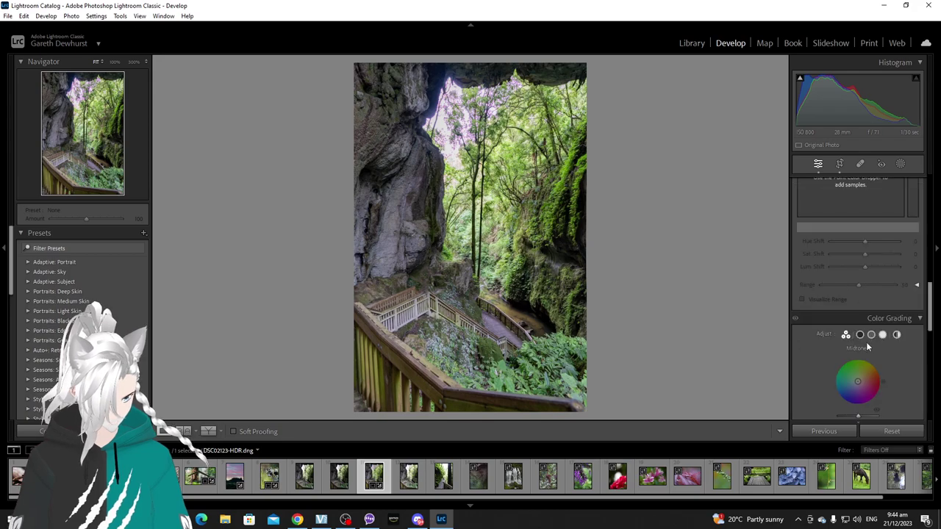
scroll(867, 347, "down", 8)
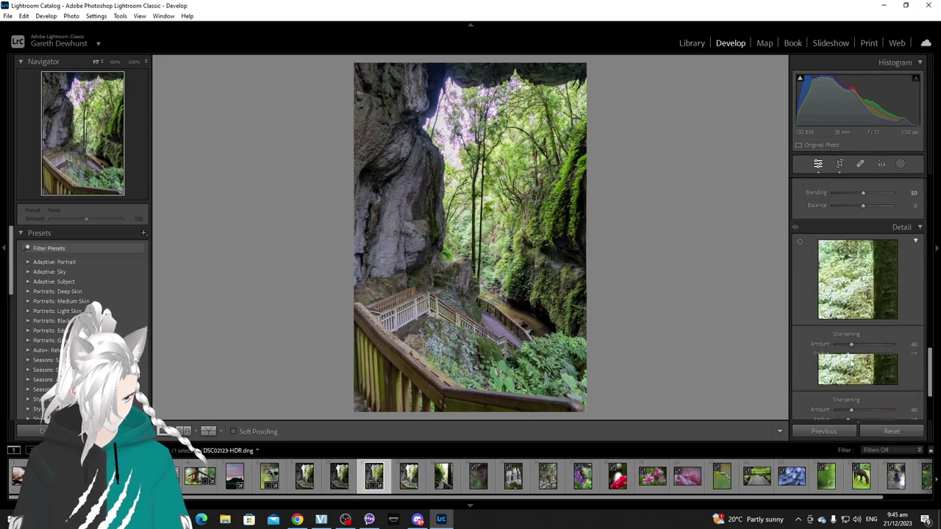
scroll(864, 368, "down", 3)
scroll(845, 337, "down", 2)
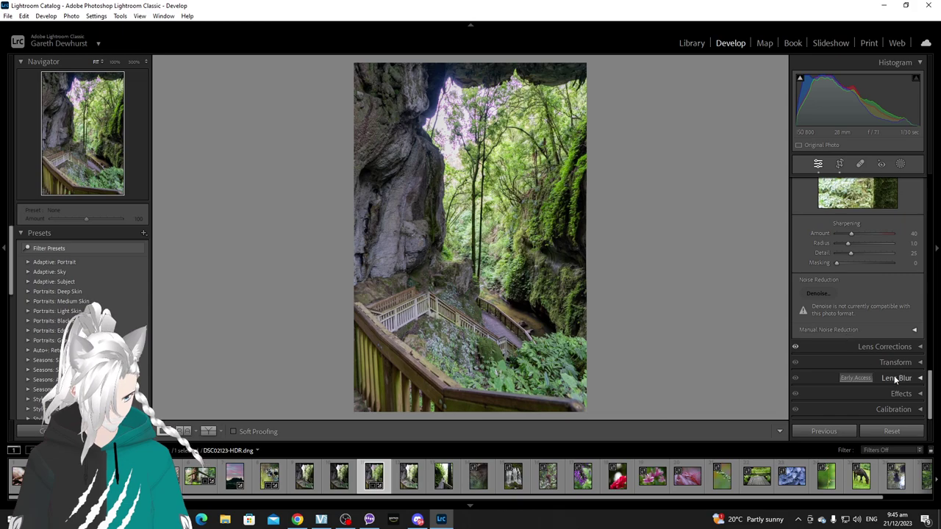
scroll(881, 375, "up", 8)
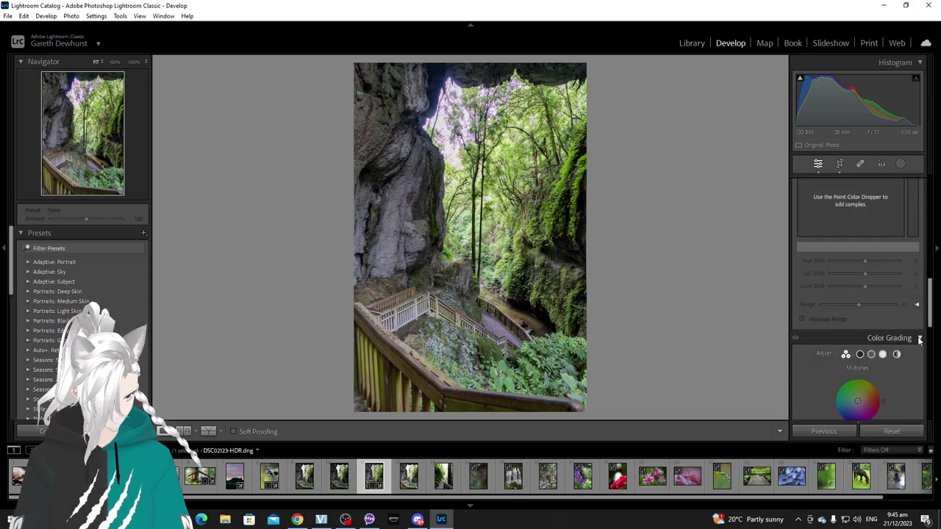
scroll(849, 343, "up", 8)
left_click(840, 326)
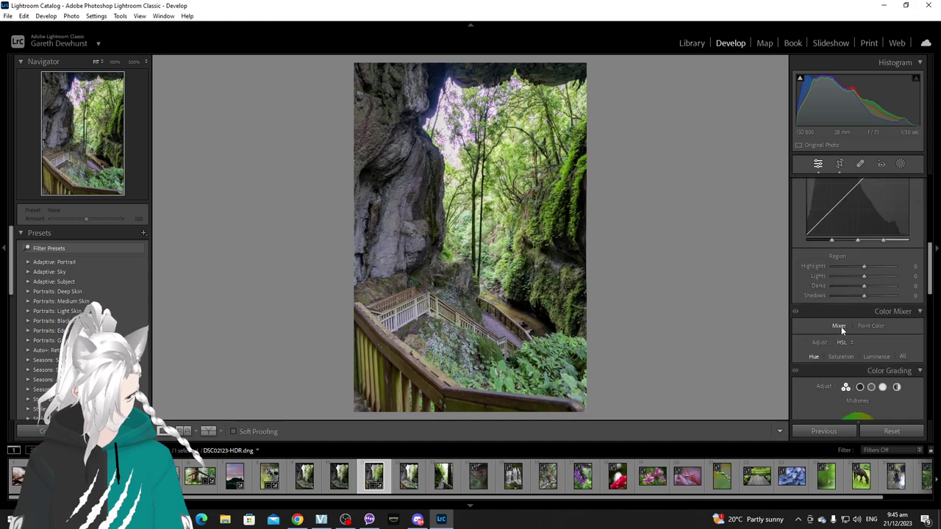
scroll(845, 328, "down", 3)
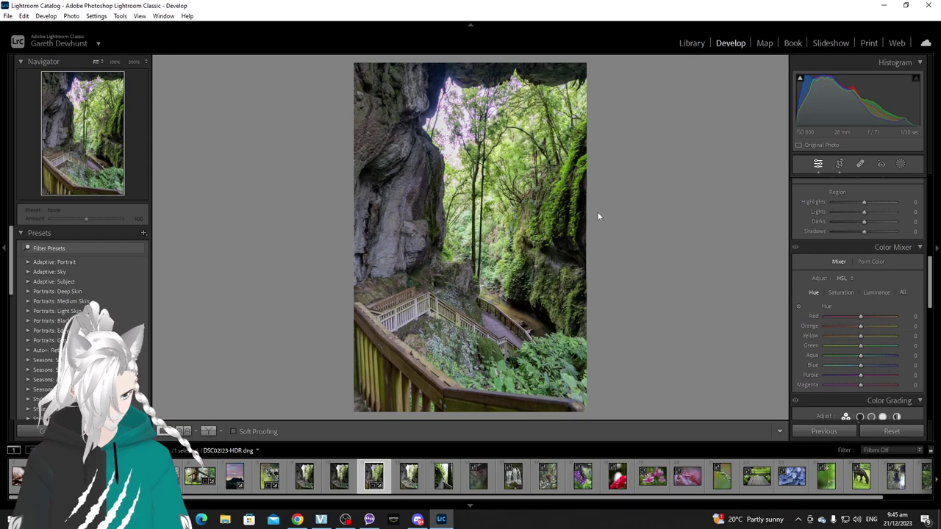
Lower HSL saturation for Purple to -47 and Magenta to -48, muting the sky's purple tint.
left_click(474, 136)
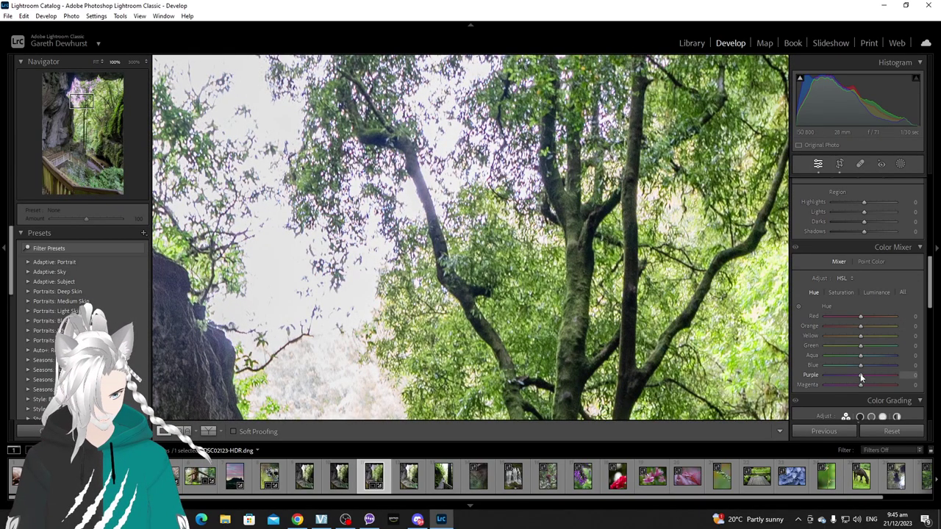
left_click(840, 293)
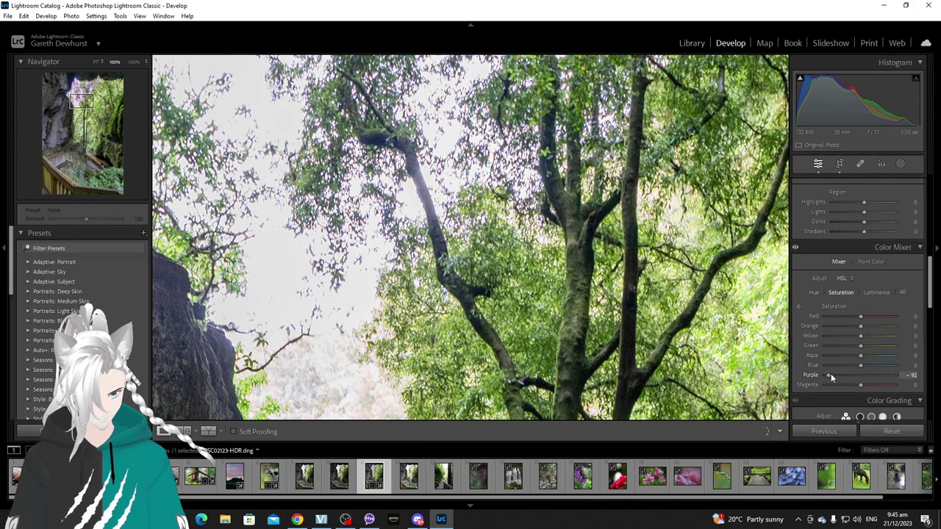
mouse_move(834, 376)
left_mouse_down()
mouse_move(846, 375)
mouse_move(839, 385)
left_mouse_up()
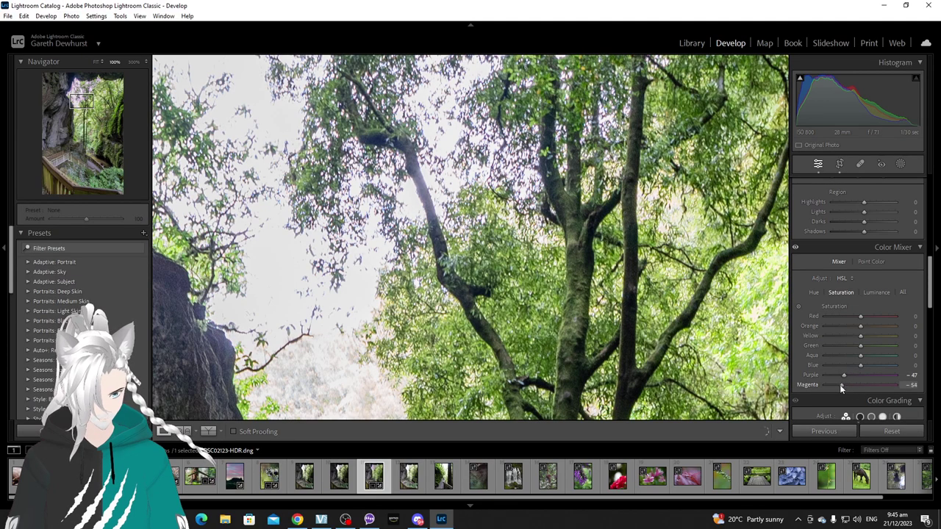
left_click(452, 171)
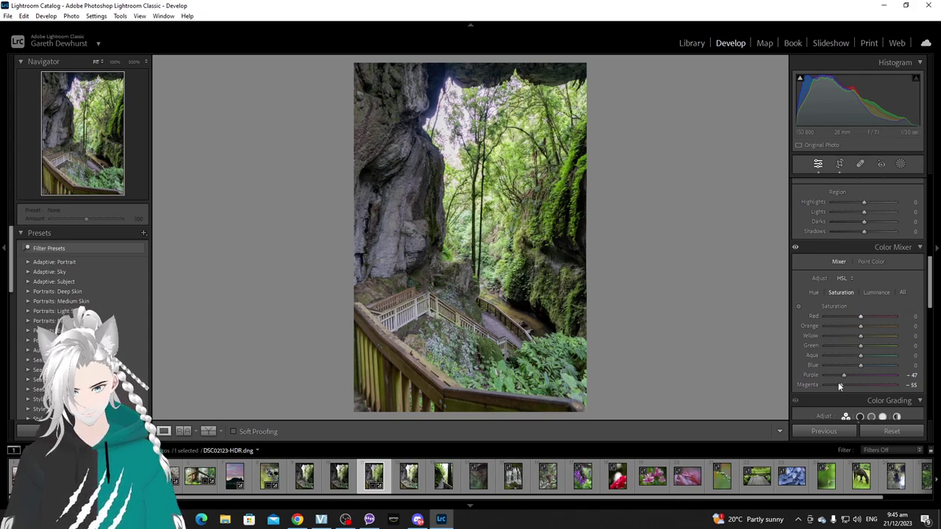
scroll(843, 384, "up", 4)
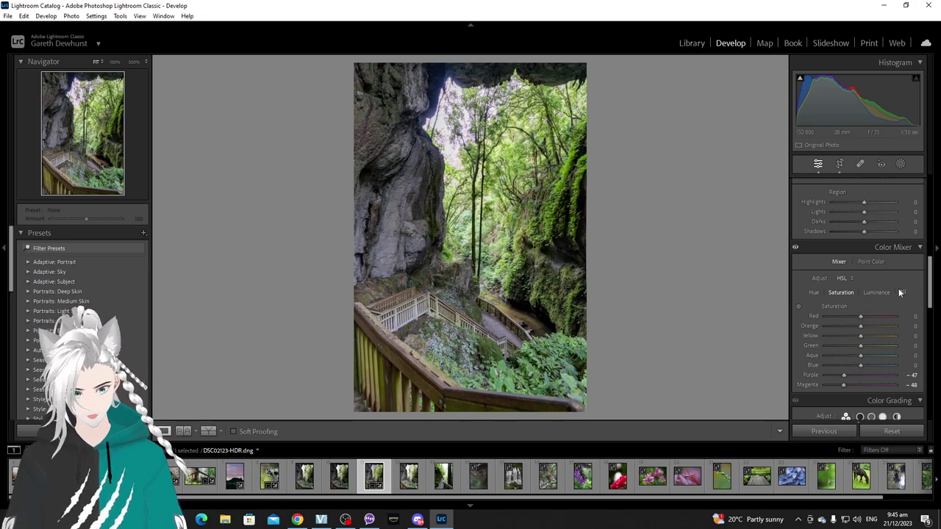
left_click_drag(929, 280, 891, 227)
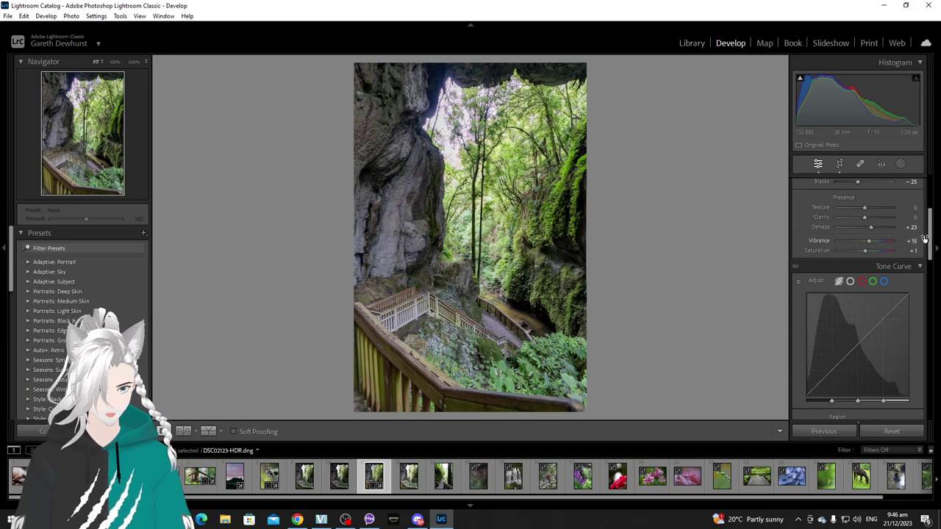
Set Texture to +25, Whites to -76 and Highlights to -79 in the Basic panel.
left_click_drag(931, 236, 931, 206)
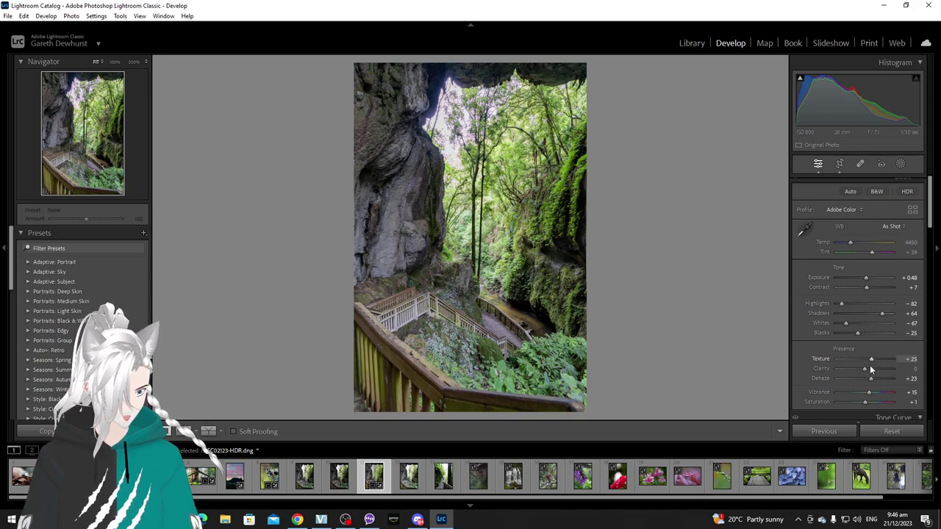
left_click_drag(870, 358, 871, 358)
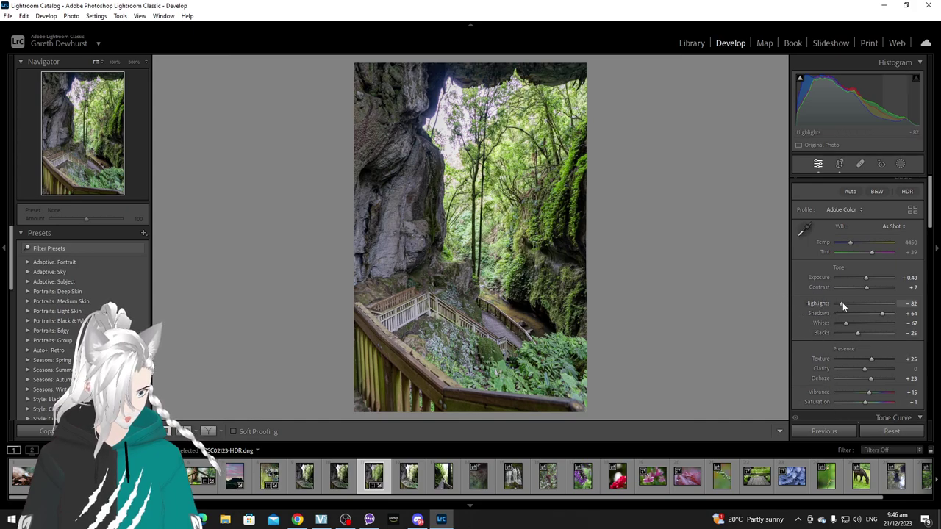
left_click_drag(842, 302, 830, 303)
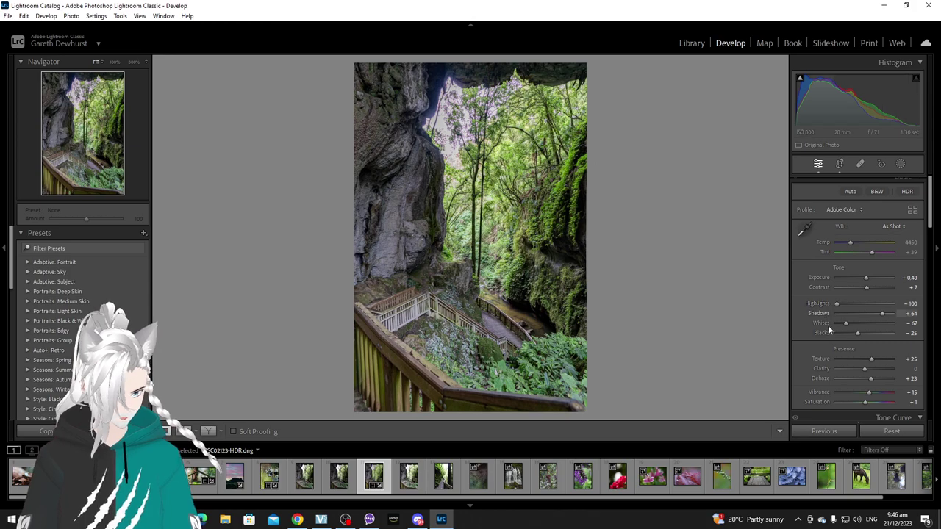
mouse_move(848, 323)
left_mouse_down()
mouse_move(822, 329)
mouse_move(846, 324)
mouse_move(842, 303)
mouse_move(842, 322)
left_mouse_up()
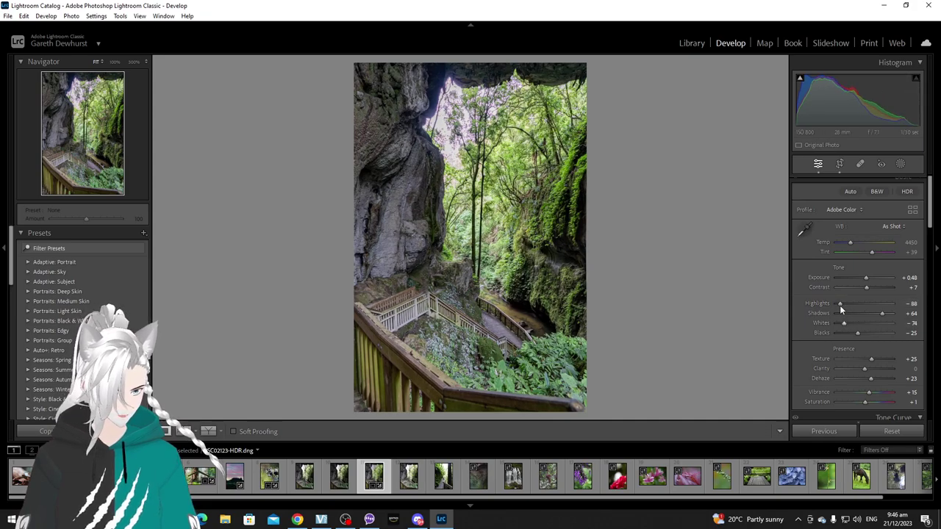
left_click_drag(840, 304, 846, 309)
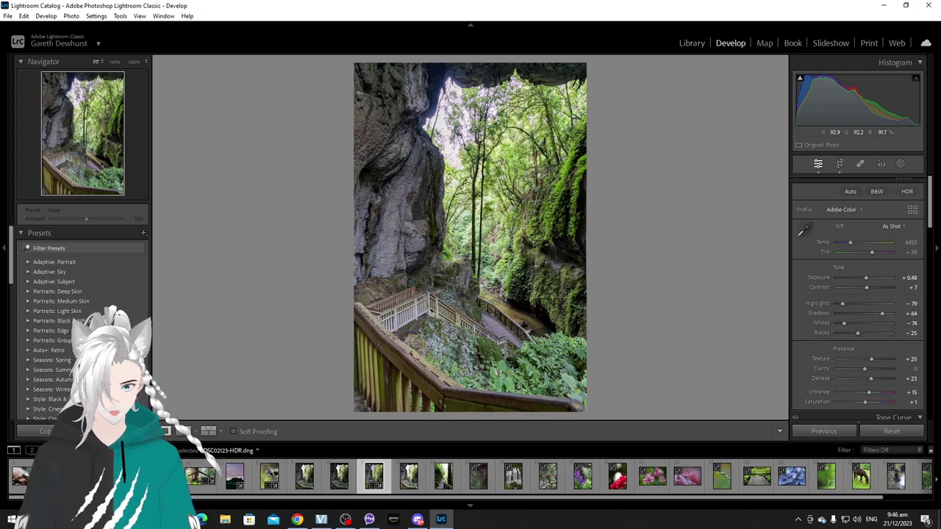
Inspect the tree canopy and rock overhang at 100%, then return to the full view.
left_click(446, 101)
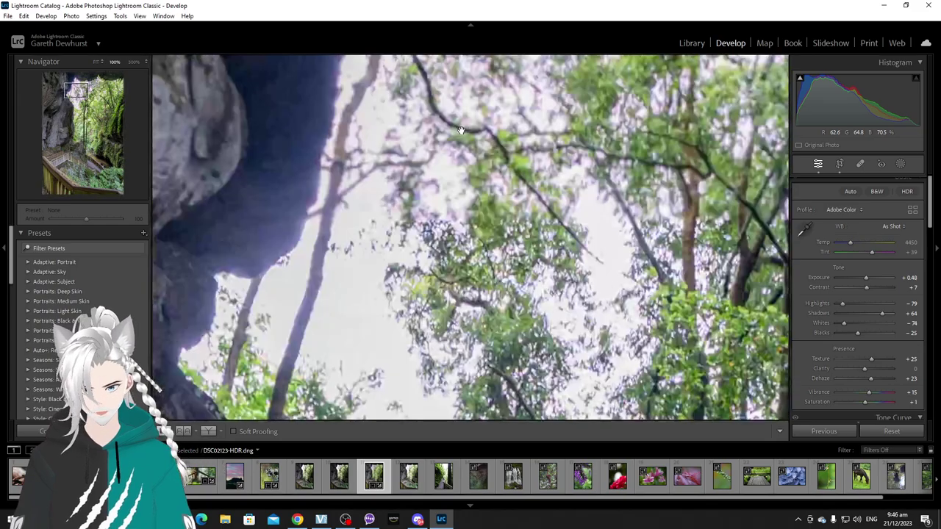
left_click_drag(471, 147, 477, 184)
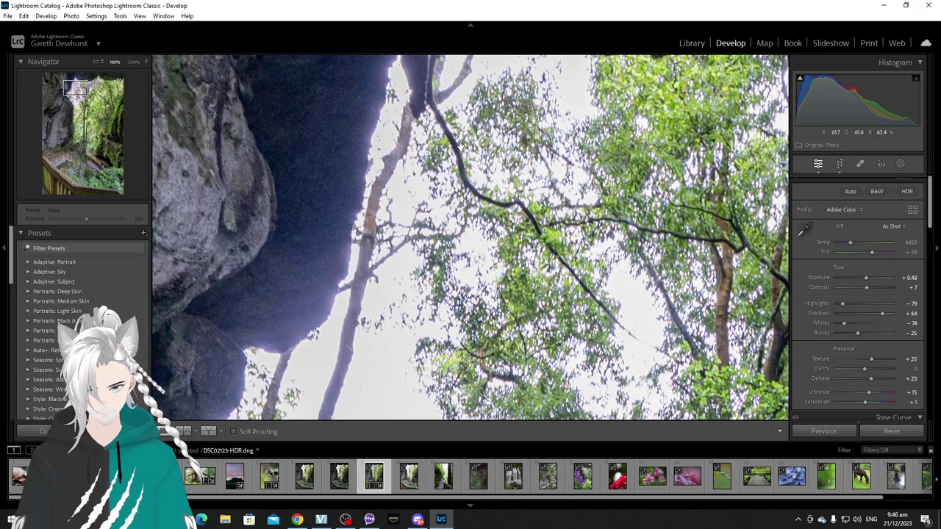
left_click_drag(460, 147, 464, 204)
left_click_drag(411, 158, 434, 181)
left_click_drag(378, 174, 433, 242)
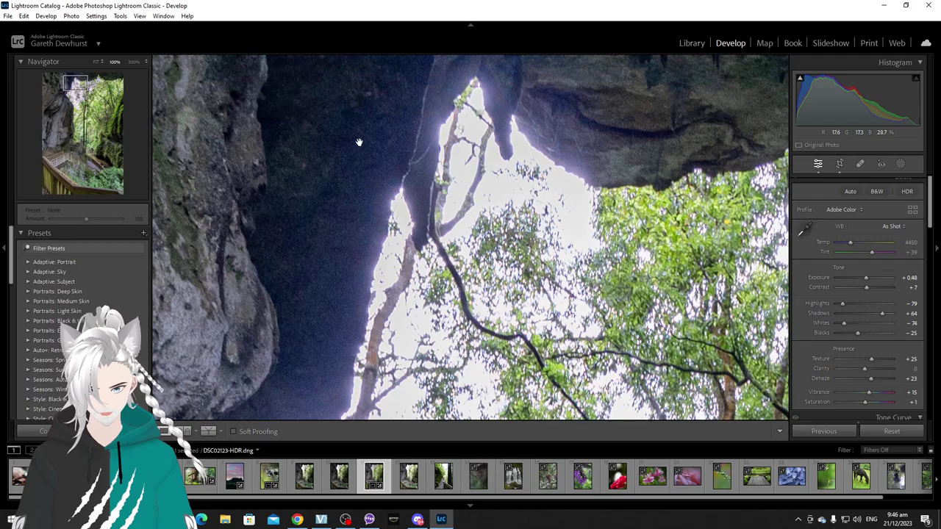
left_click_drag(359, 143, 399, 255)
left_click(440, 266)
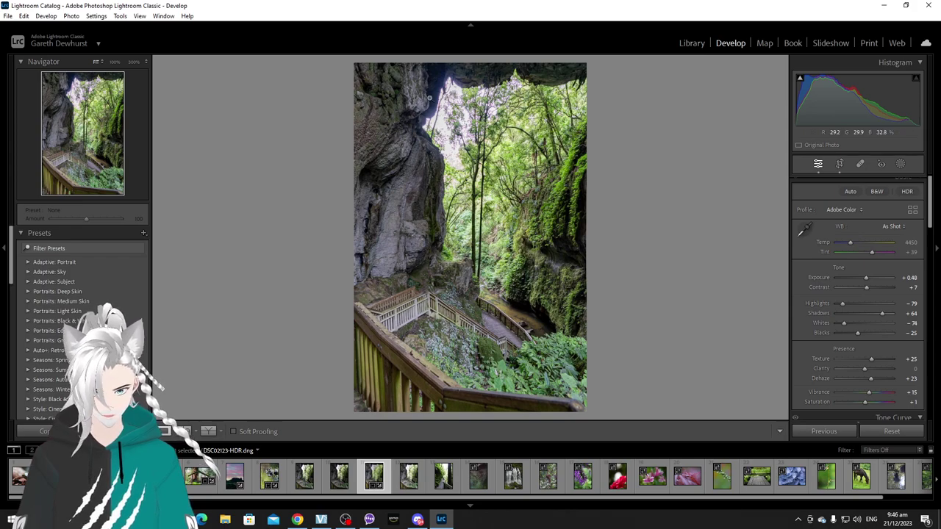
Add a linear gradient mask from the top edge with Highlights -44 and Whites -50.
left_click(901, 166)
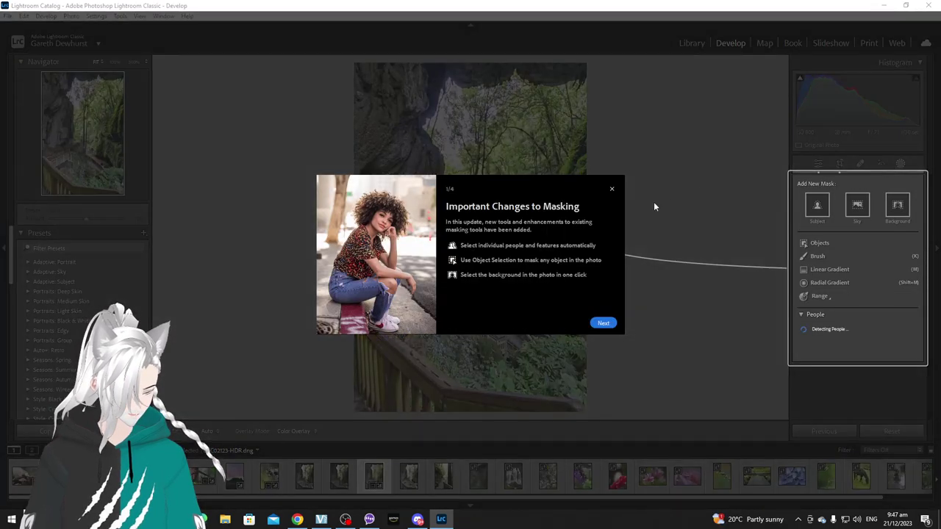
left_click(612, 190)
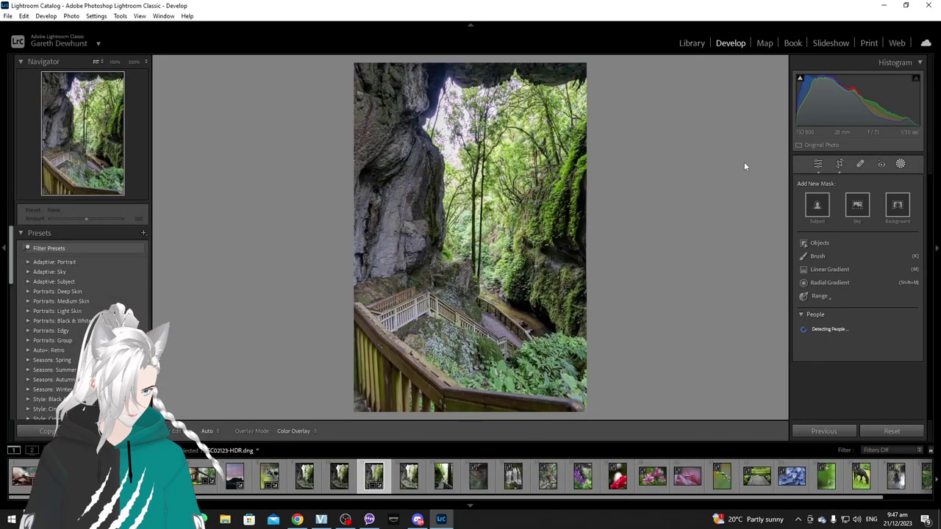
left_click(831, 269)
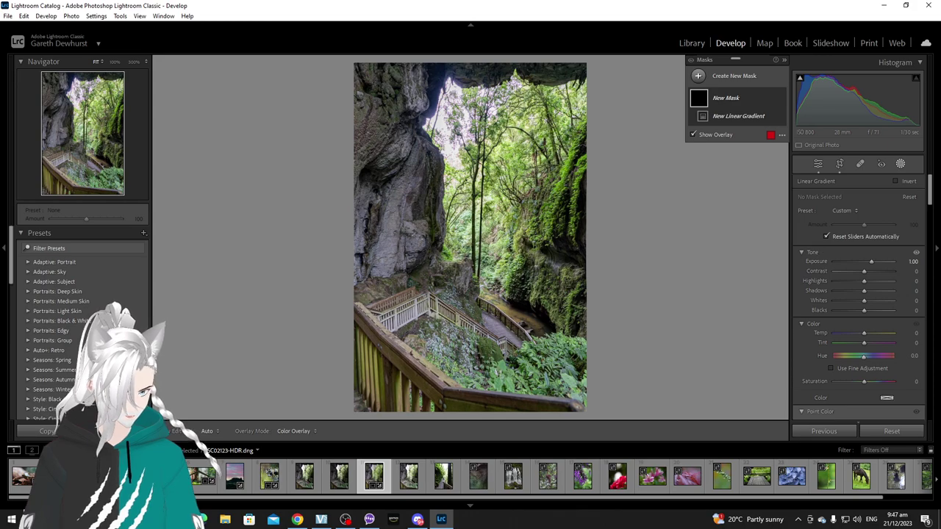
left_click_drag(470, 68, 470, 183)
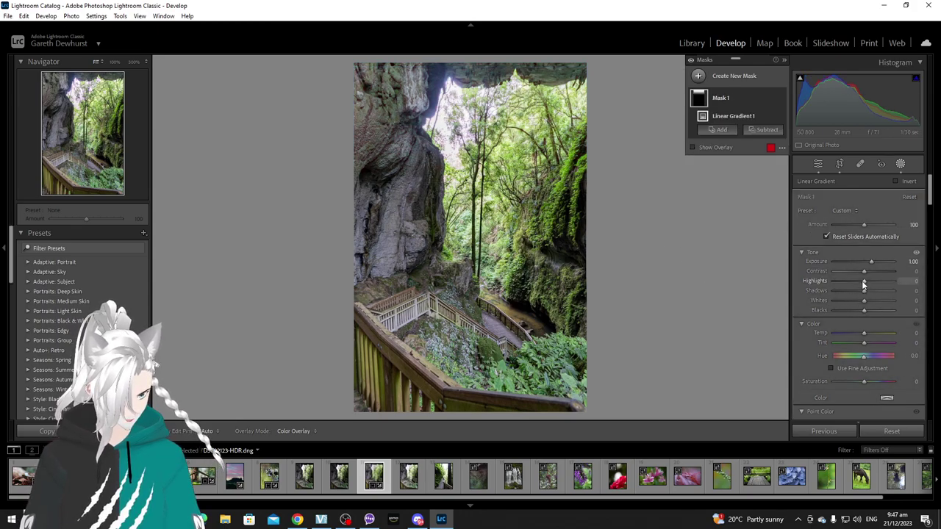
left_click_drag(863, 281, 848, 300)
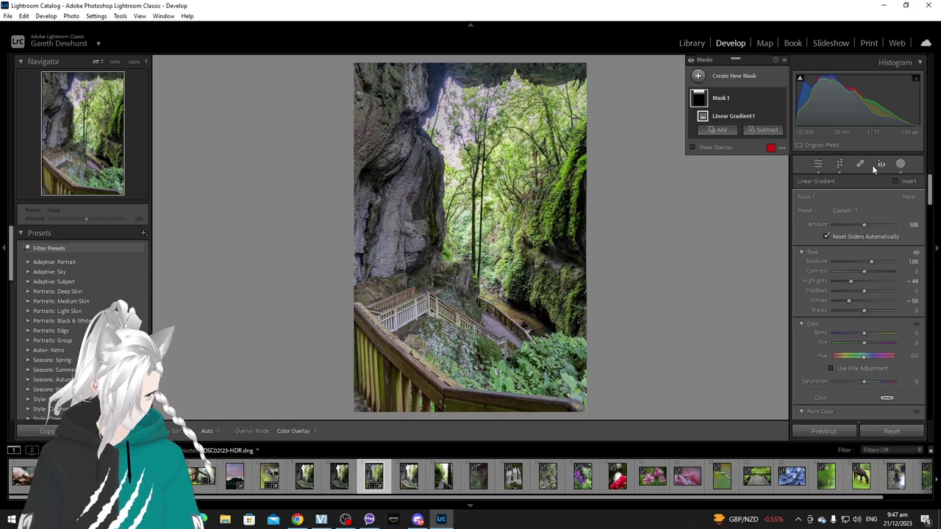
left_click(817, 164)
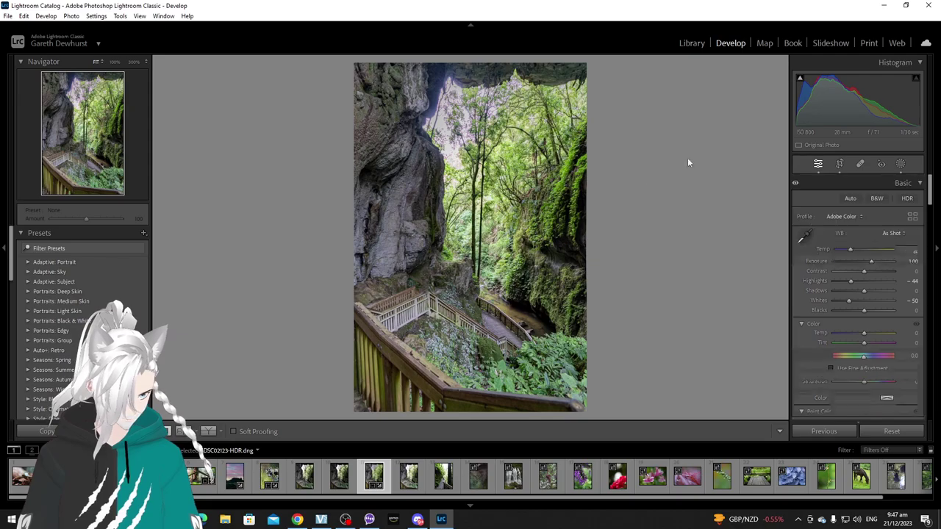
left_click(463, 125)
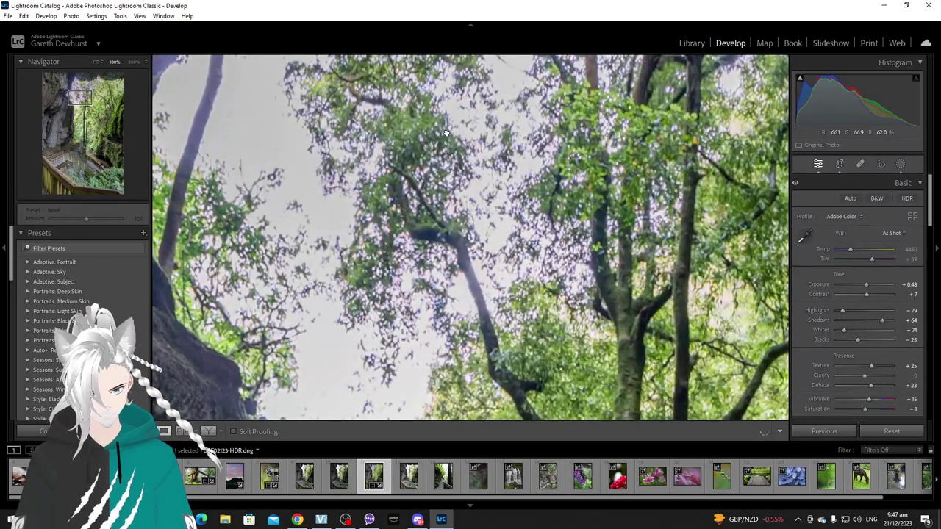
left_click_drag(463, 125, 491, 178)
left_click_drag(411, 139, 500, 235)
left_click_drag(382, 147, 441, 213)
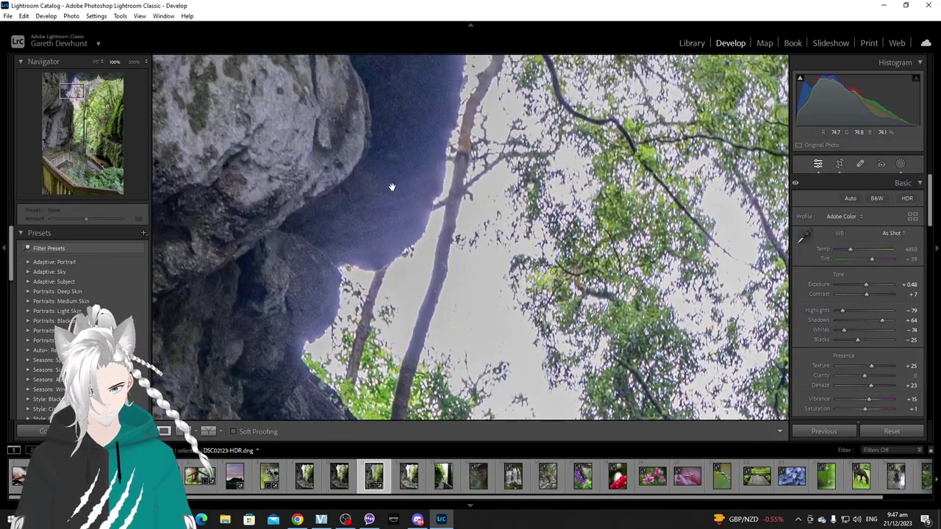
left_click_drag(390, 187, 407, 211)
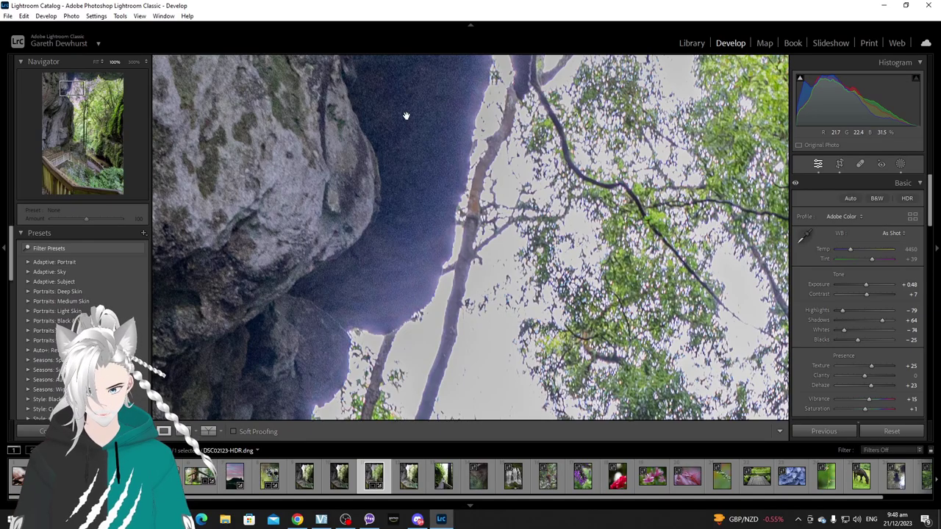
left_click_drag(405, 116, 411, 271)
left_click_drag(481, 163, 457, 185)
left_click(444, 183)
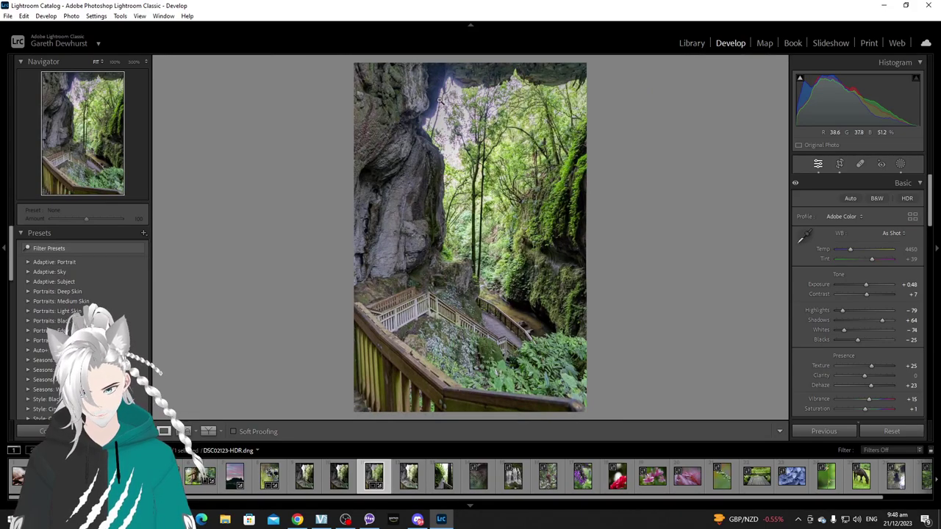
Delete Mask 1 from the photo and return to the basic adjustments.
left_click(900, 164)
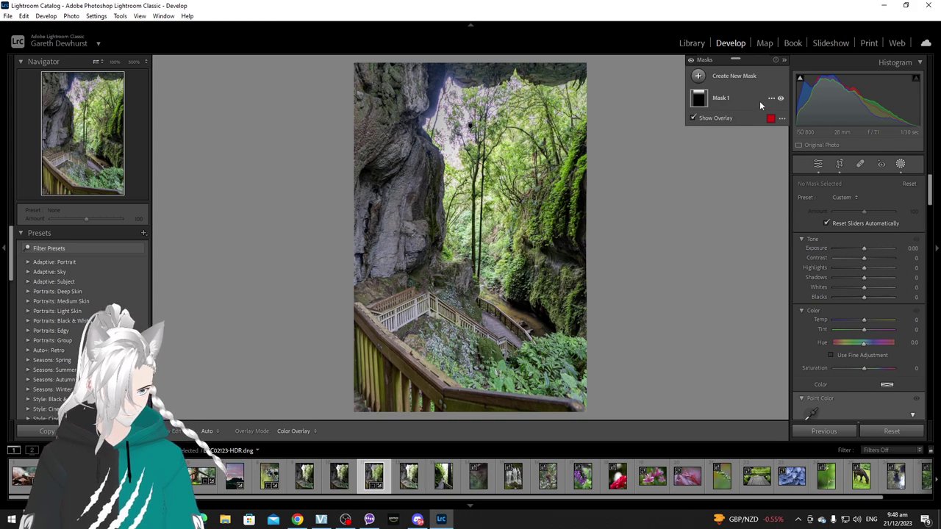
left_click(701, 98)
right_click(703, 100)
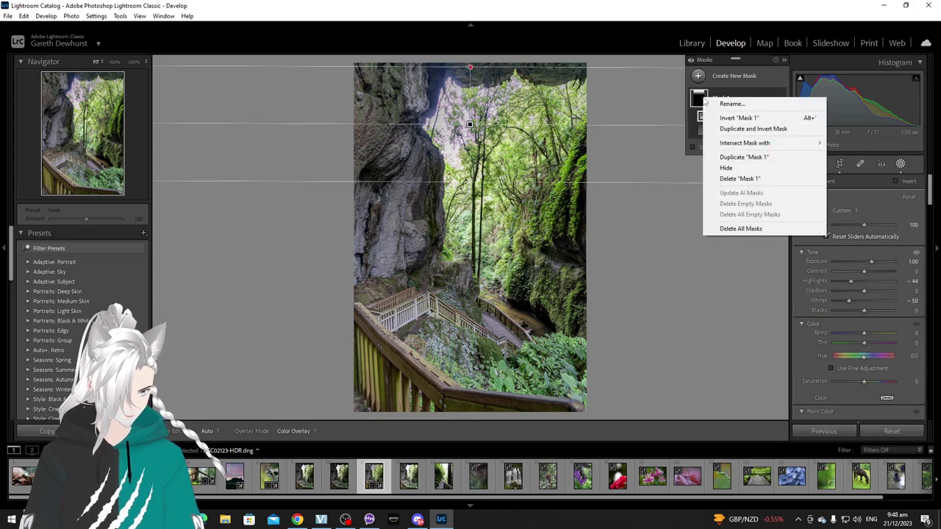
left_click(742, 179)
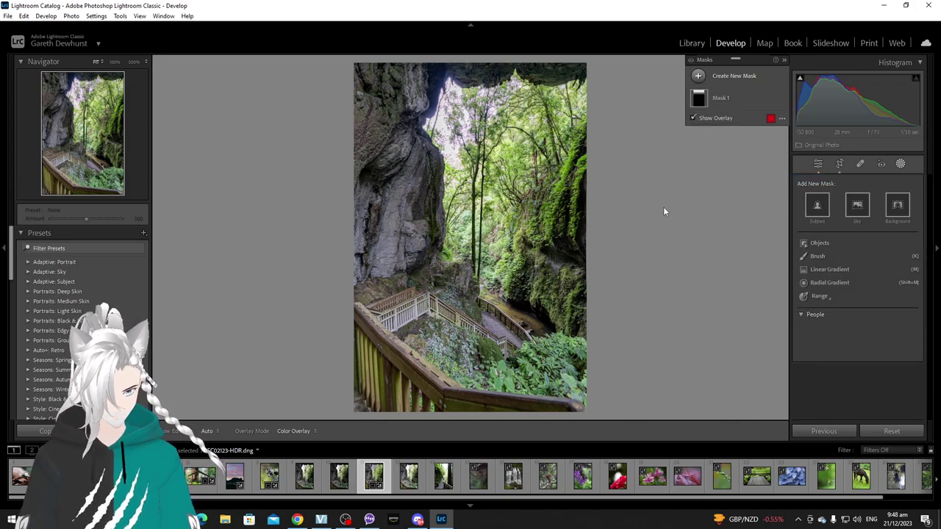
left_click(817, 164)
Inspect the rock overhang, trees and sky at 100%, then return to the full view.
left_click(446, 142)
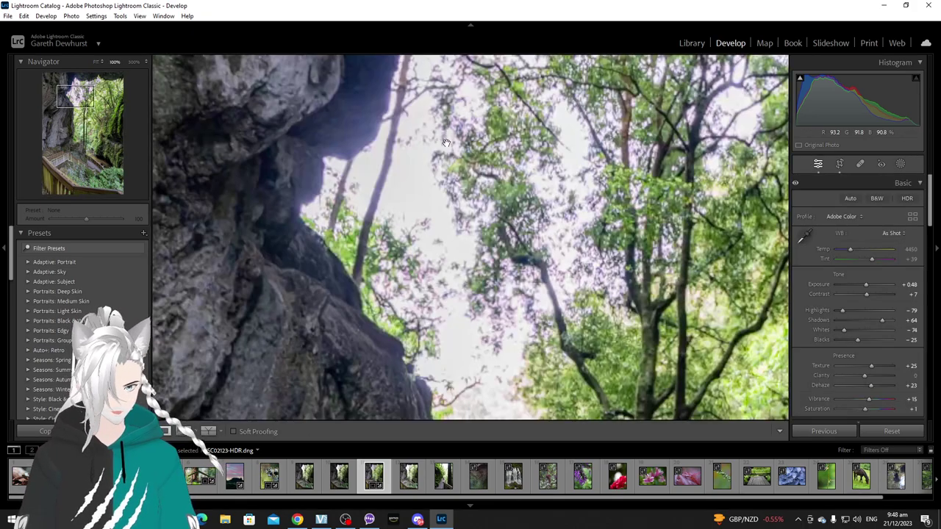
mouse_move(446, 142)
left_mouse_down()
mouse_move(497, 183)
mouse_move(450, 324)
mouse_move(447, 134)
left_mouse_up()
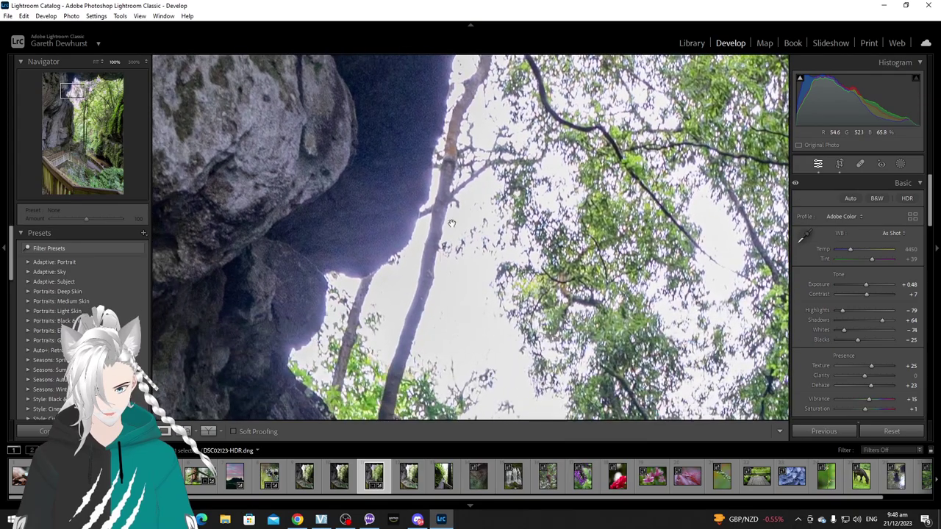
left_click_drag(451, 223, 492, 71)
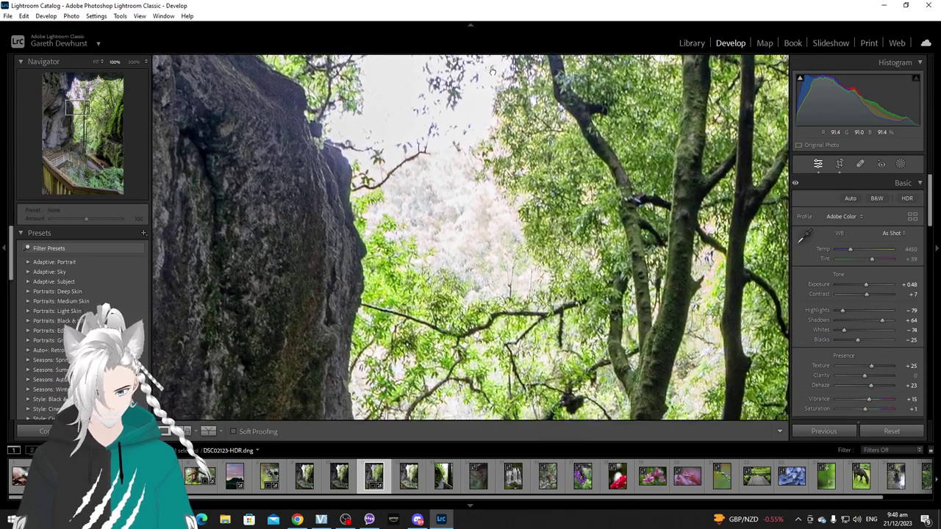
left_click(492, 260)
left_click(459, 169)
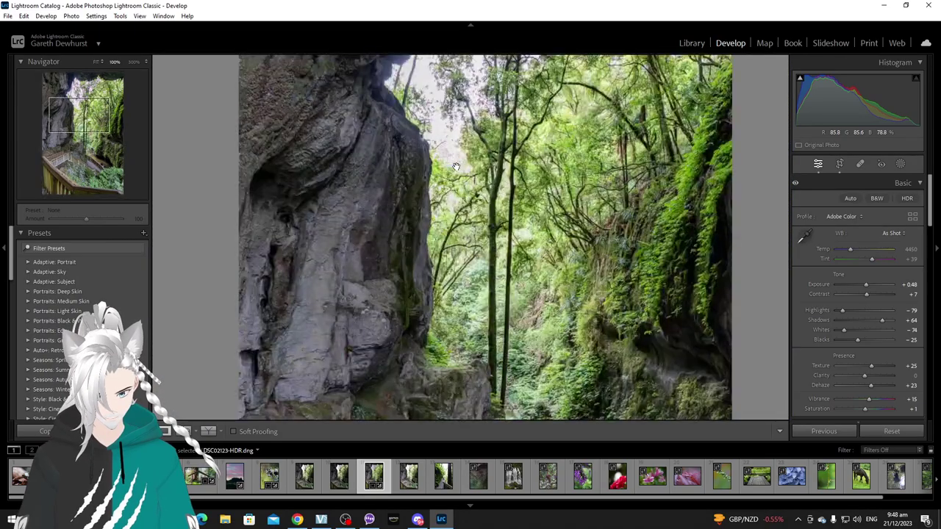
left_click_drag(469, 148, 455, 203)
left_click(455, 202)
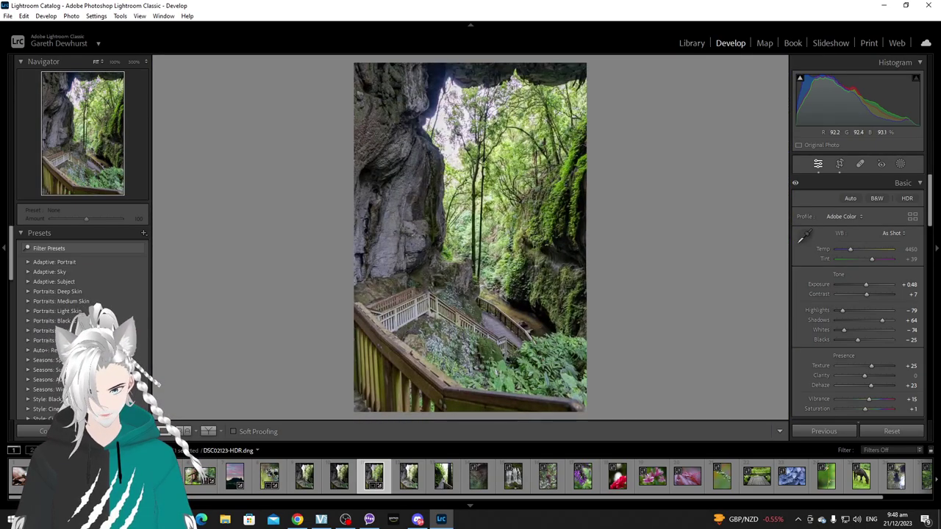
On the boardwalk photo, set Contrast +25, Highlights -51, Dehaze +23 and Vibrance +19.
left_click(442, 481)
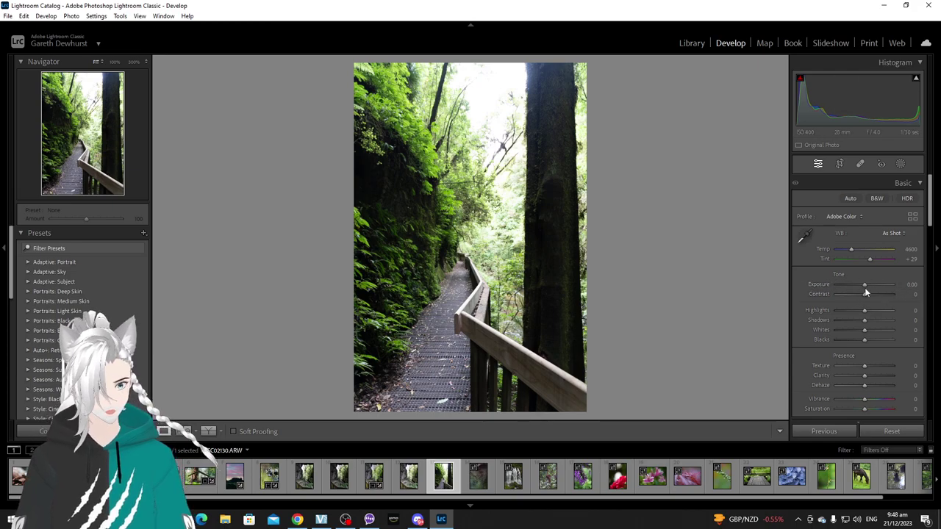
left_click_drag(865, 293, 872, 294)
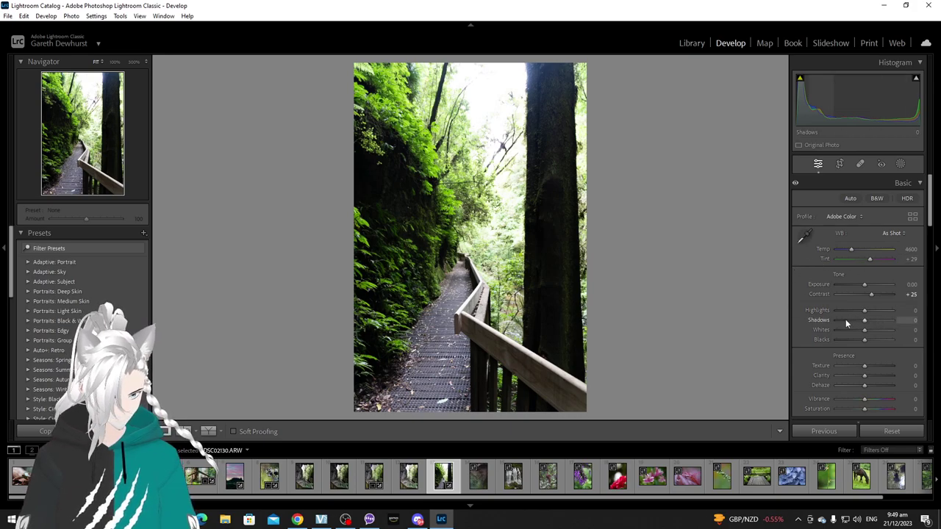
left_click(841, 310)
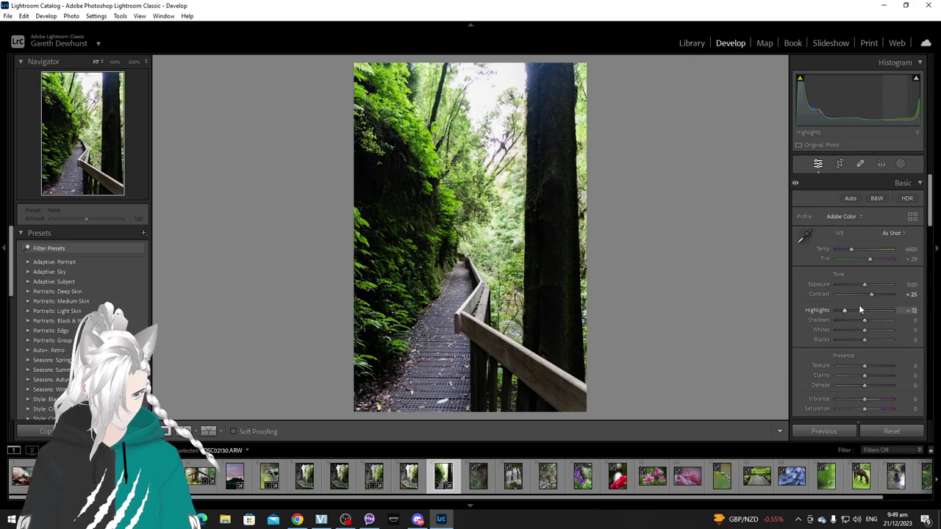
left_click(850, 310)
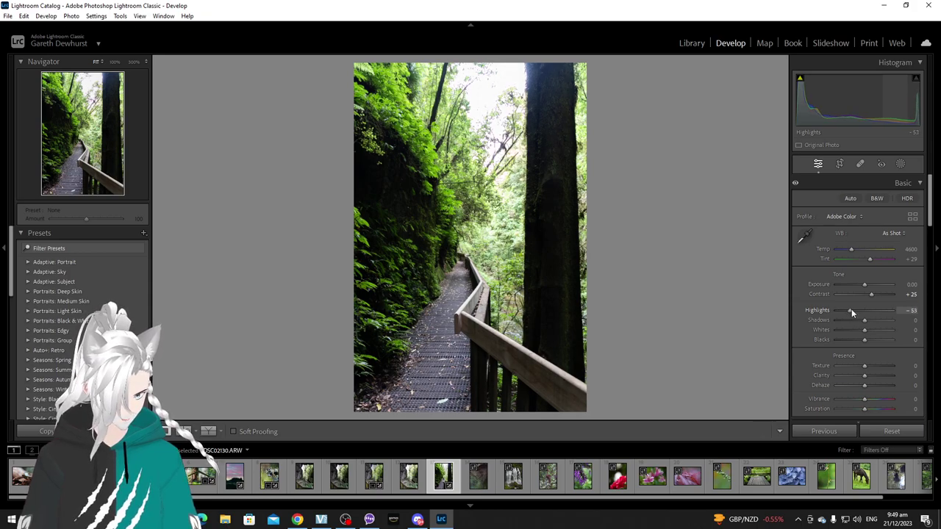
left_click(851, 309)
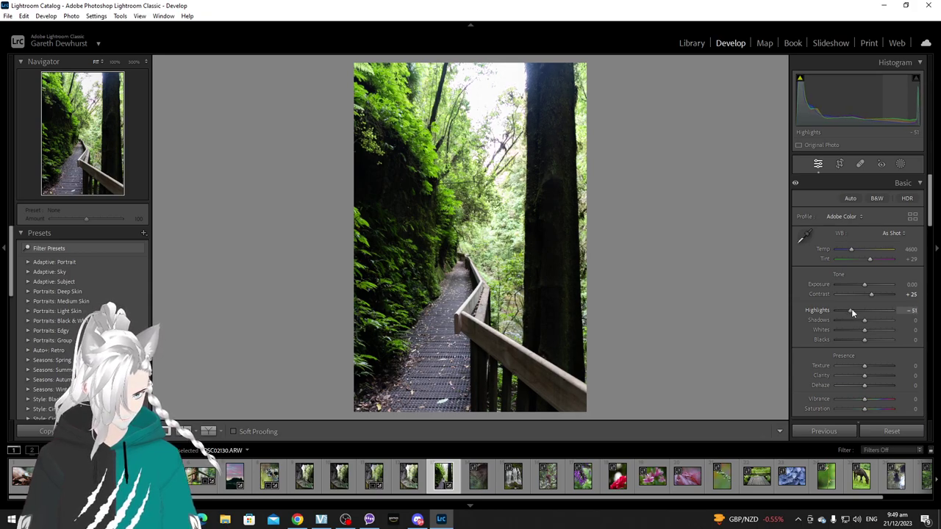
left_click(870, 385)
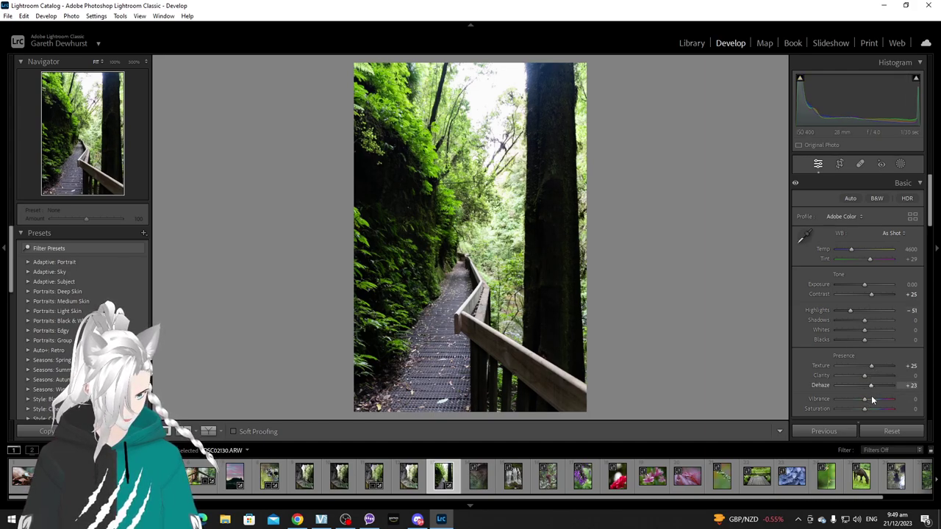
left_click(870, 399)
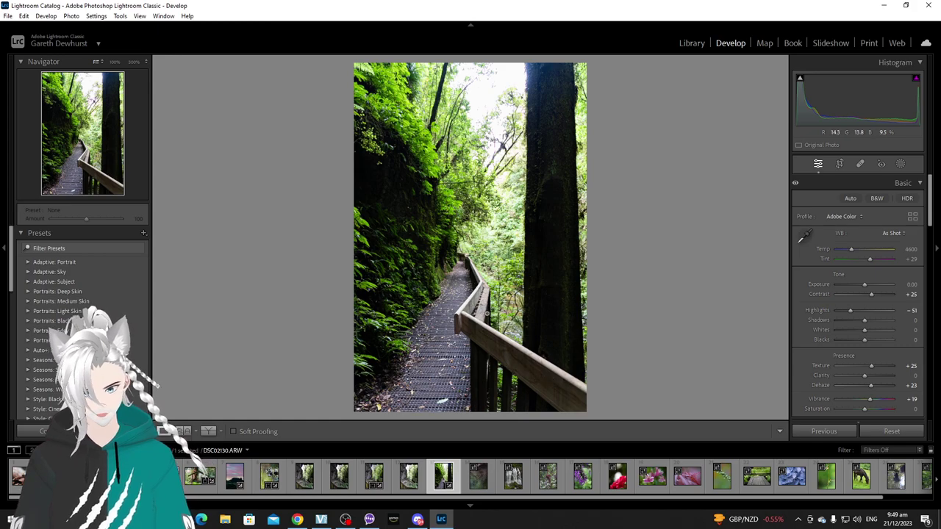
On the cave photo, set Contrast +26, Texture +28, Dehaze +26 and Vibrance +23.
left_click(479, 489)
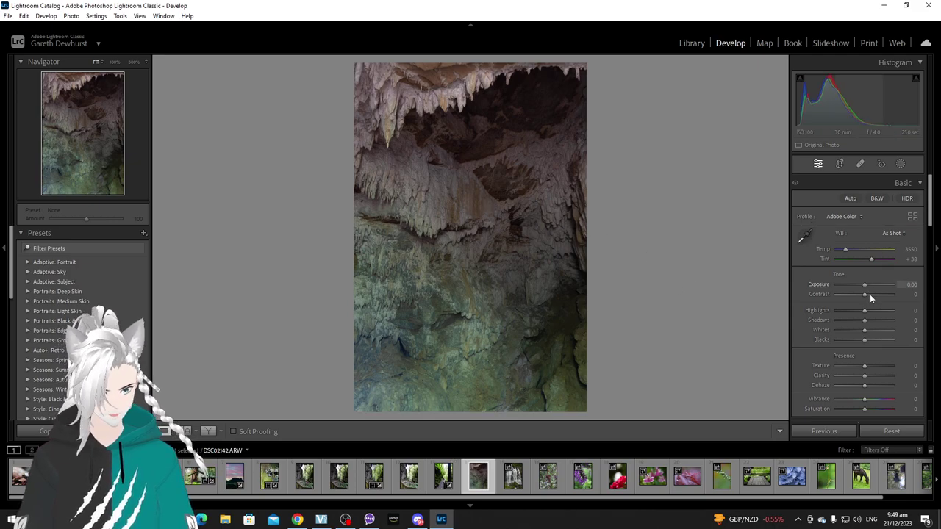
left_click_drag(869, 294, 873, 294)
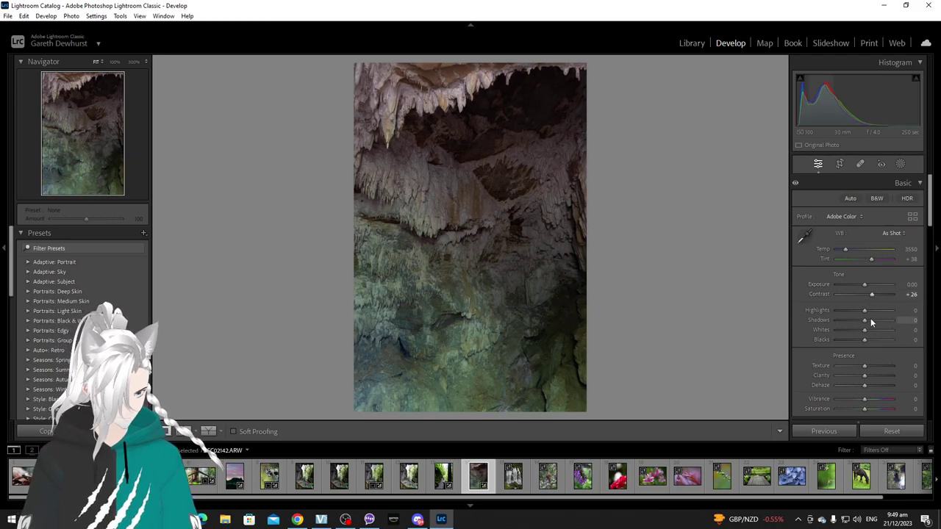
left_click(873, 366)
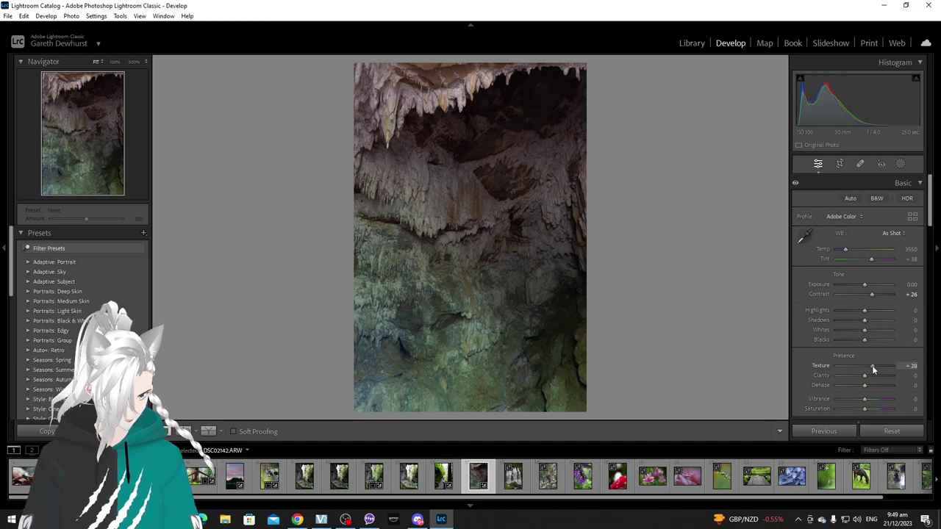
left_click(872, 385)
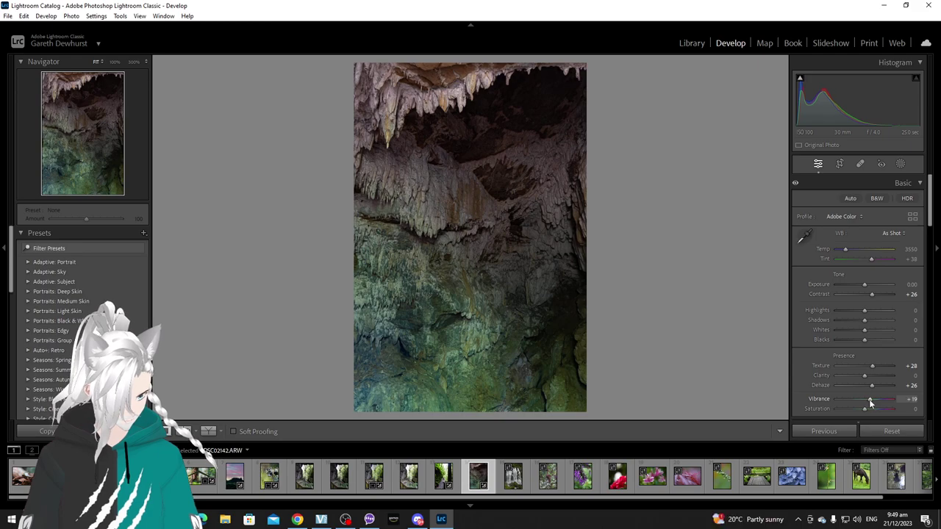
left_click(870, 399)
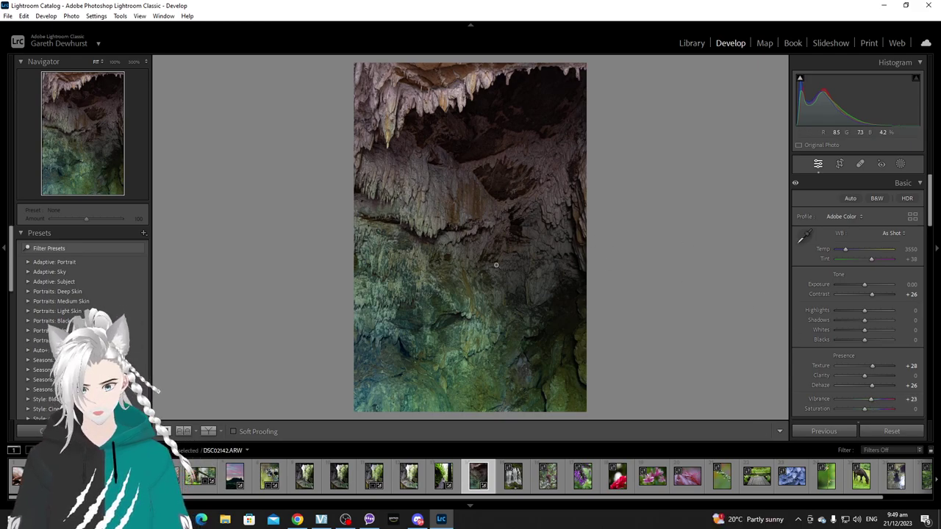
On the waterfall photo, set Contrast +25, Dehaze +26 and Vibrance +23.
left_click(512, 485)
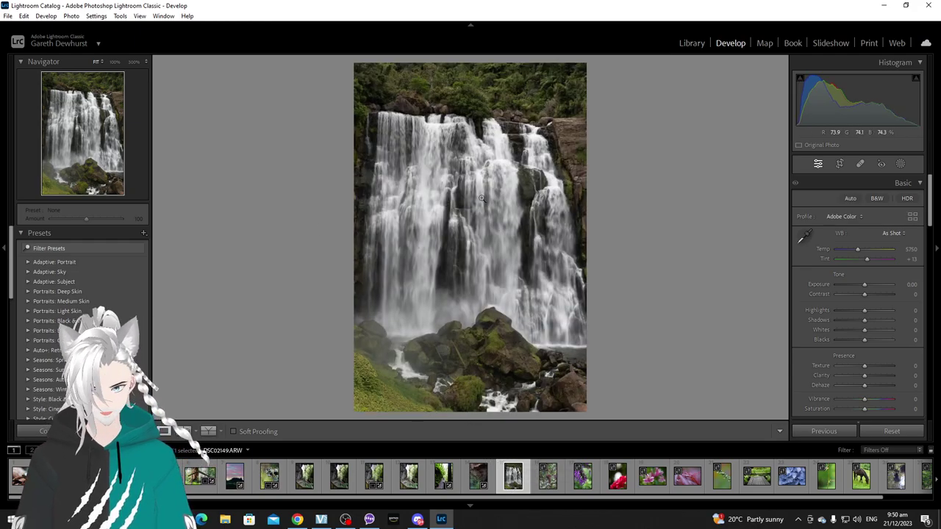
left_click(871, 292)
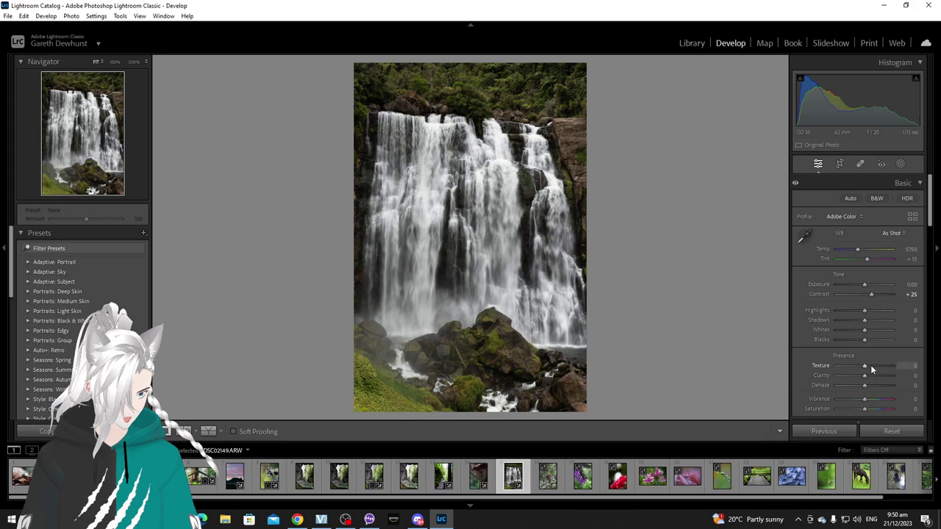
left_click(871, 385)
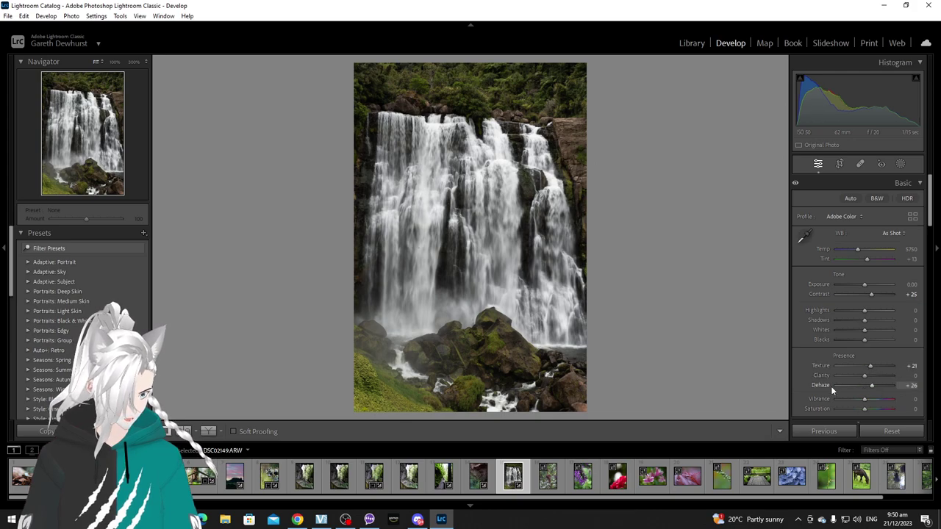
left_click(871, 399)
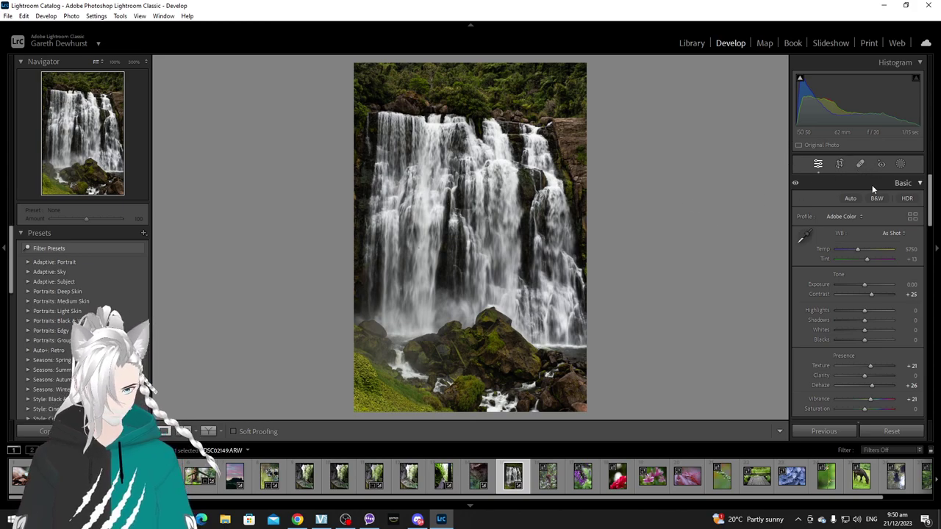
left_click(871, 399)
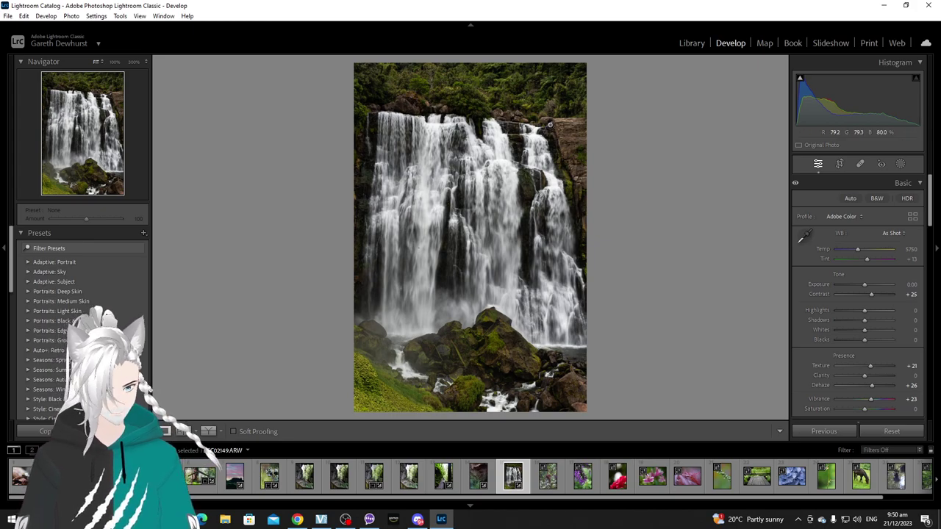
Check the top of the falls and the mossy rocks at 100%, then return to Fit.
left_click(549, 125)
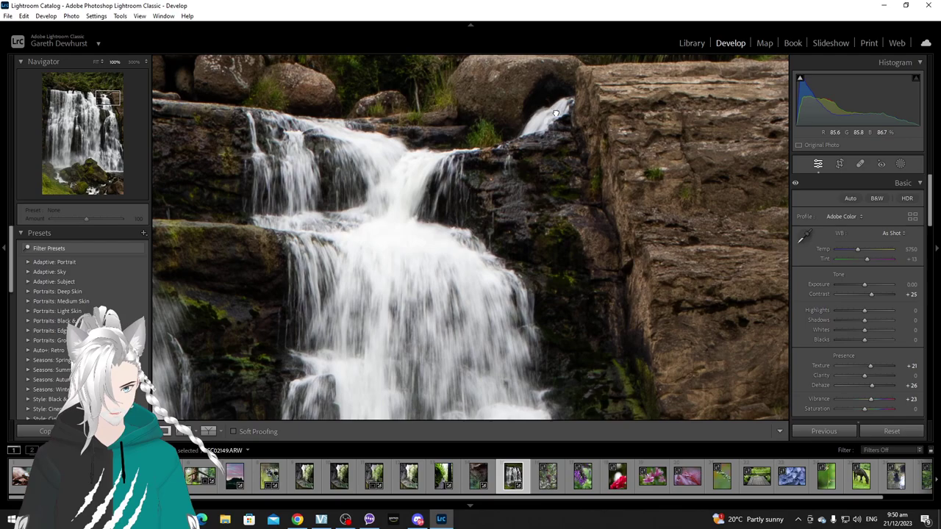
left_click(555, 114)
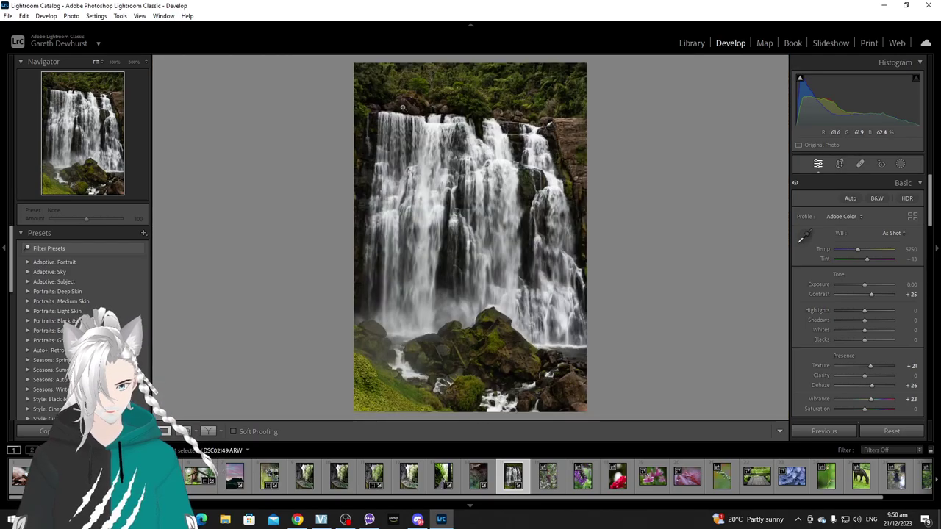
left_click(477, 348)
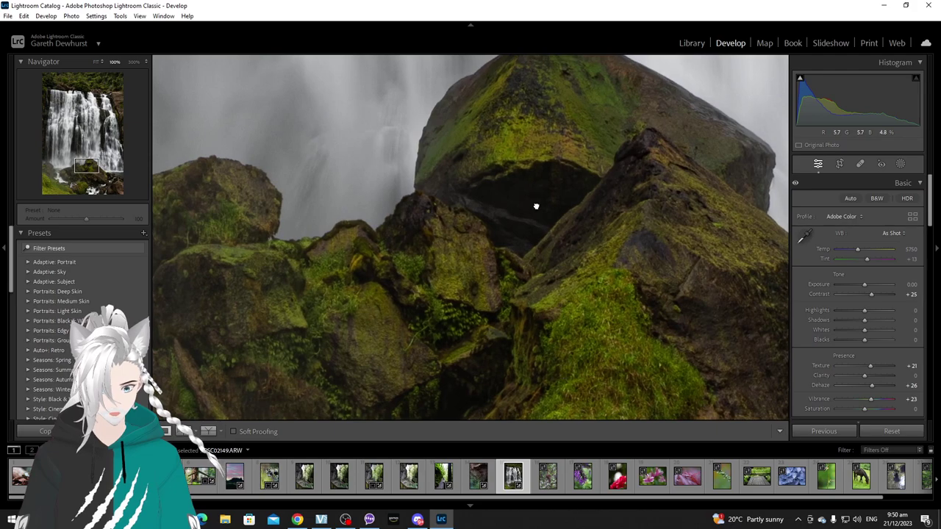
left_click_drag(535, 206, 569, 257)
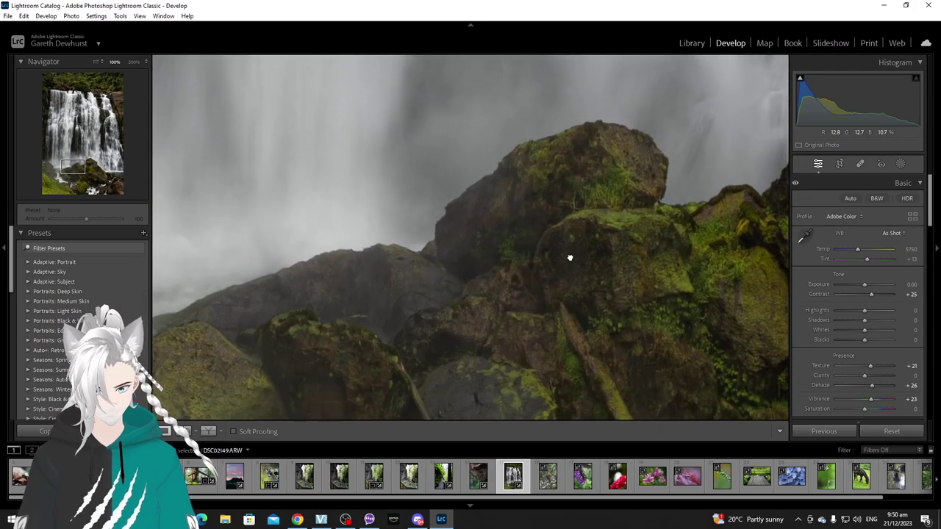
left_click(570, 257)
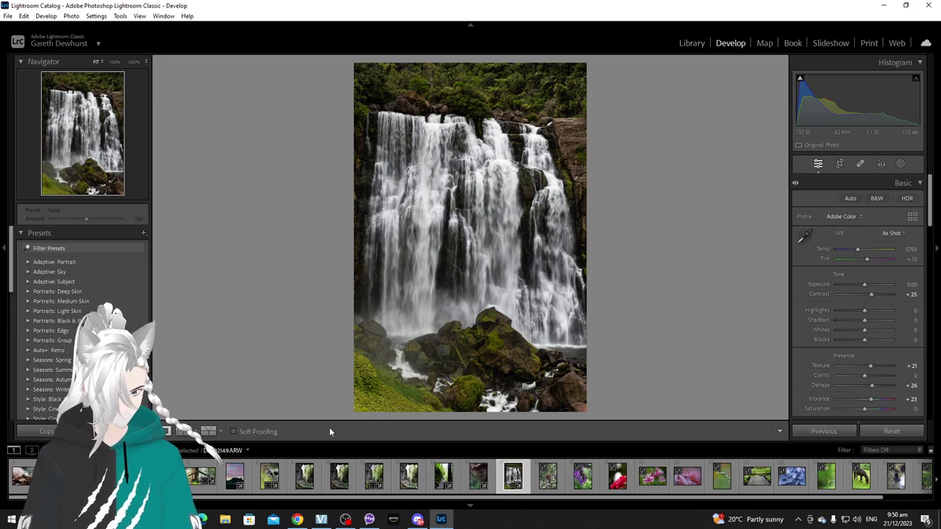
Select the bird nest photo and inspect the nest and bird at 100%.
left_click(550, 485)
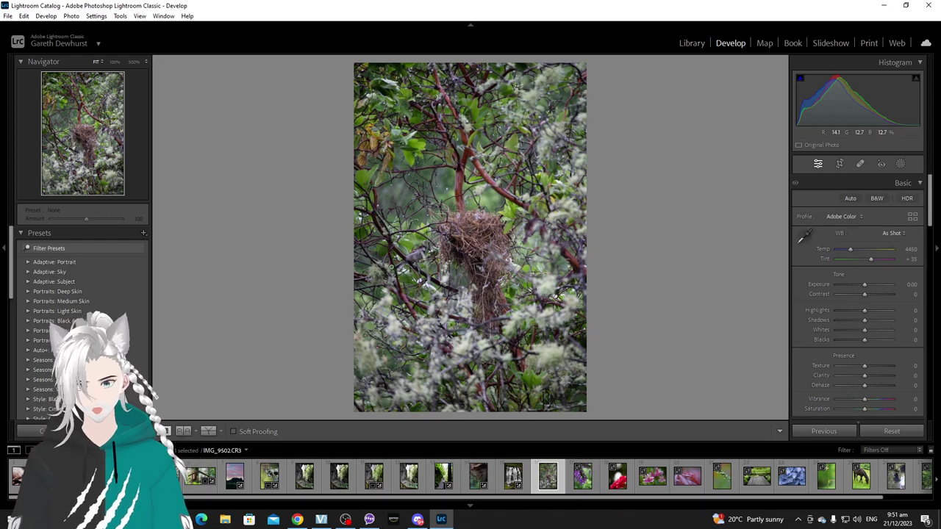
left_click(419, 252)
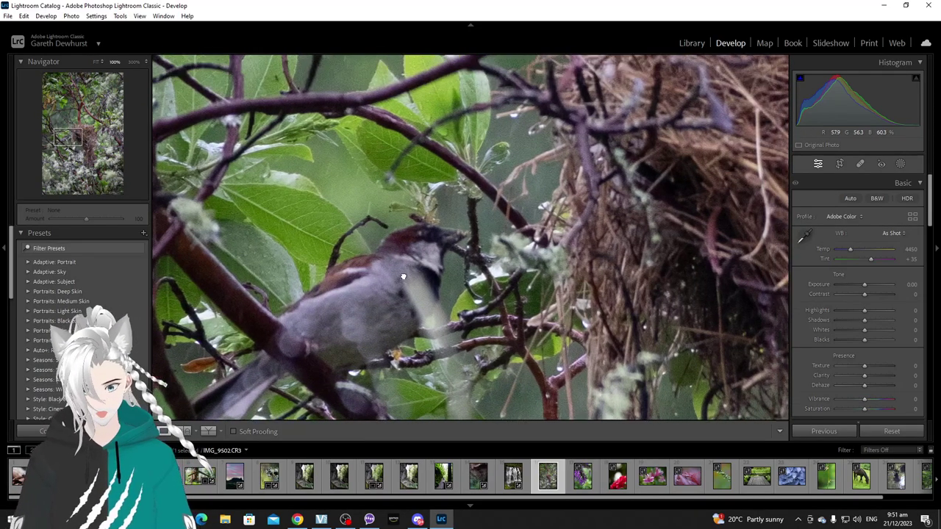
left_click_drag(470, 213, 370, 250)
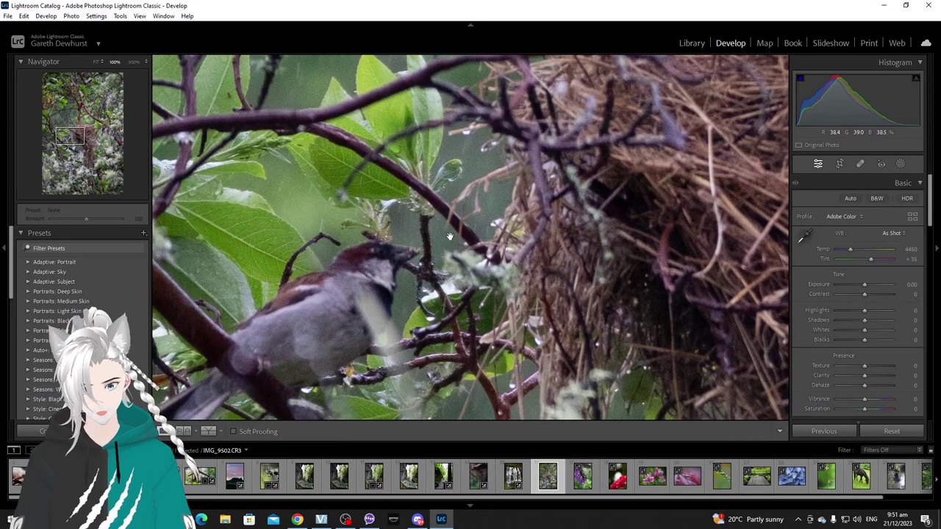
left_click(365, 265)
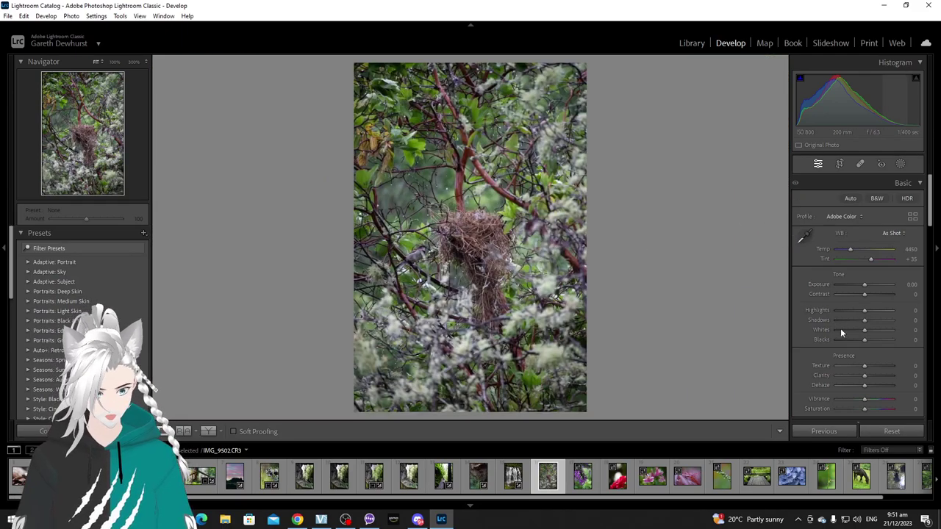
Set the nest photo to Contrast +32, Texture +23, Dehaze +25 and Vibrance +23.
left_click(873, 293)
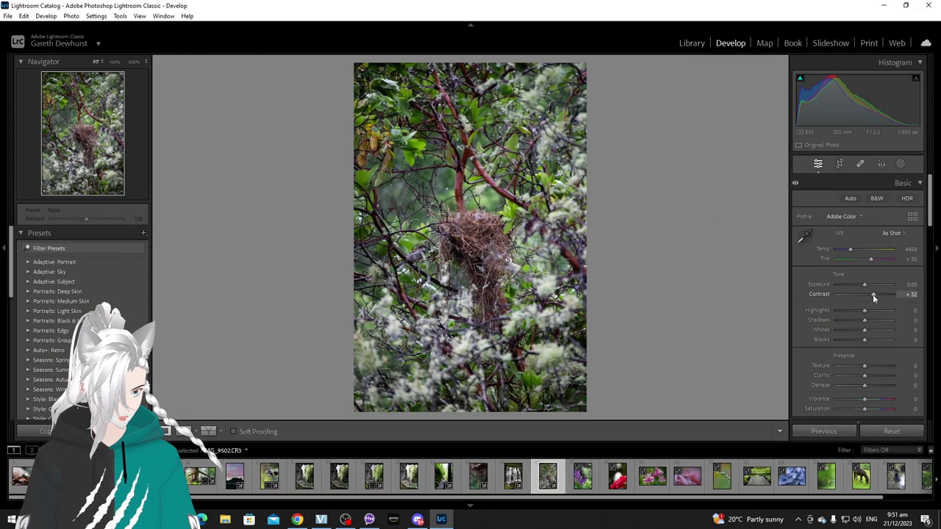
left_click(871, 365)
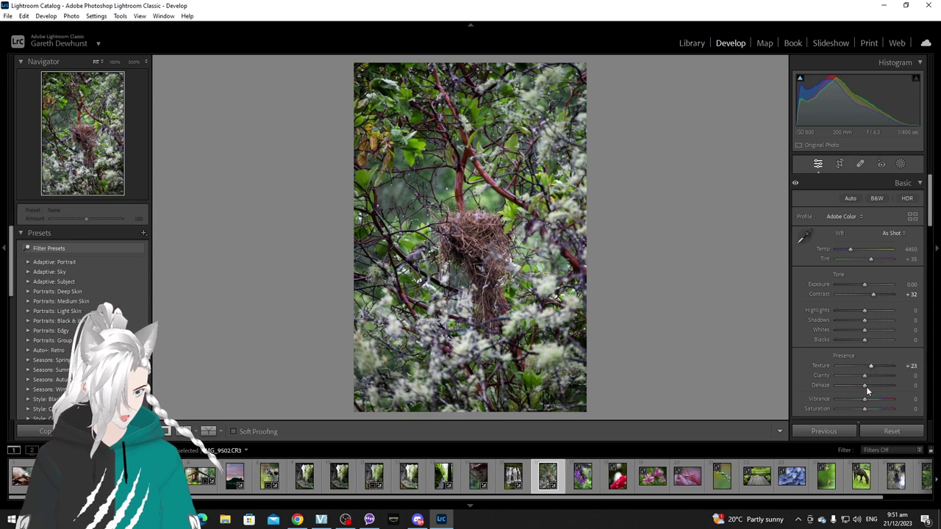
left_click(871, 385)
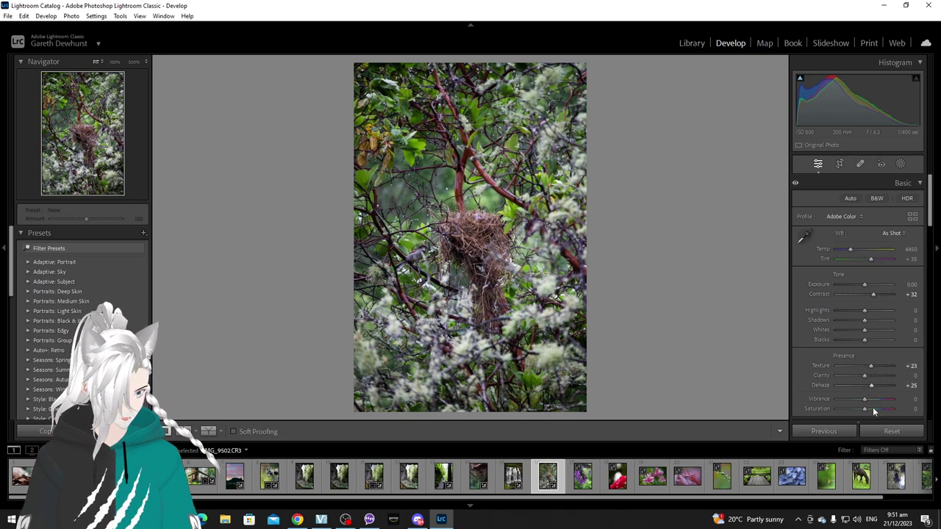
left_click(871, 399)
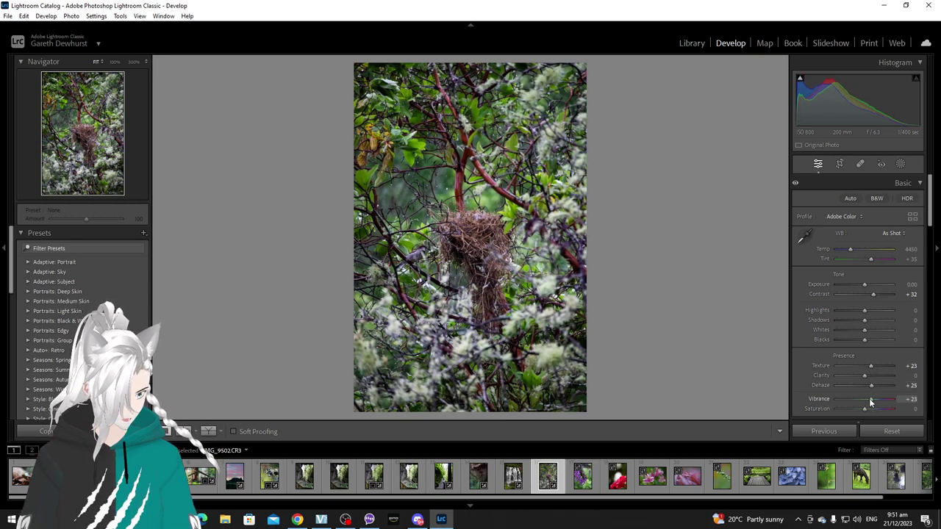
Ease Vibrance to +21 and crop the nest photo's top and bottom to frame the nest closer.
left_click(869, 398)
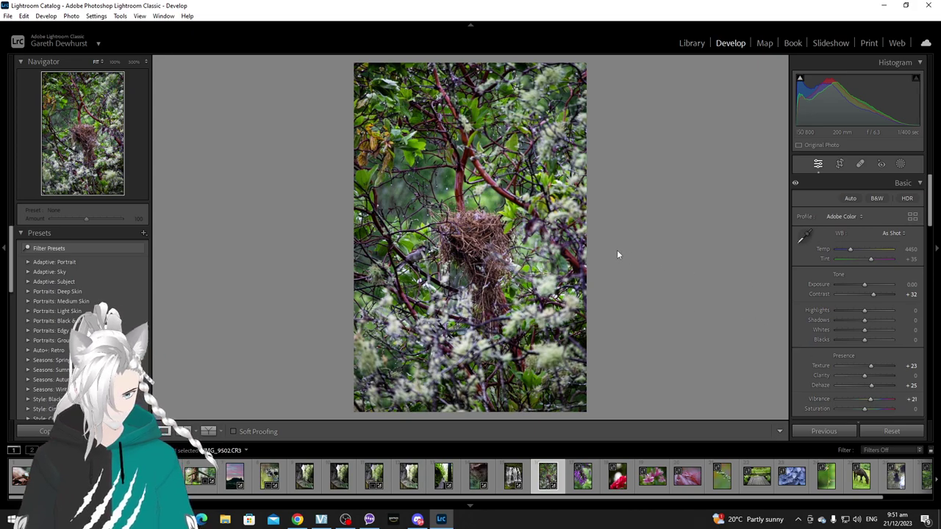
left_click(840, 164)
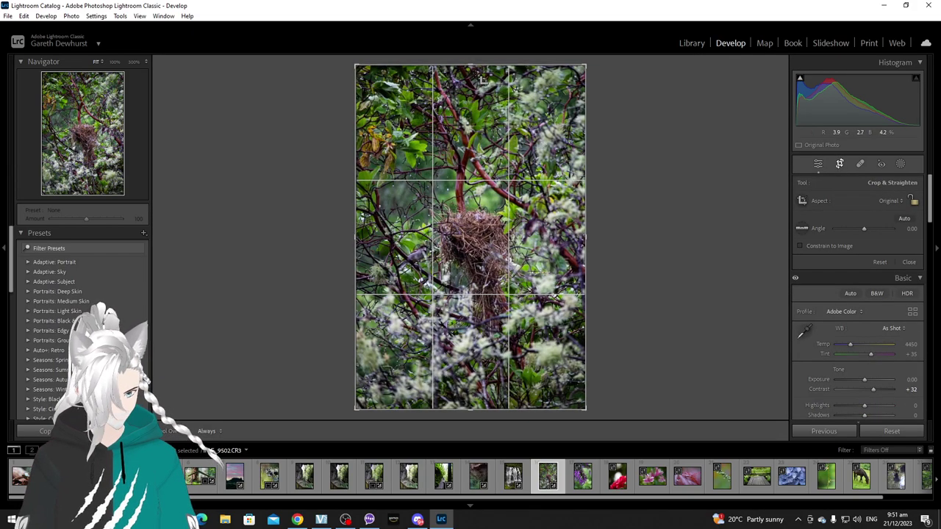
left_click_drag(467, 65, 466, 101)
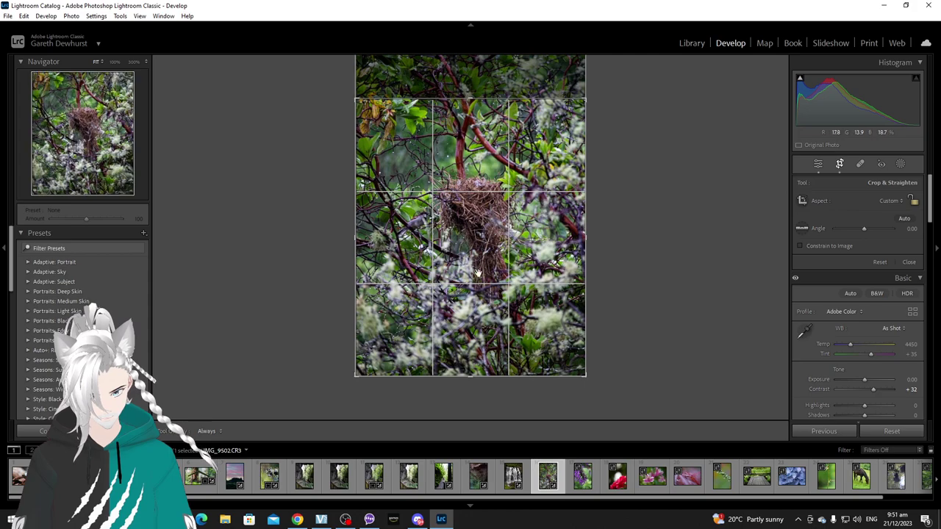
left_click_drag(473, 376, 475, 356)
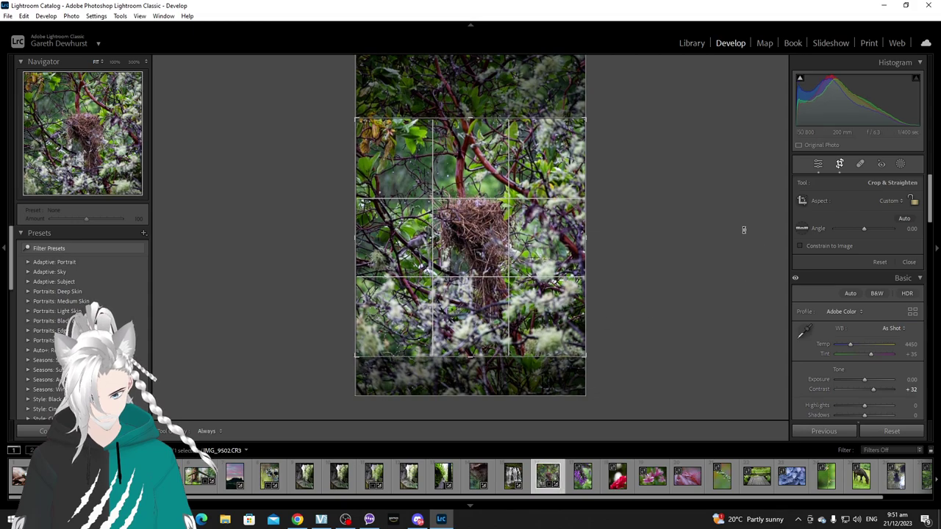
left_click(909, 263)
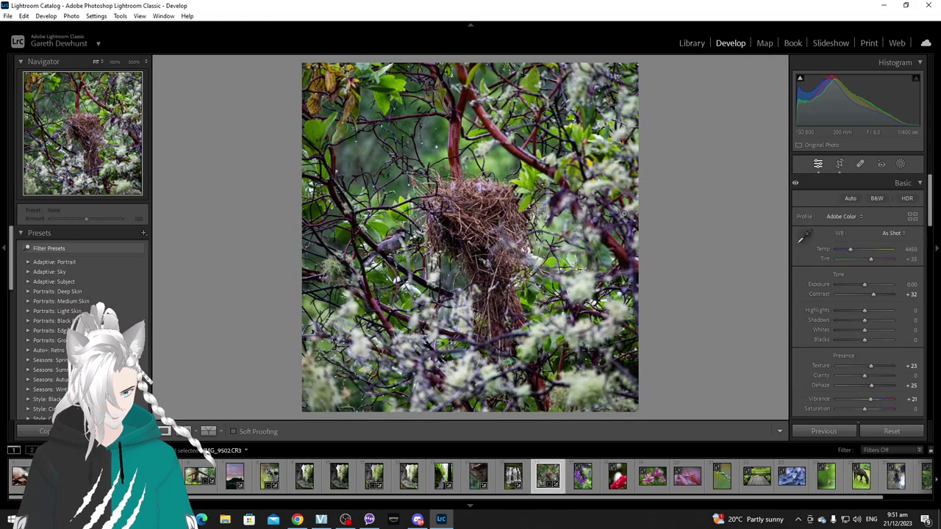
Sharpen the nest photo with Amount 63, Radius 1.5, Detail 41 and Masking 30, checking at 100%.
scroll(818, 260, "down", 6)
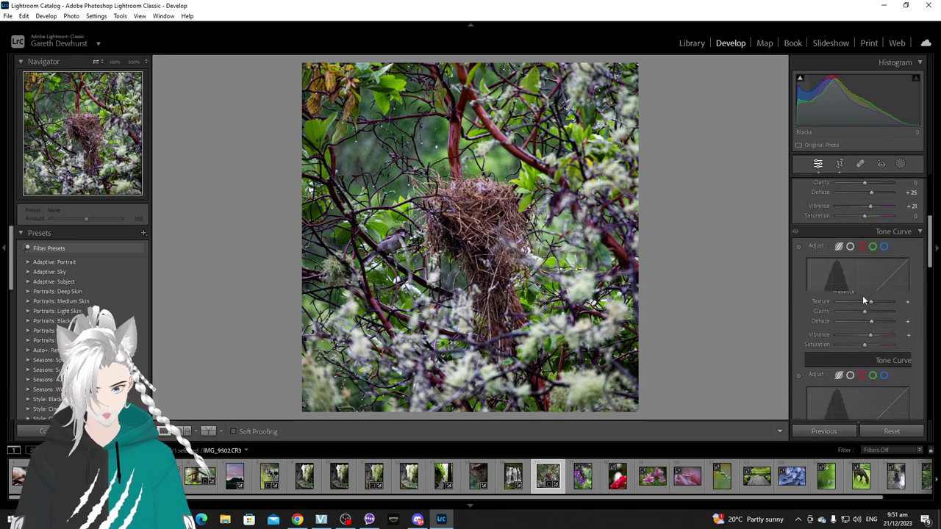
scroll(856, 312, "down", 5)
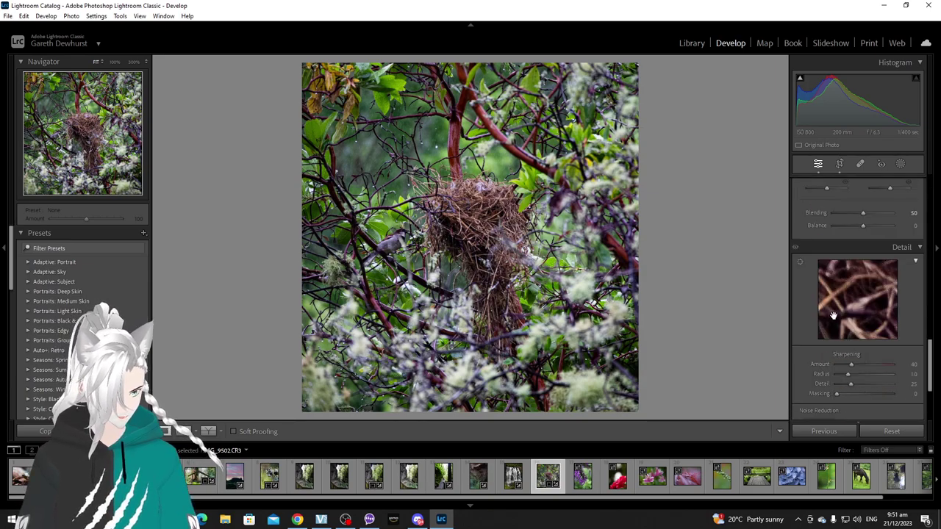
scroll(834, 316, "down", 2)
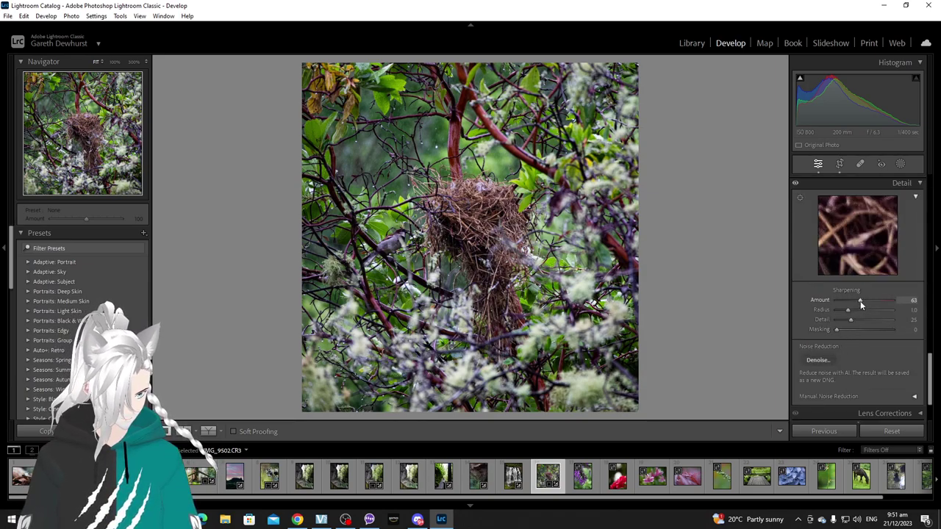
left_click(859, 319)
left_click(859, 329)
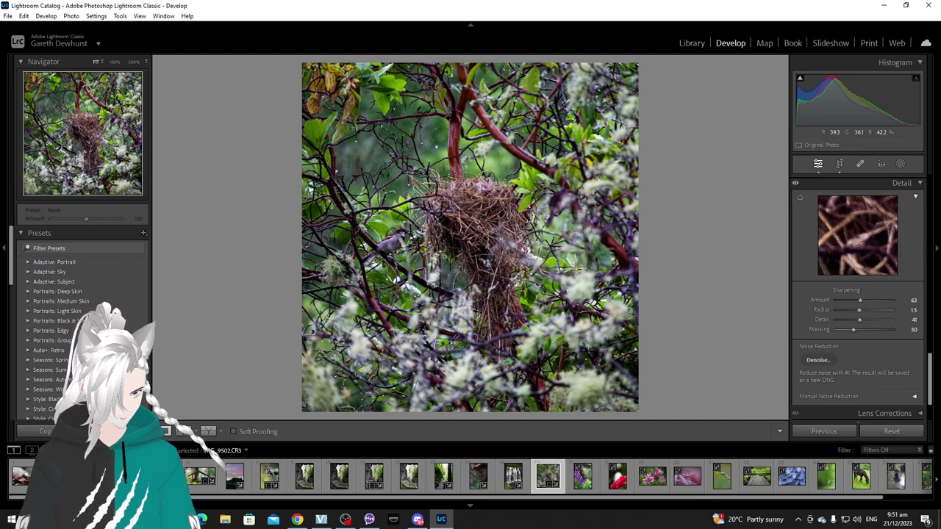
left_click(397, 235)
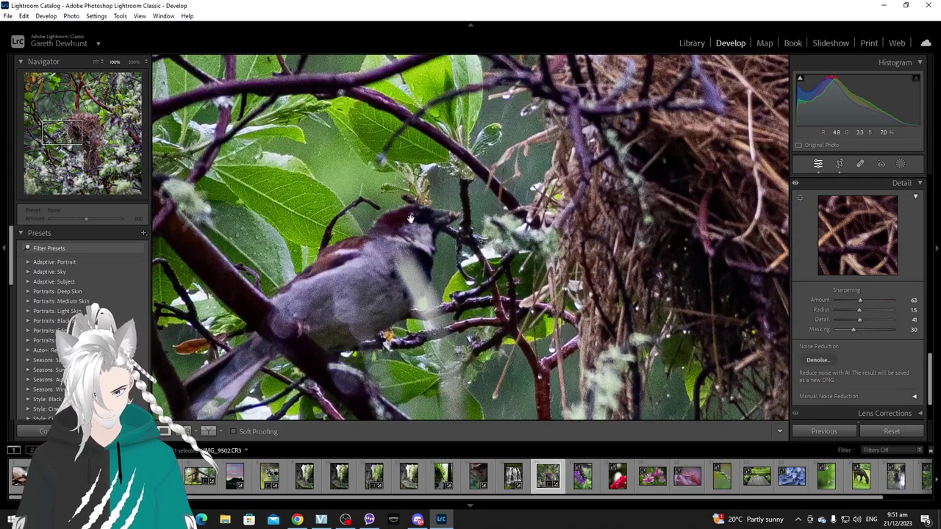
left_click(395, 228)
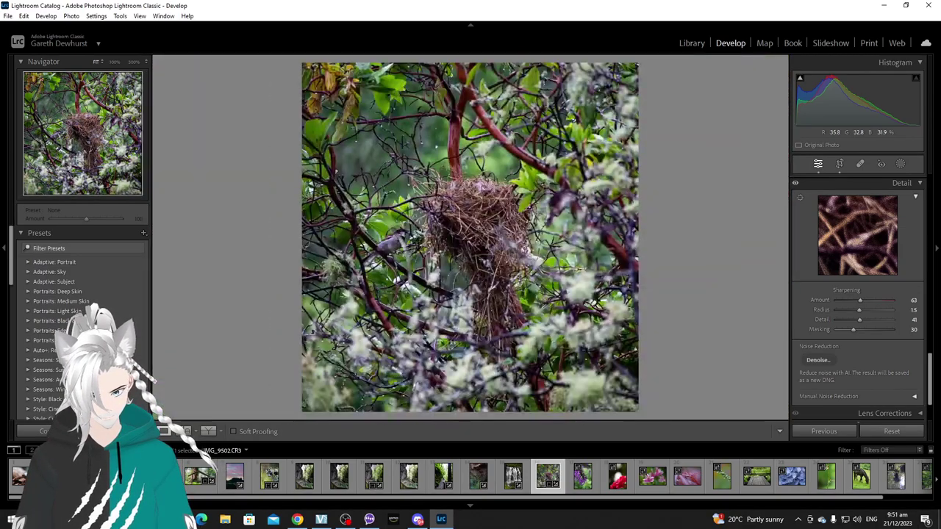
Switch to the salvia-and-bee photo DSC02179 and inspect the bee at 100% before returning to Fit.
left_click(580, 491)
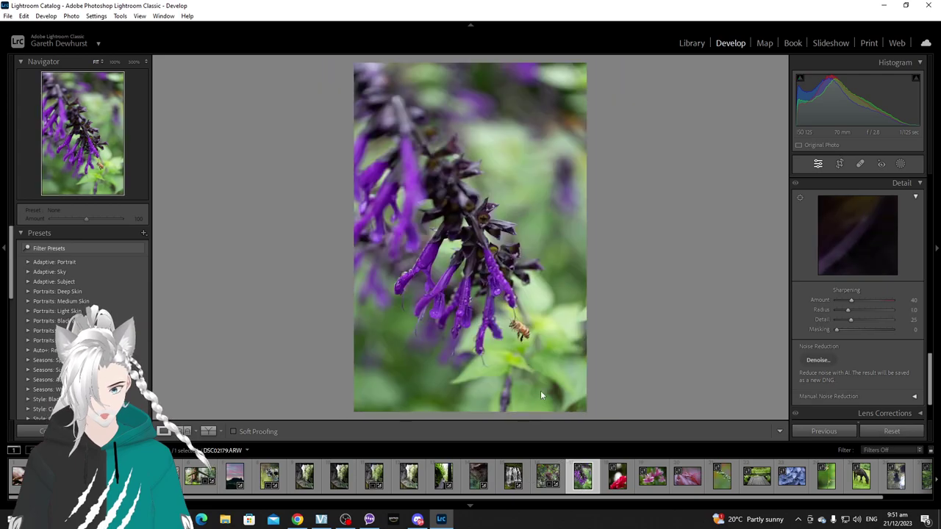
left_click(520, 334)
left_click_drag(521, 335, 454, 221)
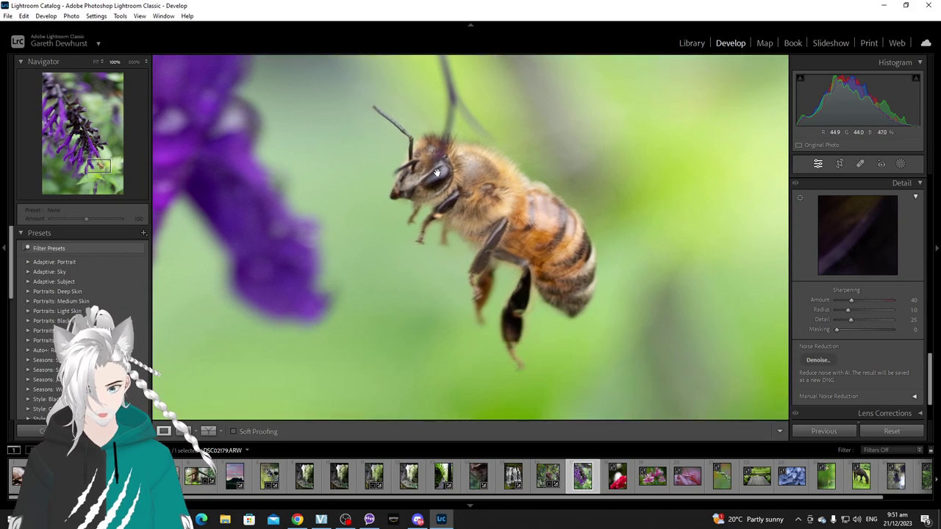
left_click_drag(454, 185, 492, 114)
left_click_drag(460, 221, 498, 280)
left_click(528, 323)
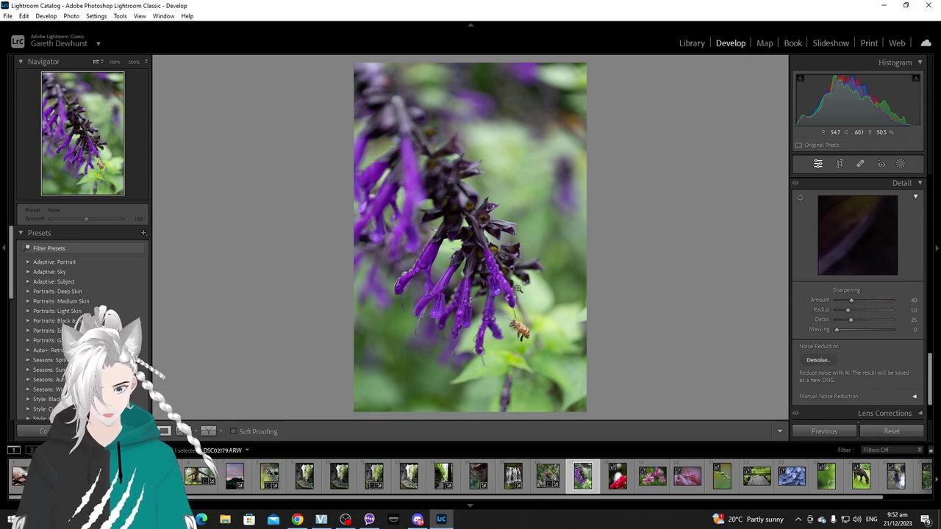
left_click(516, 328)
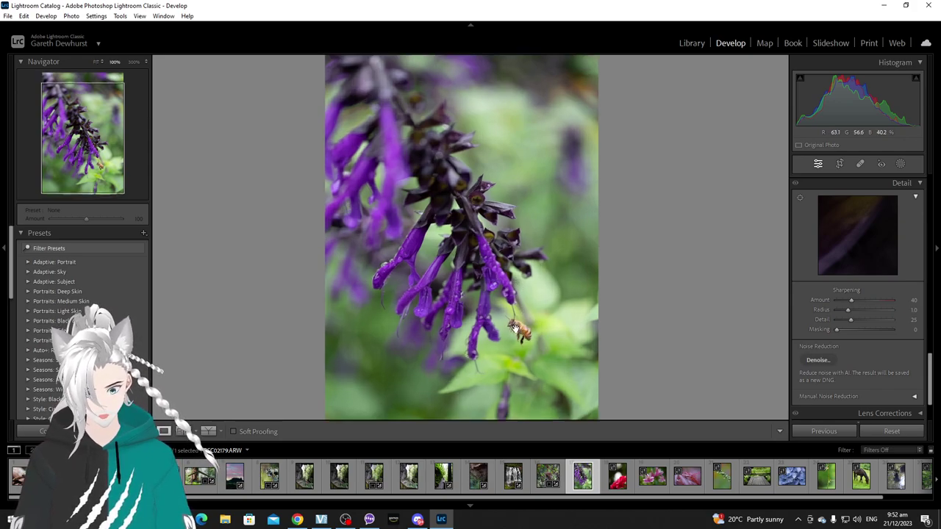
left_click_drag(515, 328, 524, 269)
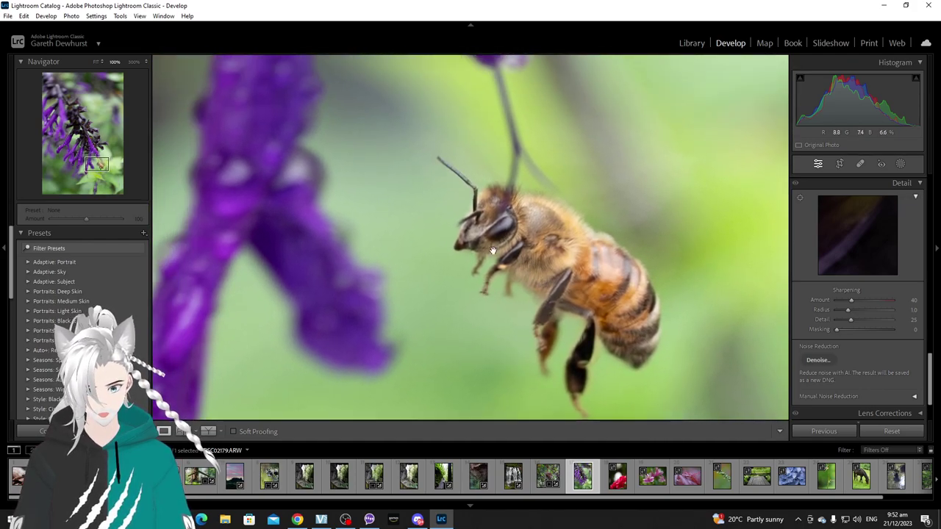
left_click(519, 244)
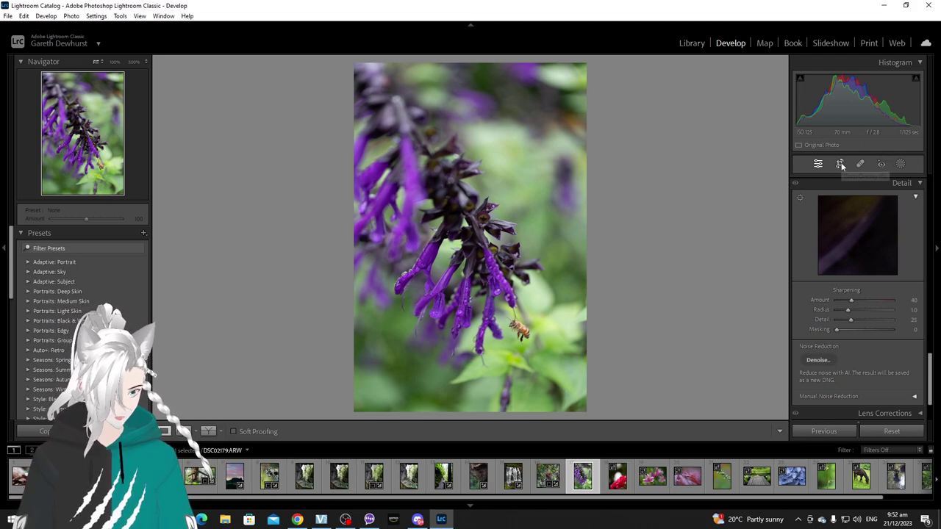
Give the bee photo Contrast +25, Texture +21, Dehaze +21 and Vibrance +21, keeping Highlights at 0.
scroll(850, 322, "up", 10)
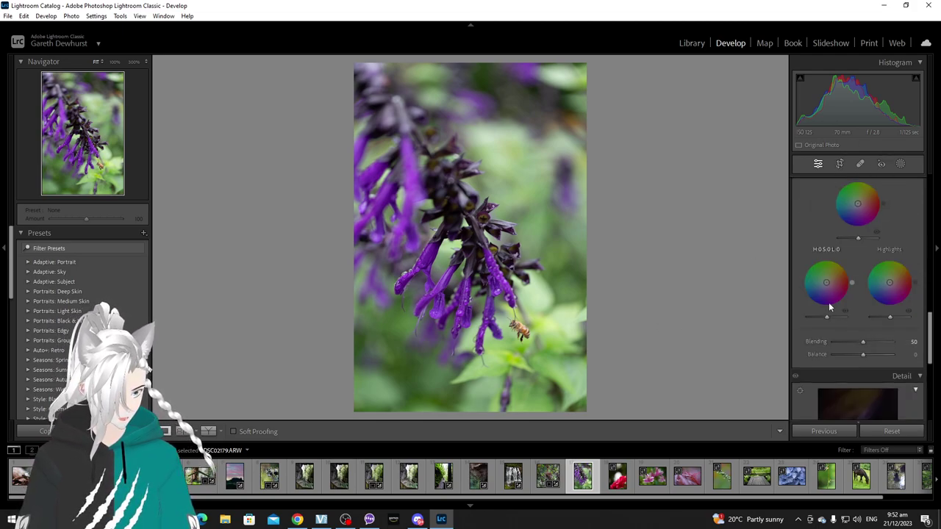
scroll(819, 323, "down", 10)
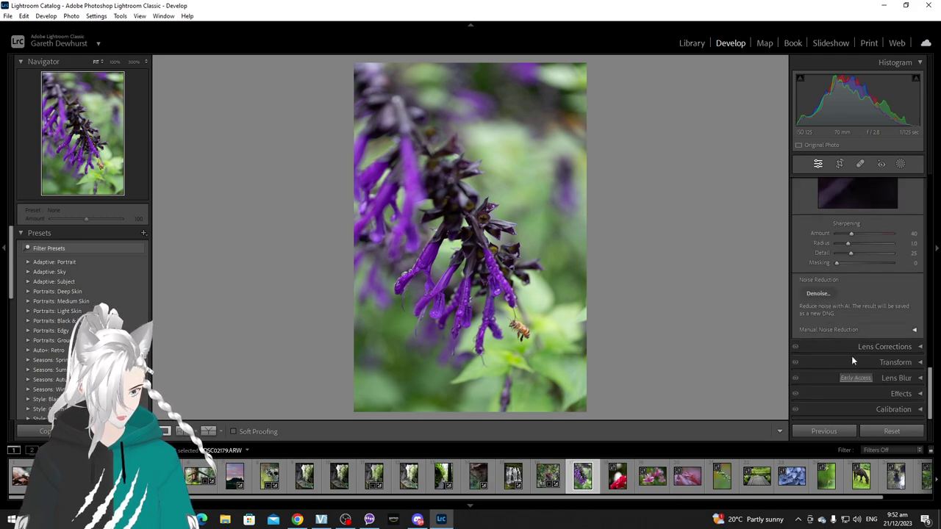
scroll(845, 349, "up", 4)
scroll(831, 347, "up", 3)
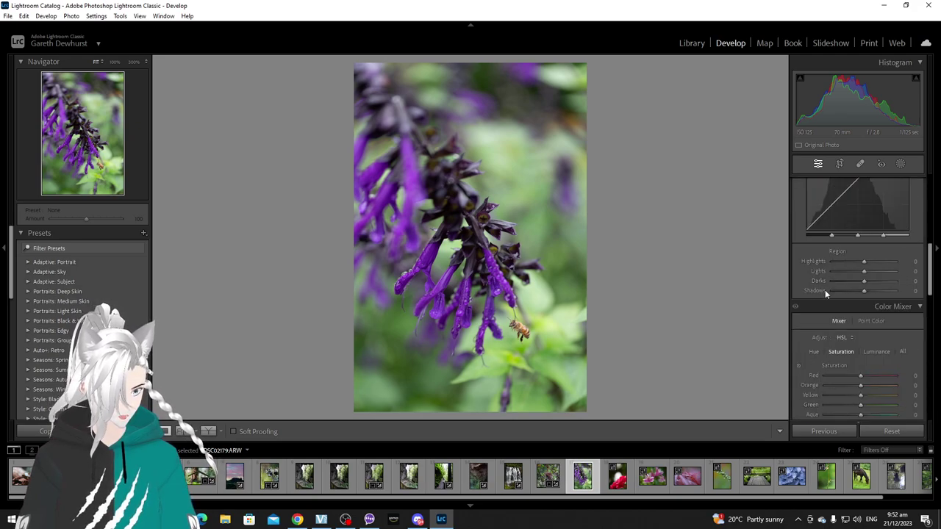
scroll(826, 280, "up", 4)
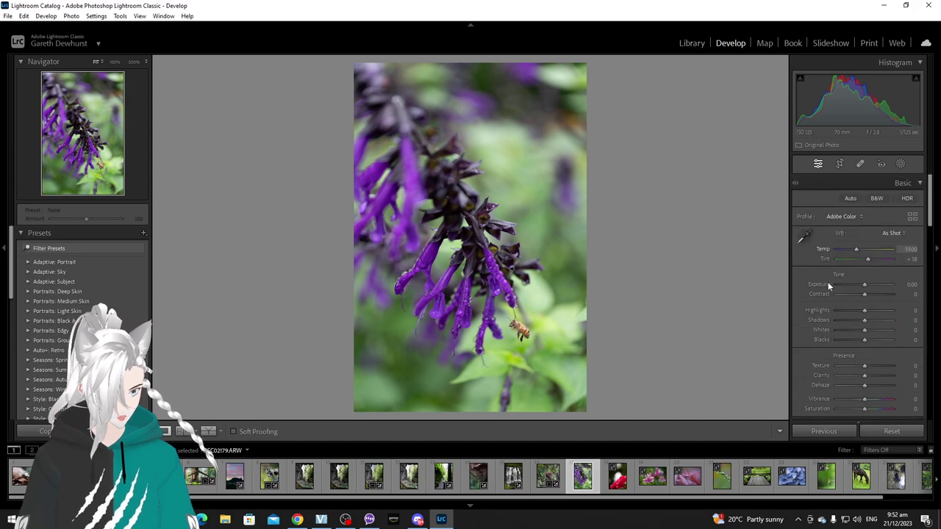
left_click(874, 310)
double_click(870, 309)
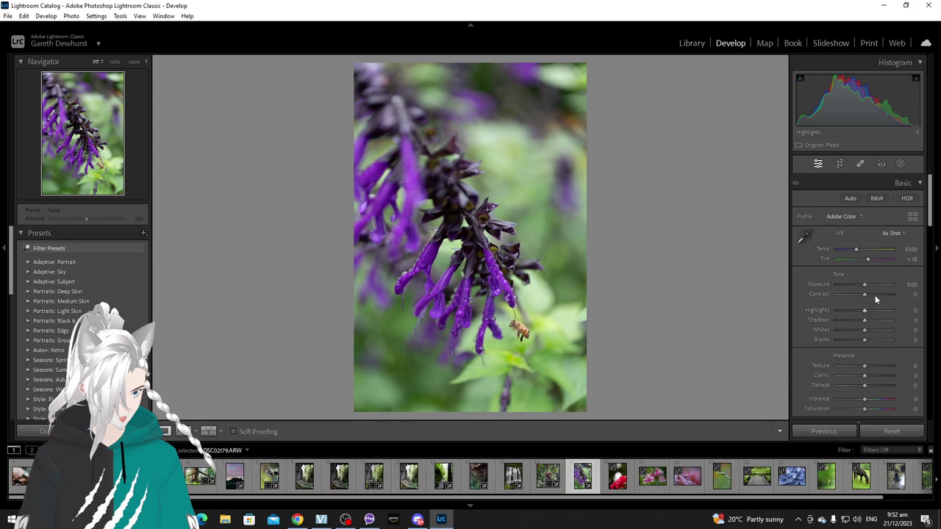
left_click(871, 294)
left_click(870, 366)
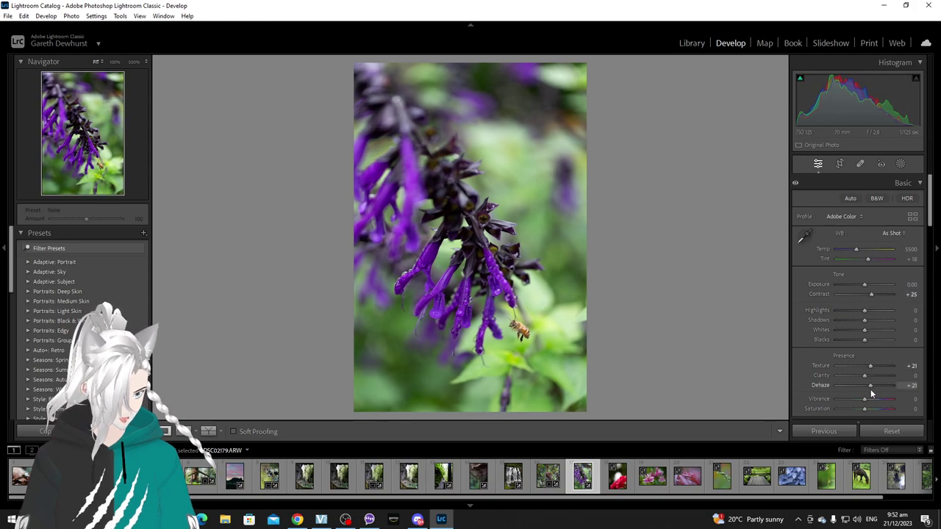
left_click(870, 398)
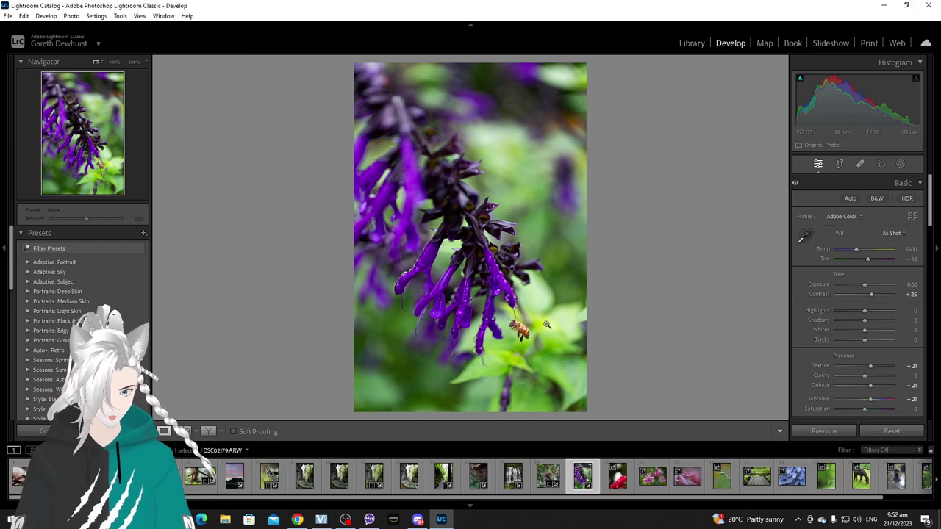
scroll(860, 356, "down", 2)
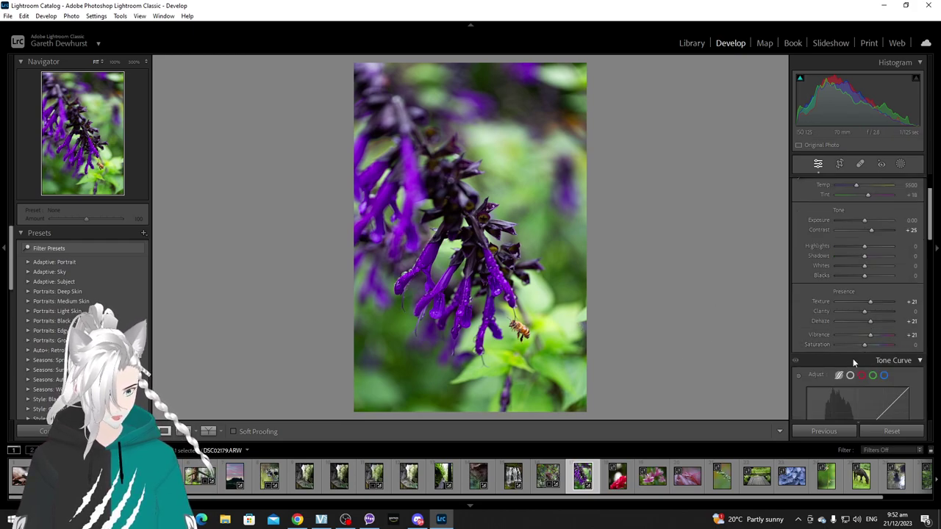
scroll(853, 352, "down", 10)
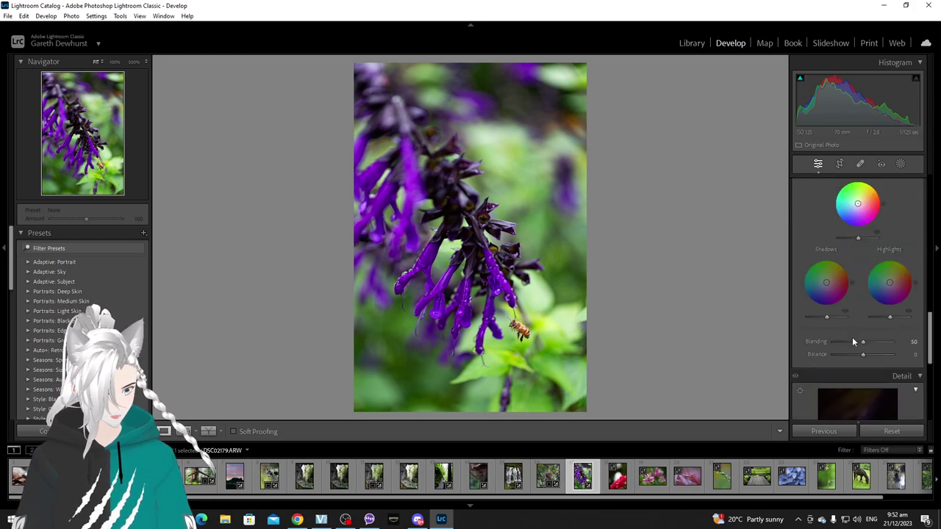
scroll(853, 341, "down", 2)
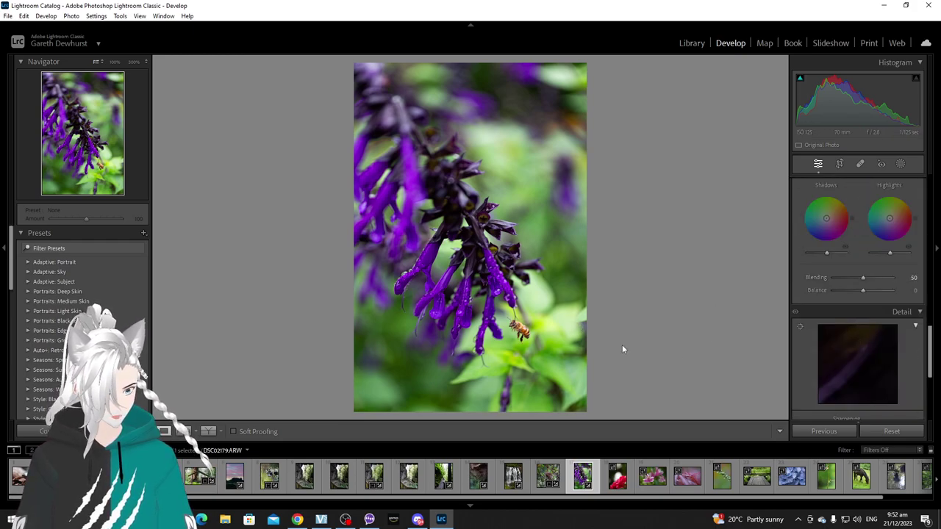
Open the red rose photo DSC02200 and reset its tone curve to a straight diagonal.
left_click(618, 479)
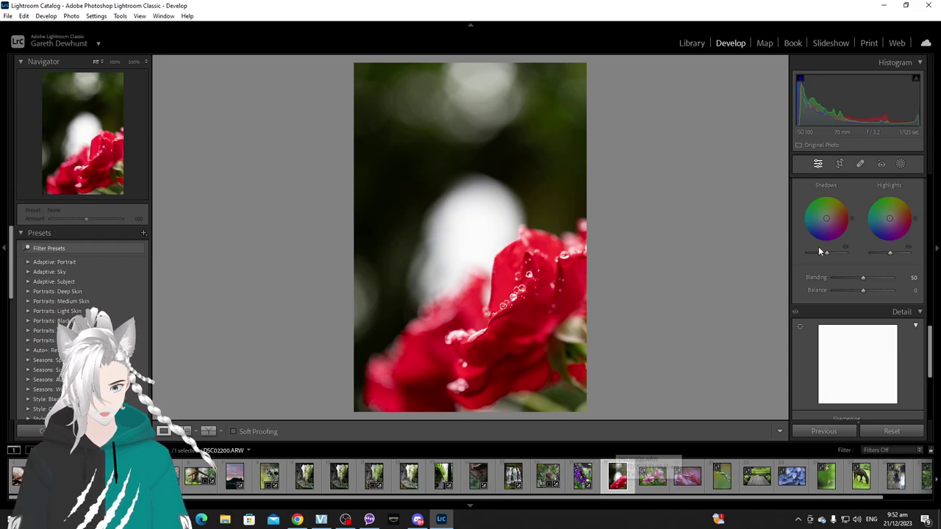
scroll(823, 254, "up", 5)
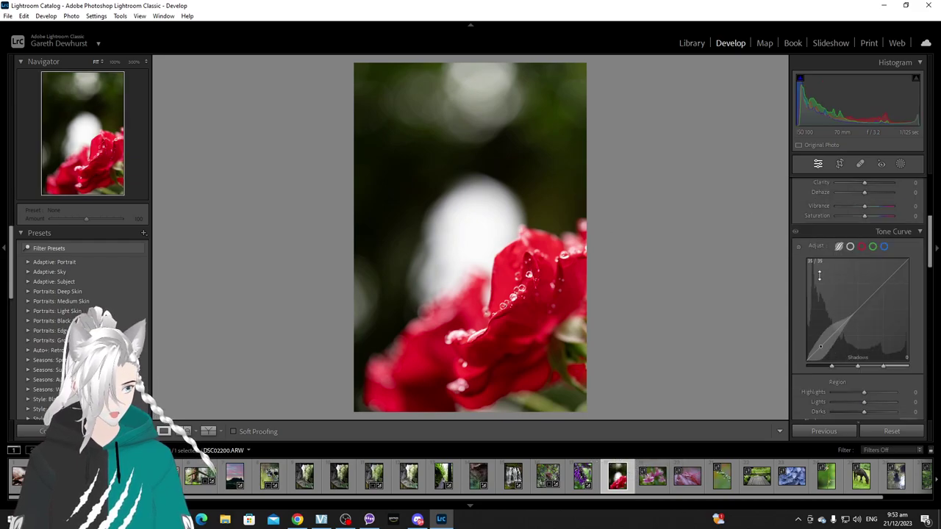
double_click(819, 275)
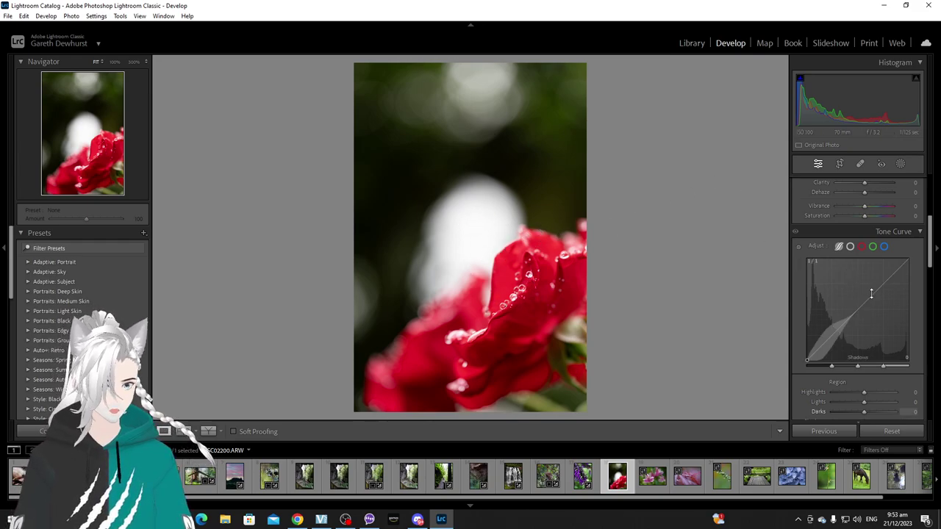
scroll(856, 269, "up", 3)
scroll(864, 311, "down", 2)
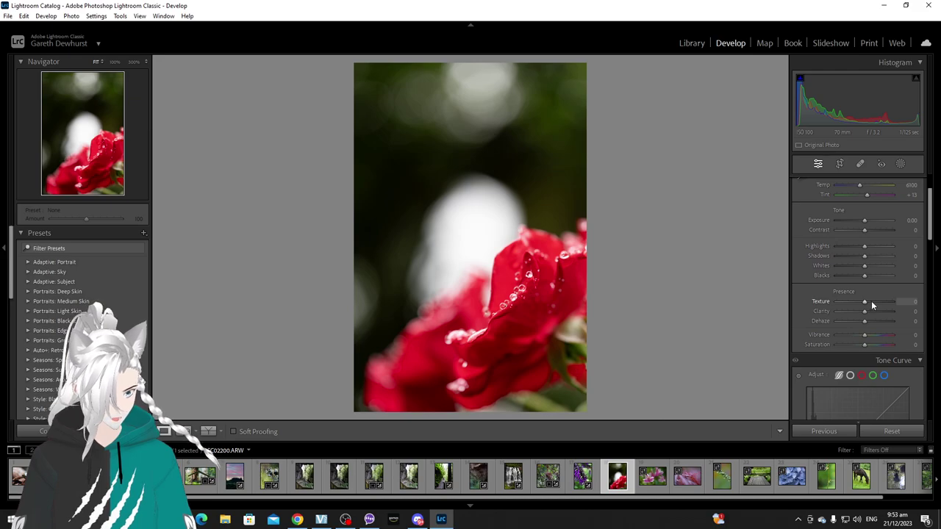
Give the rose Contrast +21, Dehaze +19, Vibrance +21 and pull Highlights down to −75.
left_click_drag(875, 232, 870, 229)
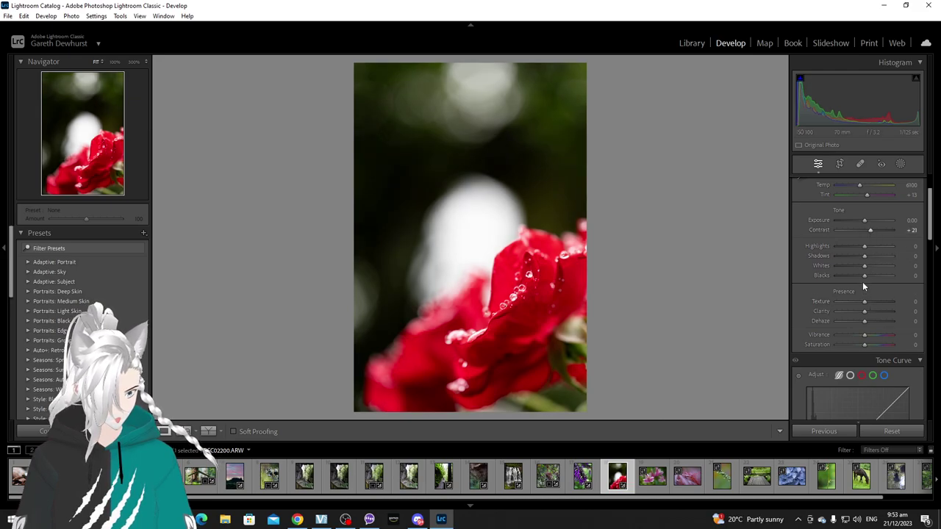
left_click(869, 321)
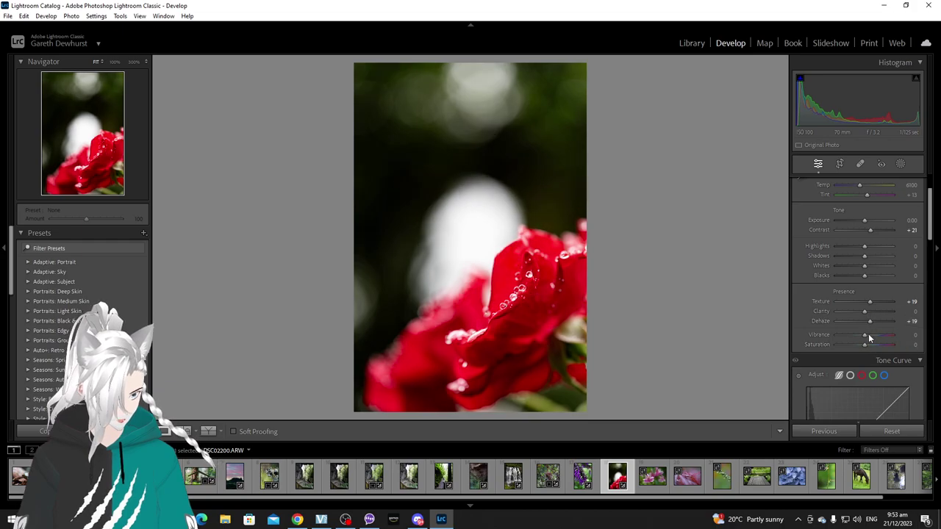
left_click(869, 335)
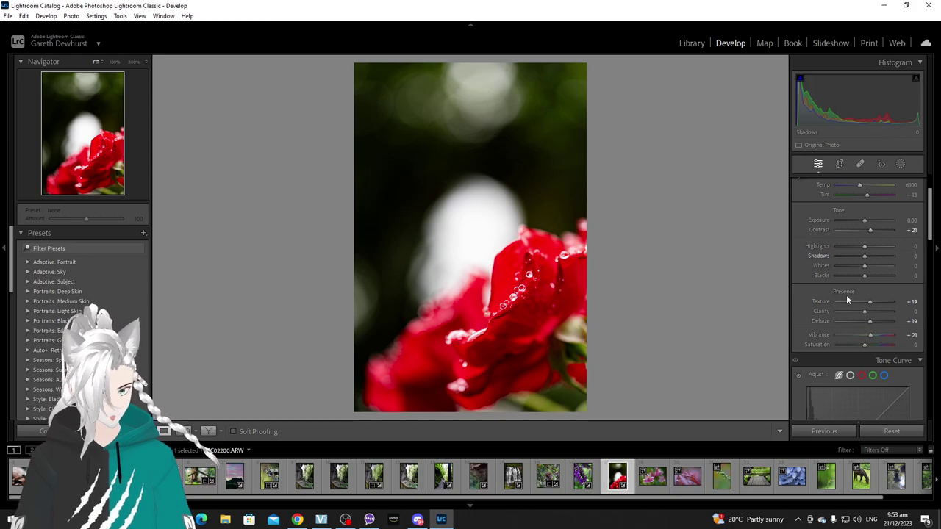
scroll(846, 295, "down", 3)
scroll(848, 294, "up", 3)
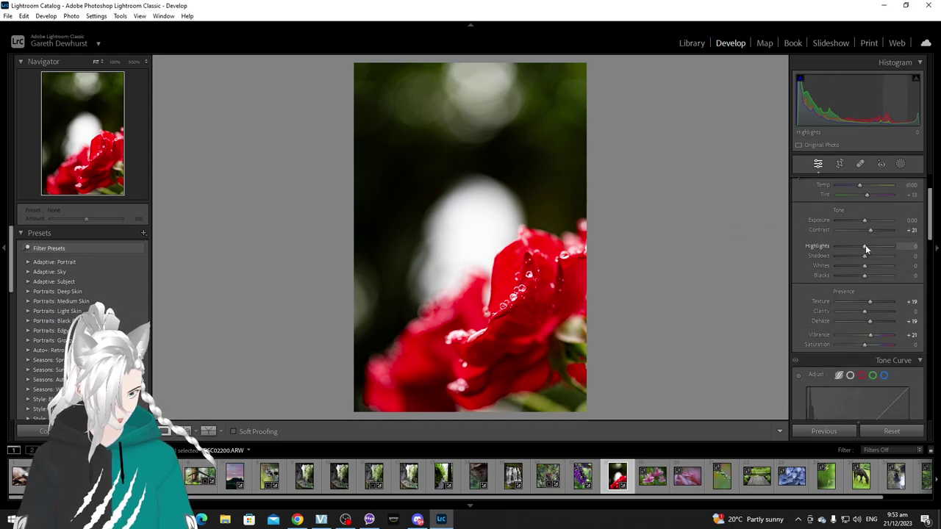
left_click_drag(864, 247, 844, 247)
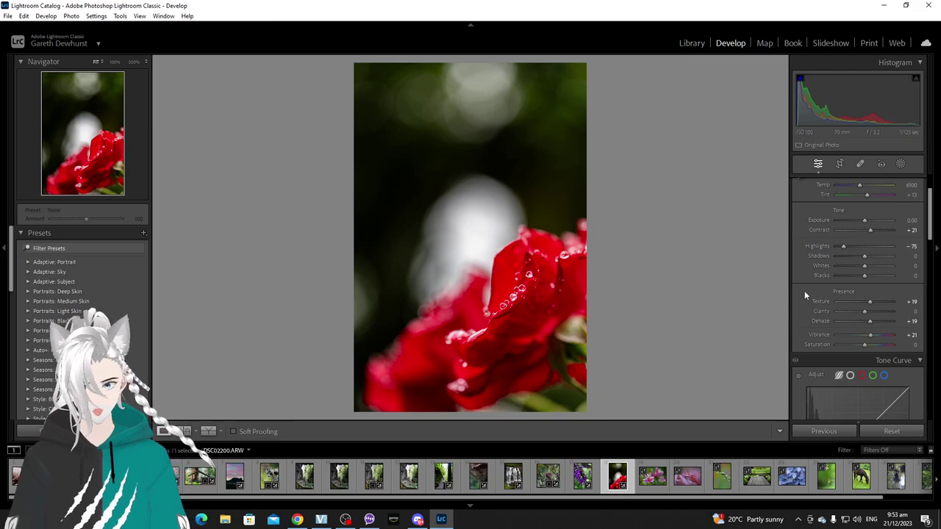
scroll(860, 314, "down", 8)
scroll(853, 305, "down", 10)
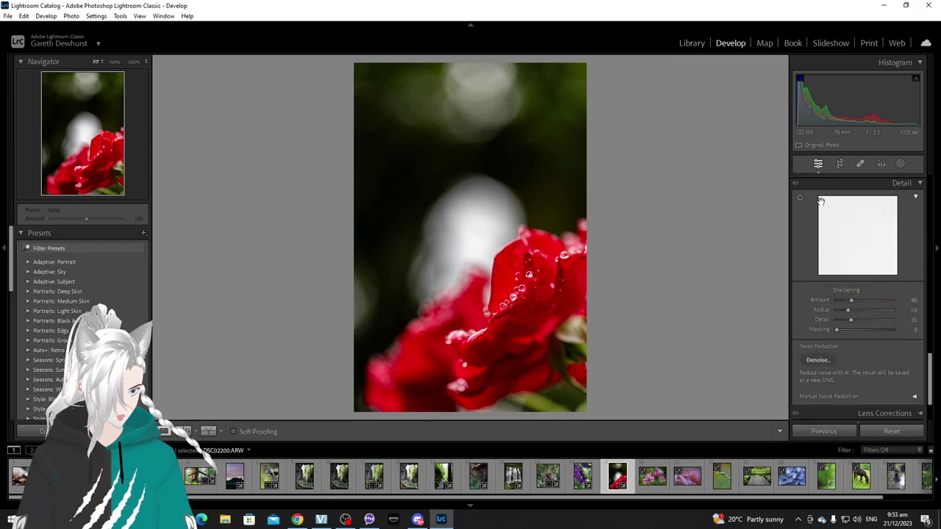
Enable Remove Chromatic Aberration in Lens Corrections for the rose, then select the pink alstroemeria photo.
left_click(918, 185)
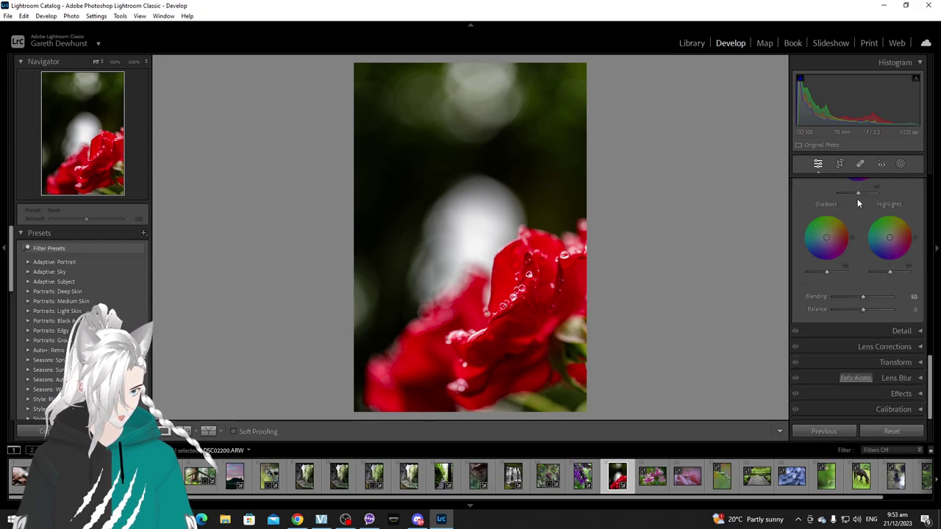
left_click(835, 348)
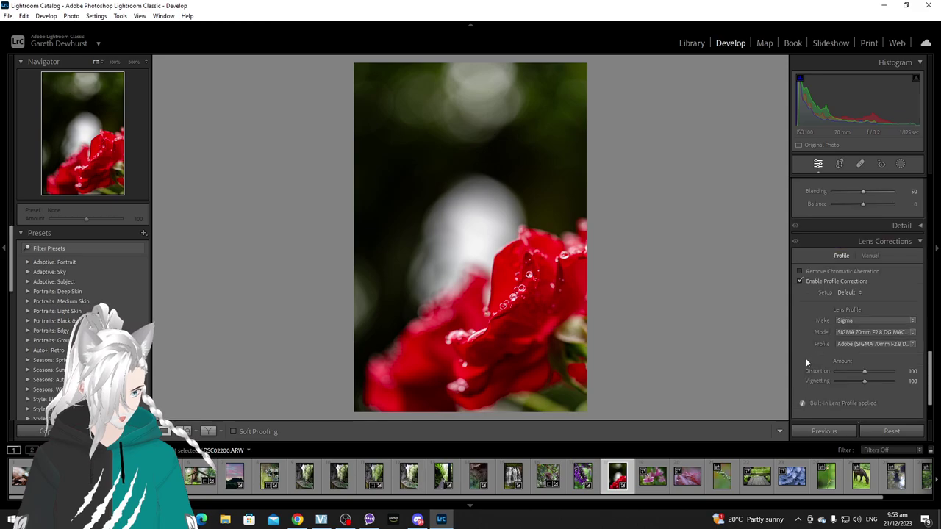
left_click(800, 272)
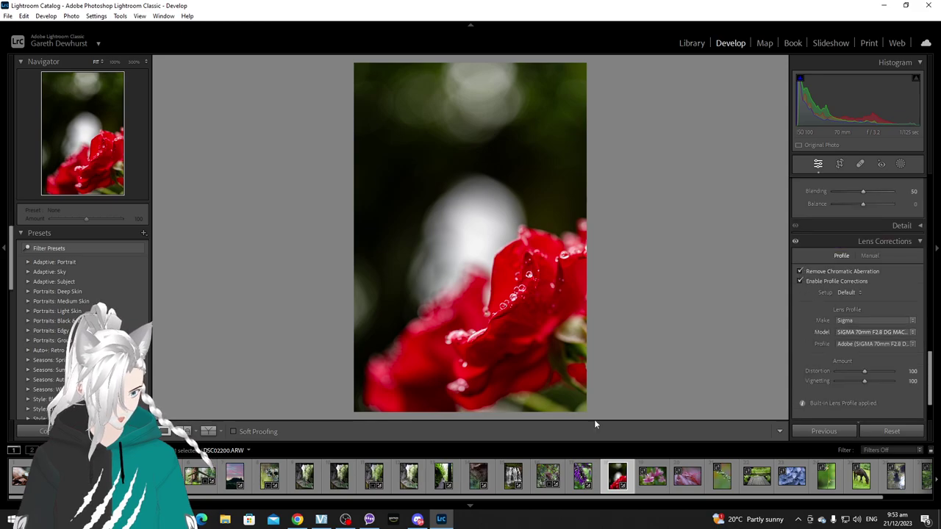
left_click(649, 482)
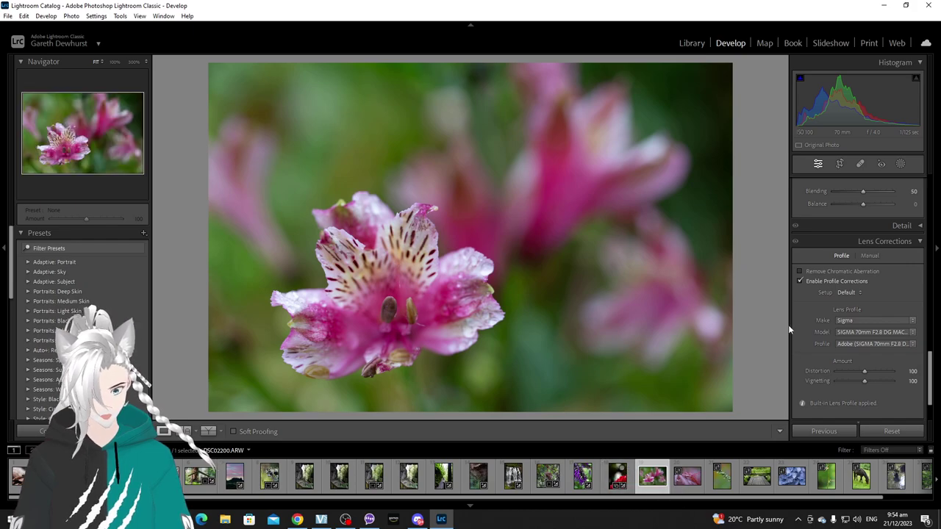
Set the alstroemeria's Contrast +25, Texture +18, Dehaze +21, Vibrance +21, then open Copy Settings.
scroll(842, 302, "up", 15)
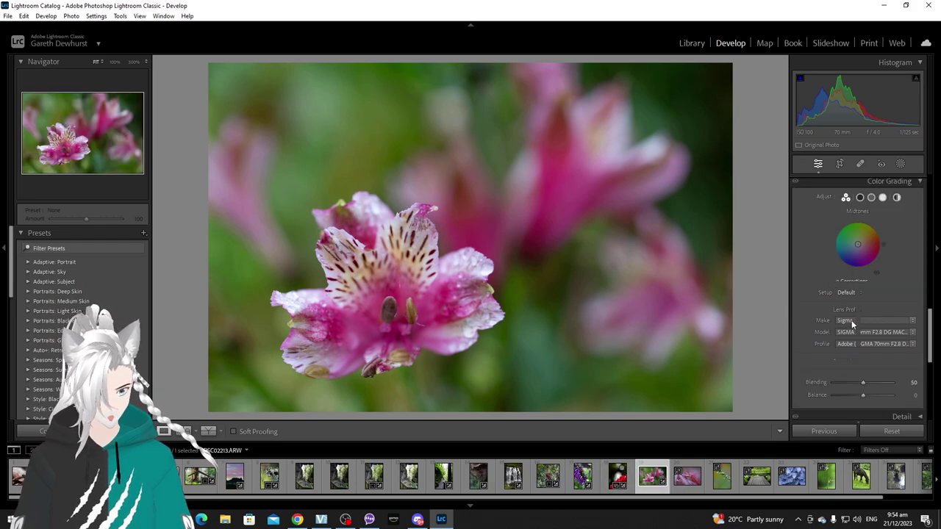
scroll(861, 271, "up", 2)
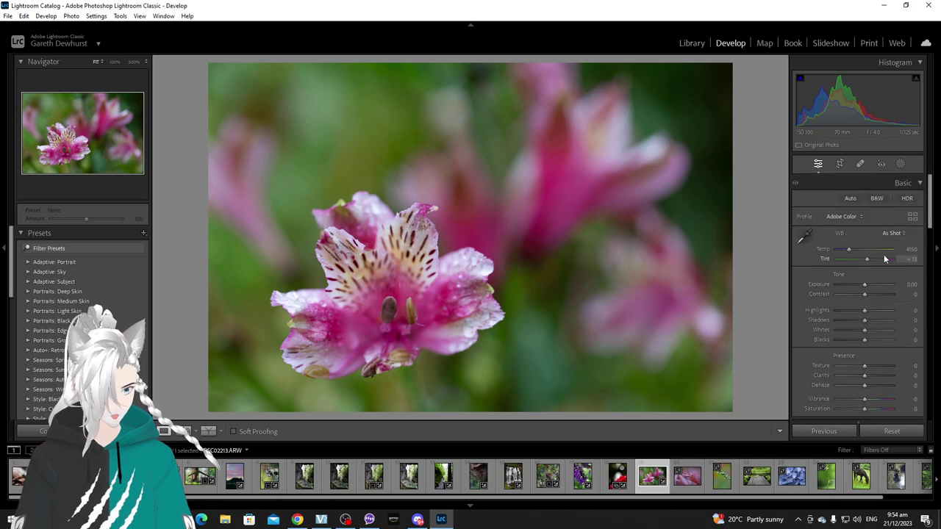
left_click(870, 294)
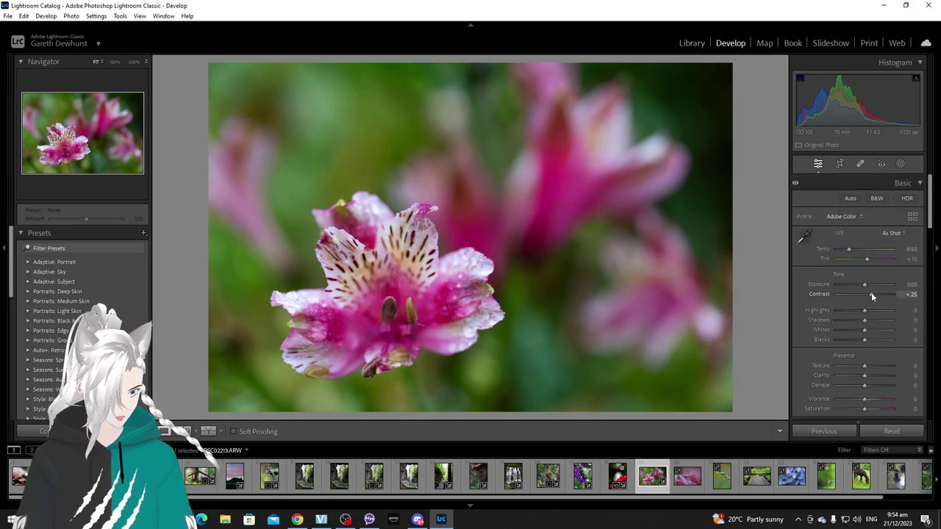
left_click(870, 366)
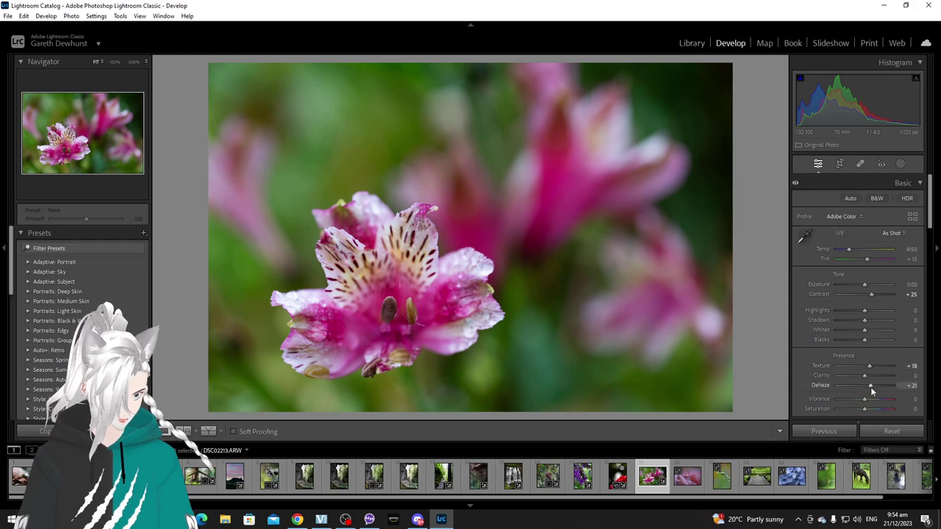
left_click(868, 398)
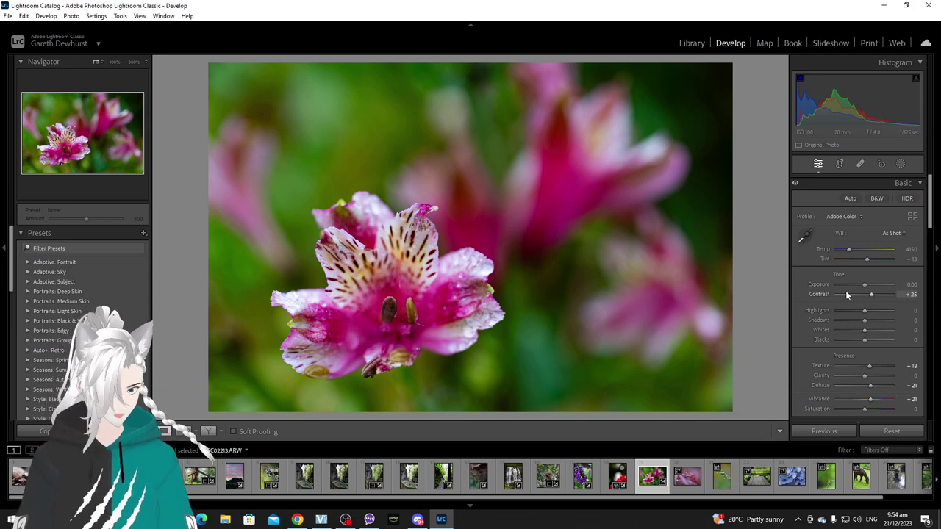
scroll(845, 290, "down", 3)
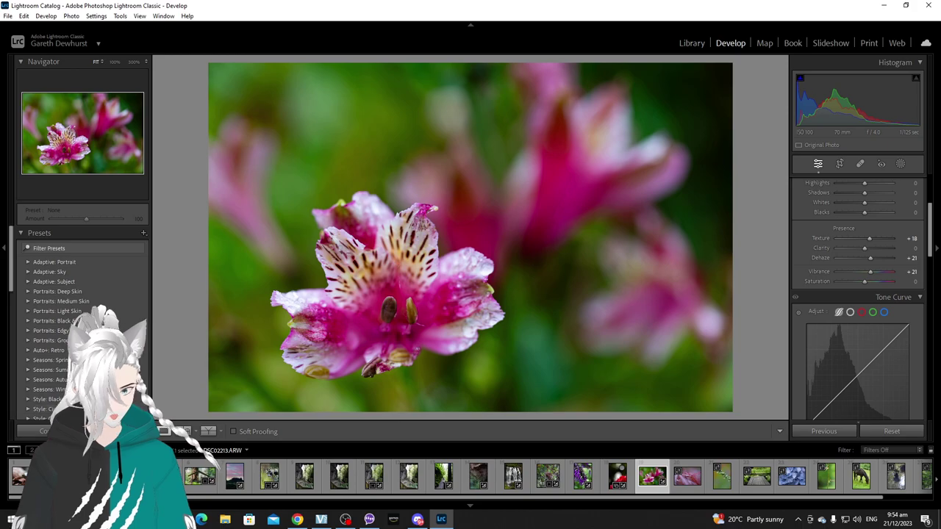
key("ctrl+shift+c")
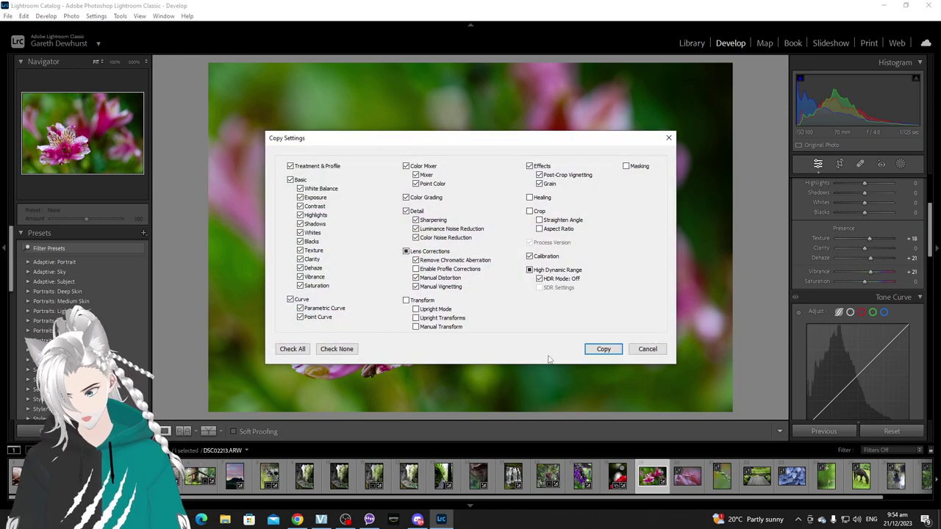
Copy the settings and paste them onto the red leaf and green bud-stem droplet photos.
left_click(602, 349)
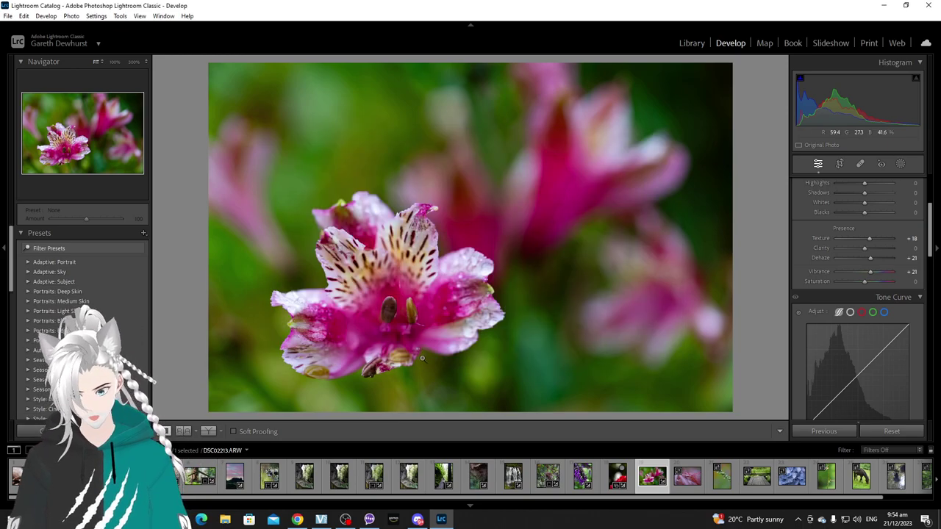
left_click(685, 476)
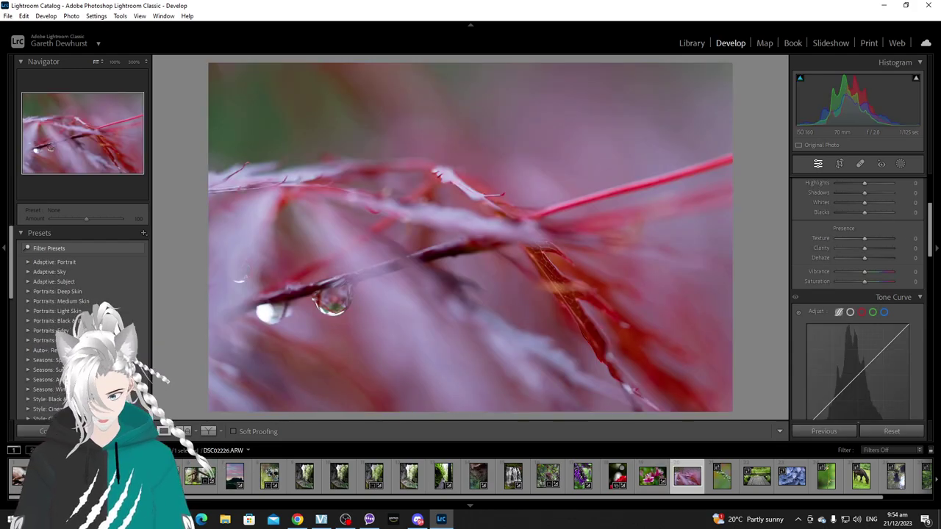
key("ctrl+shift+v")
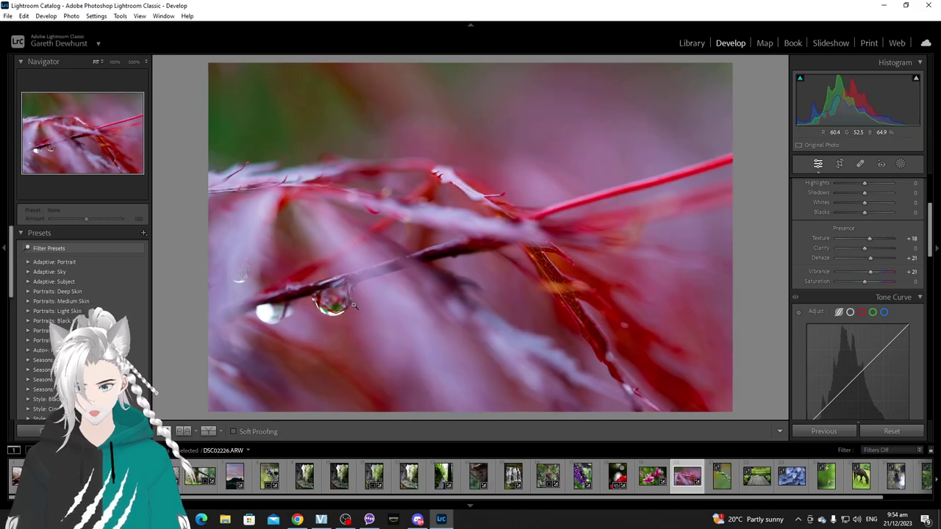
left_click(353, 305)
left_click(324, 308)
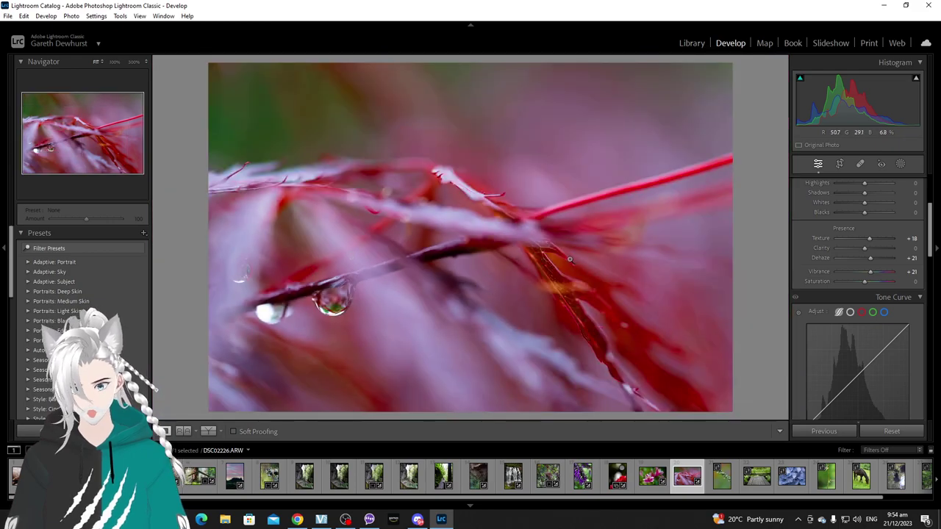
left_click(724, 478)
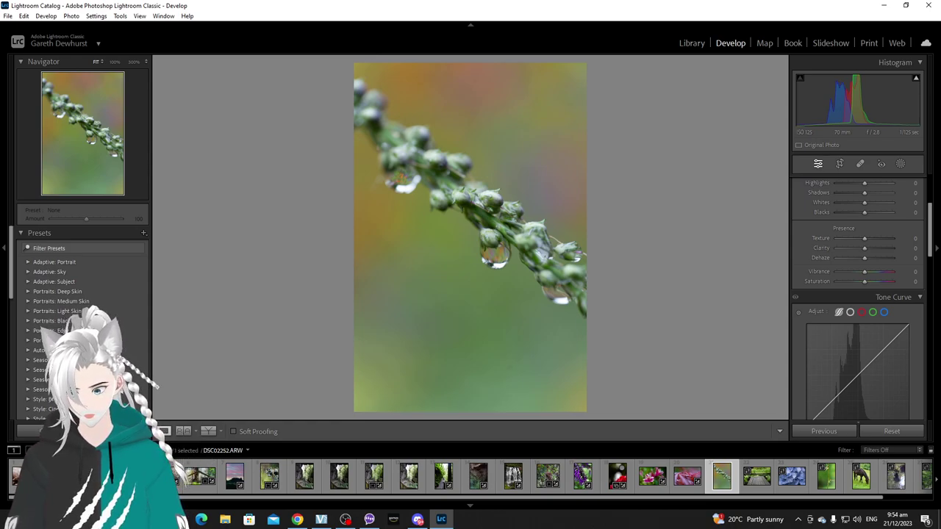
key("ctrl+shift+v")
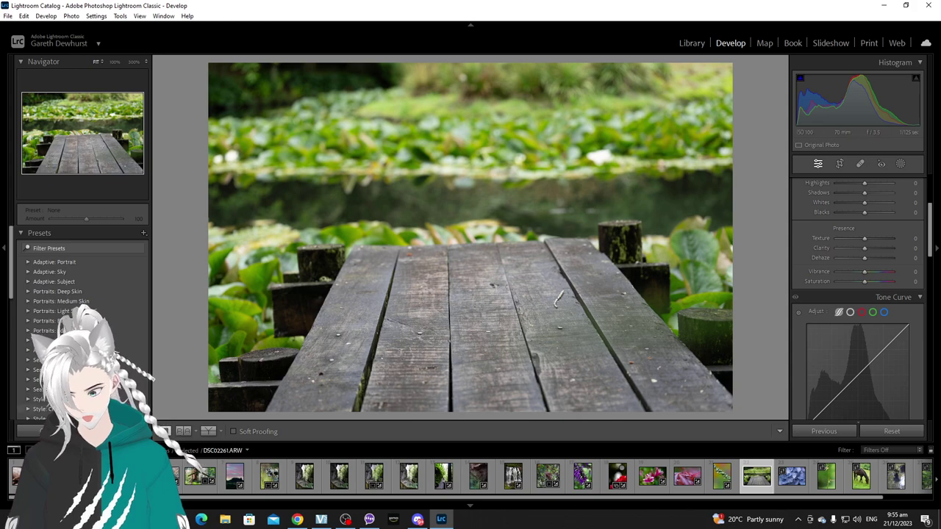
Paste the copied settings onto the jetty photo, then rotate it 2.70° and crop to straighten.
key("ctrl+shift+v")
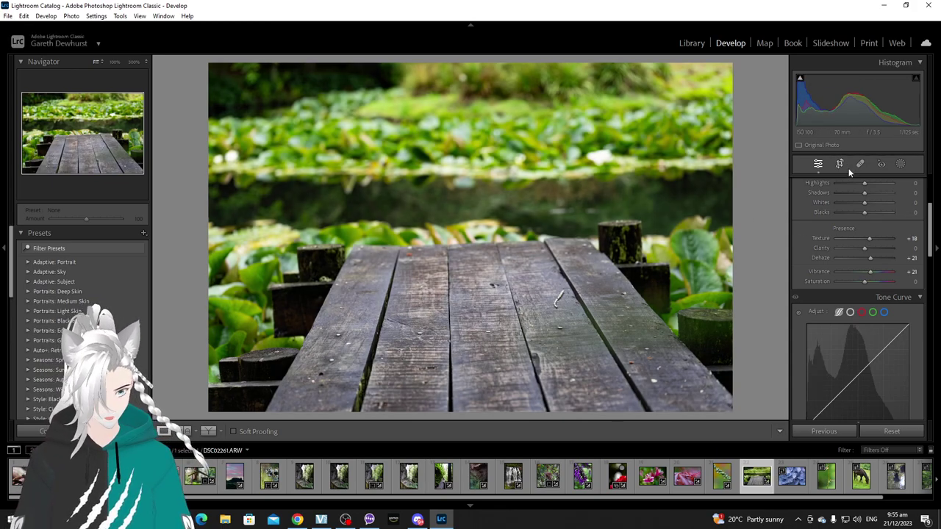
left_click(841, 166)
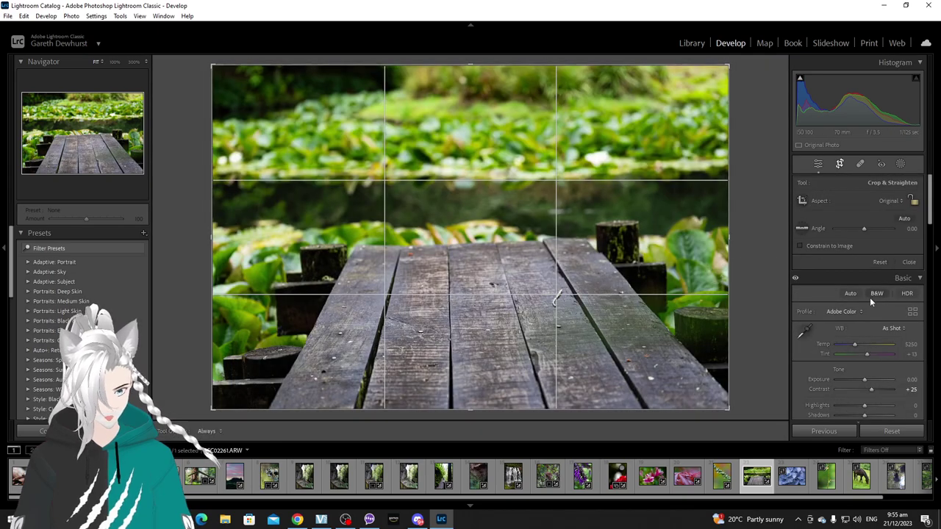
left_click_drag(864, 229, 866, 229)
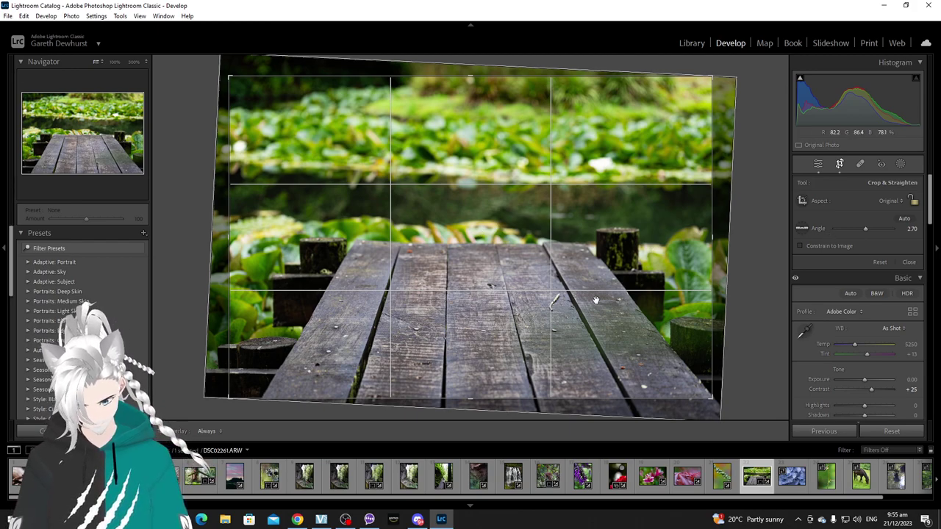
left_click_drag(870, 227, 867, 233)
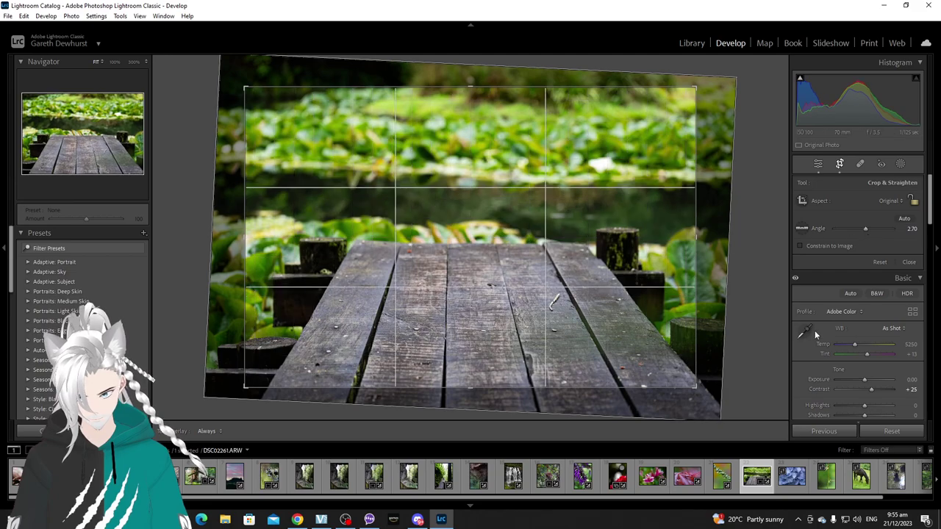
left_click(909, 262)
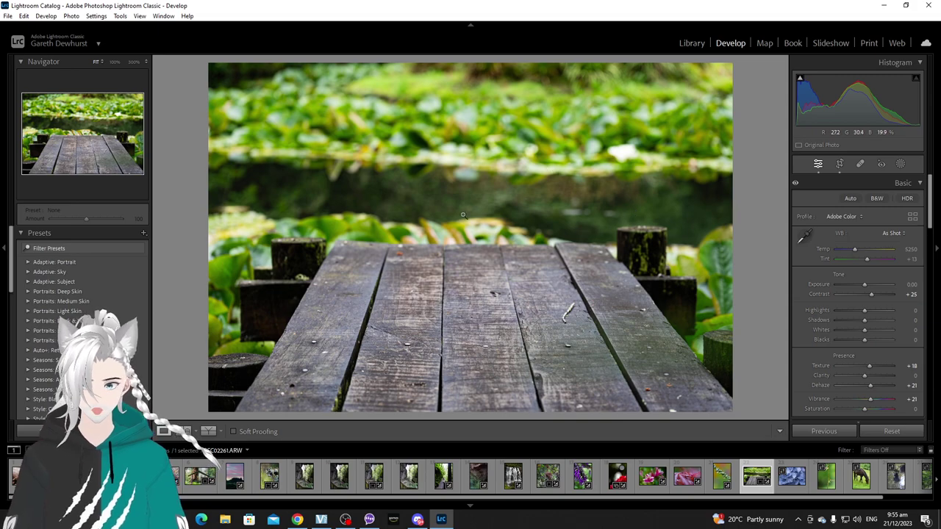
left_click_drag(530, 140, 430, 285)
scroll(470, 297, "down", 3)
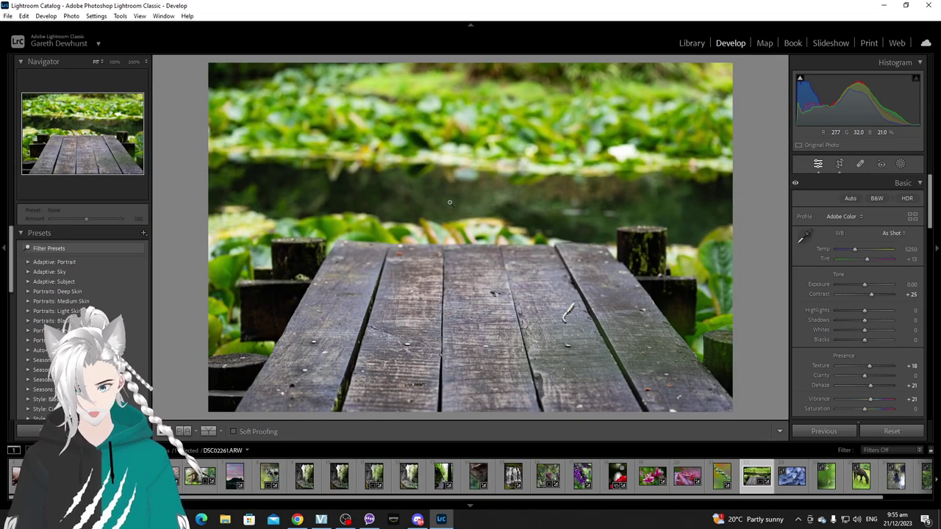
Paste the copied develop settings onto the hydrangea, rose-stem droplet and grazing horse photos.
left_click(795, 474)
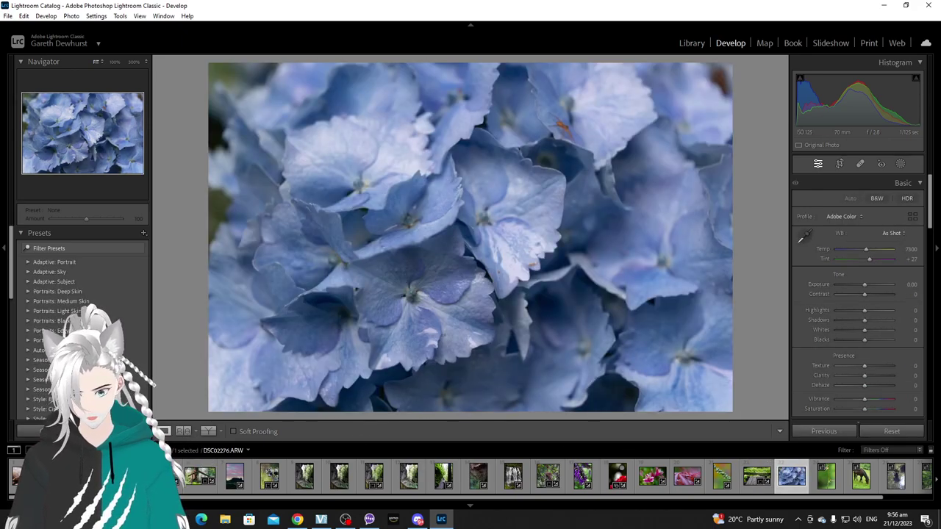
key("ctrl+shift+v")
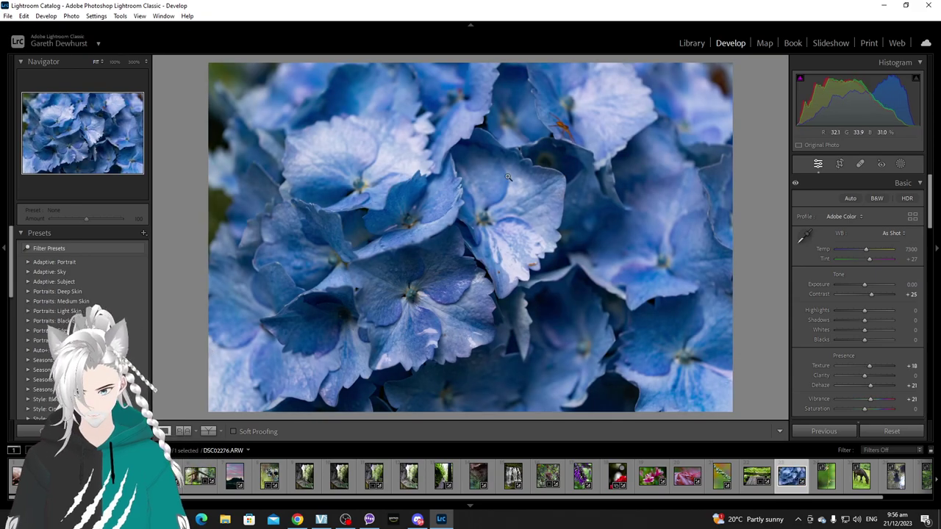
left_click_drag(571, 134, 452, 190)
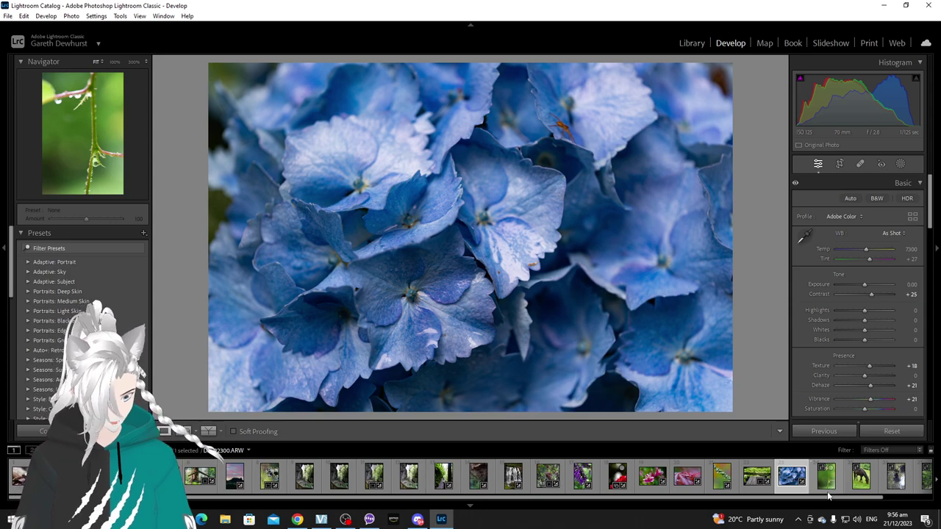
left_click(830, 484)
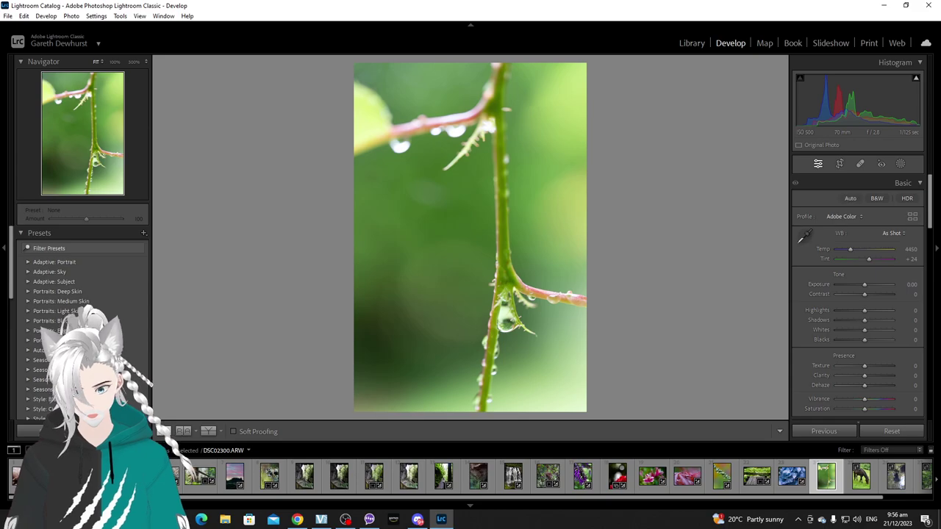
key("ctrl+shift+v")
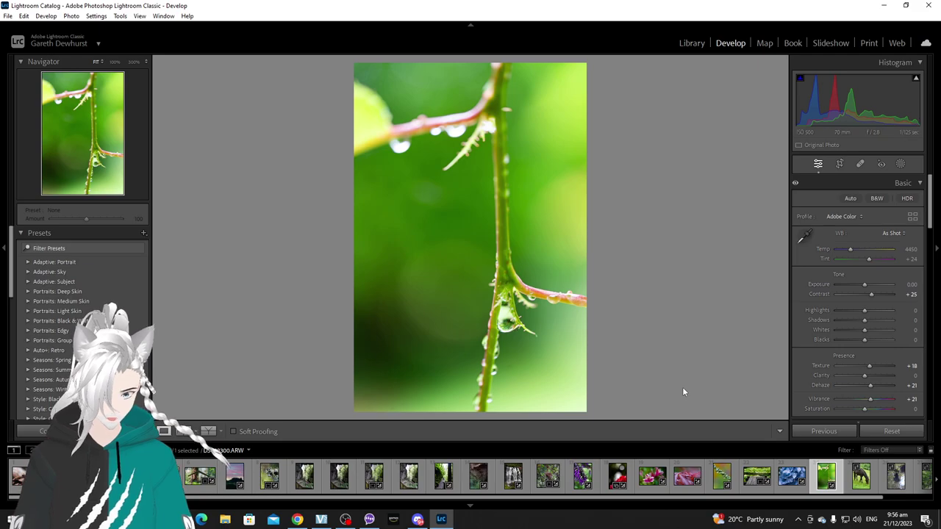
left_click(865, 486)
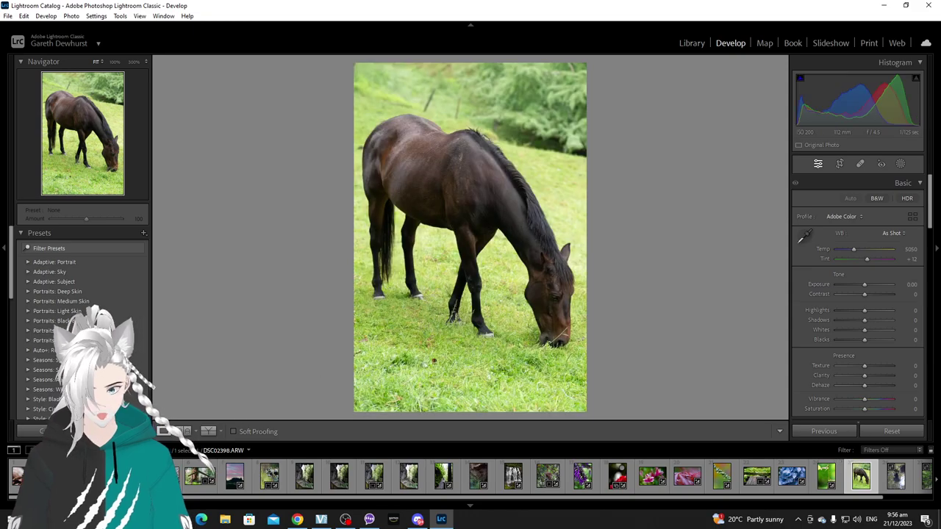
key("ctrl+shift+v")
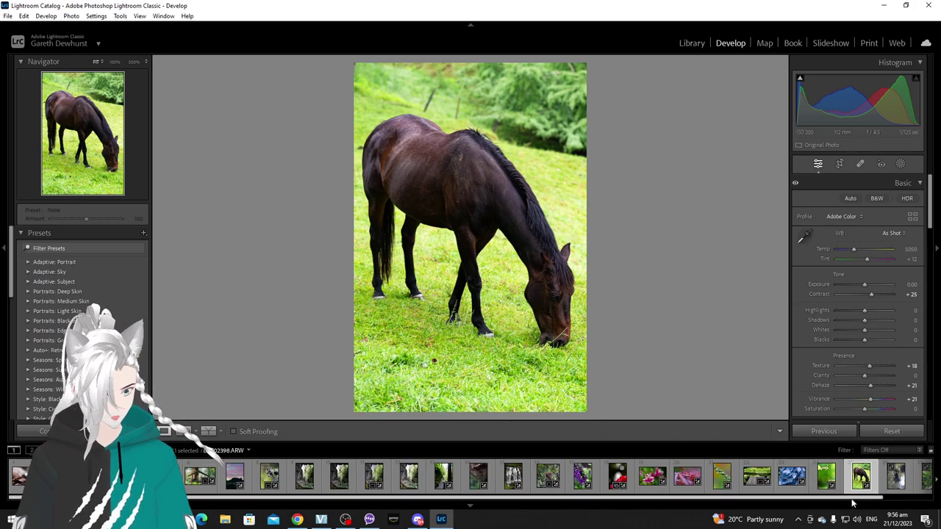
scroll(854, 497, "down", 1)
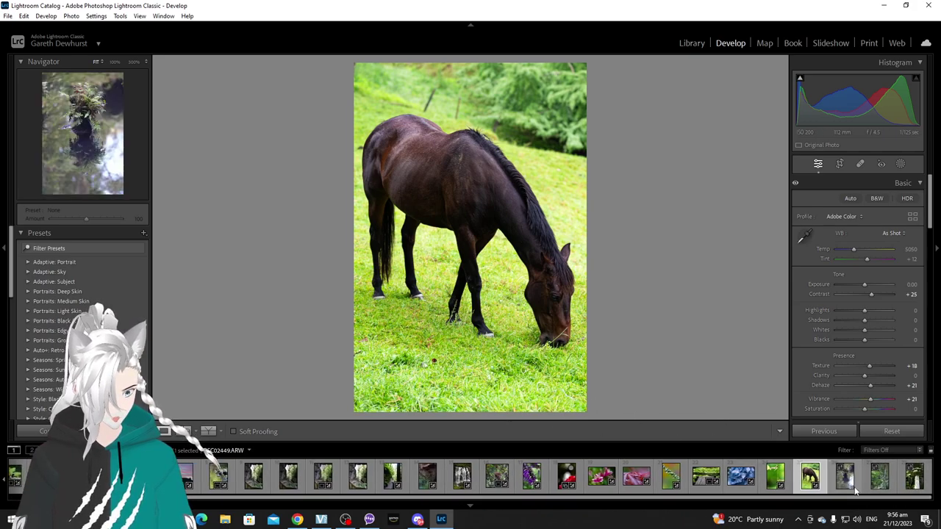
Paste the copied settings onto the fern reflection photo and crop in its left, right and bottom edges.
left_click(854, 491)
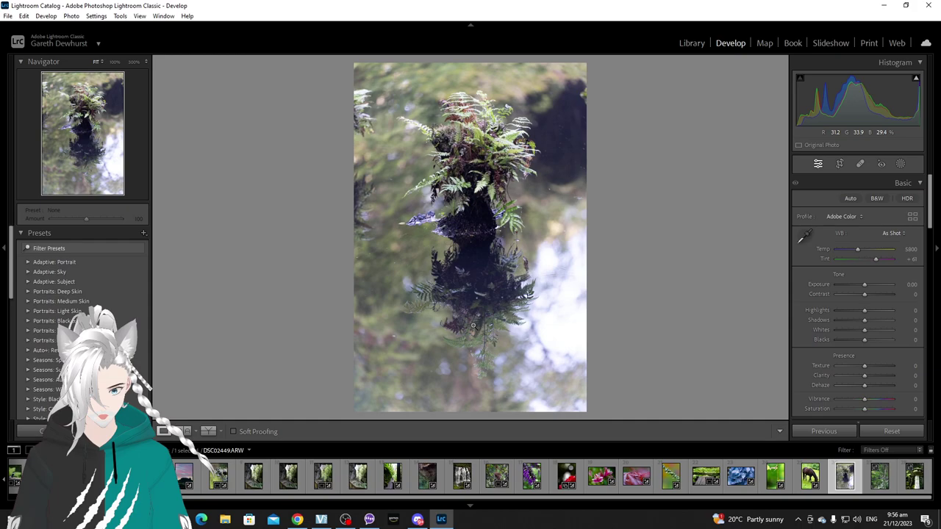
left_click(117, 430)
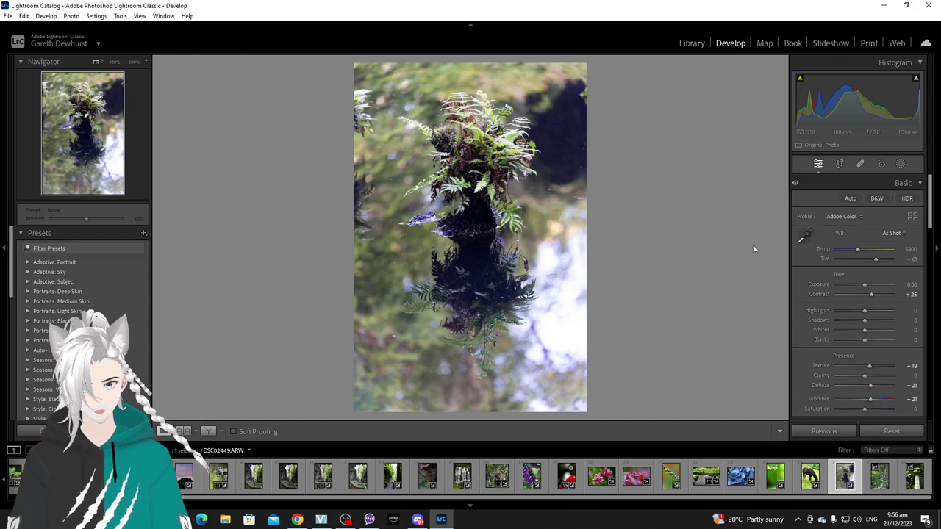
left_click(840, 164)
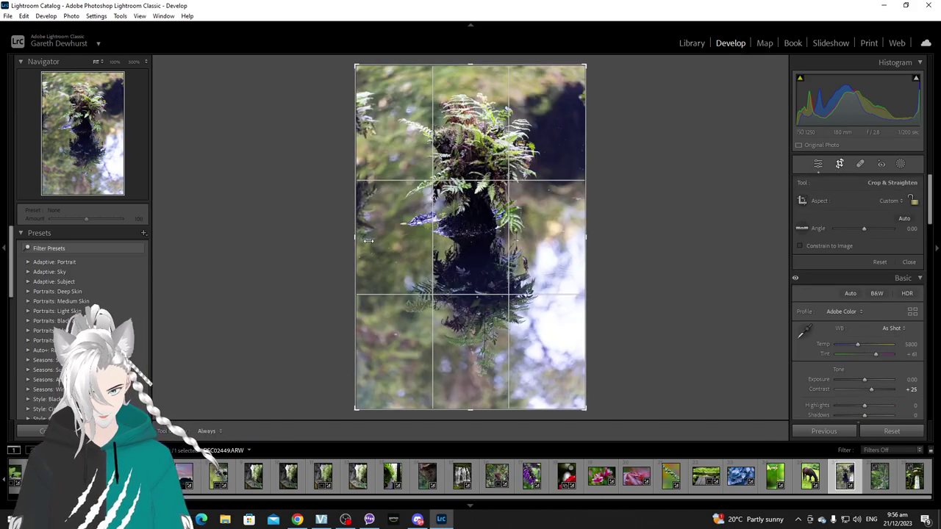
left_click_drag(354, 237, 369, 243)
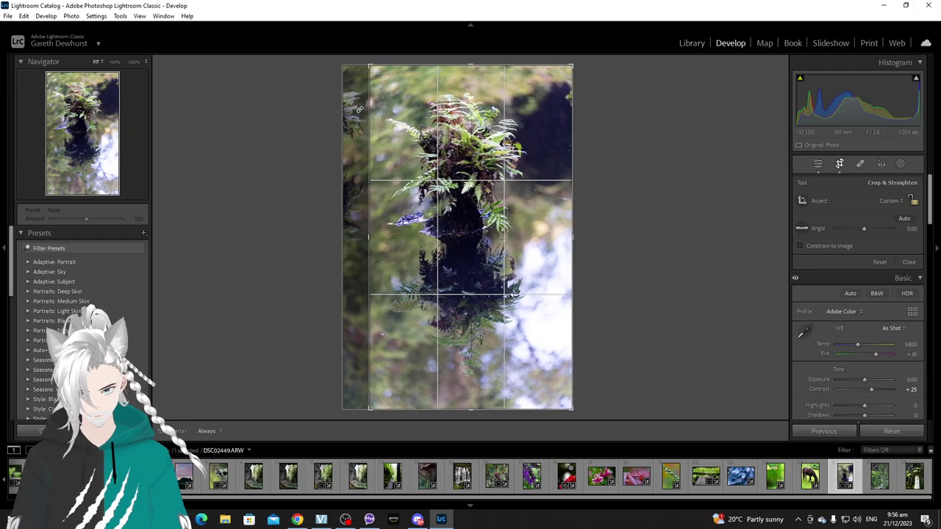
left_click_drag(573, 237, 567, 239)
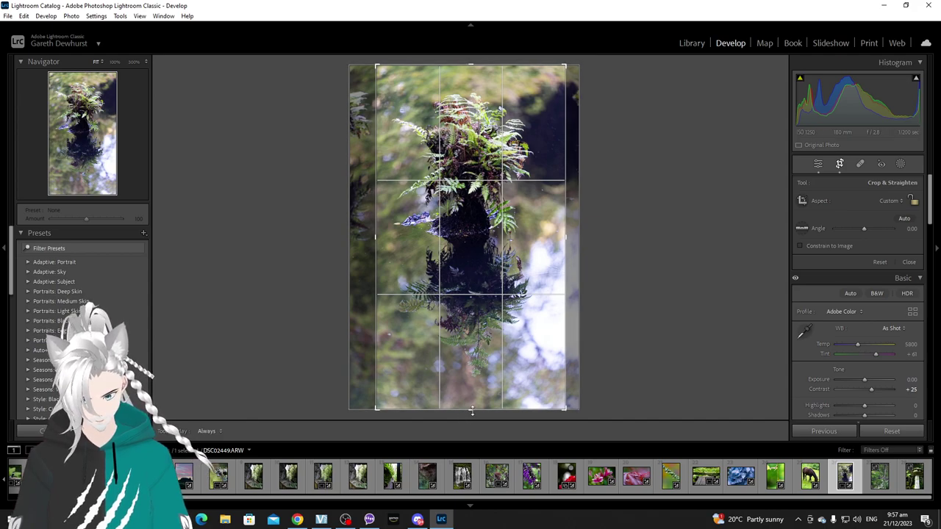
left_click_drag(472, 412, 472, 402)
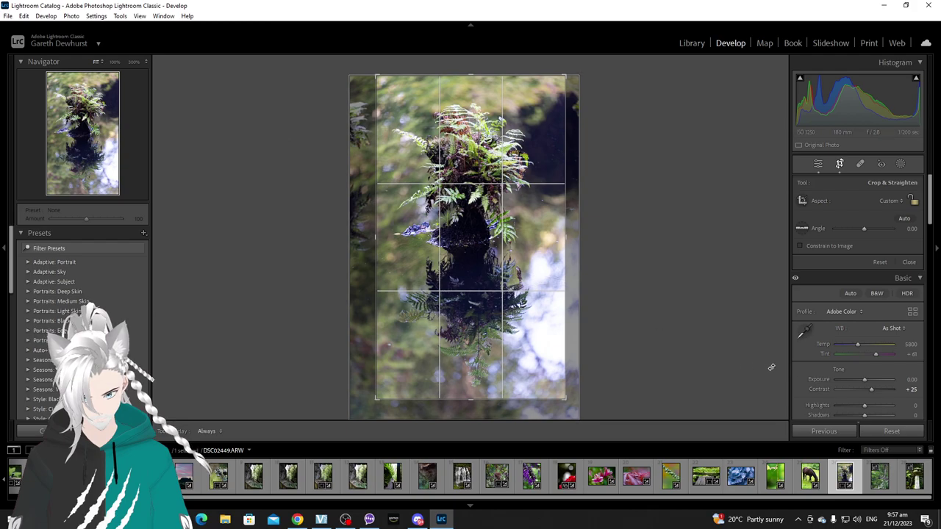
left_click(909, 263)
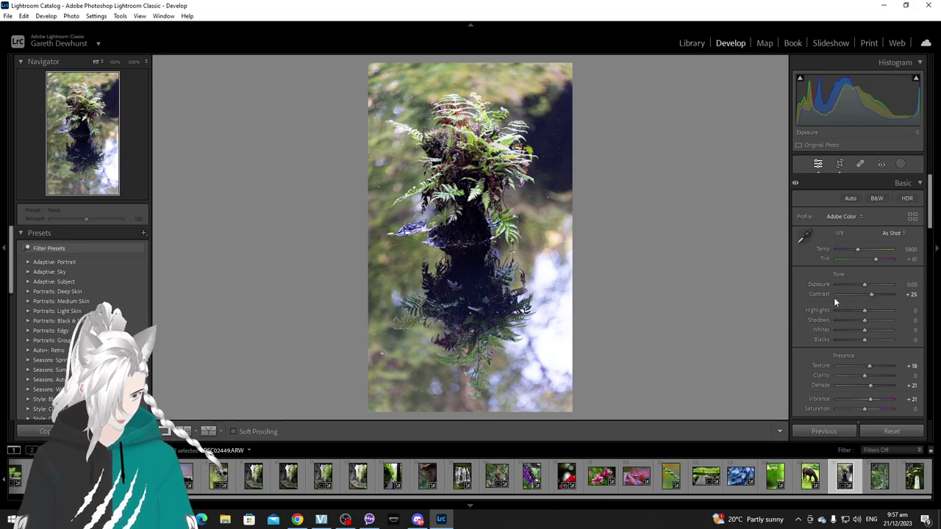
Lower the fern photo's Highlights to −89 and Whites to −81.
left_click_drag(851, 314, 835, 333)
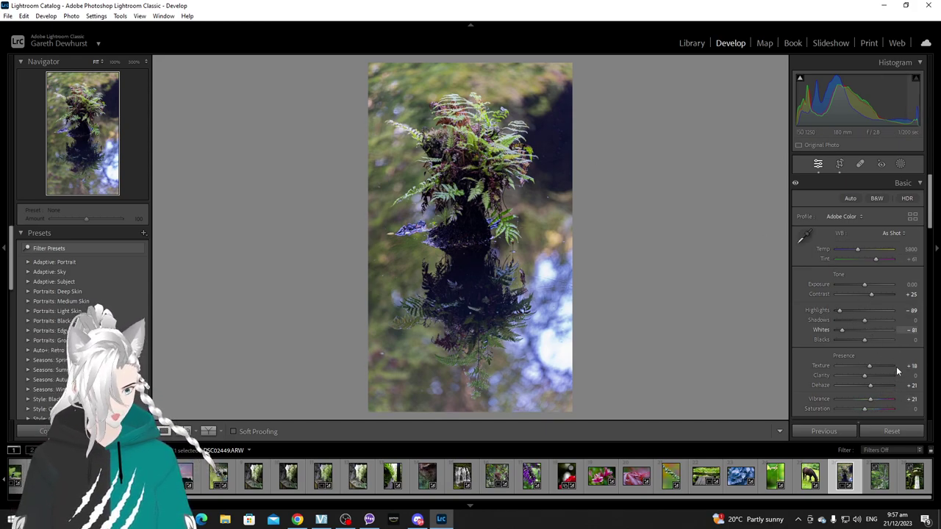
scroll(887, 383, "down", 1)
scroll(887, 383, "down", 9)
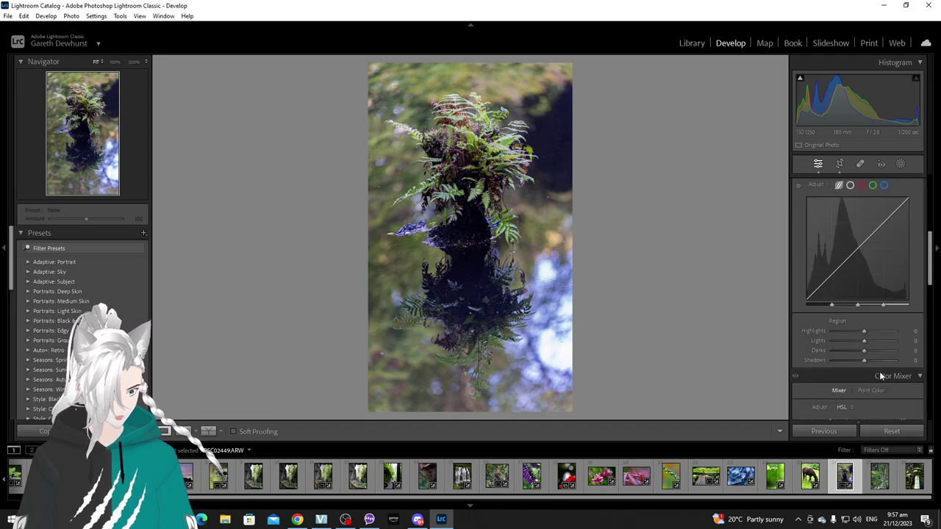
scroll(860, 323, "up", 10)
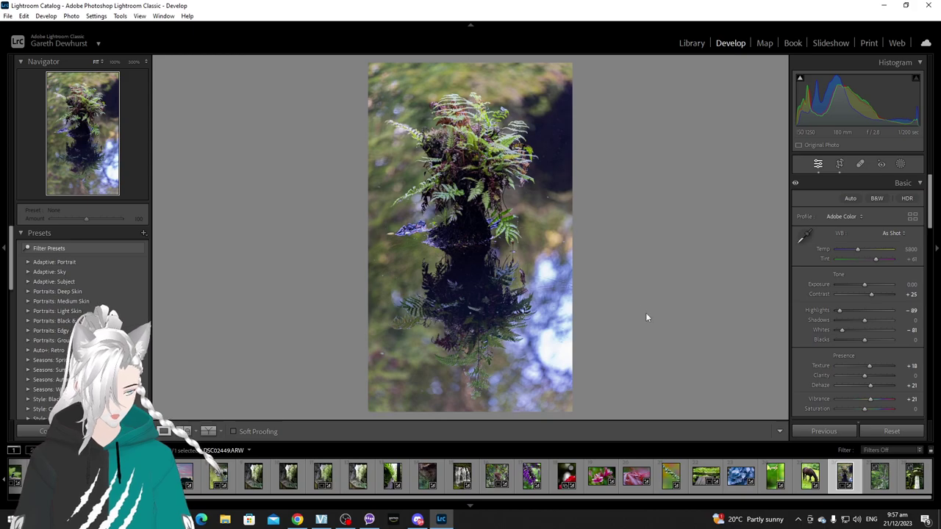
Inspect the bird at 100% in the tree photo, then paste the copied settings onto it.
left_click(884, 483)
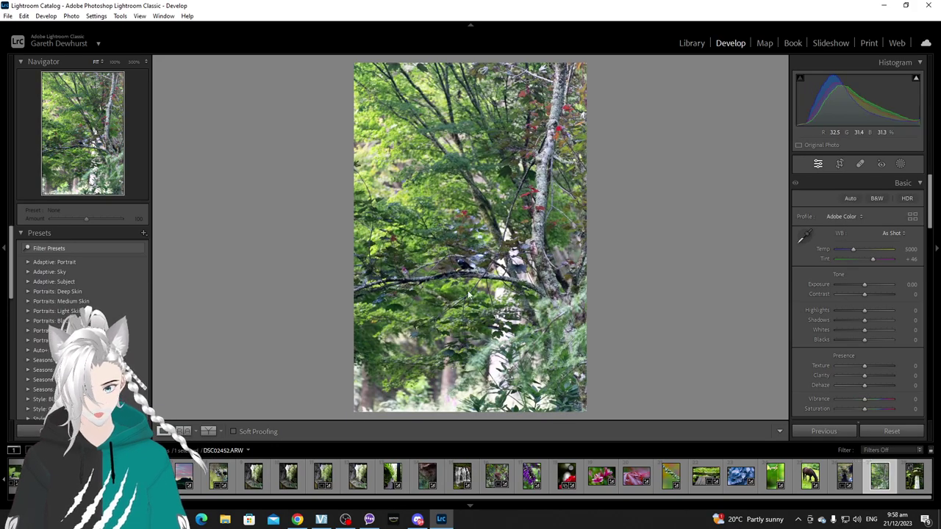
left_click(458, 263)
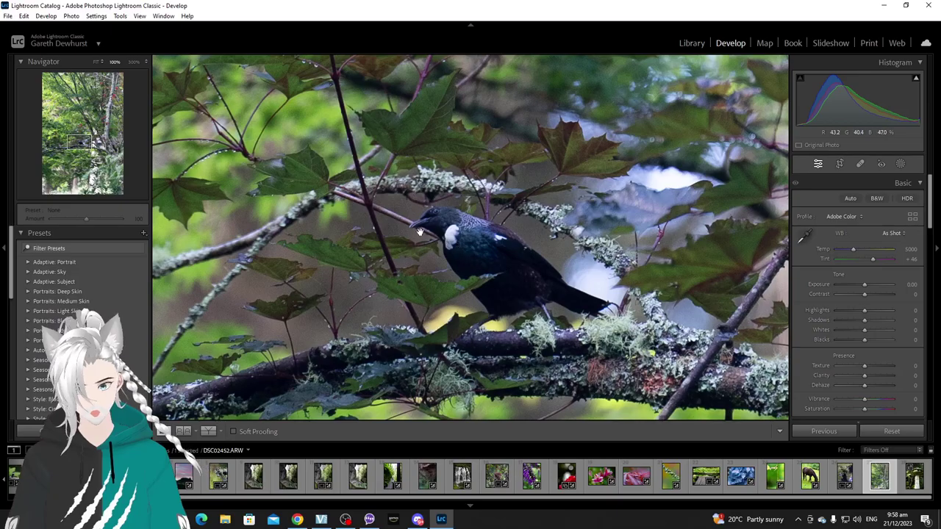
left_click(470, 255)
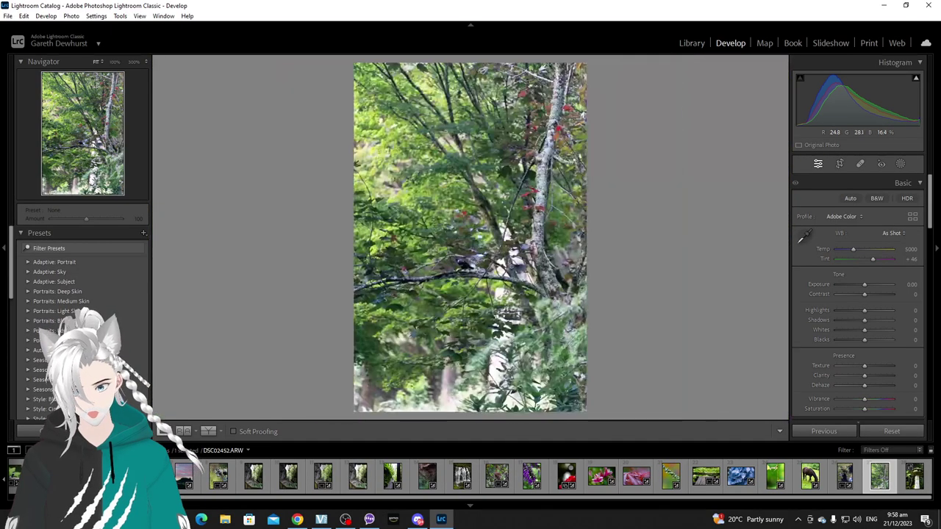
left_click(463, 266)
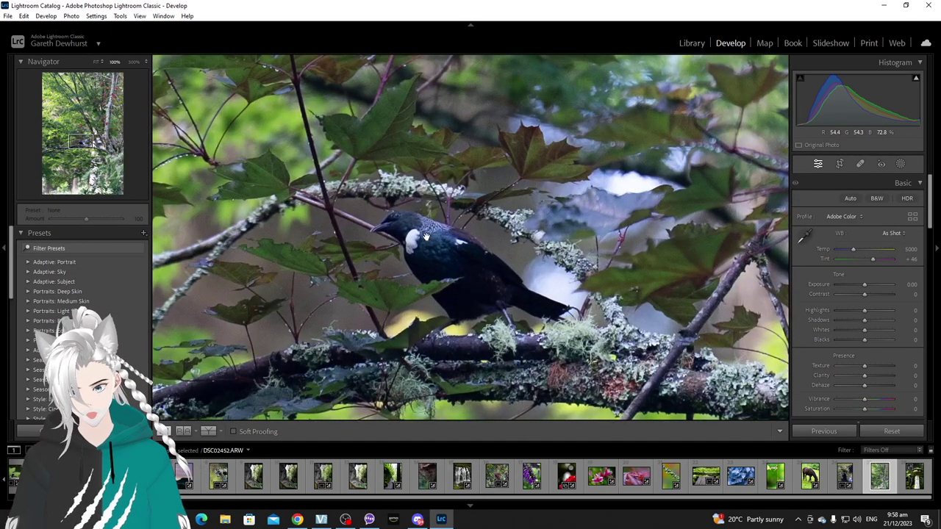
left_click(429, 239)
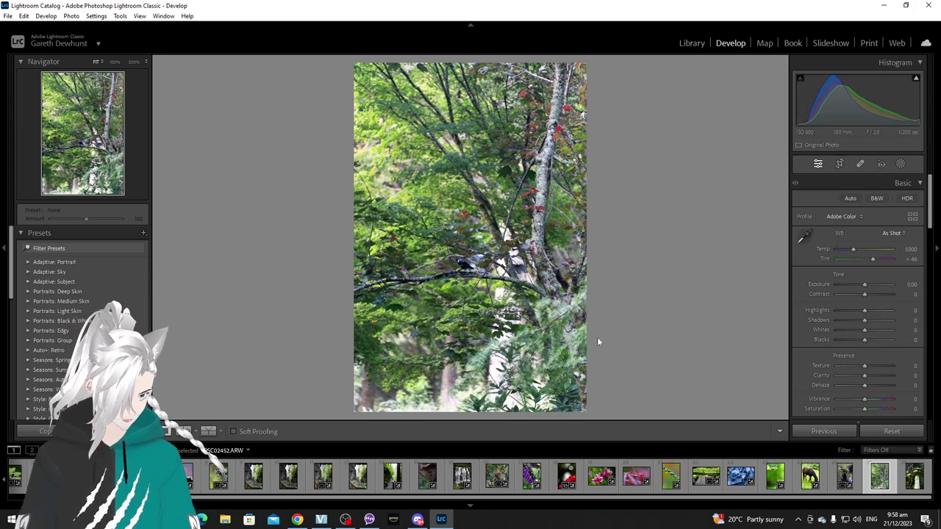
key("ctrl+shift+v")
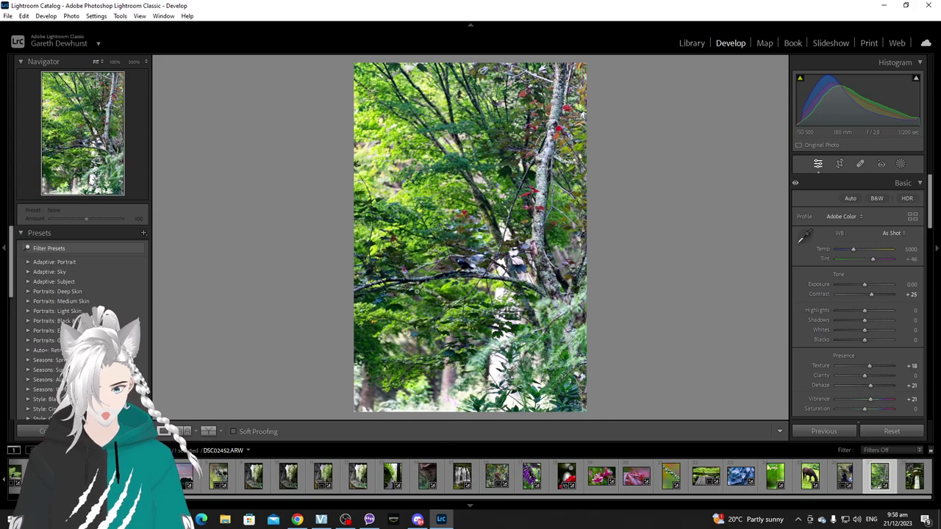
Crop the tree photo shorter at top and bottom, then check the bird up close.
left_click(842, 171)
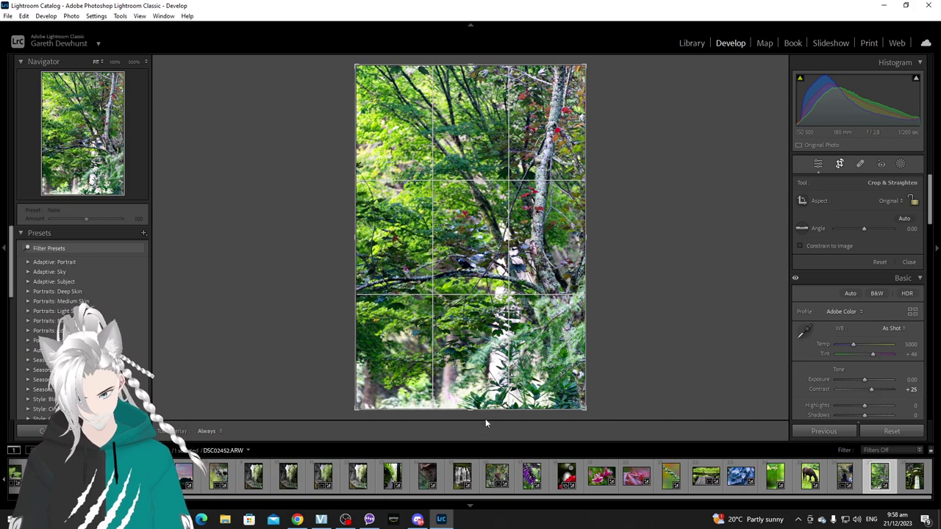
left_click_drag(472, 386, 473, 382)
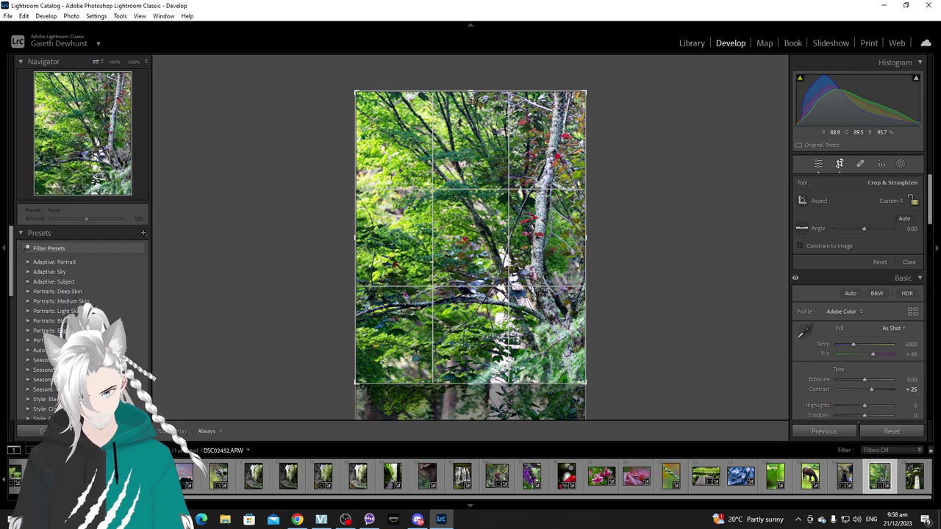
left_click_drag(470, 92, 472, 98)
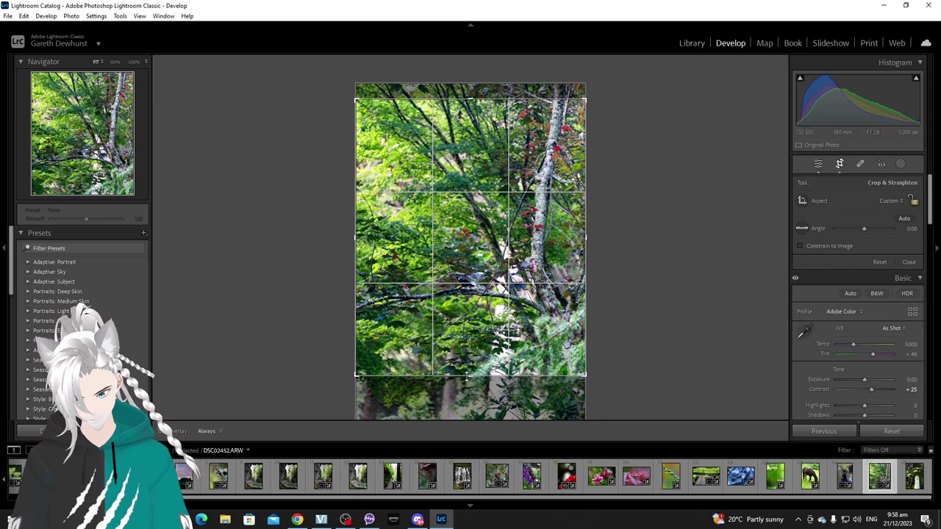
left_click_drag(468, 375, 469, 374)
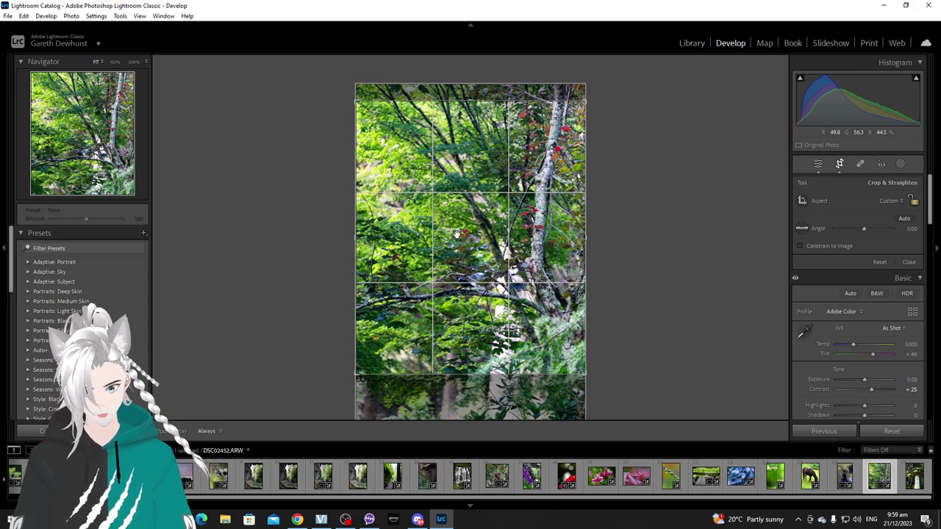
left_click(910, 262)
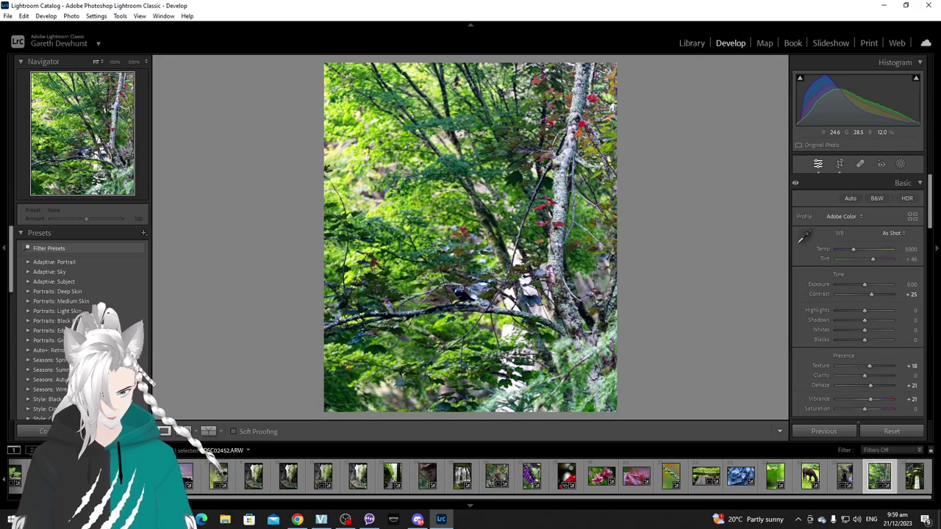
left_click(459, 296)
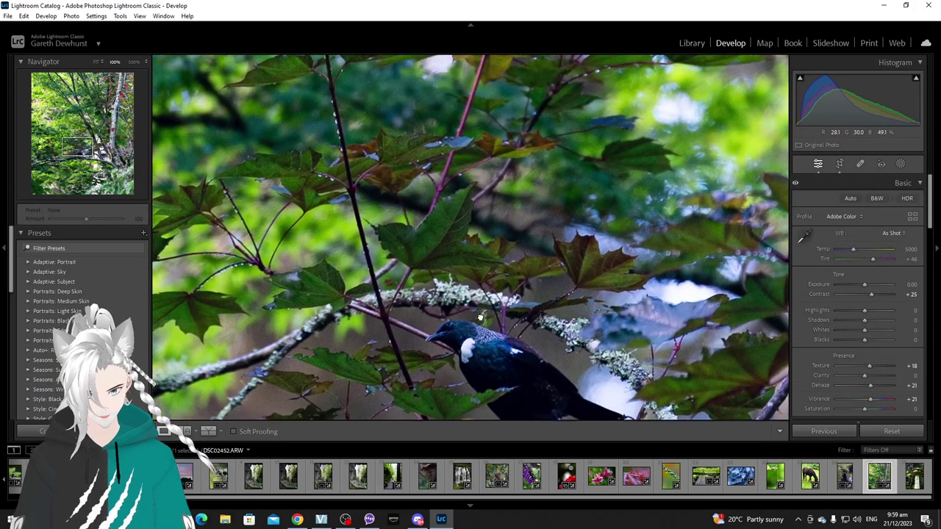
left_click_drag(479, 318, 476, 285)
left_click(476, 300)
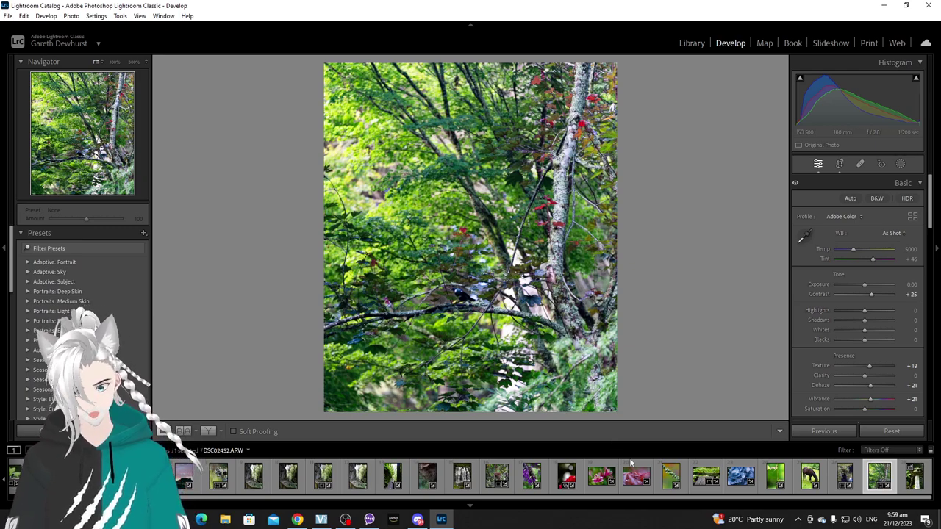
Paste Contrast +25, Texture +18, Dehaze +21 and Vibrance +21 onto the last photo, DSC02473.ARW.
left_click(920, 481)
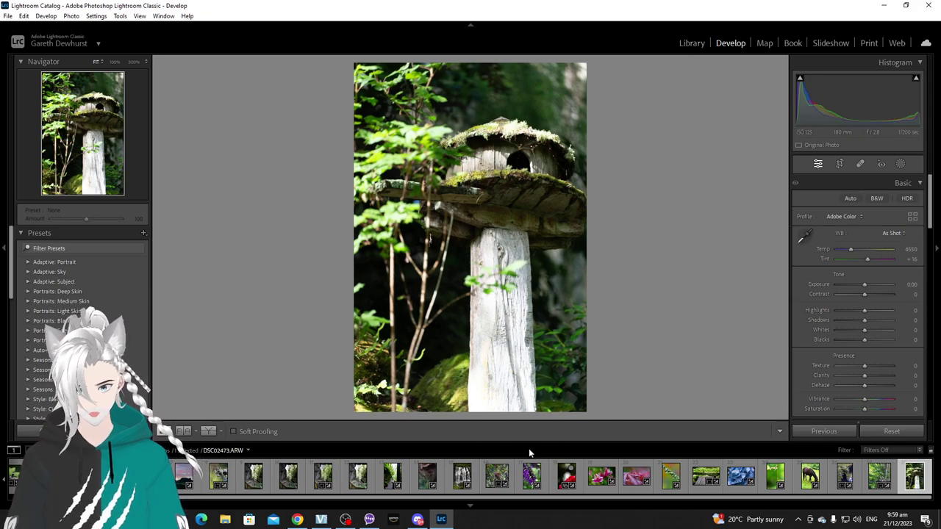
key("ctrl+shift+v")
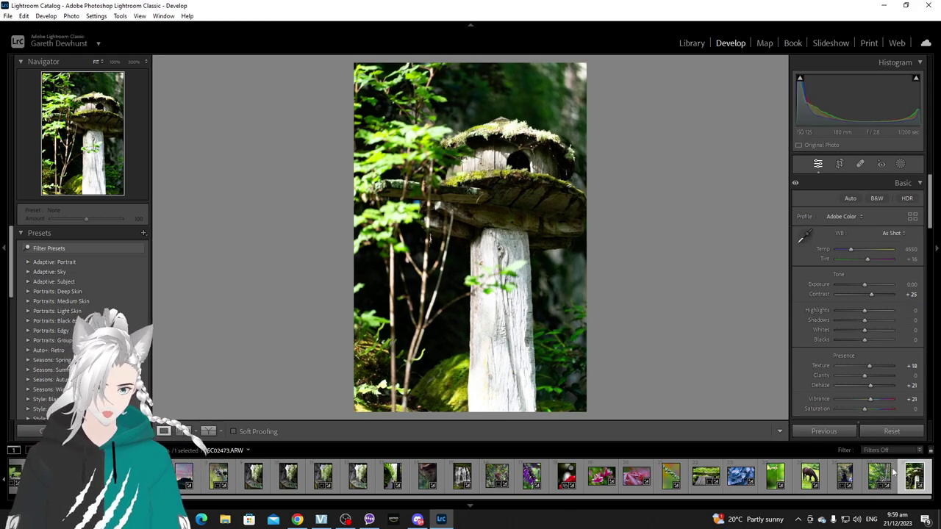
scroll(845, 503, "down", 1)
scroll(845, 503, "up", 3)
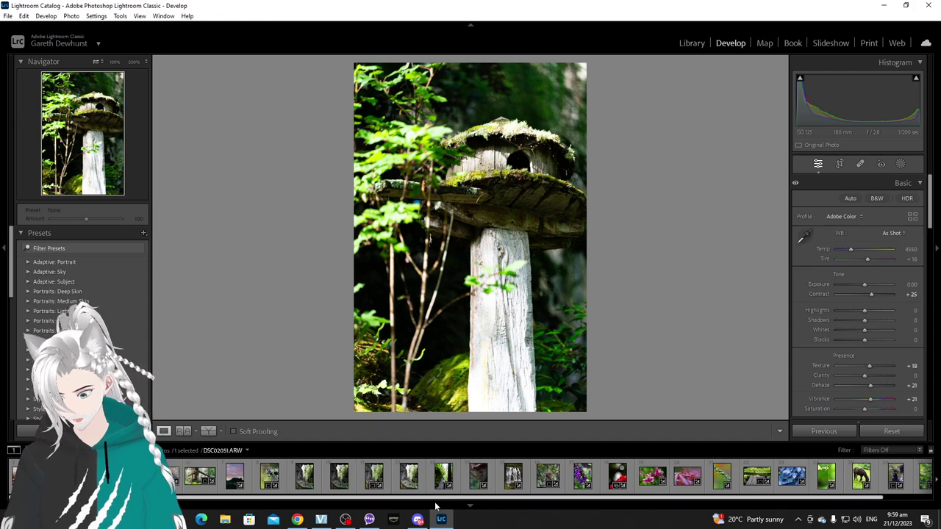
scroll(618, 506, "down", 4)
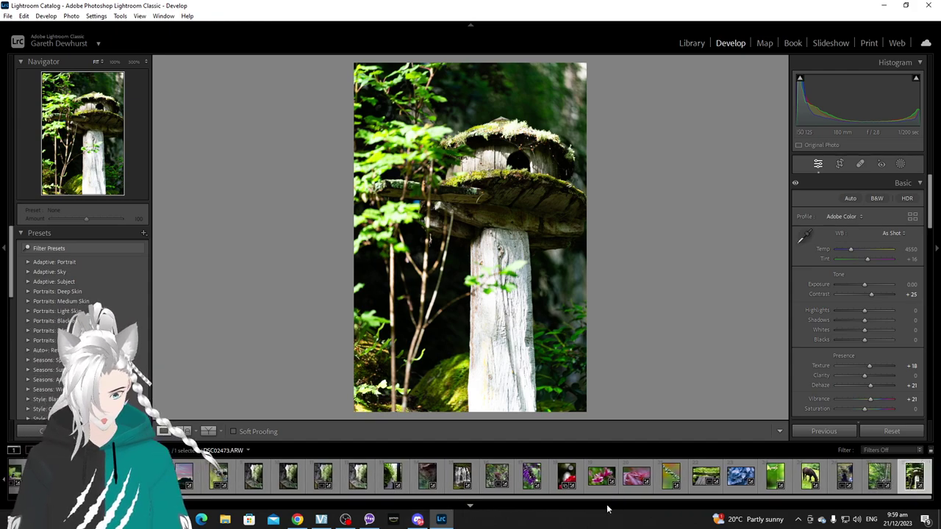